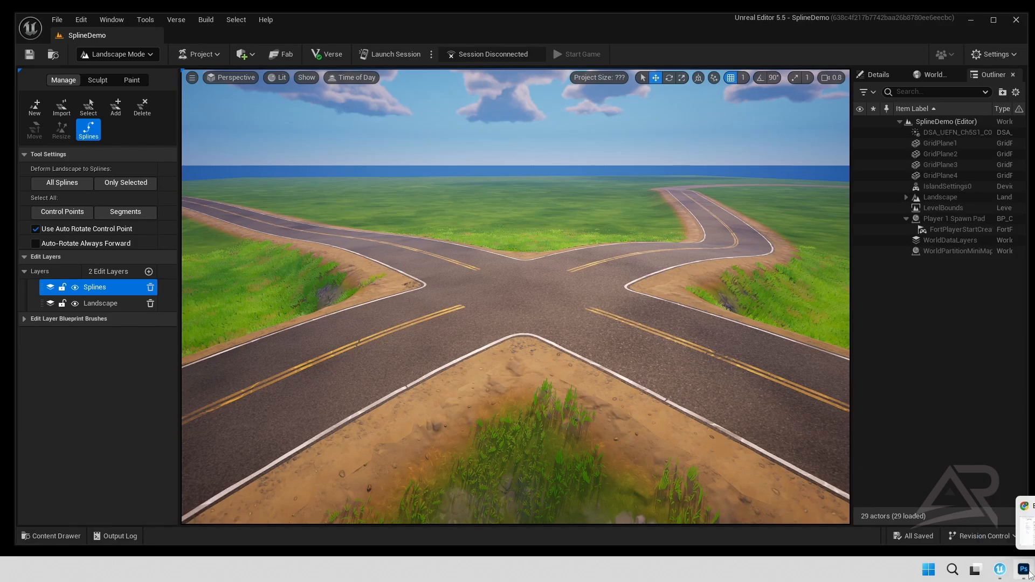
- Compare the RoadConnect sockets on the Road1_Straight, Road1_Split, Road1_T_Section and Road1_Y_Split meshes, and close the mesh editor
{"action": "mouse_move", "coordinate": [1001, 569]}
{"action": "left_click", "coordinate": [1014, 543]}
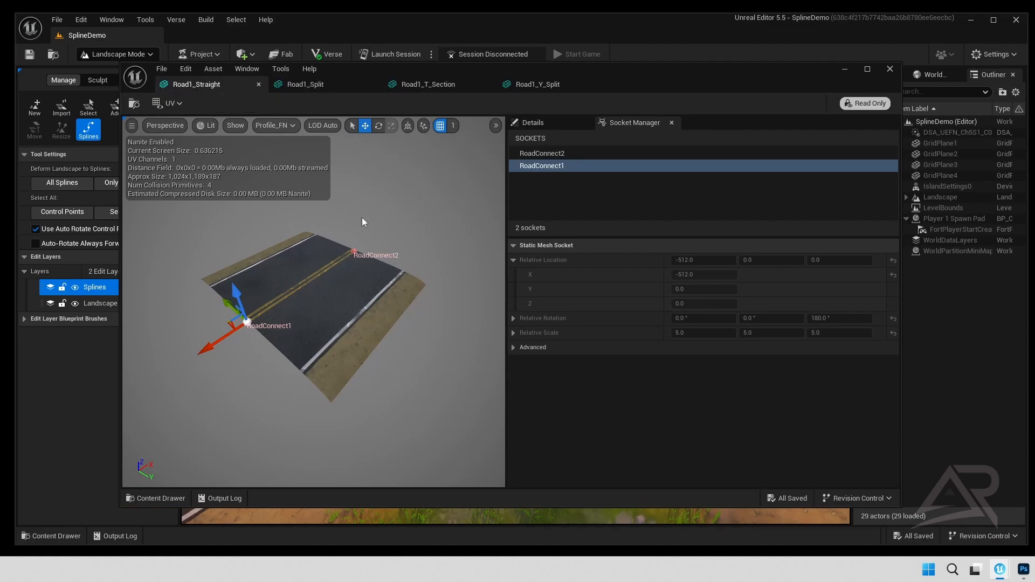
{"action": "left_click", "coordinate": [299, 87]}
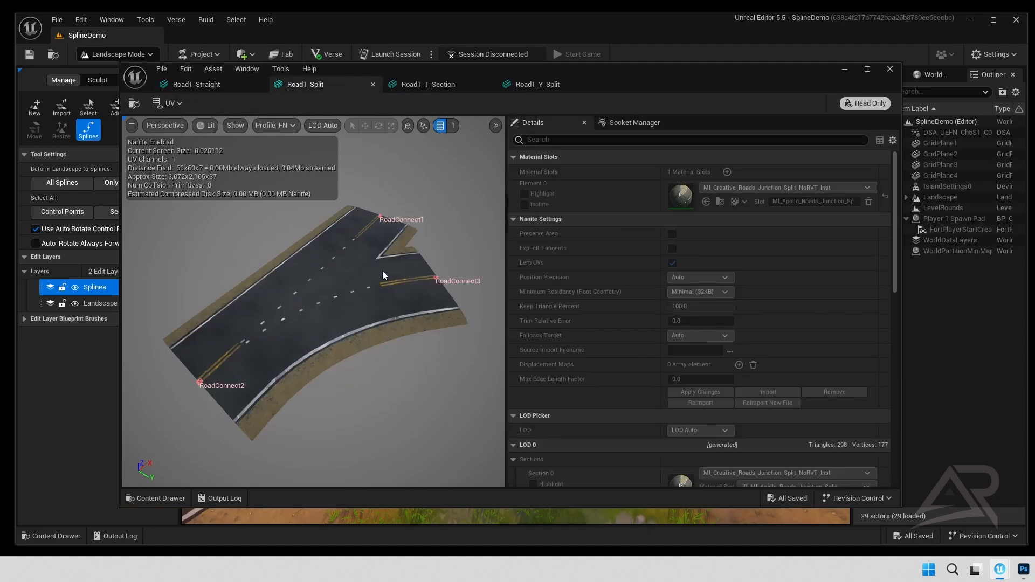
{"action": "left_click", "coordinate": [419, 84]}
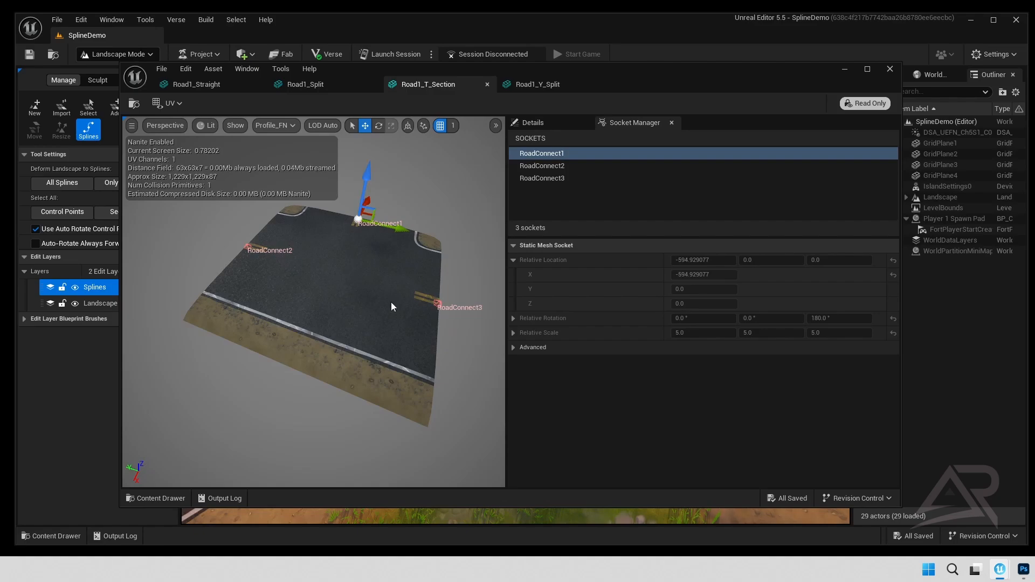
{"action": "left_click", "coordinate": [531, 87]}
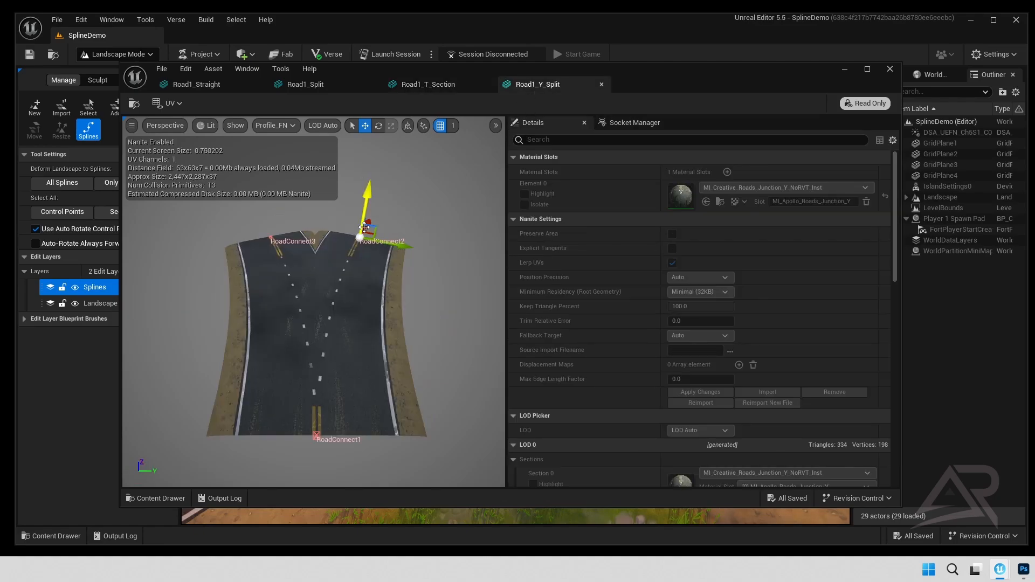
{"action": "left_click", "coordinate": [313, 87]}
{"action": "left_click", "coordinate": [425, 85]}
{"action": "left_click", "coordinate": [522, 88]}
{"action": "left_click", "coordinate": [890, 68]}
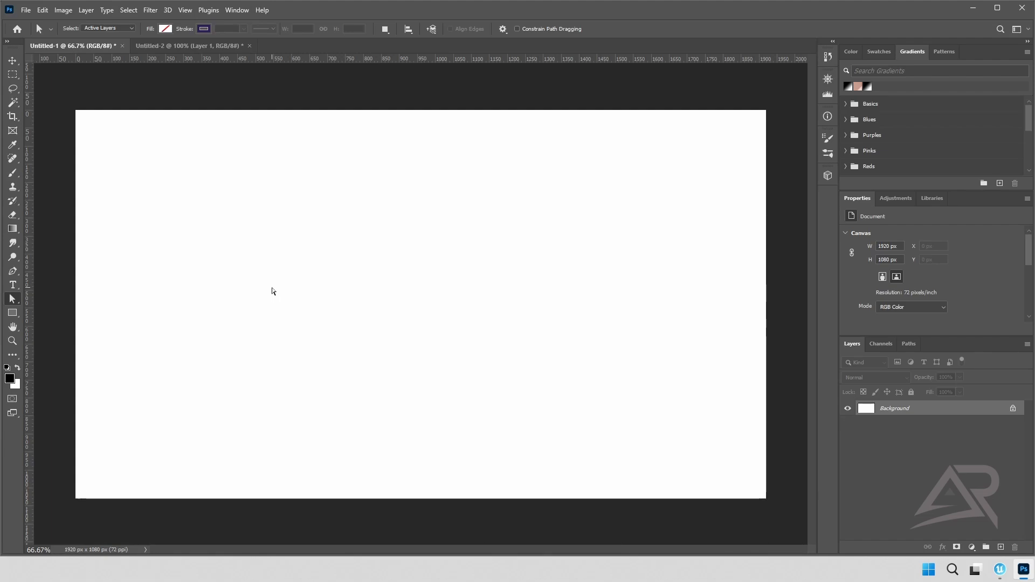
- In Photoshop, draw an open six-anchor curved path about 1125 by 564 px on the blank canvas with the Pen tool
{"action": "left_click", "coordinate": [13, 272]}
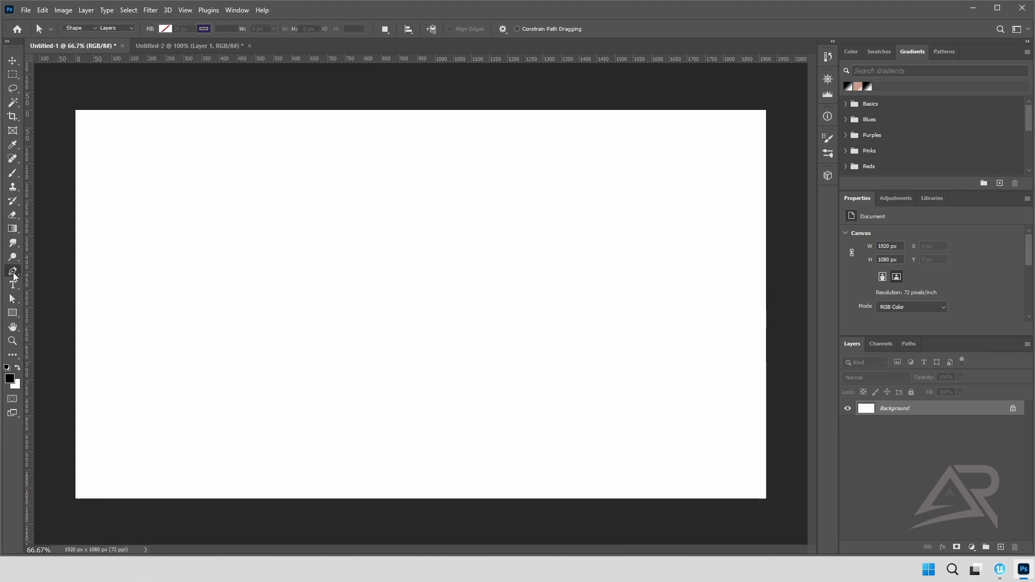
{"action": "left_click", "coordinate": [189, 167]}
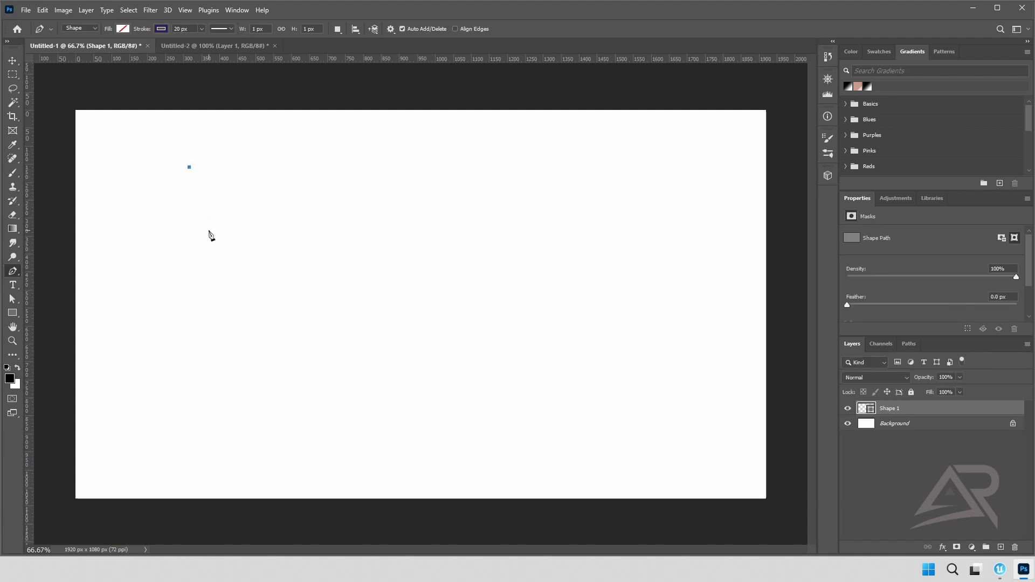
{"action": "left_click", "coordinate": [205, 287]}
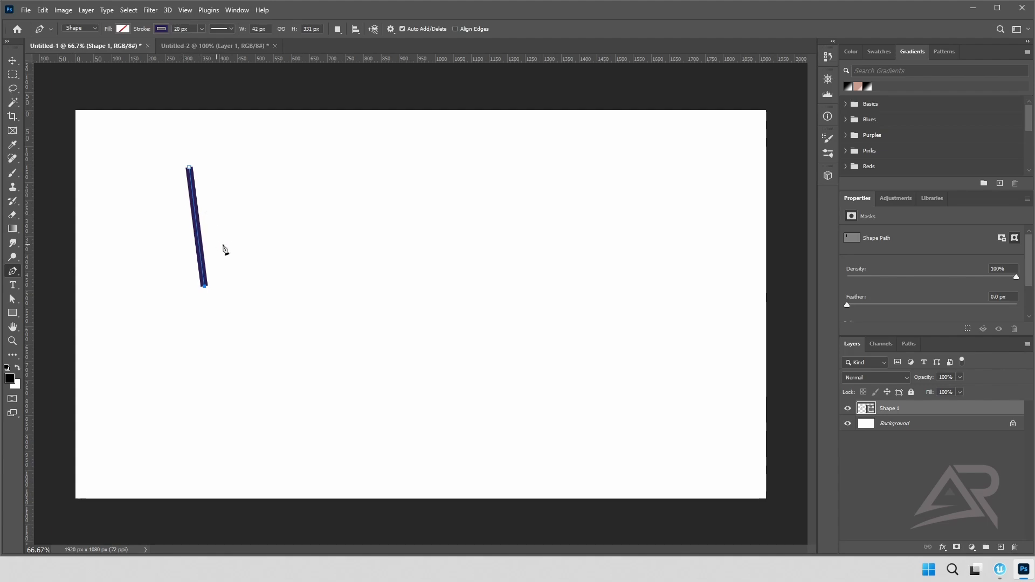
{"action": "left_click", "coordinate": [305, 365]}
{"action": "left_click_drag", "start_coordinate": [306, 367], "coordinate": [380, 383]}
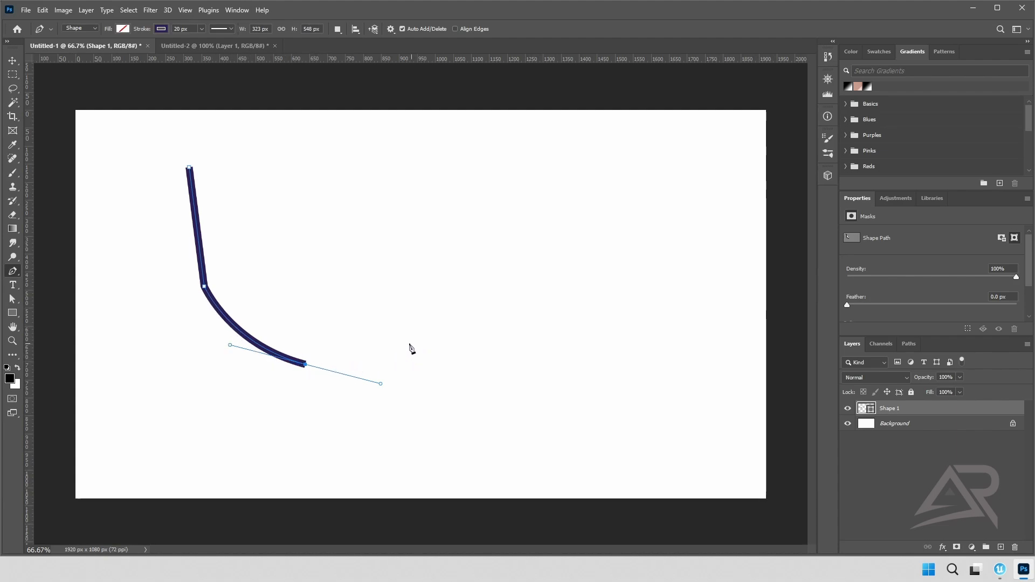
{"action": "left_click_drag", "start_coordinate": [424, 330], "coordinate": [478, 312]}
{"action": "left_click_drag", "start_coordinate": [593, 252], "coordinate": [582, 192]}
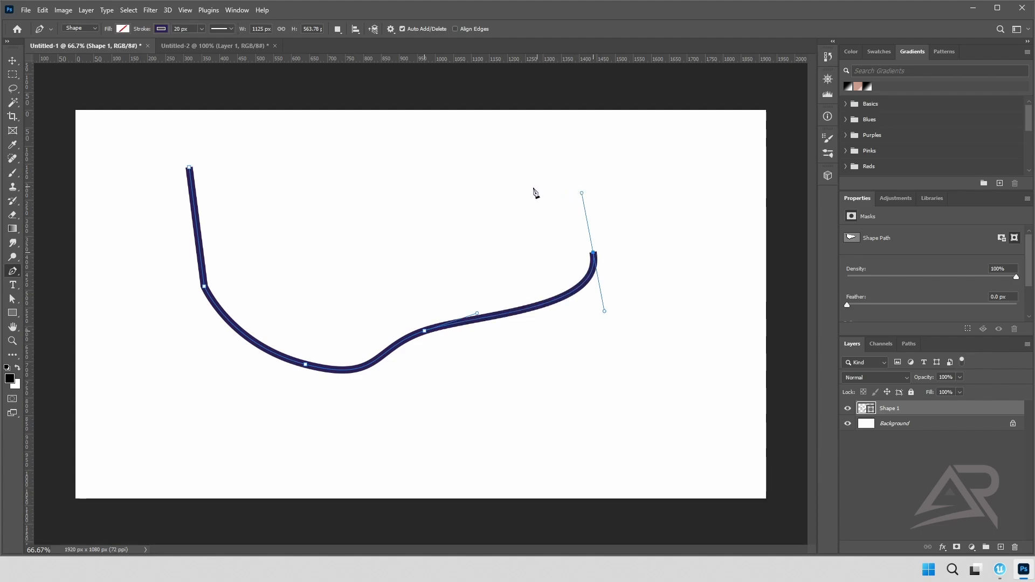
{"action": "left_click_drag", "start_coordinate": [505, 178], "coordinate": [452, 185]}
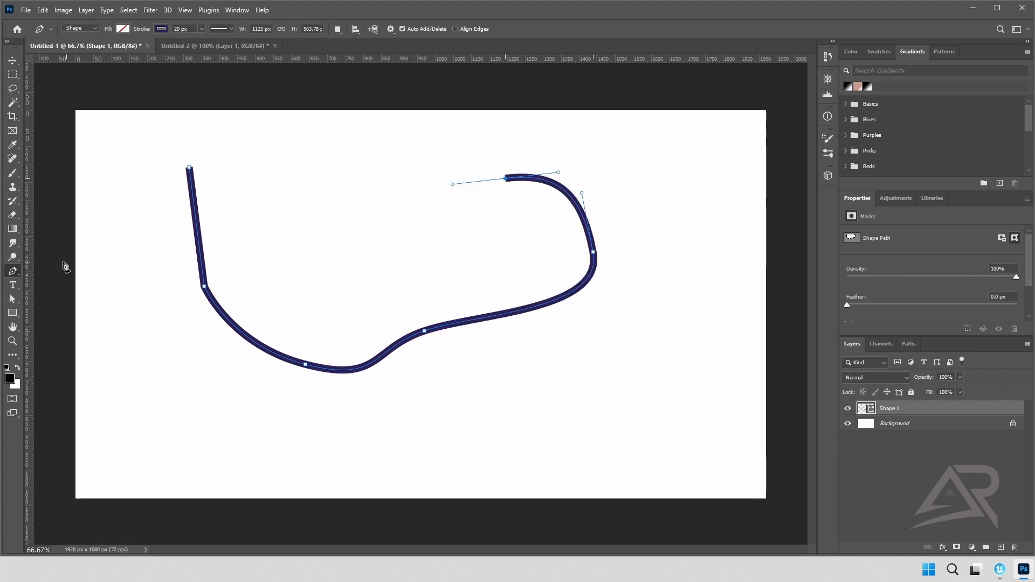
- Use the Convert Point Tool to adjust the path's last anchor handles independently and straighten the lower handle of the anchor before it
{"action": "right_click", "coordinate": [12, 271]}
{"action": "left_click", "coordinate": [54, 321]}
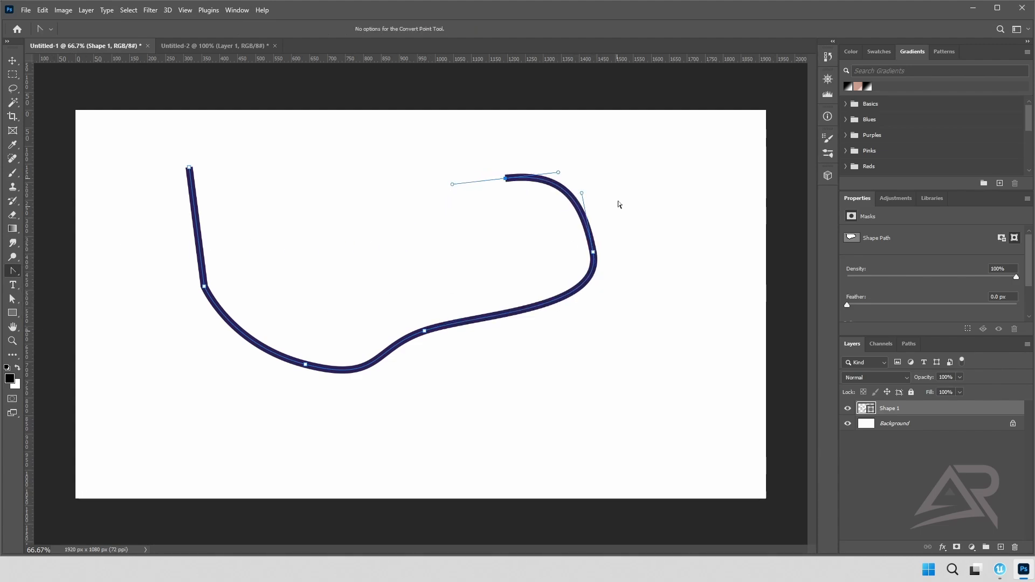
{"action": "mouse_move", "coordinate": [452, 184]}
{"action": "left_mouse_down"}
{"action": "mouse_move", "coordinate": [455, 199]}
{"action": "mouse_move", "coordinate": [455, 169]}
{"action": "left_mouse_up"}
{"action": "mouse_move", "coordinate": [559, 173]}
{"action": "left_mouse_down"}
{"action": "mouse_move", "coordinate": [555, 139]}
{"action": "mouse_move", "coordinate": [587, 167]}
{"action": "mouse_move", "coordinate": [647, 164]}
{"action": "mouse_move", "coordinate": [570, 156]}
{"action": "mouse_move", "coordinate": [587, 216]}
{"action": "mouse_move", "coordinate": [581, 191]}
{"action": "left_mouse_up"}
{"action": "left_click_drag", "start_coordinate": [604, 312], "coordinate": [601, 336]}
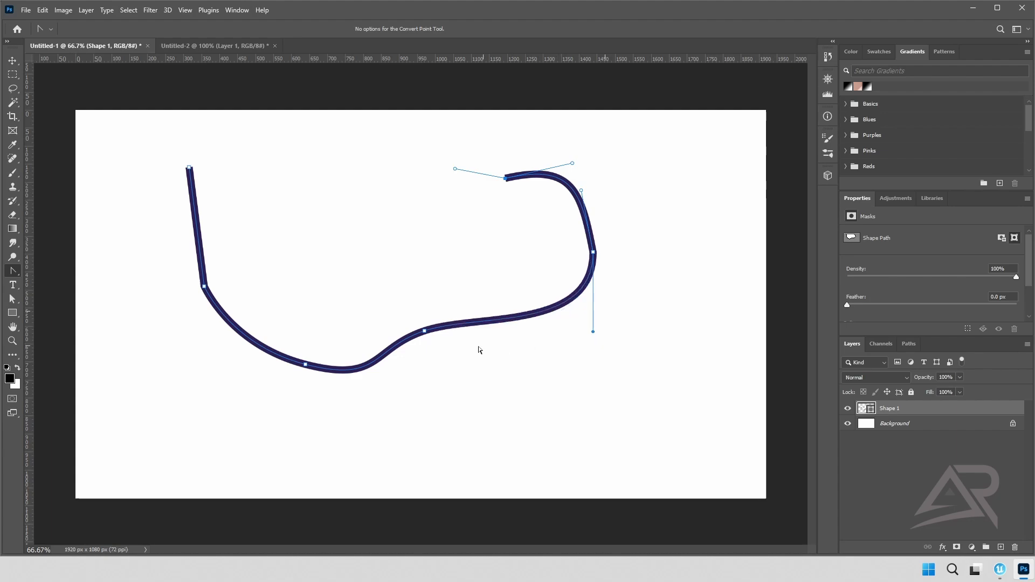
- Level both handles of the path's middle anchor to smooth the bend, and adjust the incoming handle of the anchor before it
{"action": "left_click", "coordinate": [442, 331]}
{"action": "left_click_drag", "start_coordinate": [478, 314], "coordinate": [492, 299], "text": "shift"}
{"action": "left_click", "coordinate": [346, 353]}
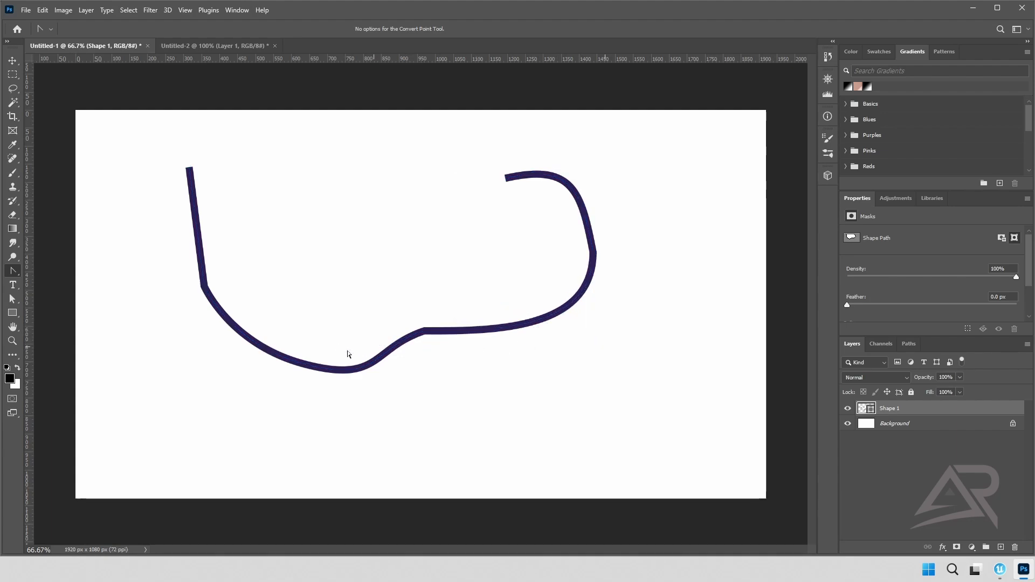
{"action": "left_click", "coordinate": [409, 345]}
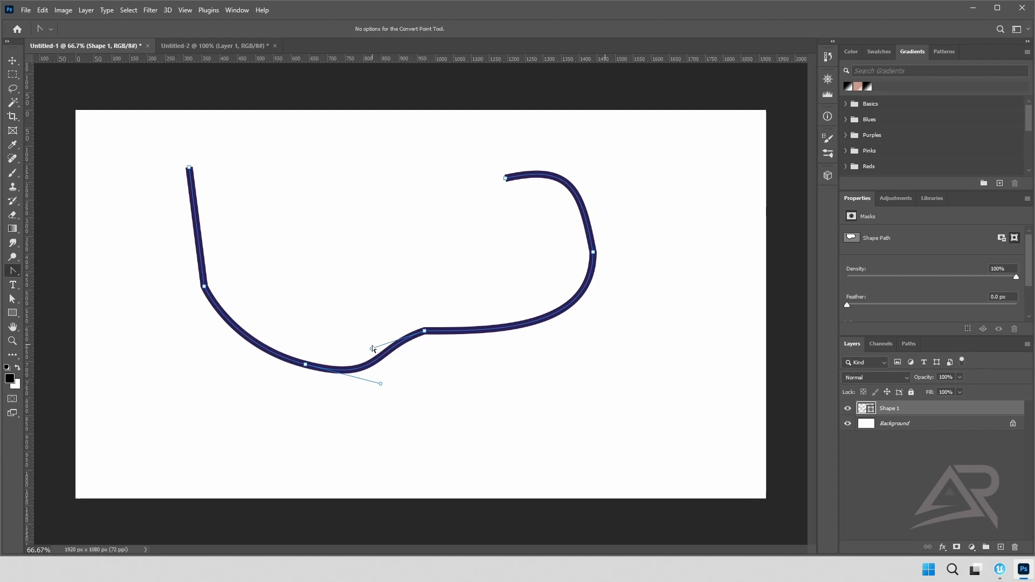
{"action": "left_click_drag", "start_coordinate": [374, 347], "coordinate": [361, 328]}
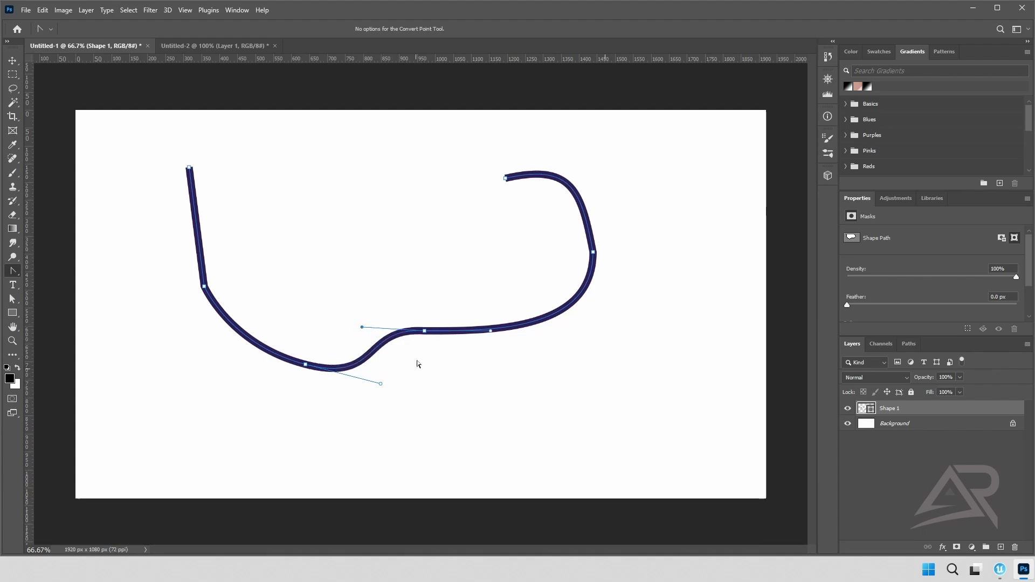
{"action": "left_click", "coordinate": [211, 300]}
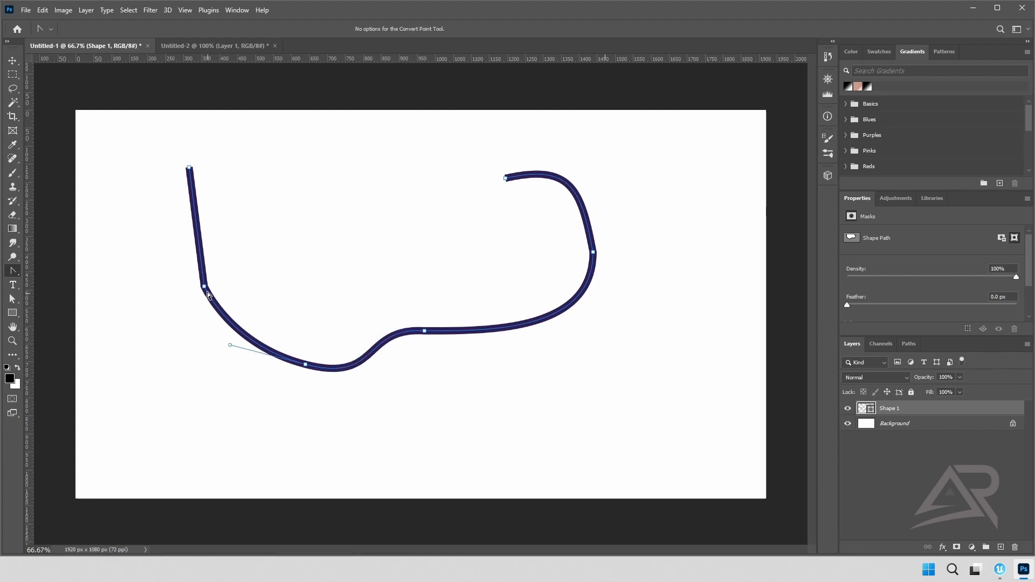
{"action": "mouse_move", "coordinate": [231, 347]}
{"action": "left_mouse_down"}
{"action": "mouse_move", "coordinate": [218, 357]}
{"action": "mouse_move", "coordinate": [210, 349]}
{"action": "left_mouse_up"}
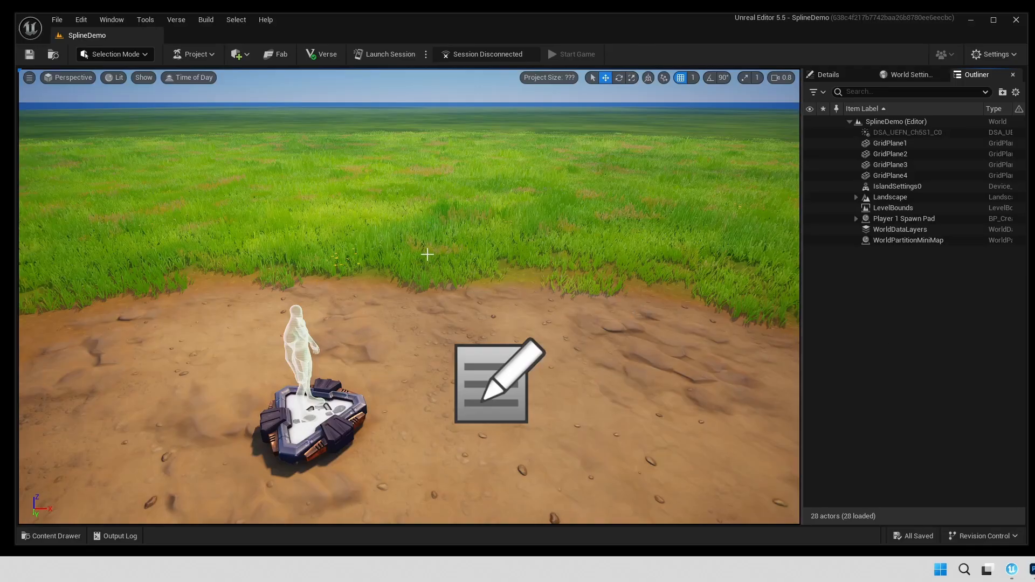
- In Unreal Editor, switch SplineDemo to Landscape Mode and rename the existing edit layer to Landscape
{"action": "left_click", "coordinate": [104, 55]}
{"action": "left_click", "coordinate": [116, 83]}
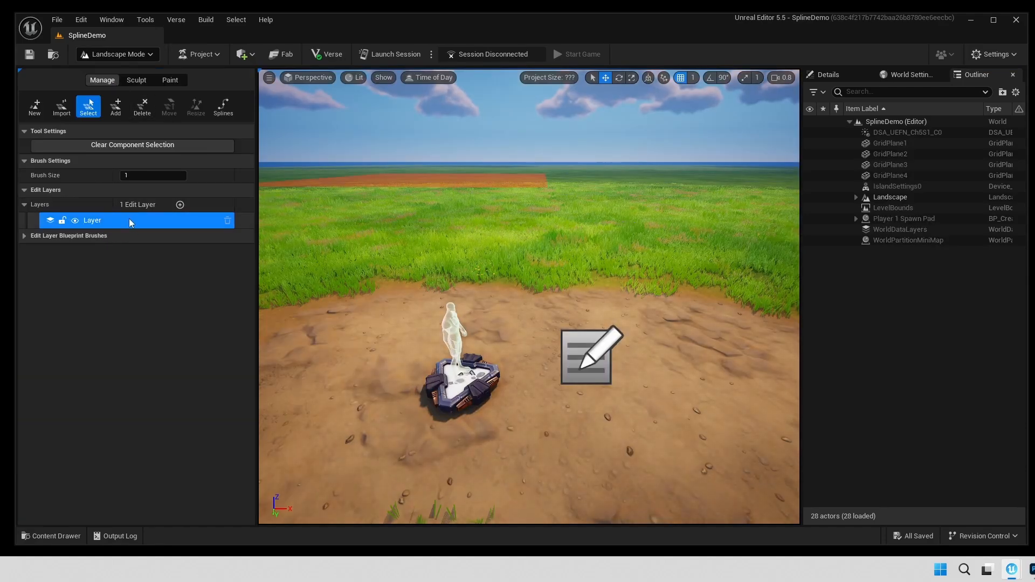
{"action": "double_click", "coordinate": [92, 220]}
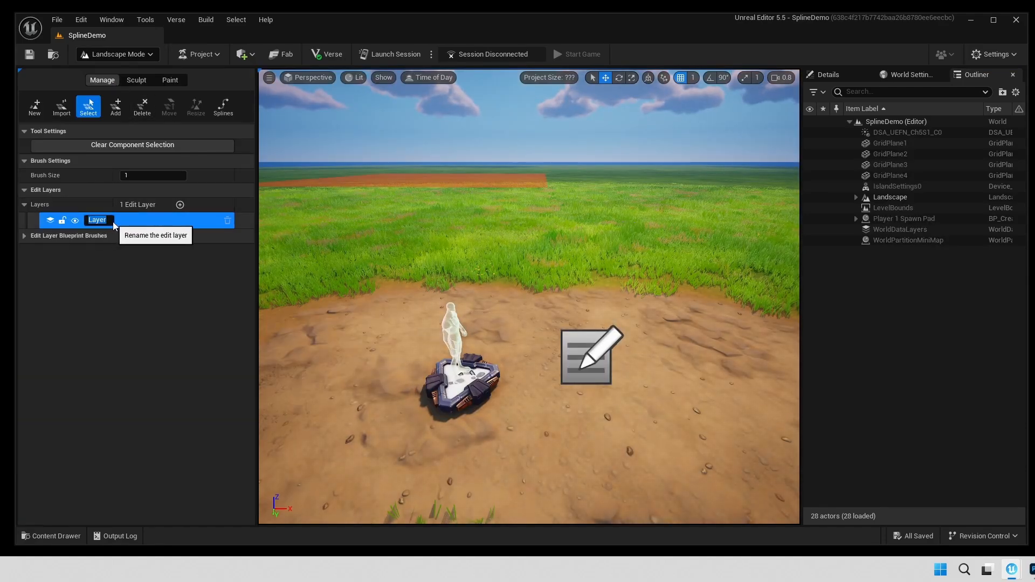
{"action": "type", "text": "Landscape"}
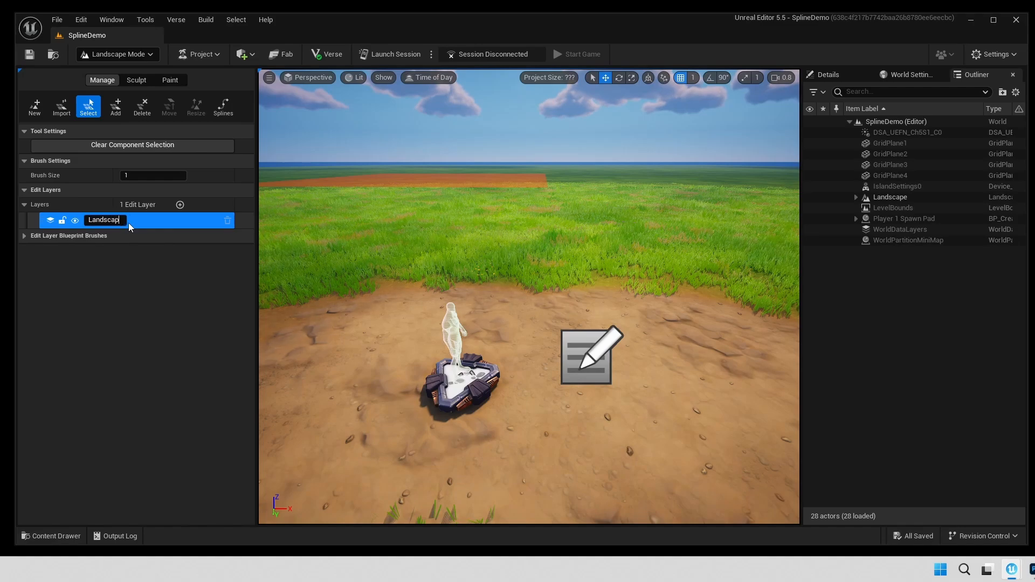
{"action": "key", "text": "Return"}
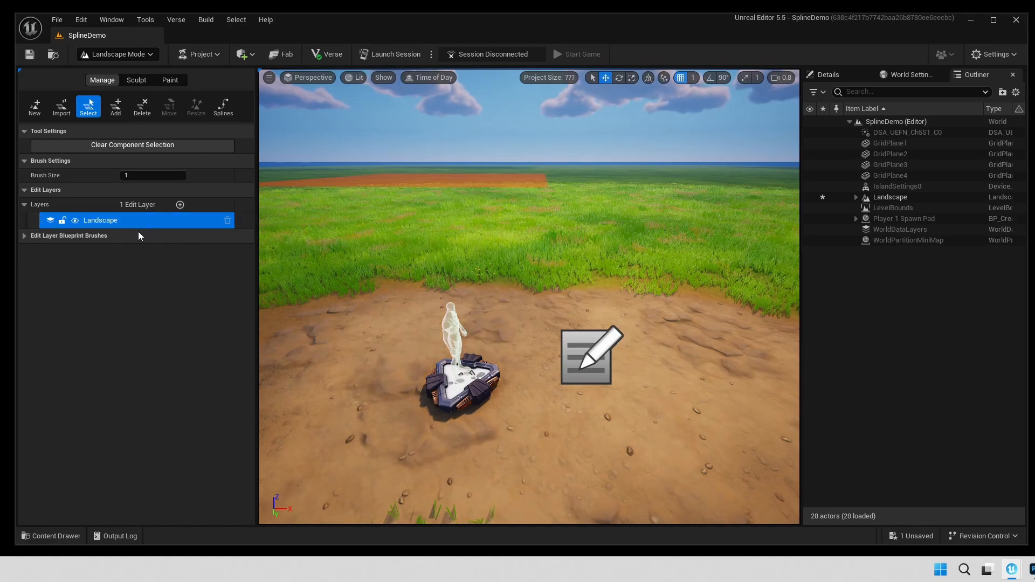
- Add a new edit layer of the Landscape Edit Layer Splines class to the landscape
{"action": "left_click", "coordinate": [179, 205]}
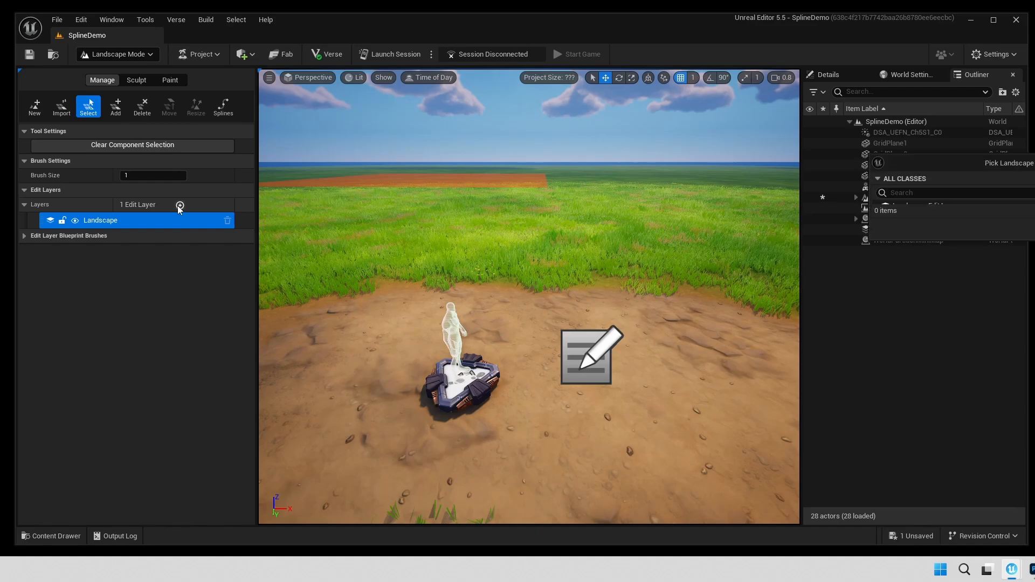
{"action": "left_click_drag", "start_coordinate": [1031, 163], "coordinate": [546, 160]}
{"action": "left_click", "coordinate": [491, 212]}
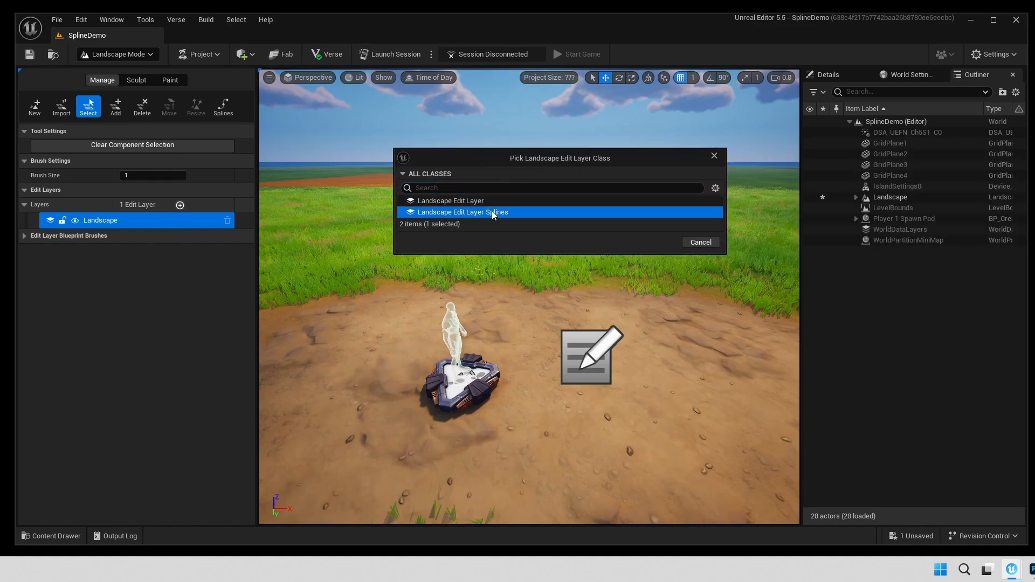
{"action": "left_click", "coordinate": [659, 242]}
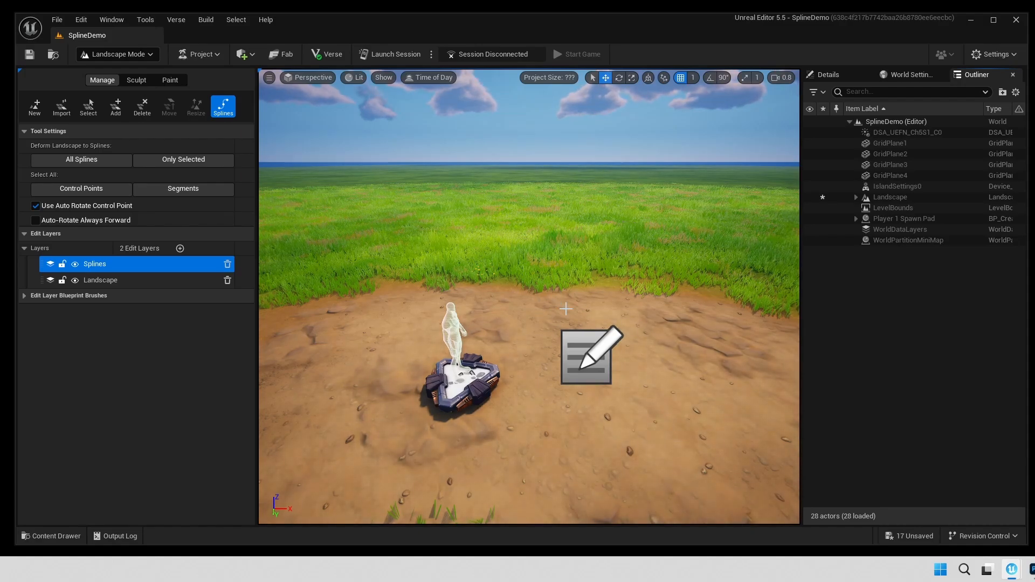
- Place a landscape spline control point on the grass beside the dirt patch and review its detail properties
{"action": "key", "text": "d"}
{"action": "right_click_drag", "start_coordinate": [579, 304], "coordinate": [447, 302]}
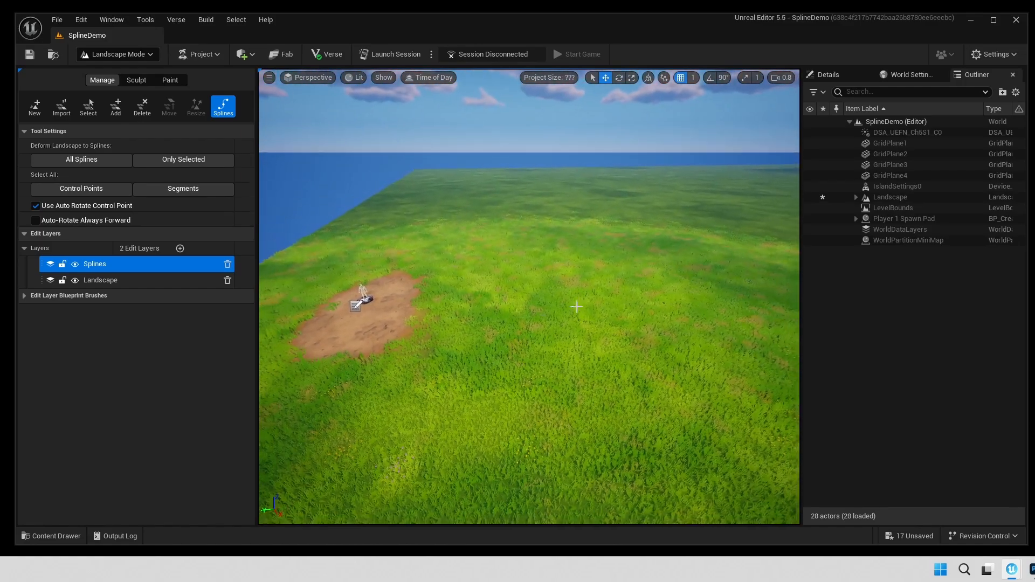
{"action": "left_click", "coordinate": [451, 301], "text": "ctrl"}
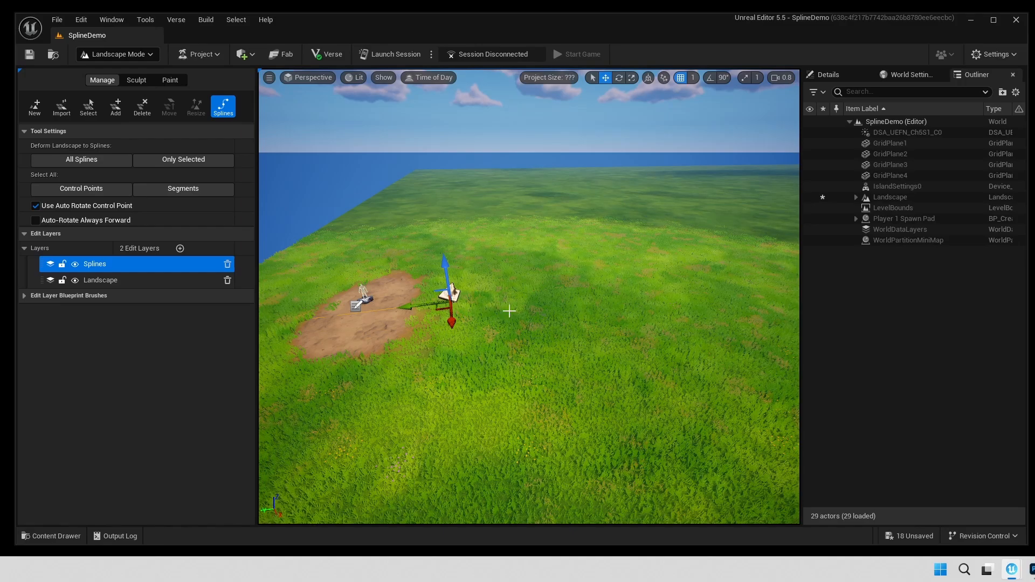
{"action": "left_click", "coordinate": [836, 76]}
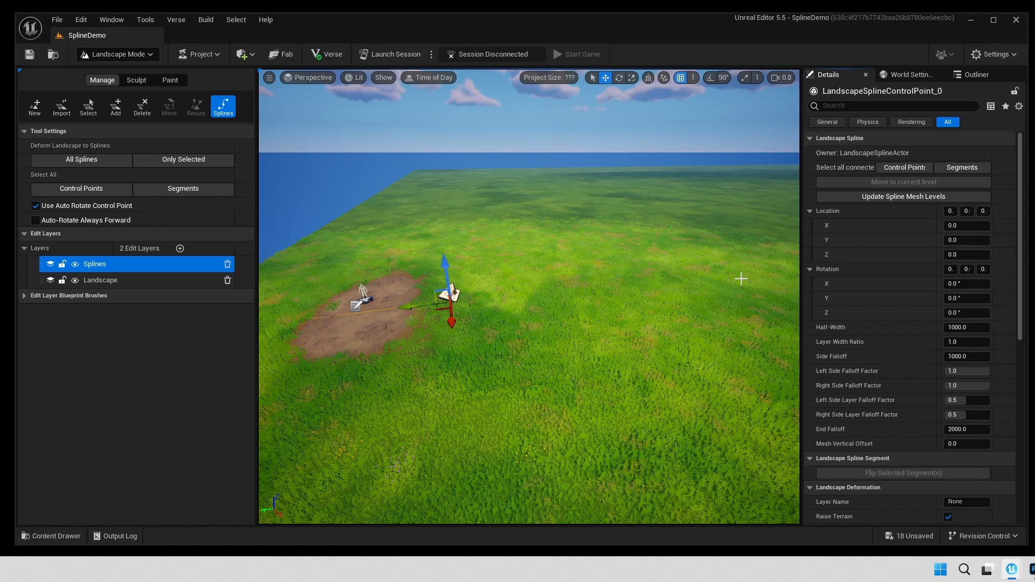
{"action": "scroll", "coordinate": [892, 260], "scroll_direction": "down", "scroll_amount": 3}
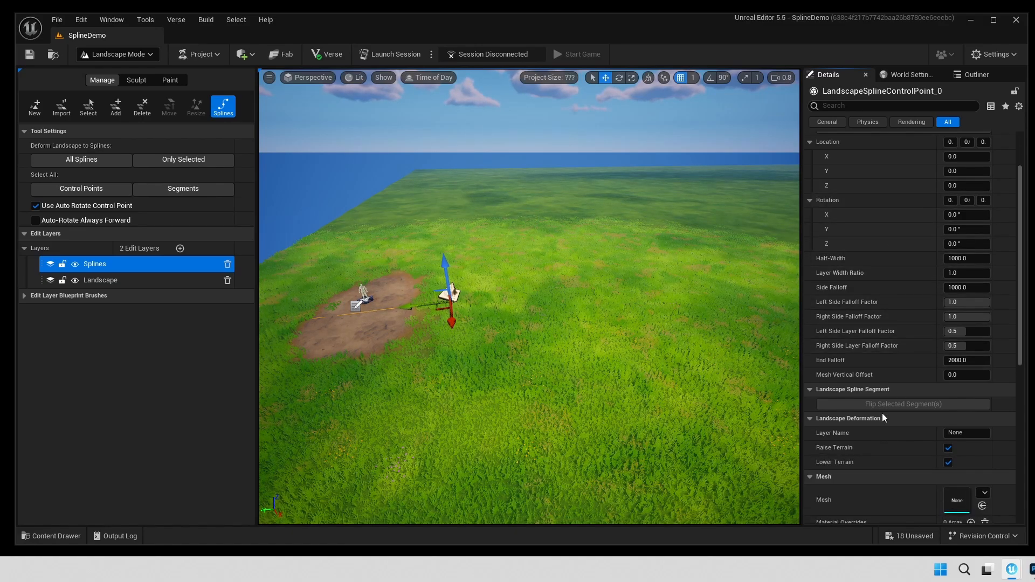
{"action": "scroll", "coordinate": [897, 305], "scroll_direction": "up", "scroll_amount": 3}
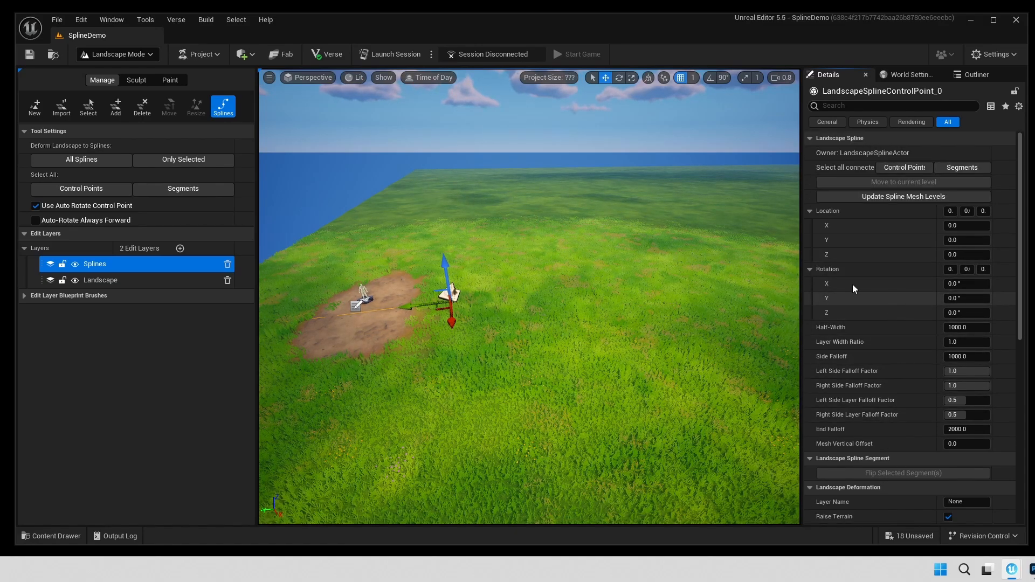
- Add a connected second control point farther across the grass and move it to about X 85, Y -2105
{"action": "left_click", "coordinate": [595, 285], "text": "ctrl"}
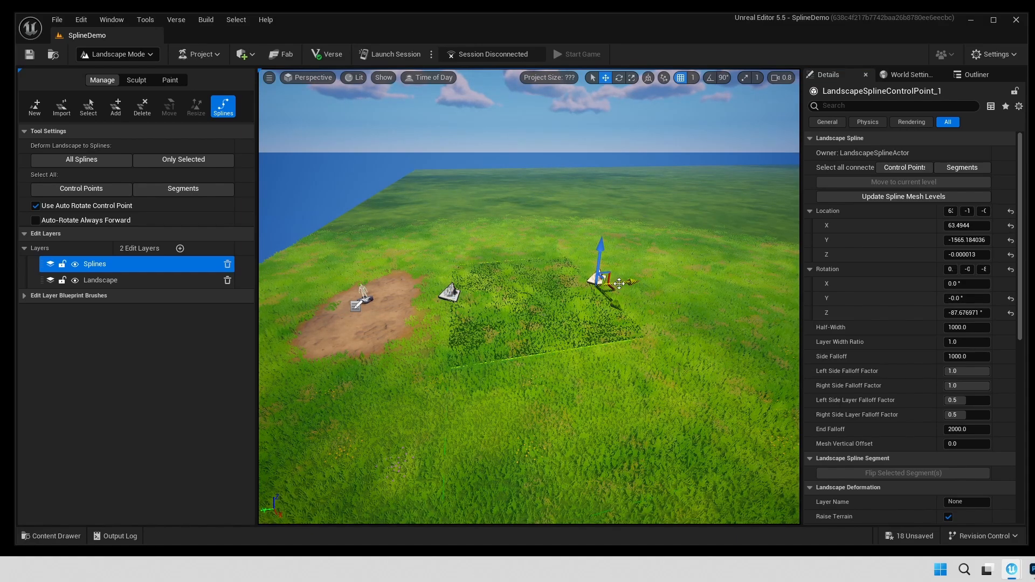
{"action": "left_click_drag", "start_coordinate": [631, 281], "coordinate": [672, 277]}
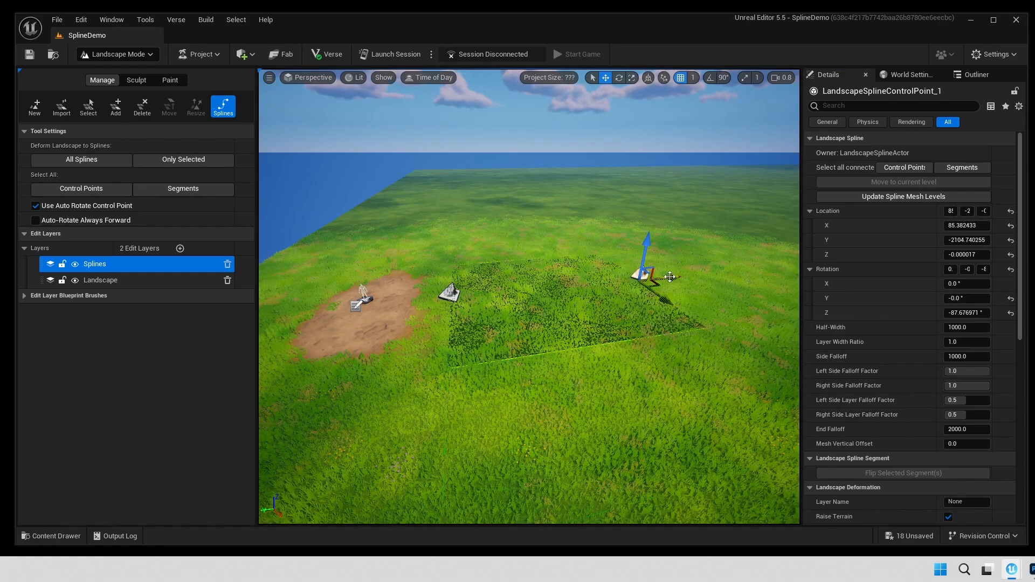
- Inspect the properties of the segment between the two control points and of the control point nearest the dirt patch
{"action": "key", "text": "w"}
{"action": "right_click_drag", "start_coordinate": [570, 292], "coordinate": [720, 309]}
{"action": "key", "text": "a"}
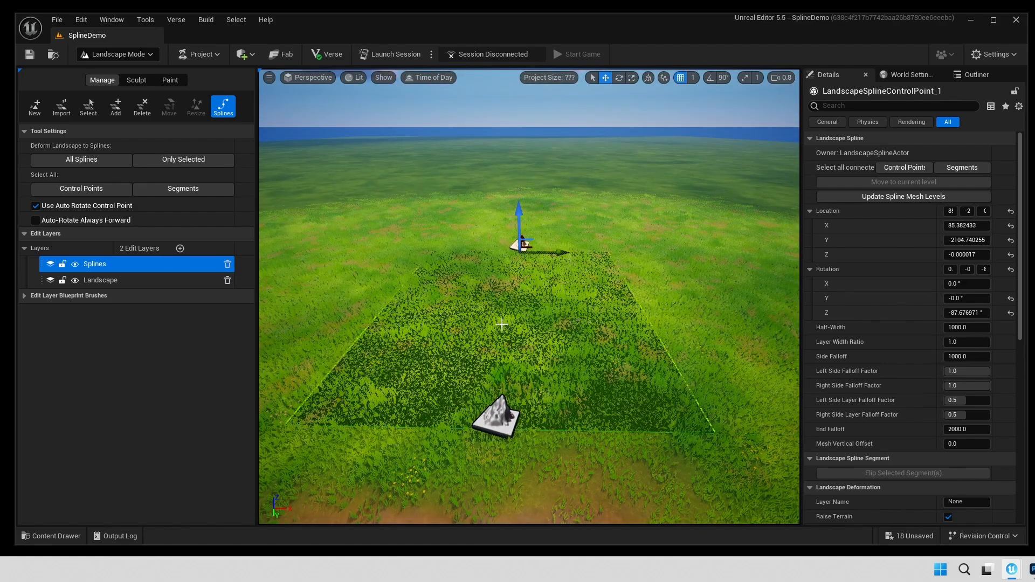
{"action": "left_click", "coordinate": [481, 329]}
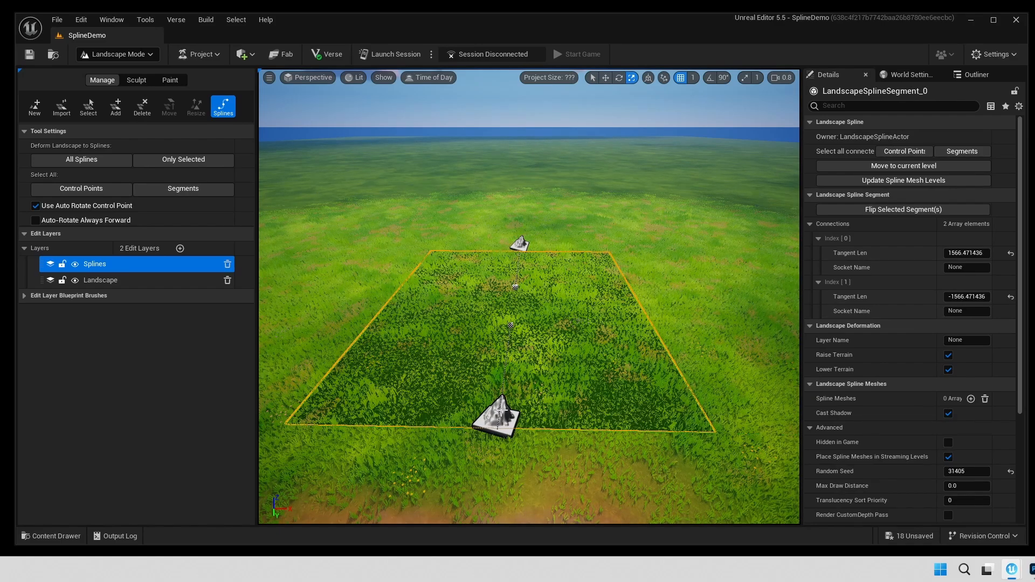
{"action": "left_click", "coordinate": [494, 418]}
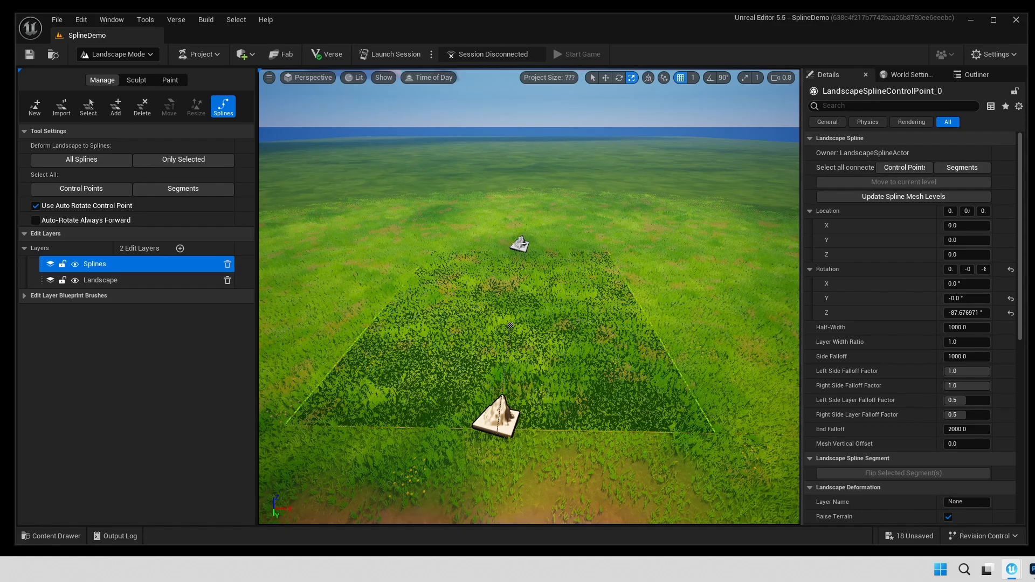
- Examine the properties of the far and near control points and the mesh and deformation options of the segment connecting them
{"action": "left_click", "coordinate": [519, 244]}
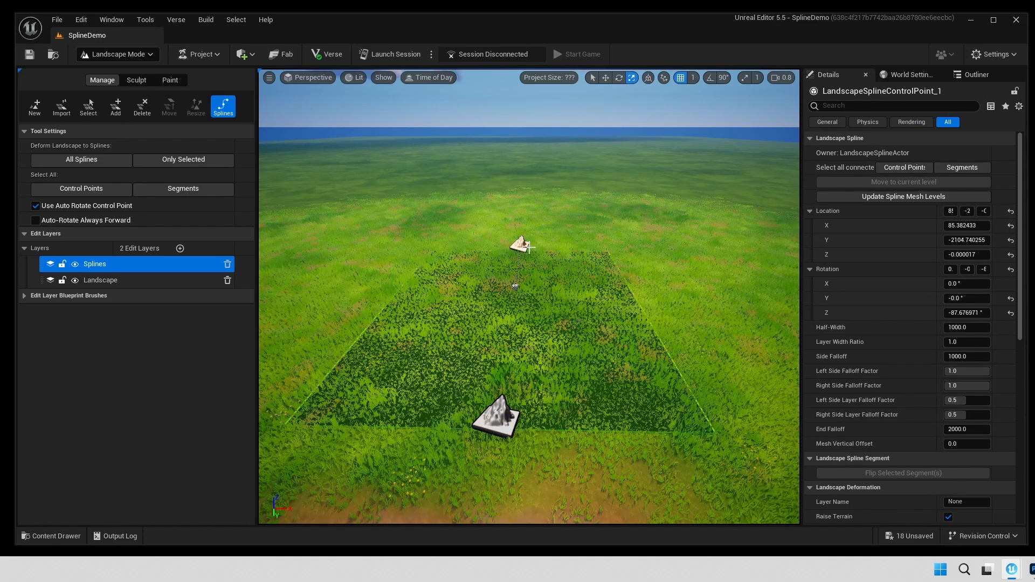
{"action": "left_click", "coordinate": [496, 419]}
{"action": "left_click", "coordinate": [519, 243]}
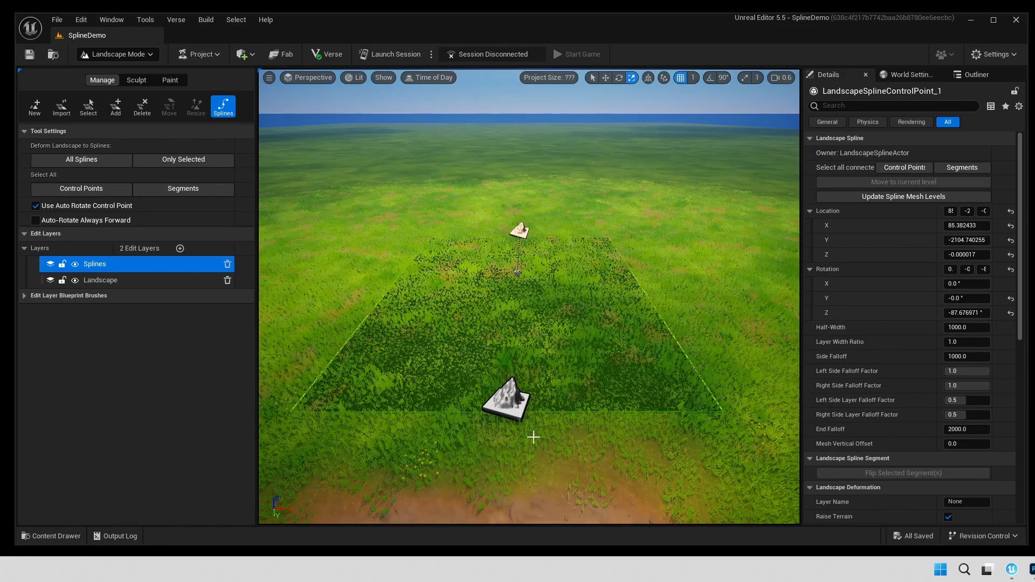
{"action": "left_click", "coordinate": [573, 309]}
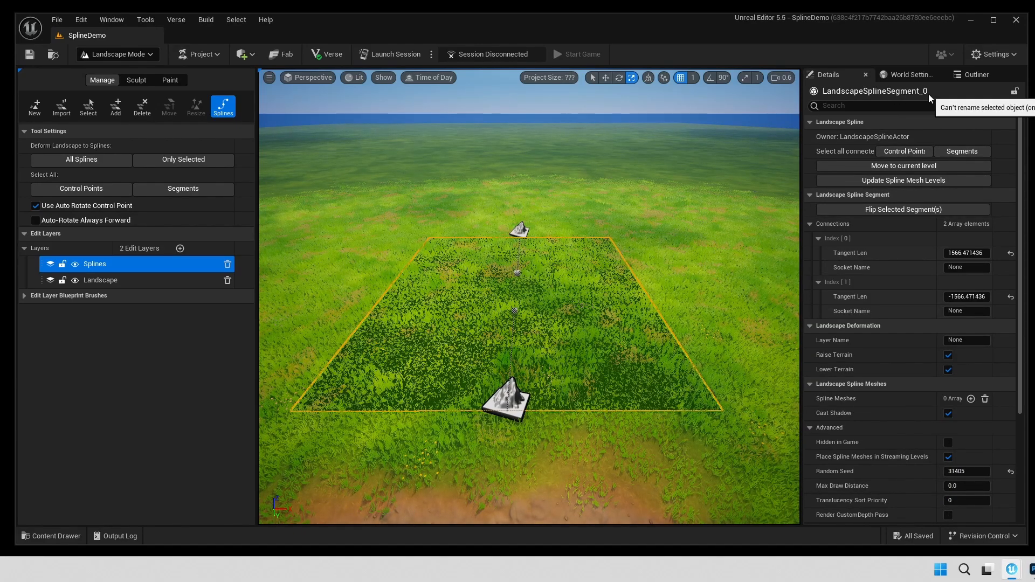
{"action": "scroll", "coordinate": [928, 94], "scroll_direction": "down", "scroll_amount": 1}
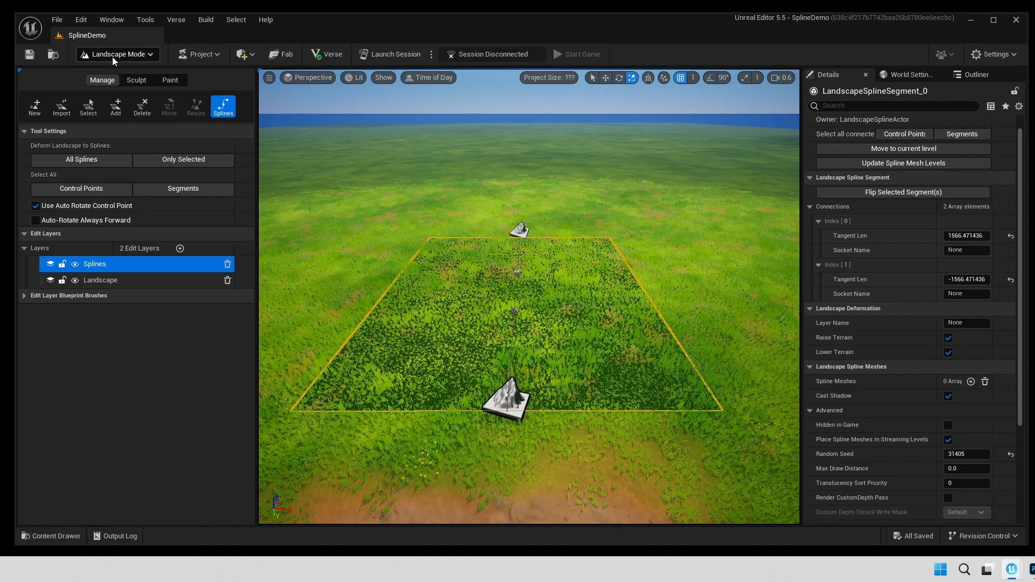
- Review the landscape's paint target layers, picking out Layer4 and Layer1 to see which layer names are available
{"action": "left_click", "coordinate": [168, 80]}
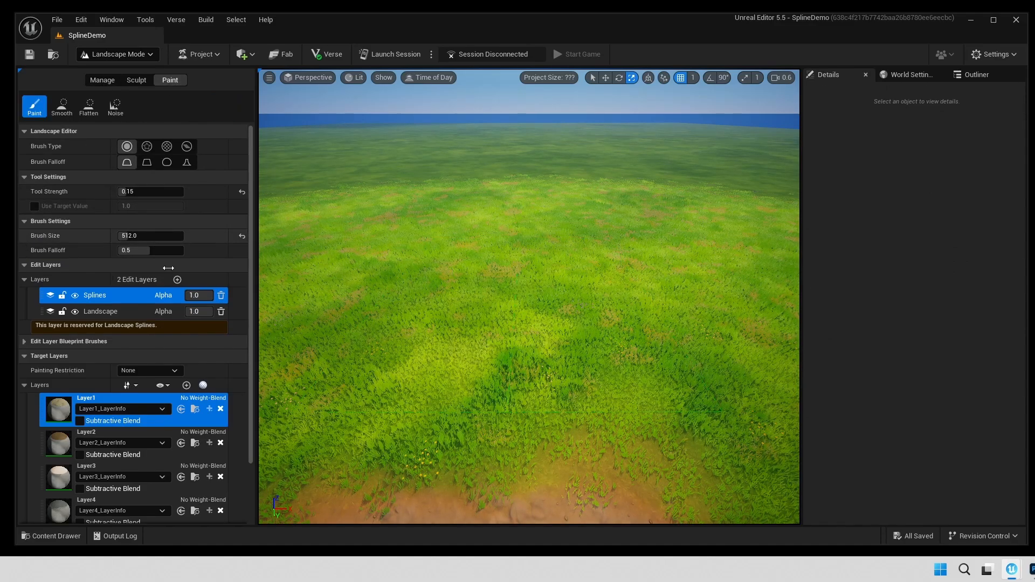
{"action": "scroll", "coordinate": [163, 313], "scroll_direction": "down", "scroll_amount": 3}
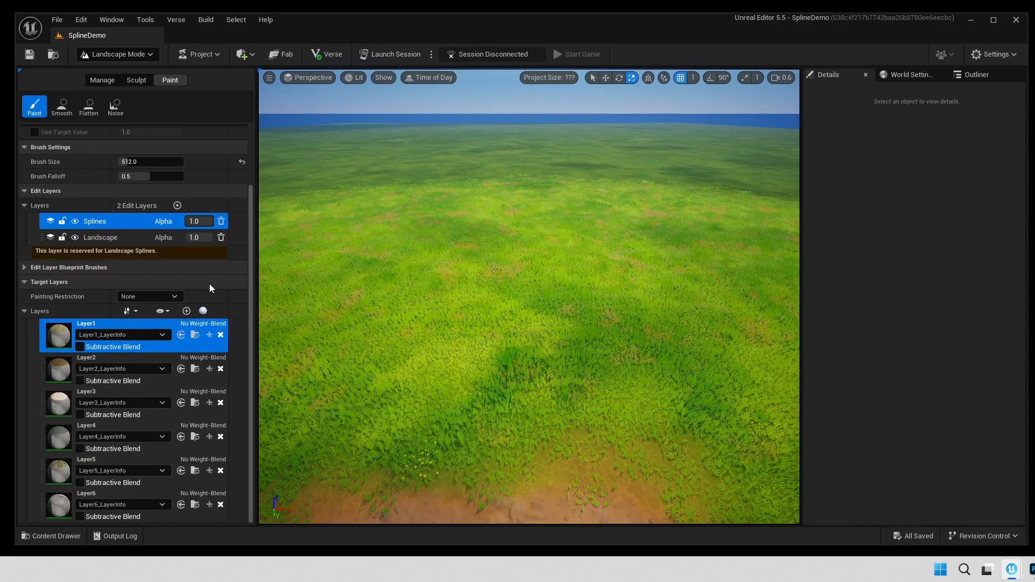
{"action": "scroll", "coordinate": [214, 281], "scroll_direction": "up", "scroll_amount": 3}
{"action": "scroll", "coordinate": [178, 396], "scroll_direction": "down", "scroll_amount": 3}
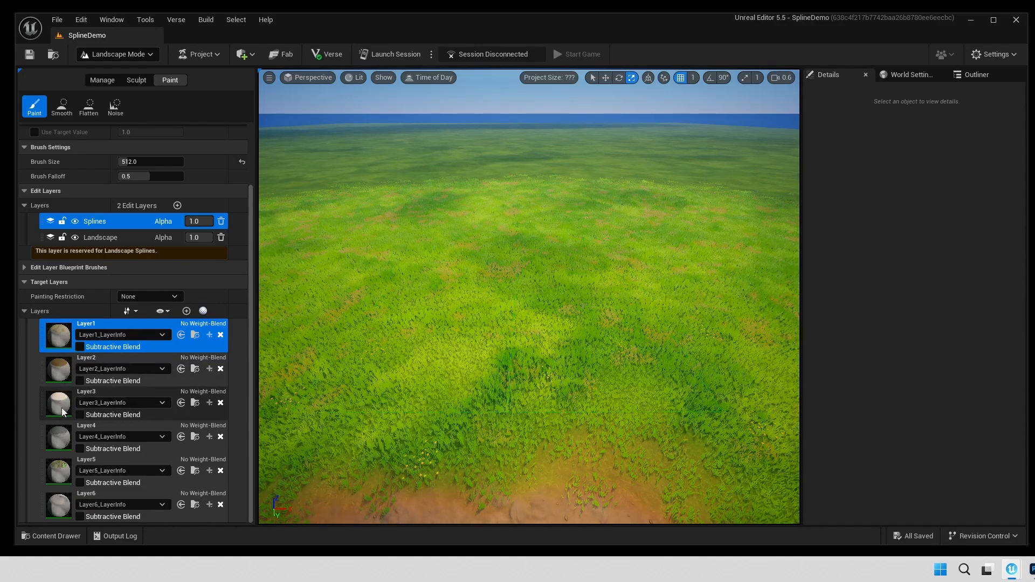
{"action": "left_click", "coordinate": [92, 446]}
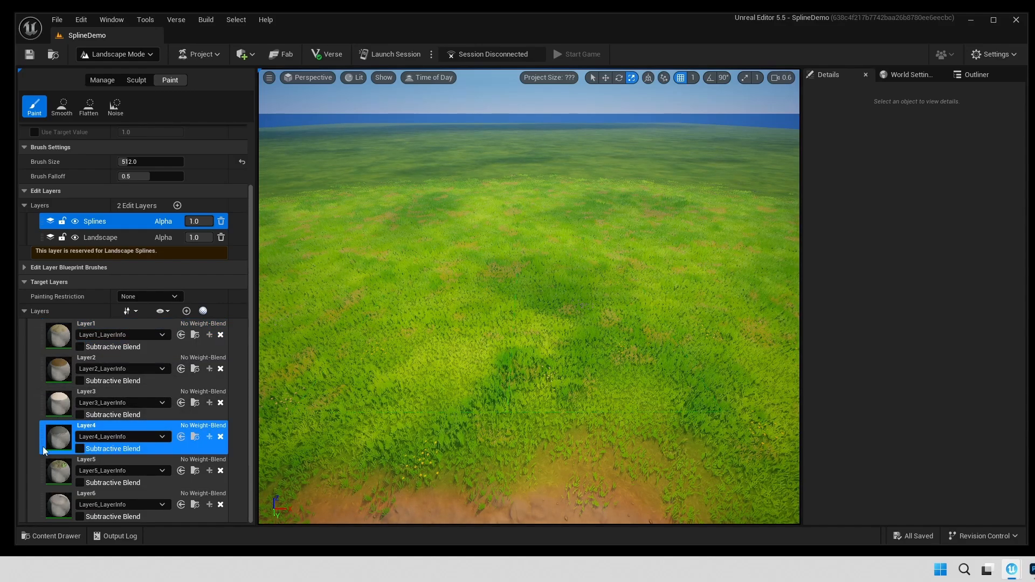
{"action": "left_click", "coordinate": [98, 327]}
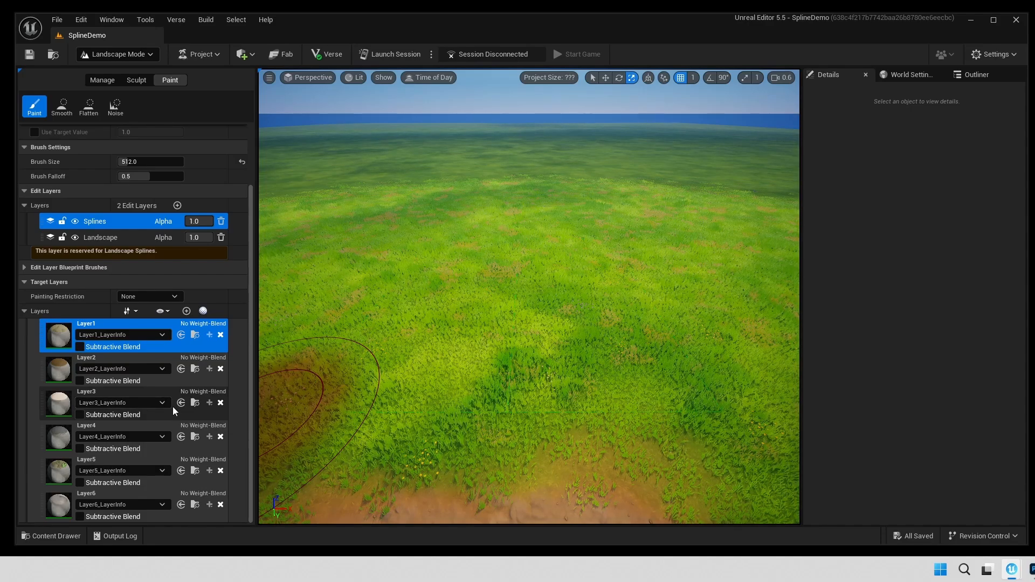
- Assign Layer1 as the deformation layer name of the spline segment between the two control points
{"action": "left_click", "coordinate": [103, 79]}
{"action": "left_click", "coordinate": [533, 324]}
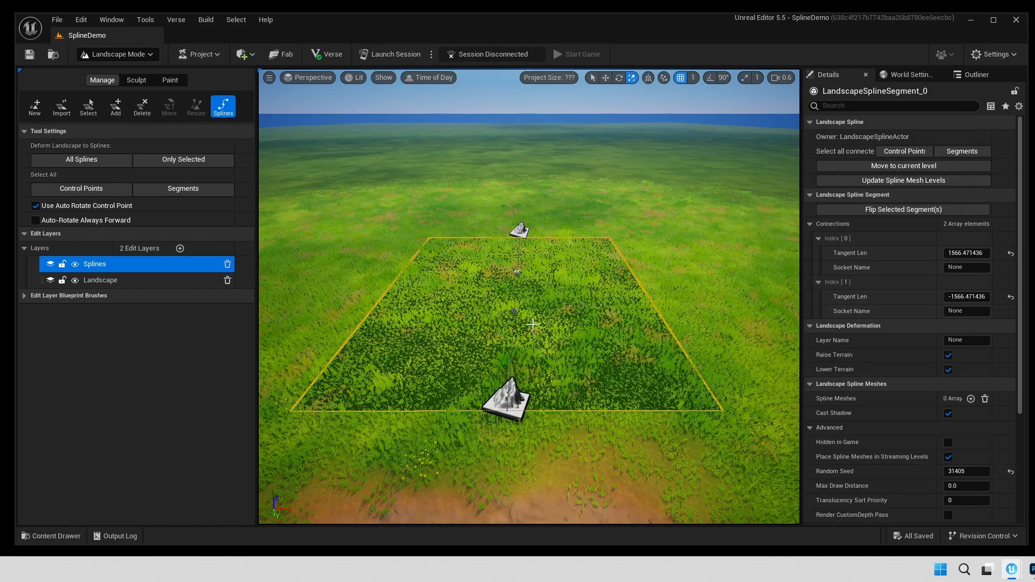
{"action": "right_click_drag", "start_coordinate": [672, 401], "coordinate": [672, 420]}
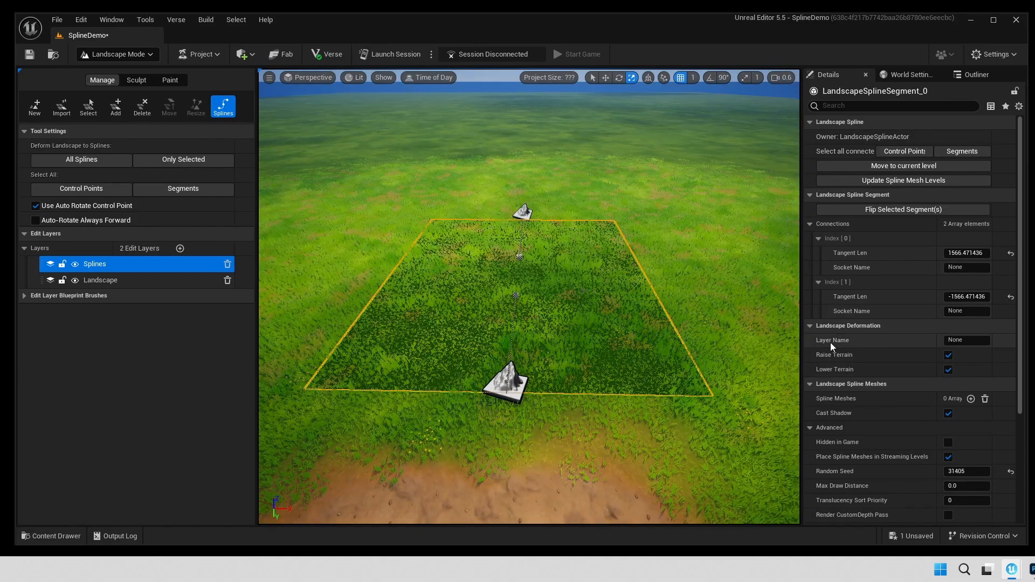
{"action": "left_click", "coordinate": [963, 340]}
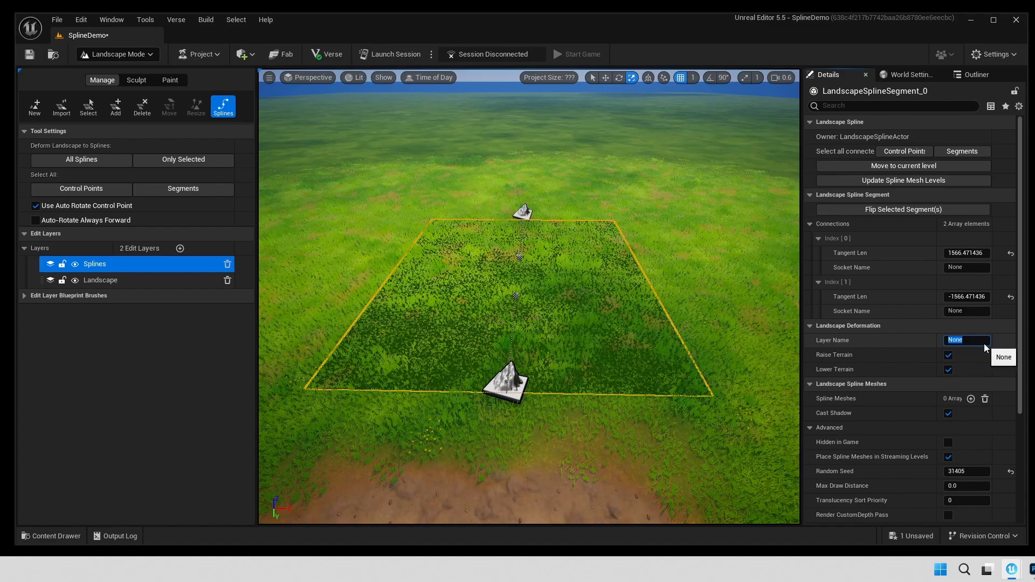
{"action": "type", "text": "Layer"}
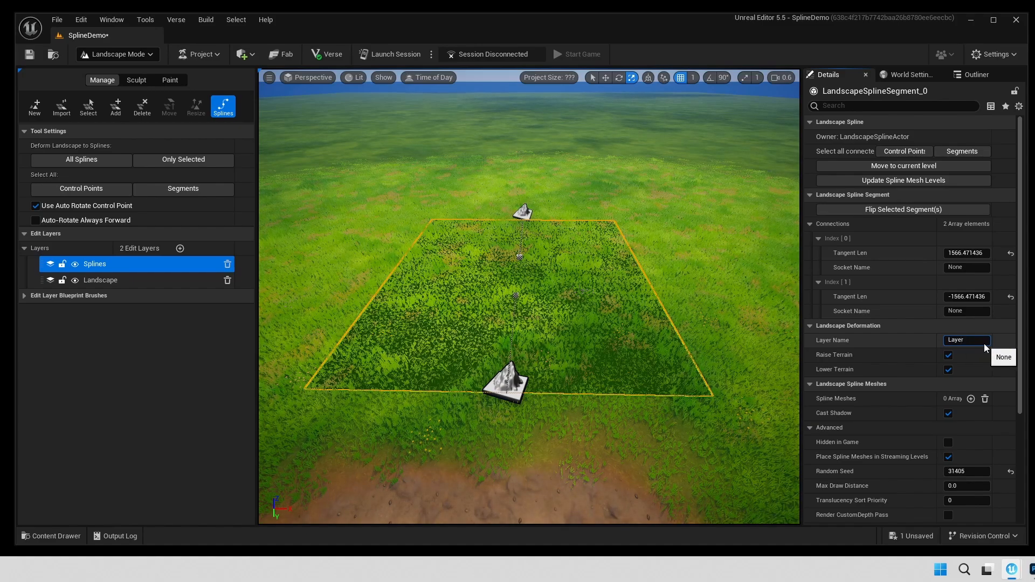
{"action": "type", "text": "1"}
{"action": "key", "text": "Return"}
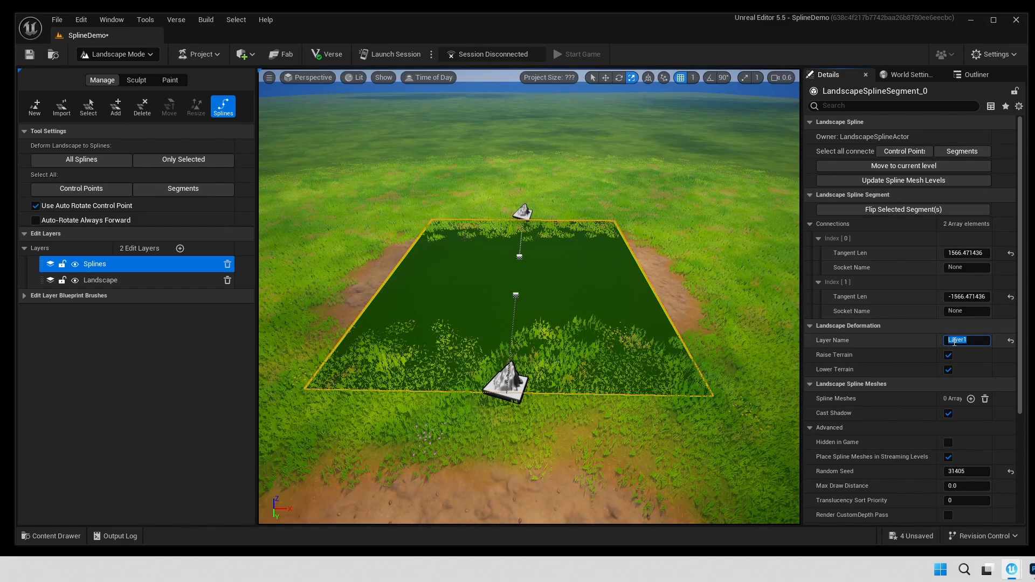
- Try Layer2 and Layer3 as the spline segment's deformation layer name
{"action": "left_click", "coordinate": [974, 342]}
{"action": "key", "text": "BackSpace"}
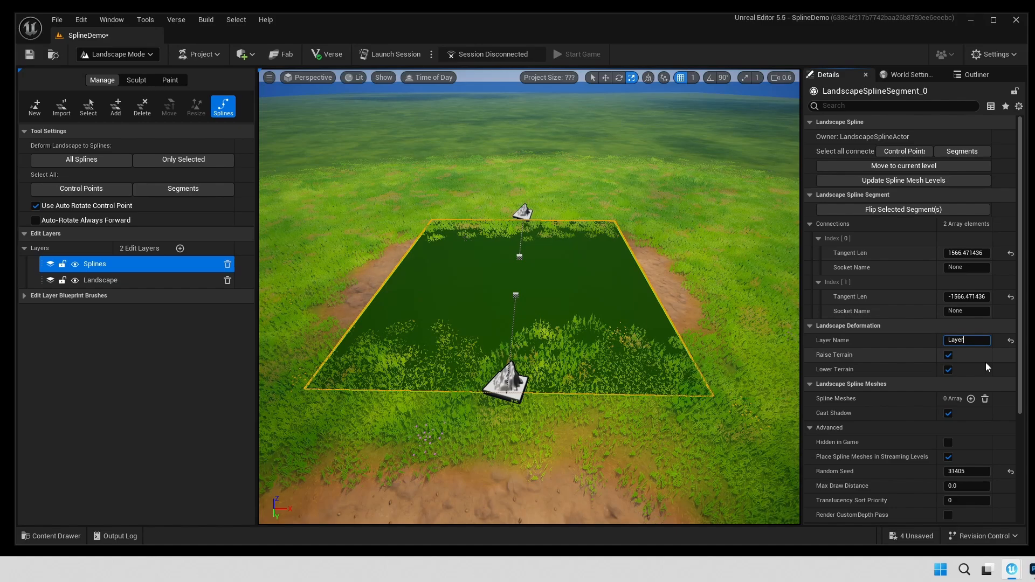
{"action": "type", "text": "2"}
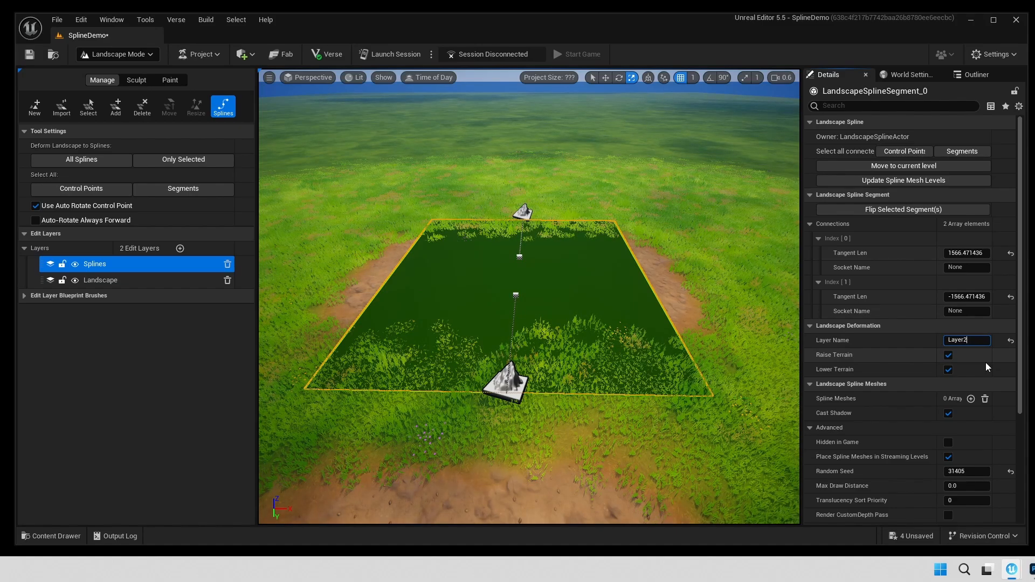
{"action": "key", "text": "Return"}
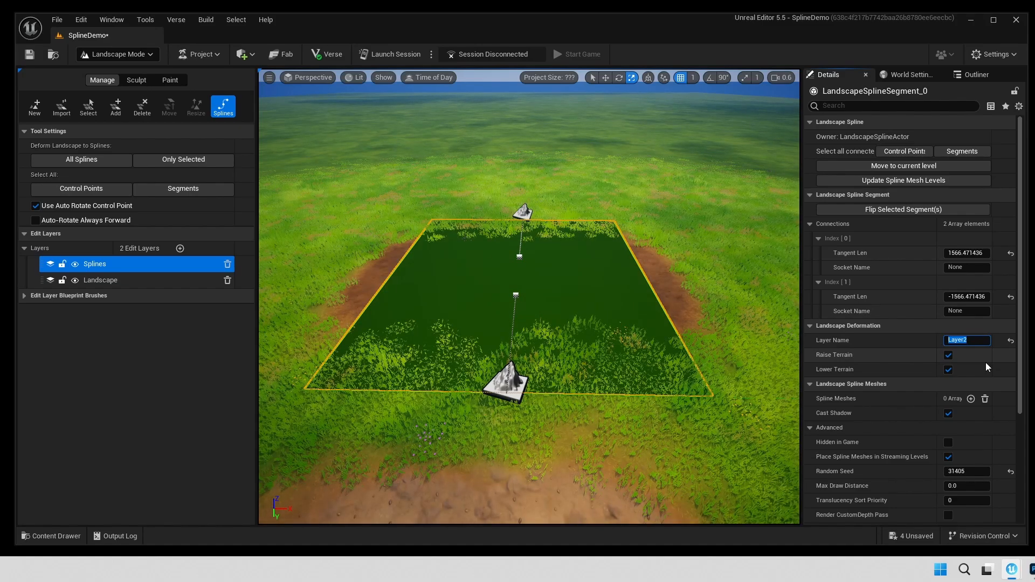
{"action": "key", "text": "Right"}
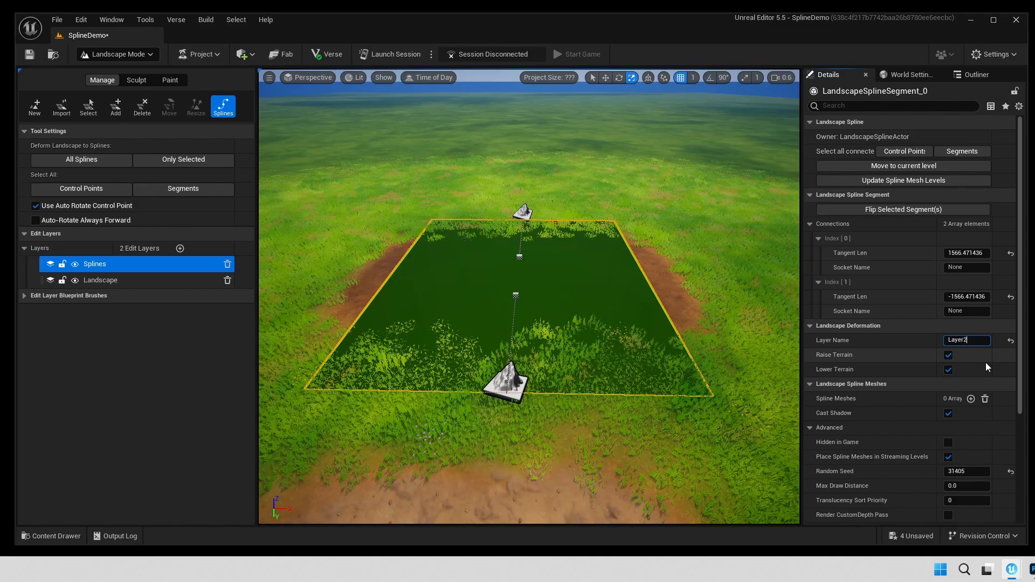
{"action": "type", "text": "3"}
{"action": "key", "text": "Return"}
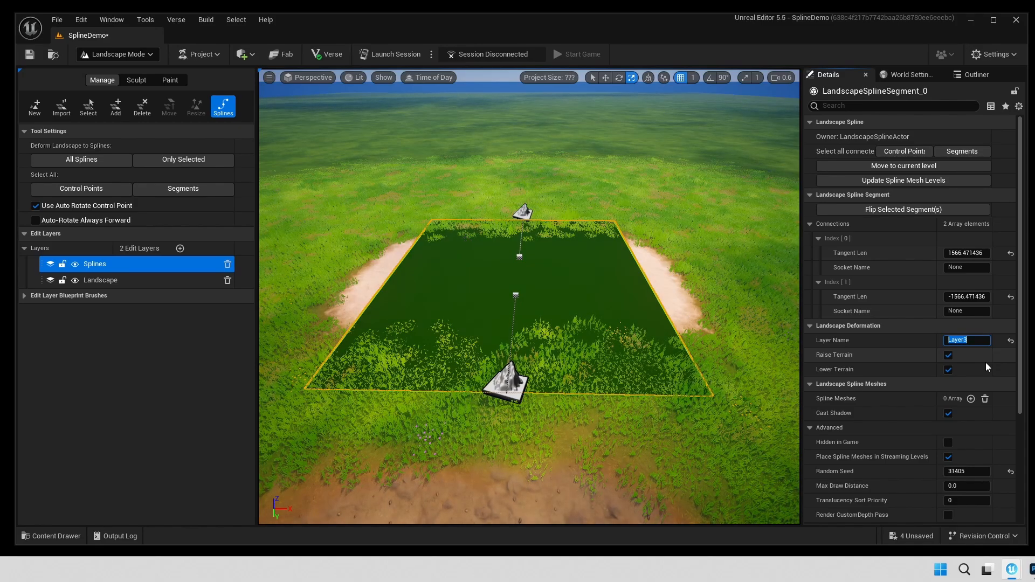
- Try Layer4 and Layer5 as the spline segment's deformation layer name
{"action": "key", "text": "Right"}
{"action": "type", "text": "4"}
{"action": "key", "text": "Return"}
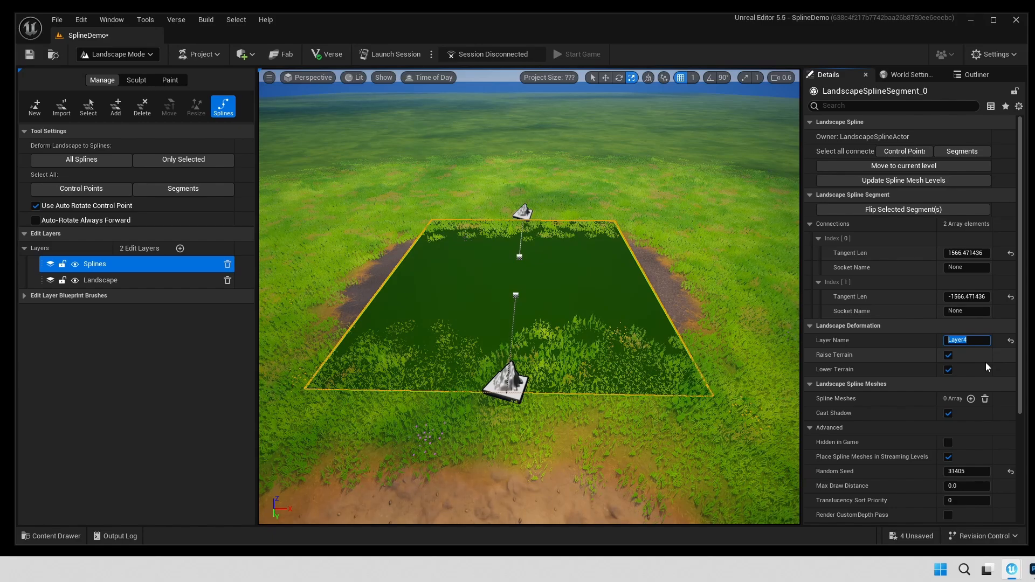
{"action": "key", "text": "Right"}
{"action": "key", "text": "BackSpace"}
{"action": "type", "text": "5"}
{"action": "key", "text": "Return"}
- Try Layer2 again as the spline segment's layer name and return it to Layer1
{"action": "type", "text": "L"}
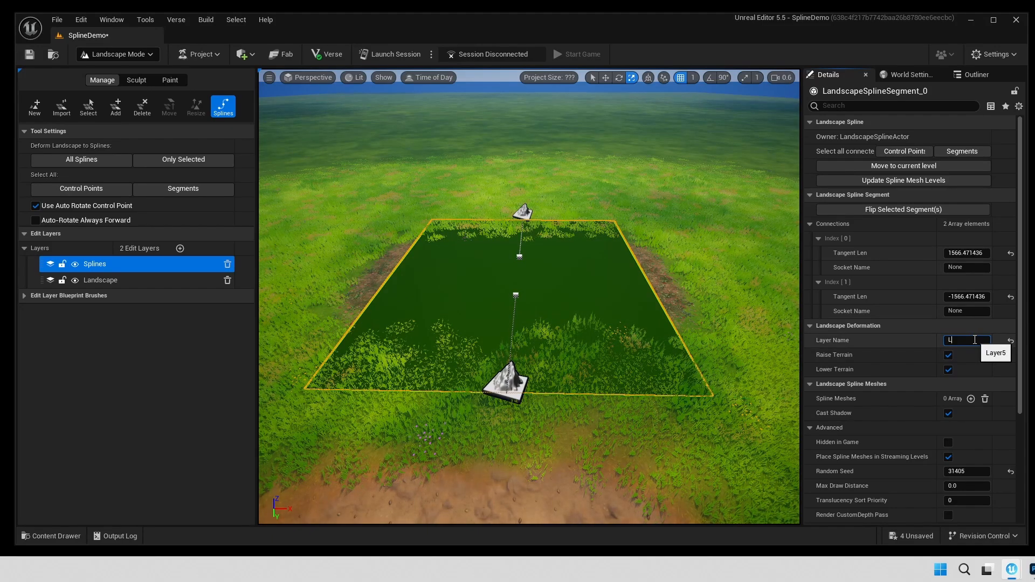
{"action": "type", "text": "ayer2"}
{"action": "key", "text": "Return"}
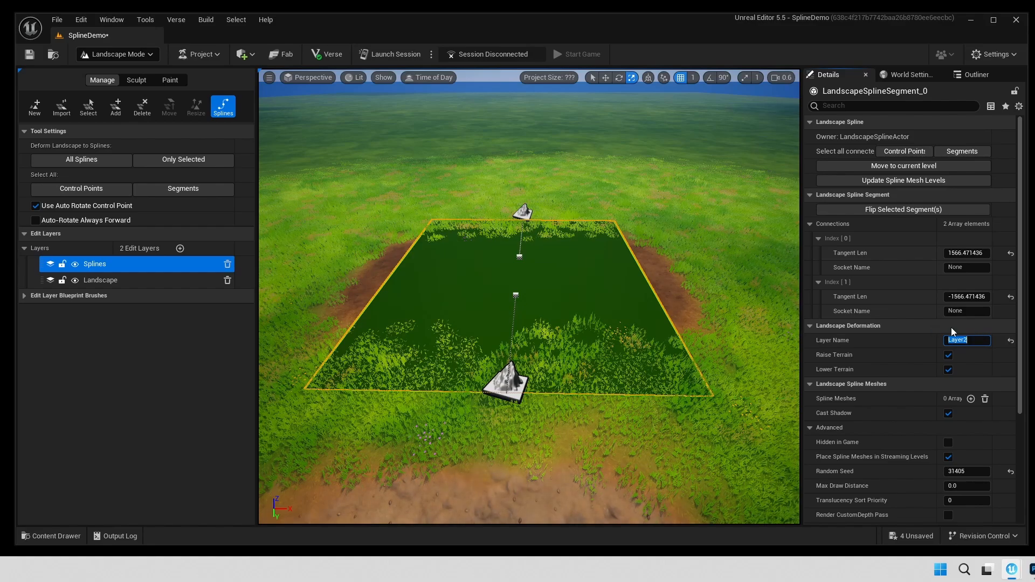
{"action": "type", "text": "Laye"}
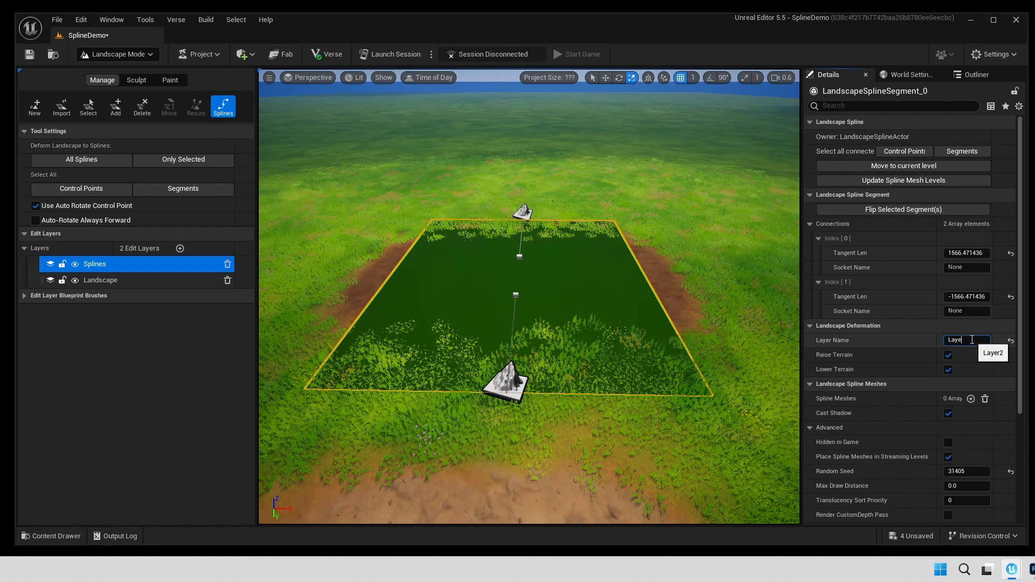
{"action": "type", "text": "r1"}
{"action": "key", "text": "Return"}
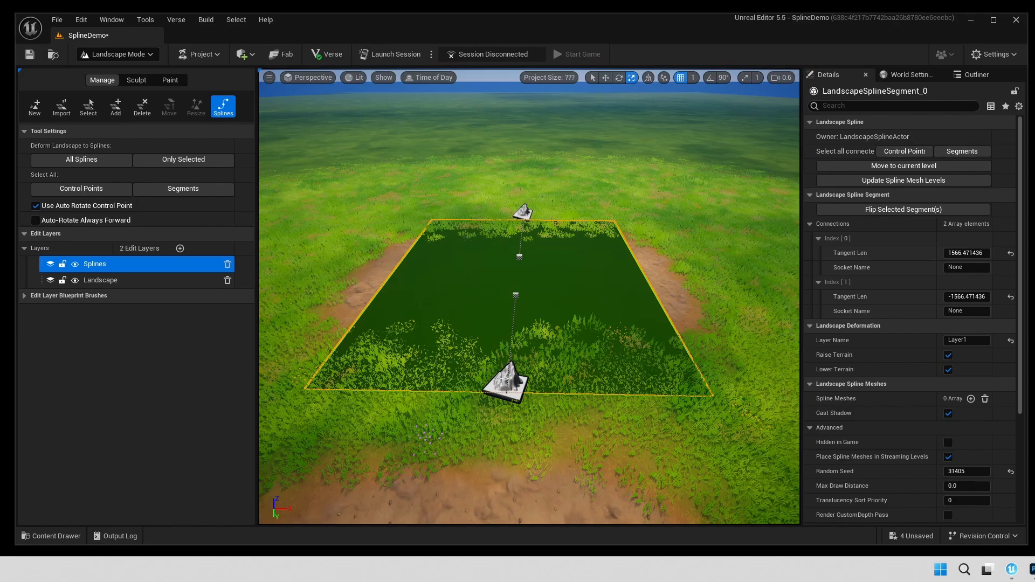
- Set the Left Side Layer Falloff Factor of the control point nearest the dirt patch to 0
{"action": "left_click", "coordinate": [505, 382]}
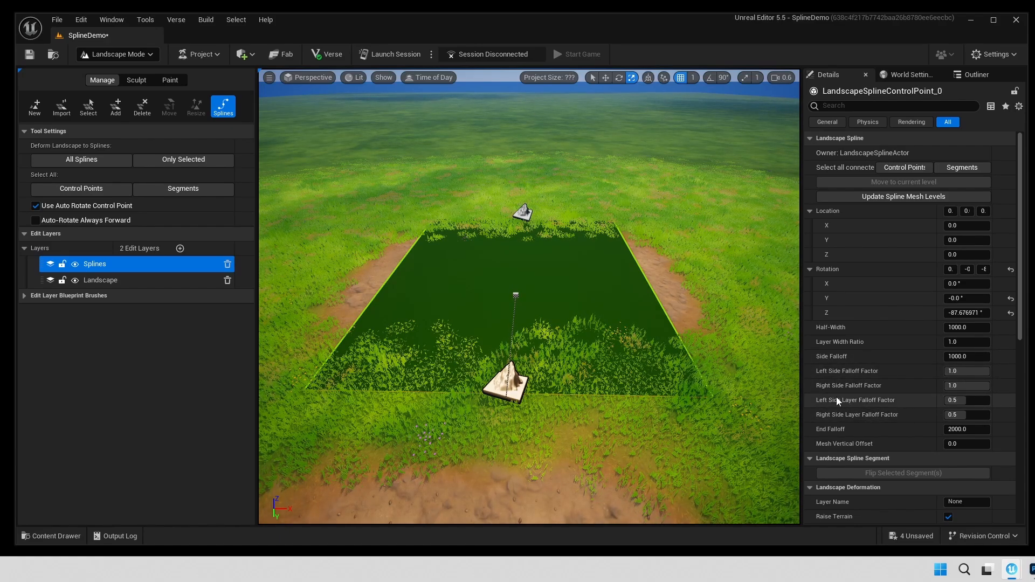
{"action": "left_click", "coordinate": [965, 400]}
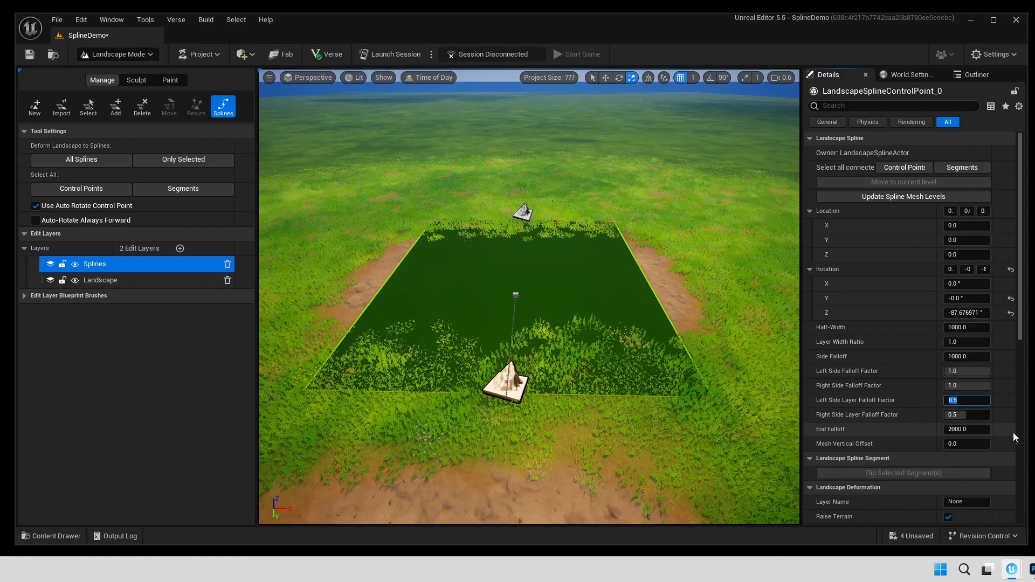
{"action": "type", "text": "0"}
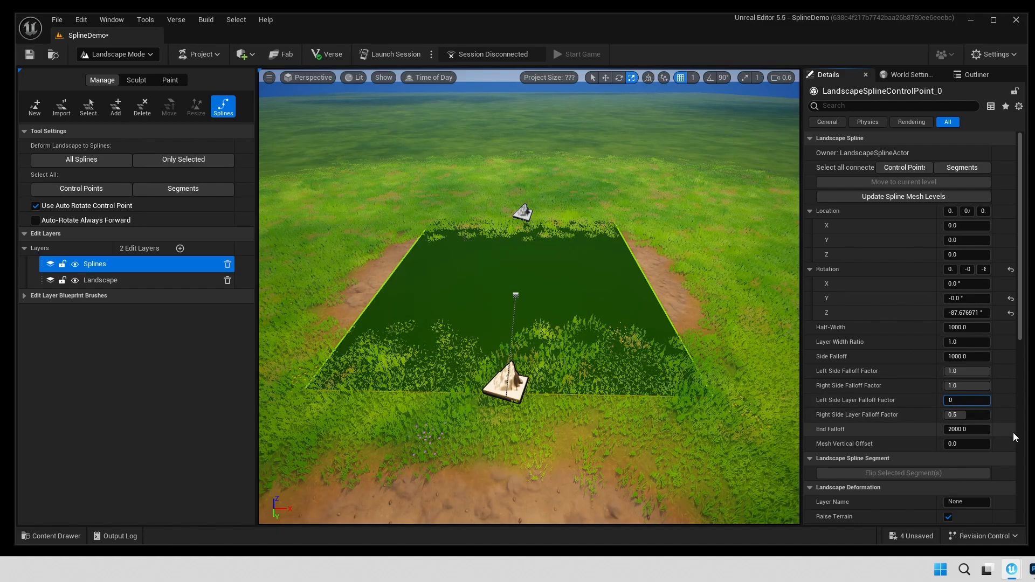
{"action": "key", "text": "Return"}
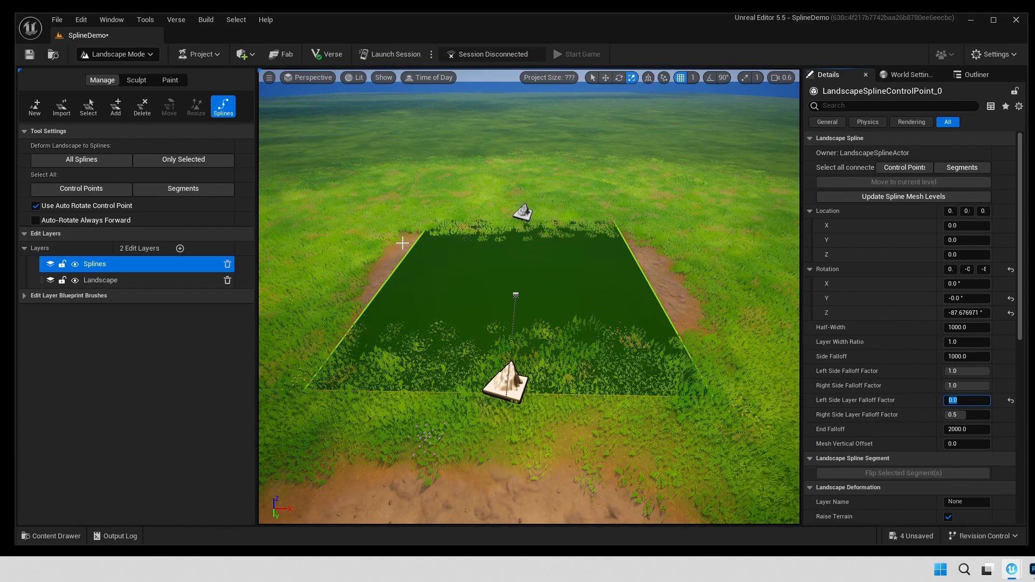
- Set both the left and right side layer falloff factors of the far control point to 0
{"action": "left_click", "coordinate": [523, 211]}
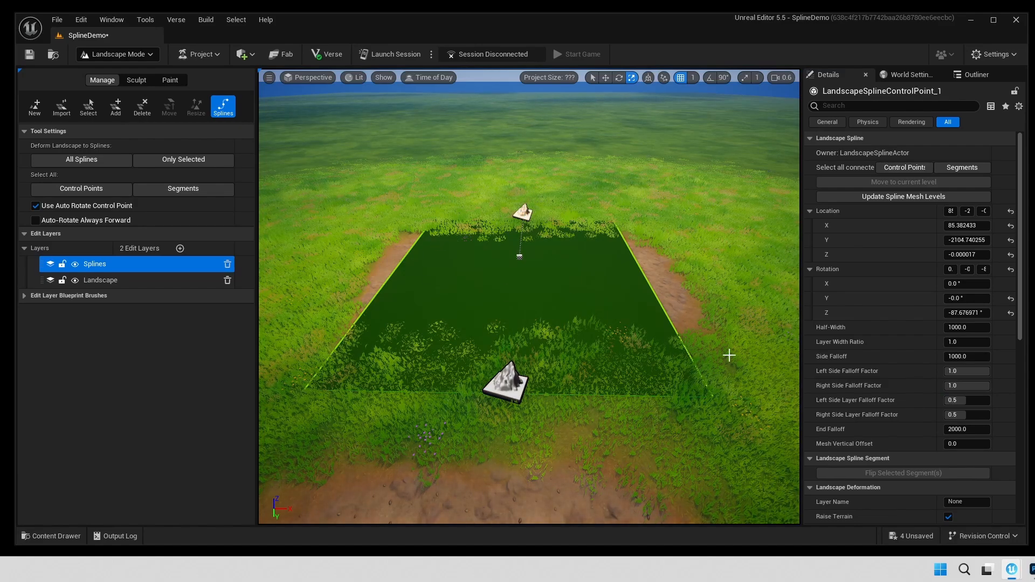
{"action": "left_click", "coordinate": [968, 401]}
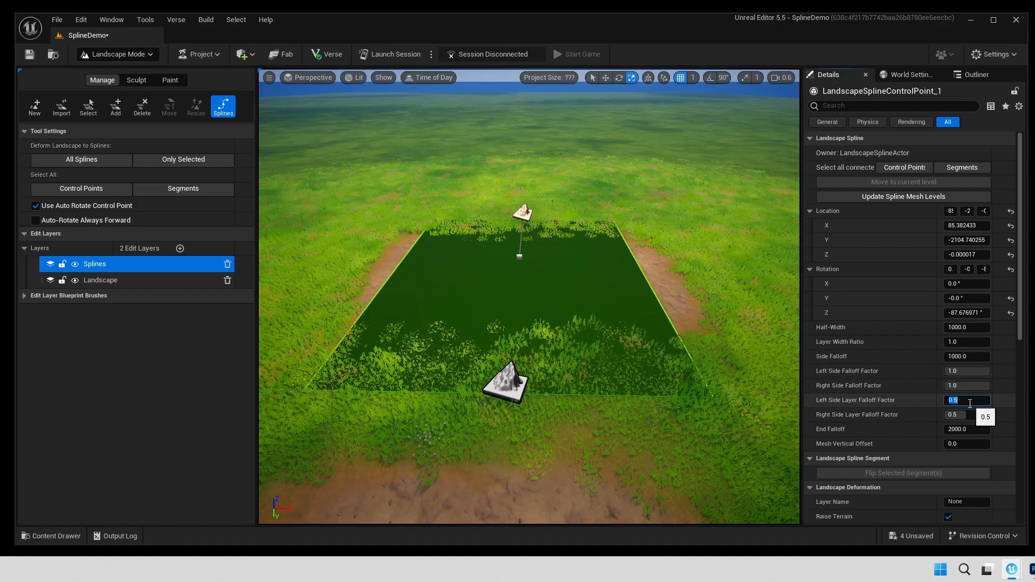
{"action": "key", "text": "Return"}
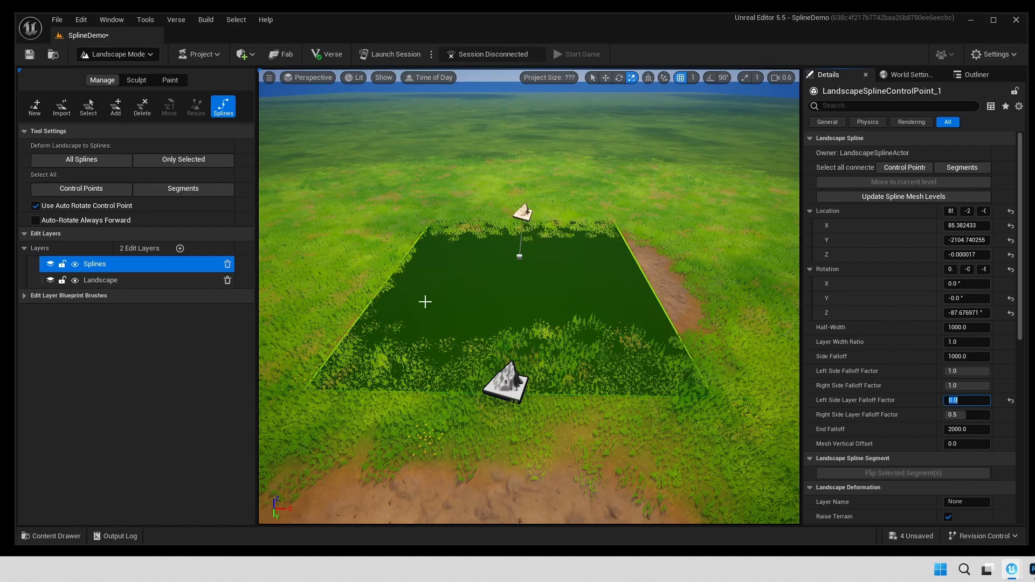
{"action": "left_click", "coordinate": [956, 415]}
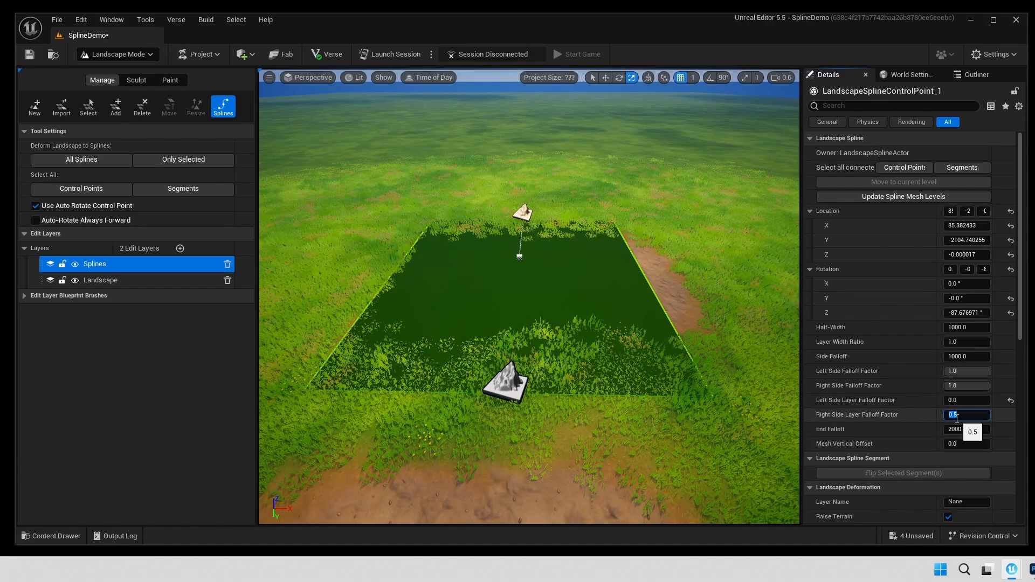
{"action": "type", "text": "0"}
{"action": "key", "text": "Return"}
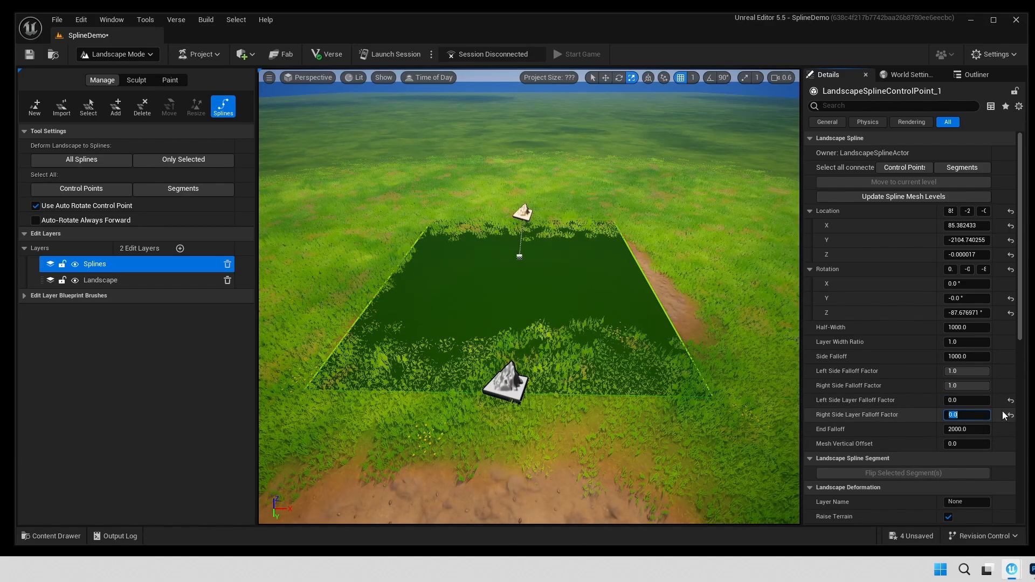
- Set the Right Side Layer Falloff Factor of the control point nearest the dirt patch to 0
{"action": "left_click", "coordinate": [507, 384]}
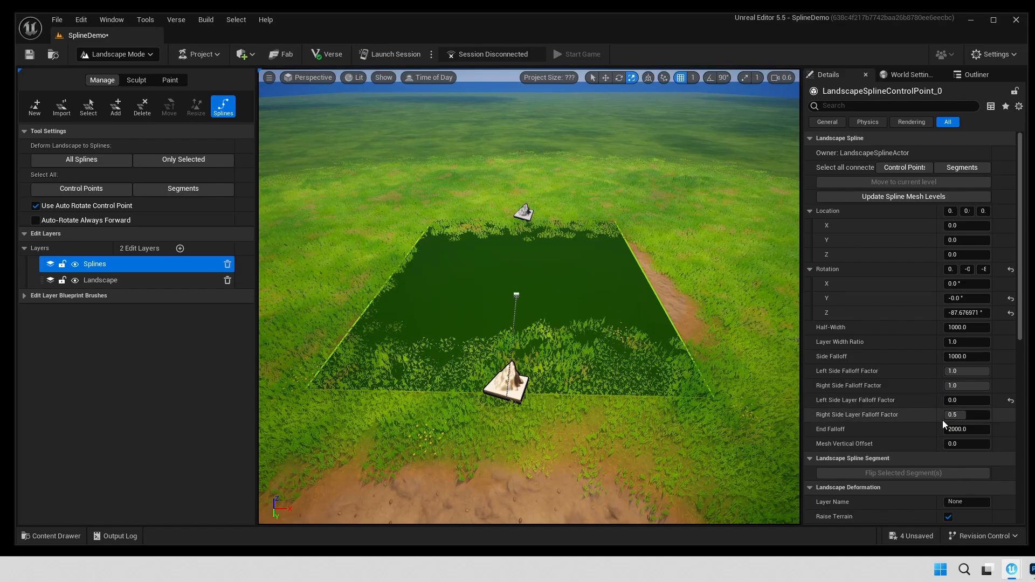
{"action": "left_click", "coordinate": [962, 416]}
{"action": "type", "text": "0"}
{"action": "key", "text": "Return"}
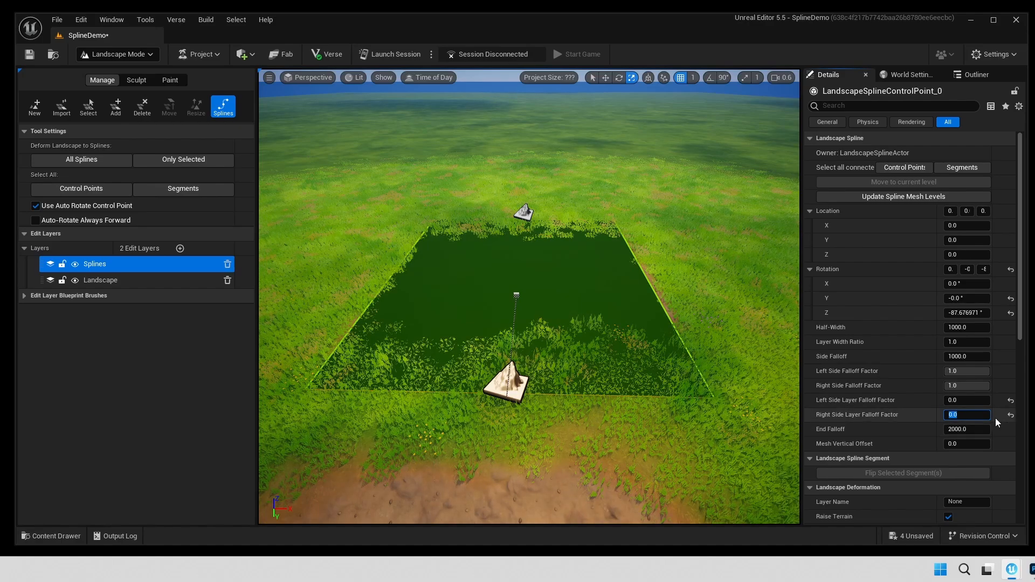
- Reset the left and right side layer falloff factors of both control points to their default 0.5
{"action": "left_click", "coordinate": [1011, 416]}
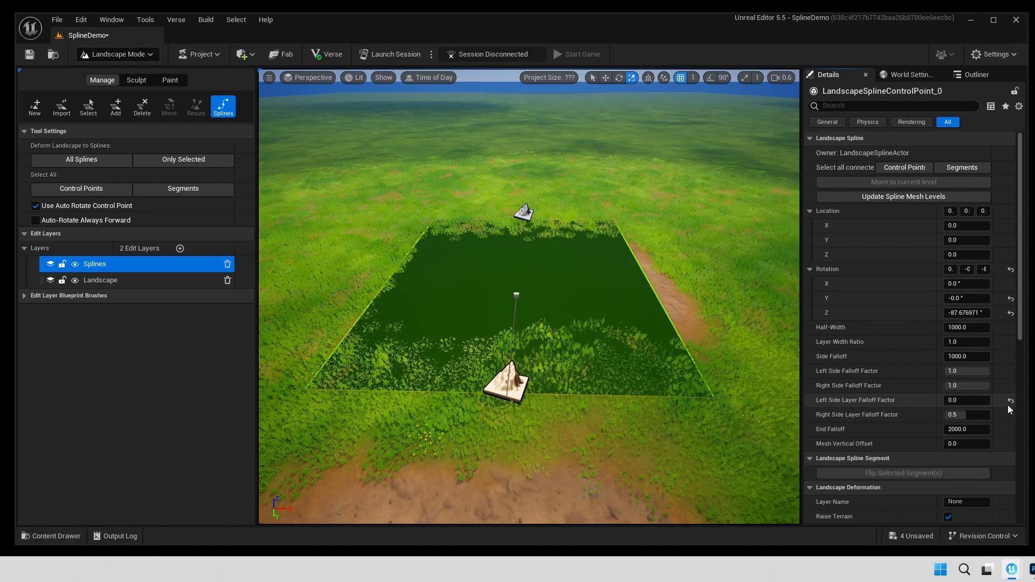
{"action": "left_click", "coordinate": [1011, 402]}
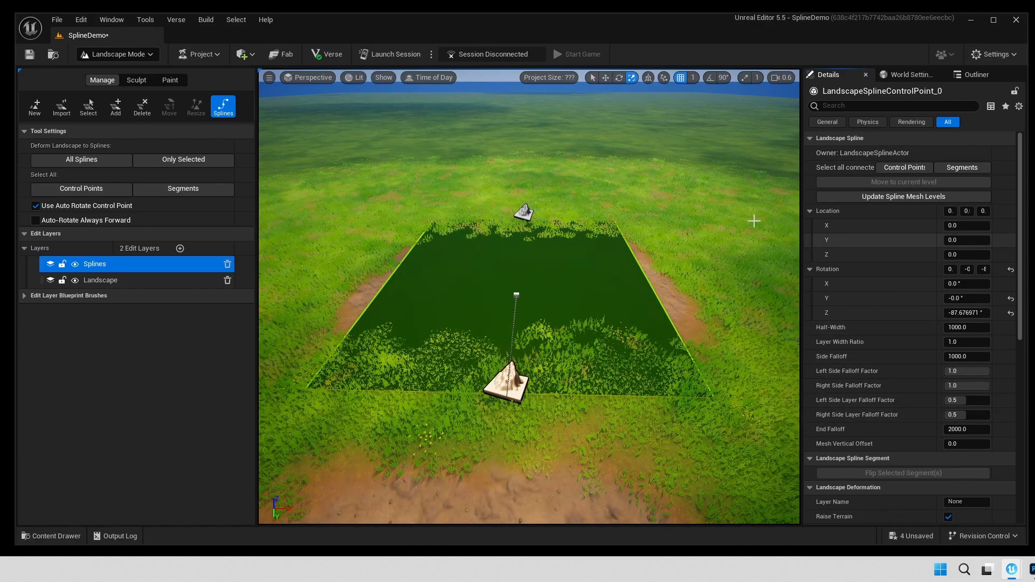
{"action": "left_click", "coordinate": [523, 212]}
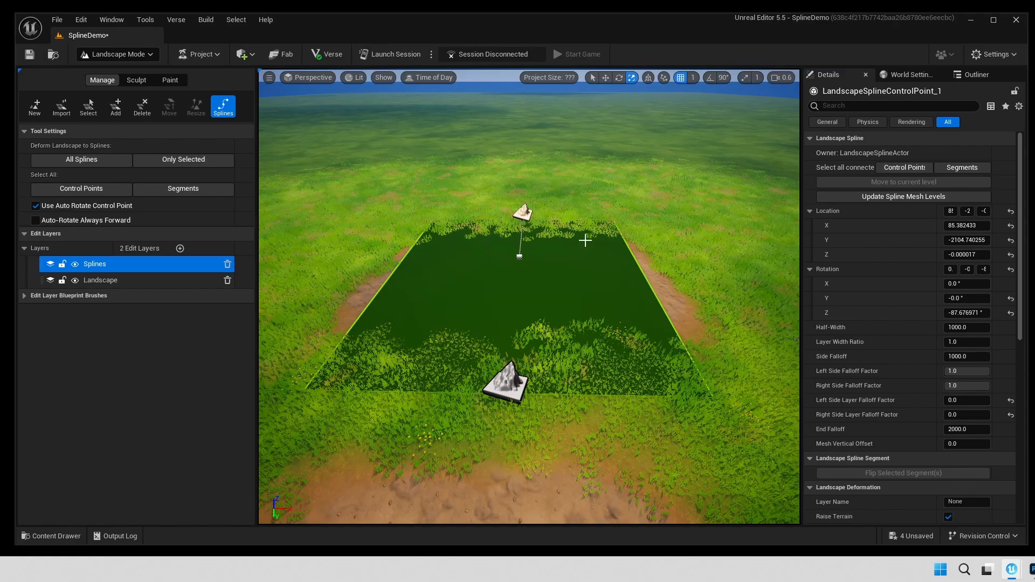
{"action": "left_click", "coordinate": [1009, 401]}
{"action": "left_click", "coordinate": [1011, 416]}
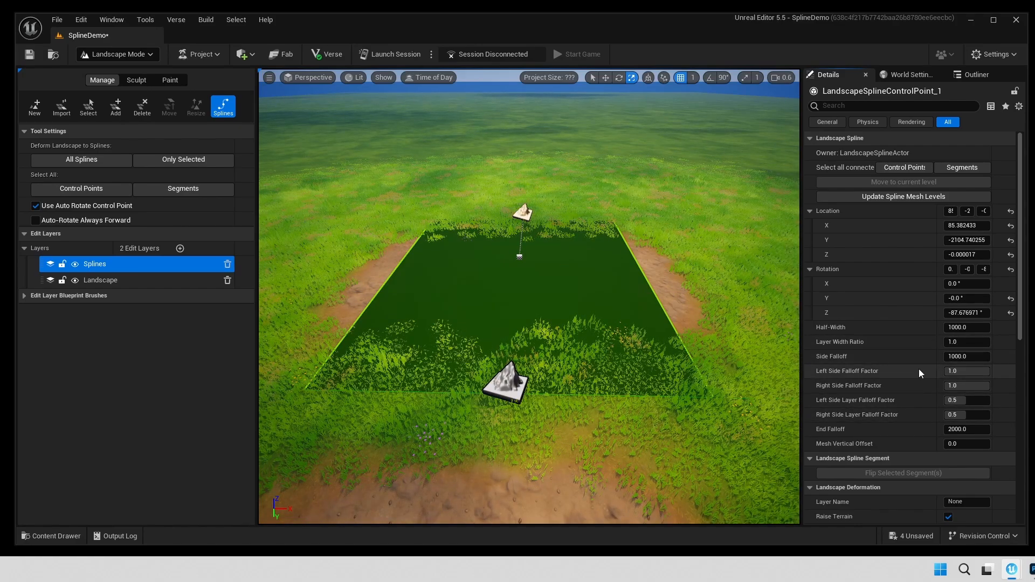
- Set the Side Falloff of the far and near control points to 0
{"action": "left_click", "coordinate": [957, 357]}
{"action": "type", "text": "0"}
{"action": "key", "text": "Return"}
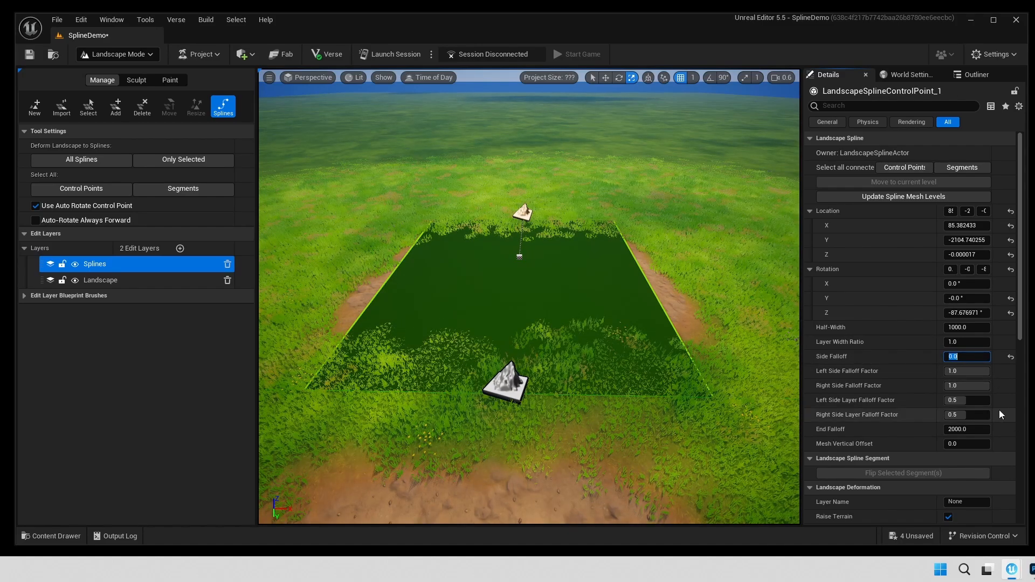
{"action": "left_click", "coordinate": [506, 382]}
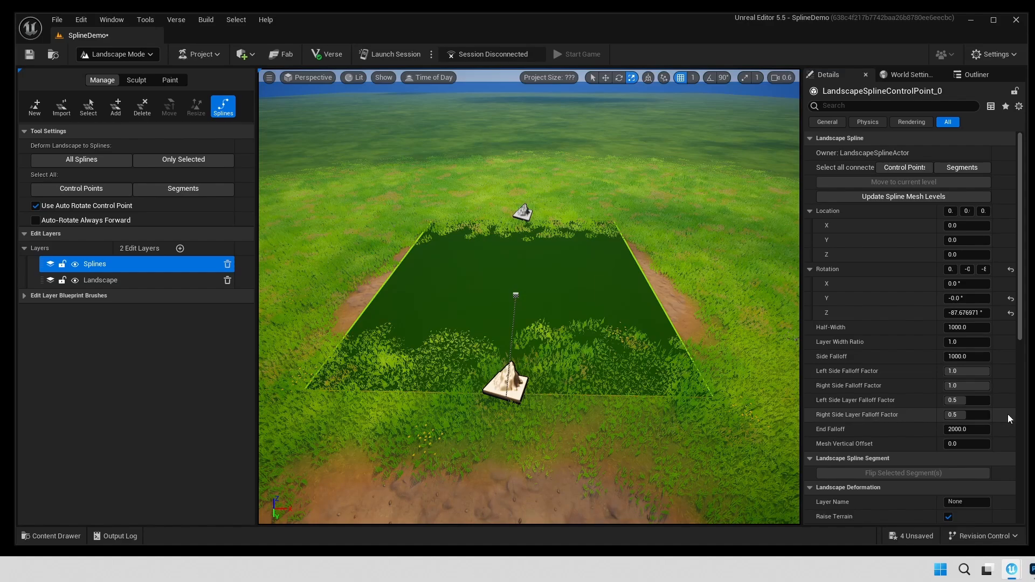
{"action": "left_click", "coordinate": [973, 357]}
{"action": "type", "text": "0"}
{"action": "key", "text": "Return"}
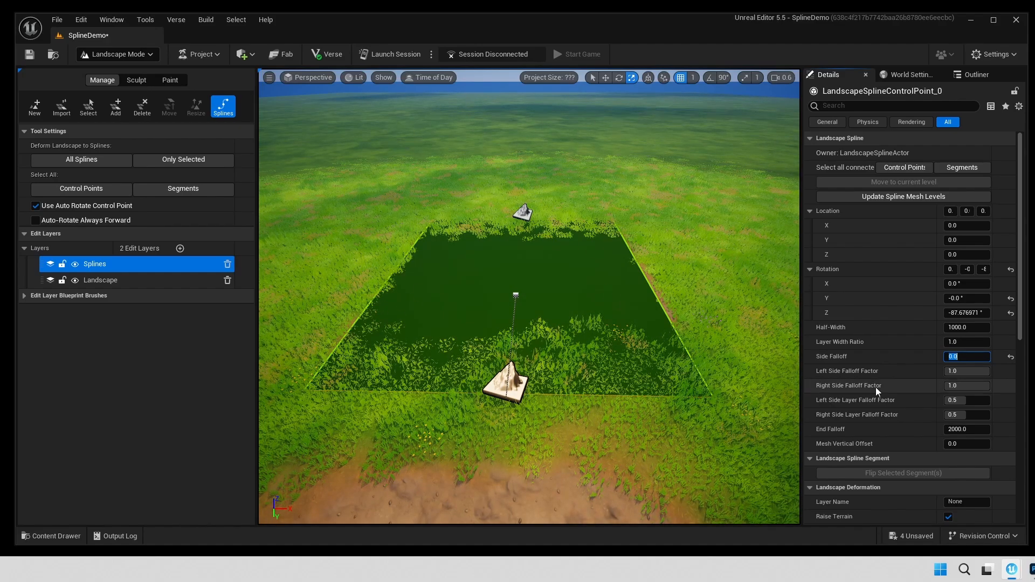
- Set the Half-Width to 512 on the near control point and 500 on the far one
{"action": "left_click", "coordinate": [967, 327]}
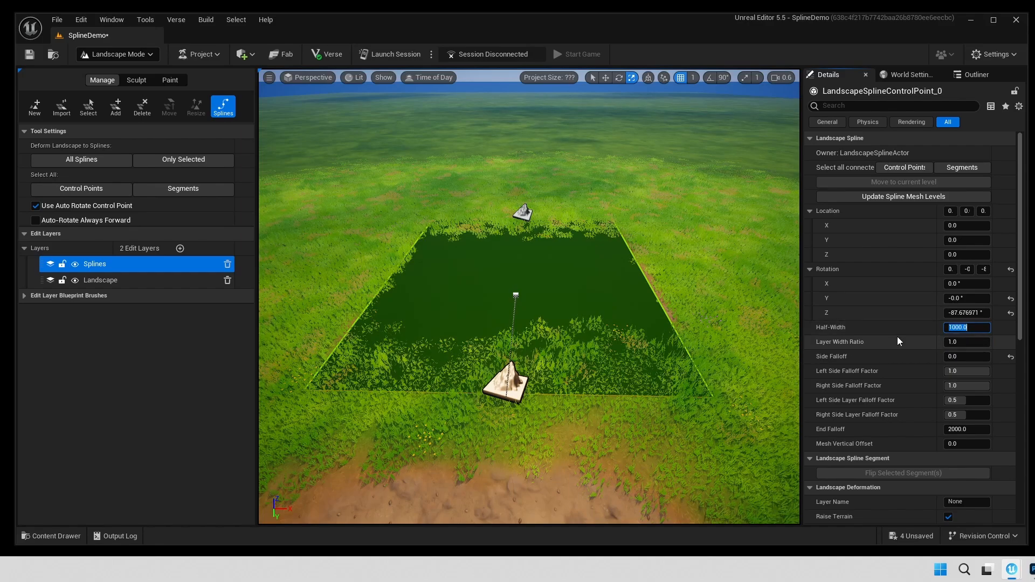
{"action": "type", "text": "512"}
{"action": "key", "text": "Return"}
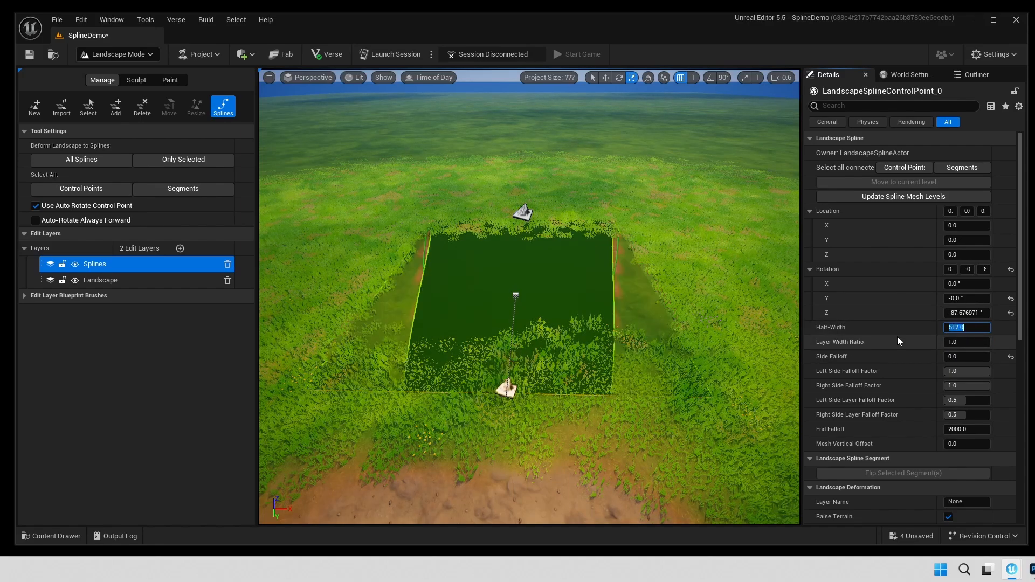
{"action": "left_click", "coordinate": [524, 212]}
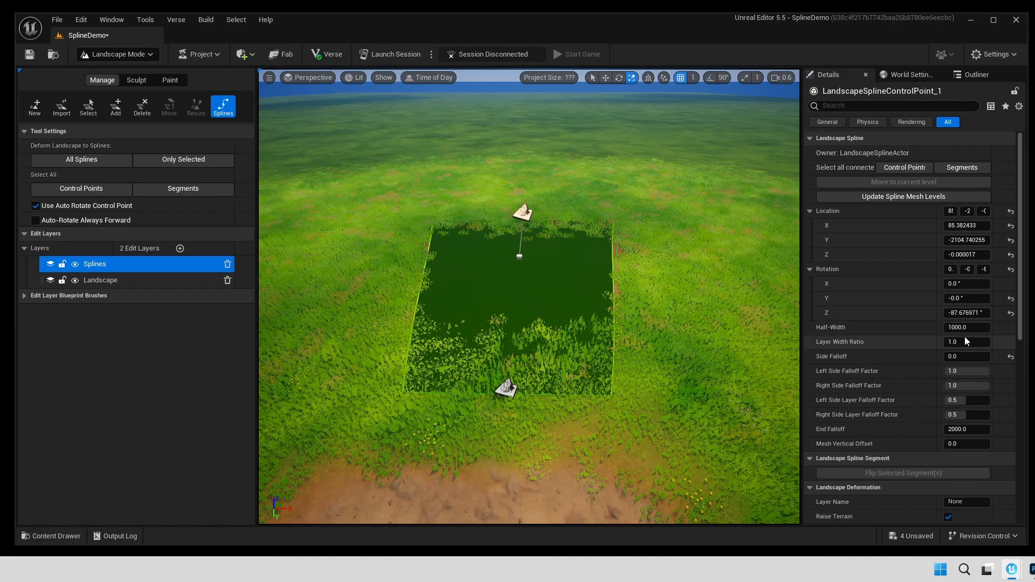
{"action": "left_click", "coordinate": [964, 326]}
{"action": "type", "text": "500"}
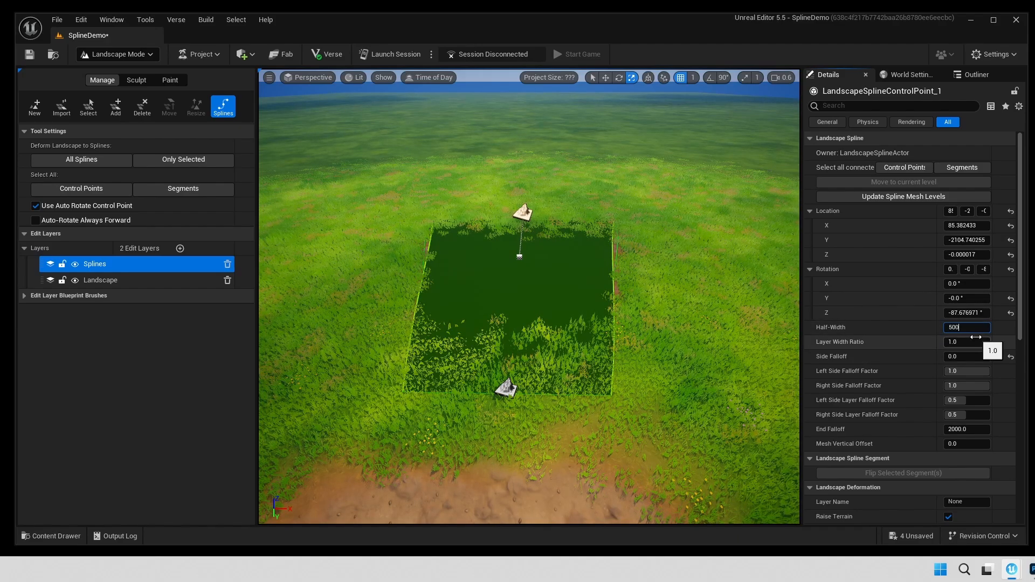
{"action": "key", "text": "Return"}
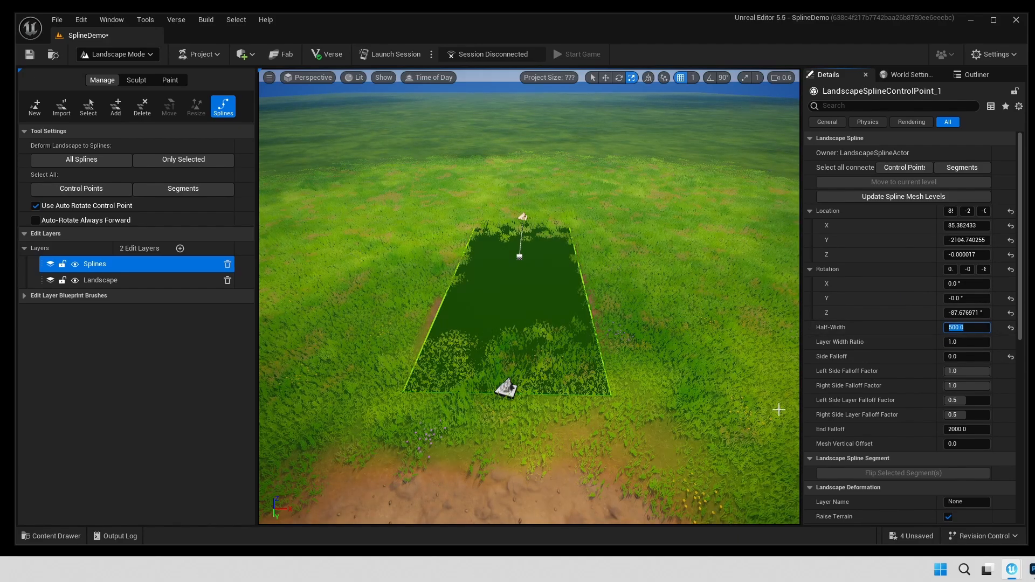
- Select all connected control points and set their Half-Width to 250
{"action": "left_click", "coordinate": [904, 167]}
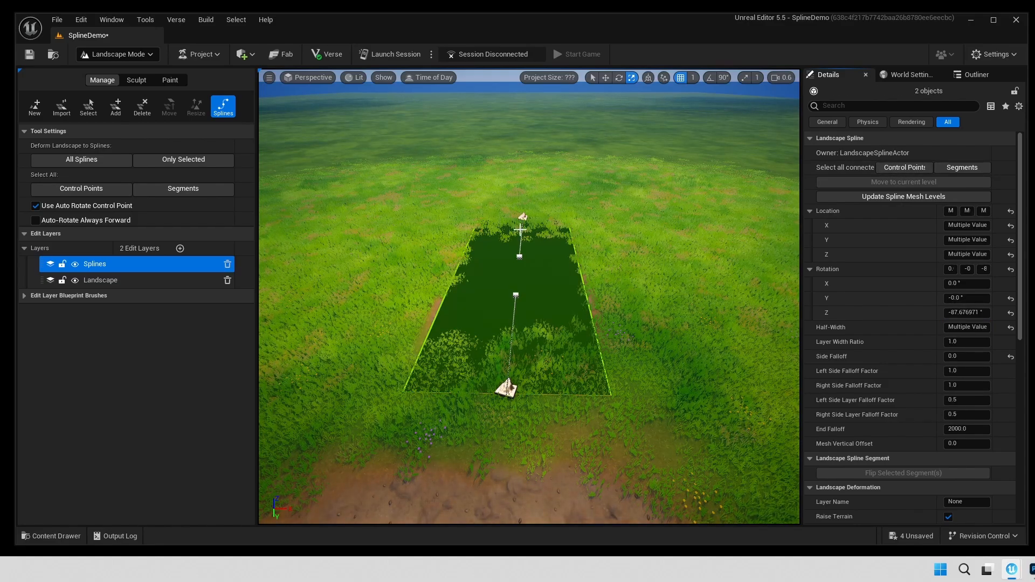
{"action": "left_click", "coordinate": [964, 327]}
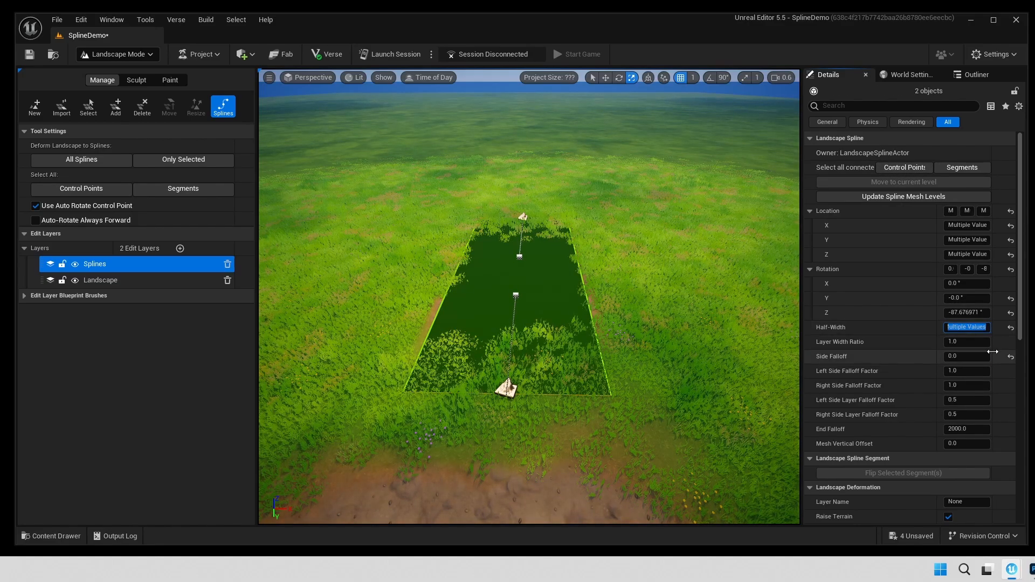
{"action": "type", "text": "250"}
{"action": "key", "text": "Return"}
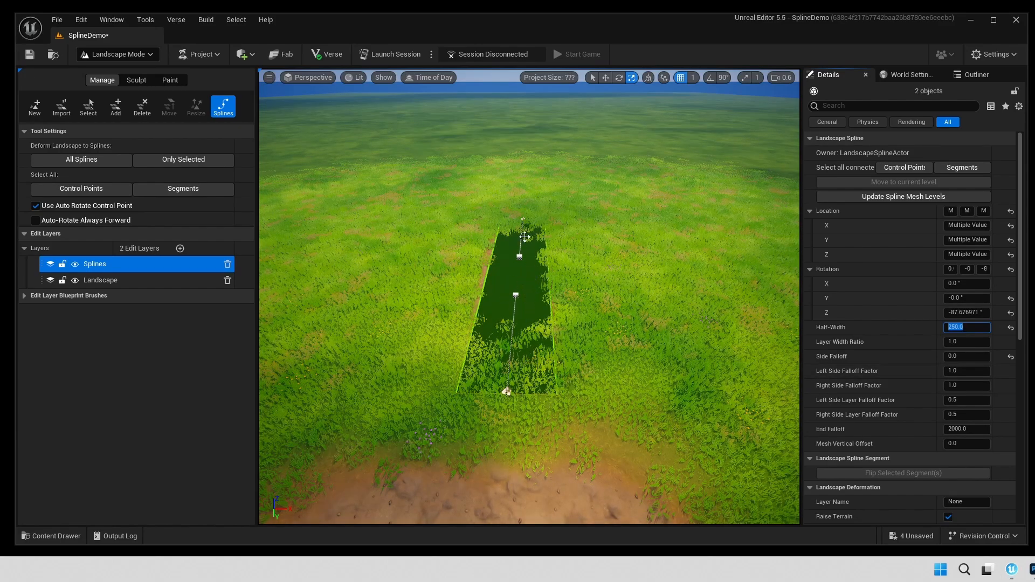
- Examine the near control point's settings and the Layer Name assigned to the spline segment
{"action": "left_click", "coordinate": [507, 391]}
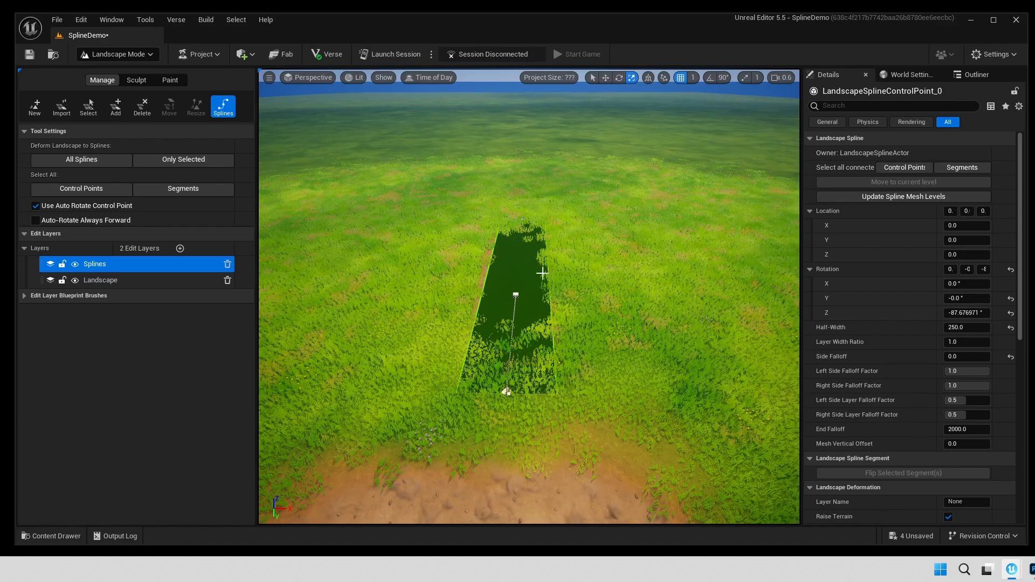
{"action": "left_click", "coordinate": [510, 286]}
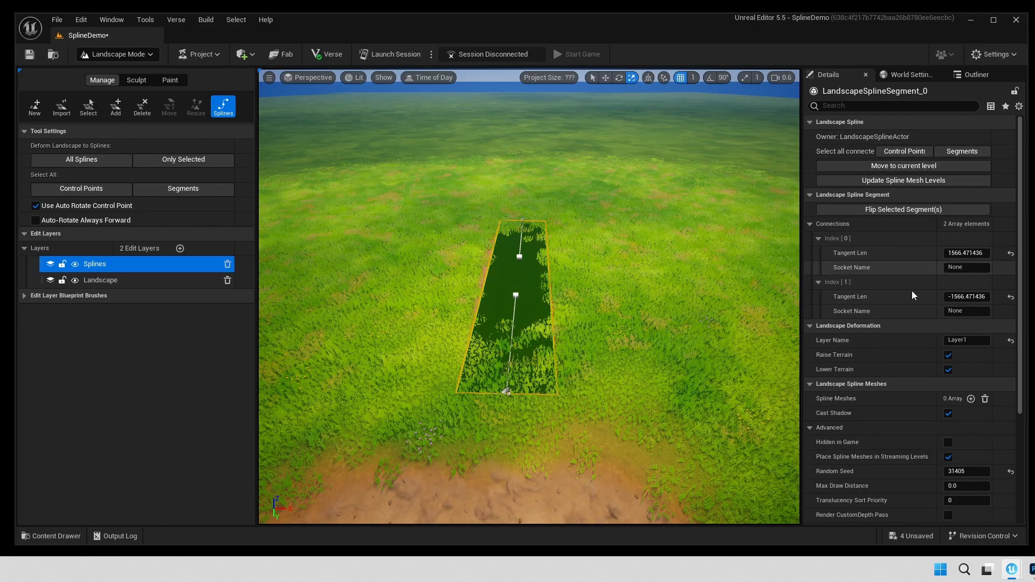
{"action": "scroll", "coordinate": [979, 405], "scroll_direction": "down", "scroll_amount": 1}
{"action": "left_click", "coordinate": [963, 322]}
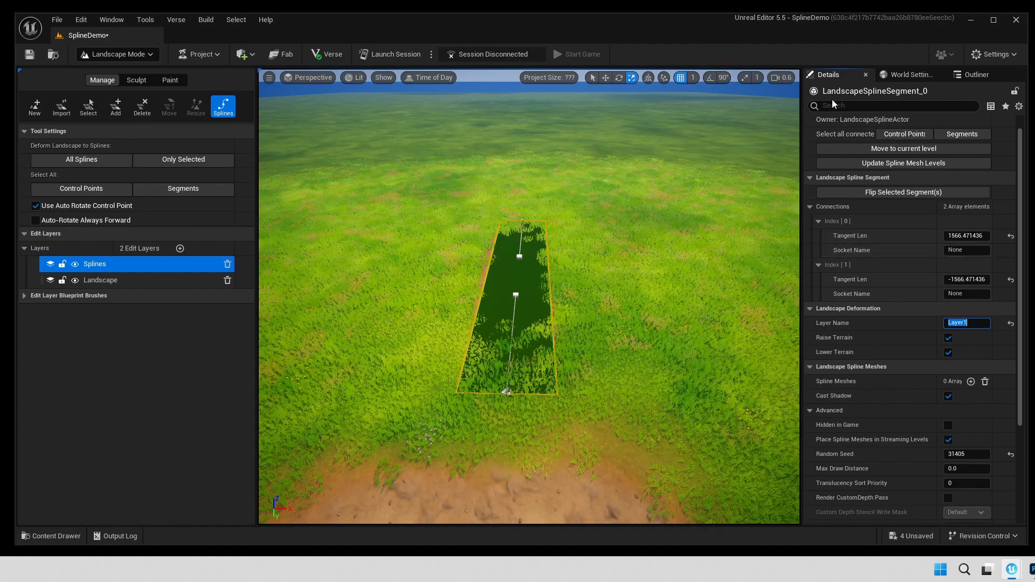
- Set the End Falloff of the near and far control points to 0
{"action": "left_click", "coordinate": [507, 392]}
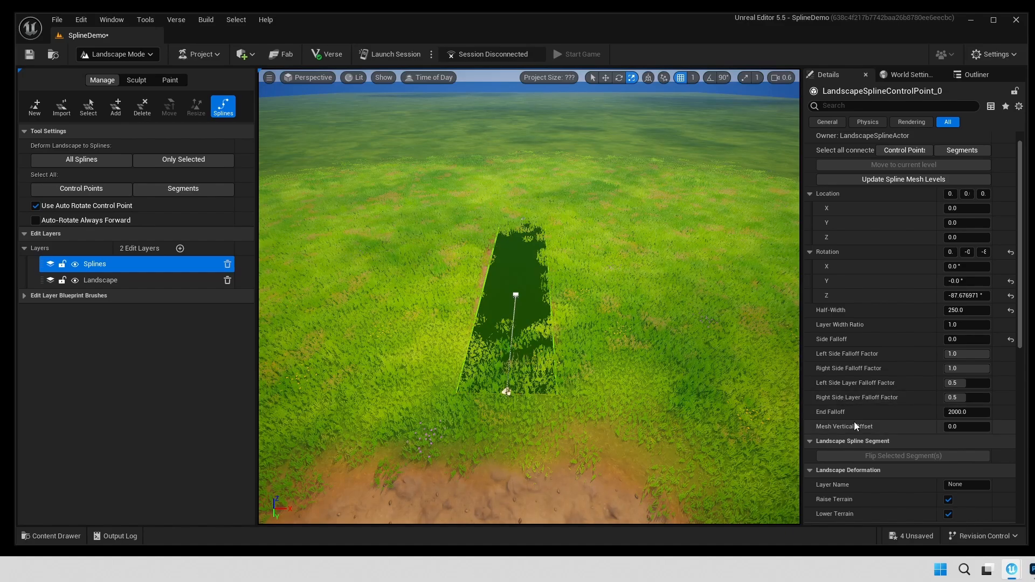
{"action": "left_click", "coordinate": [983, 414]}
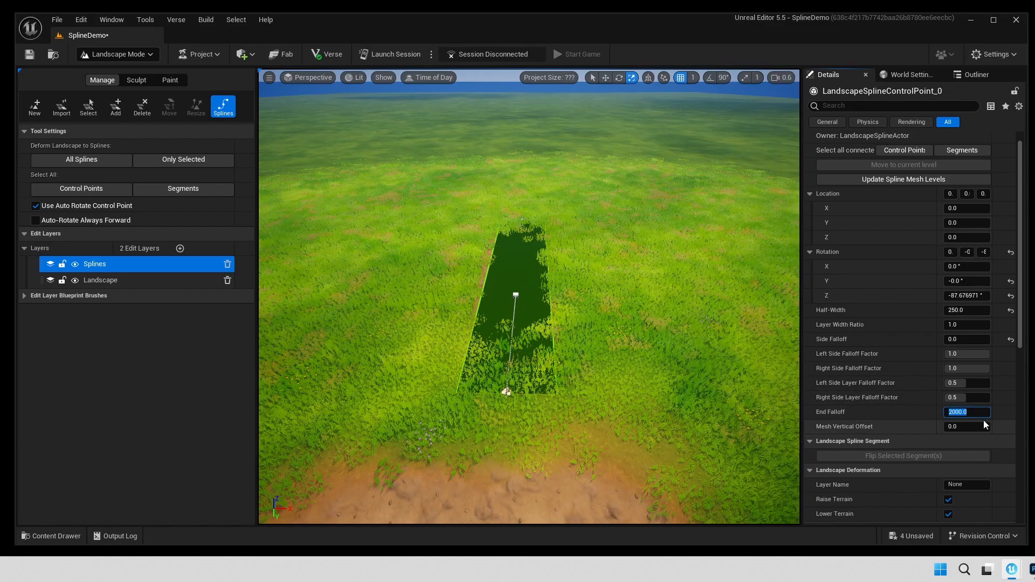
{"action": "type", "text": "0"}
{"action": "key", "text": "Return"}
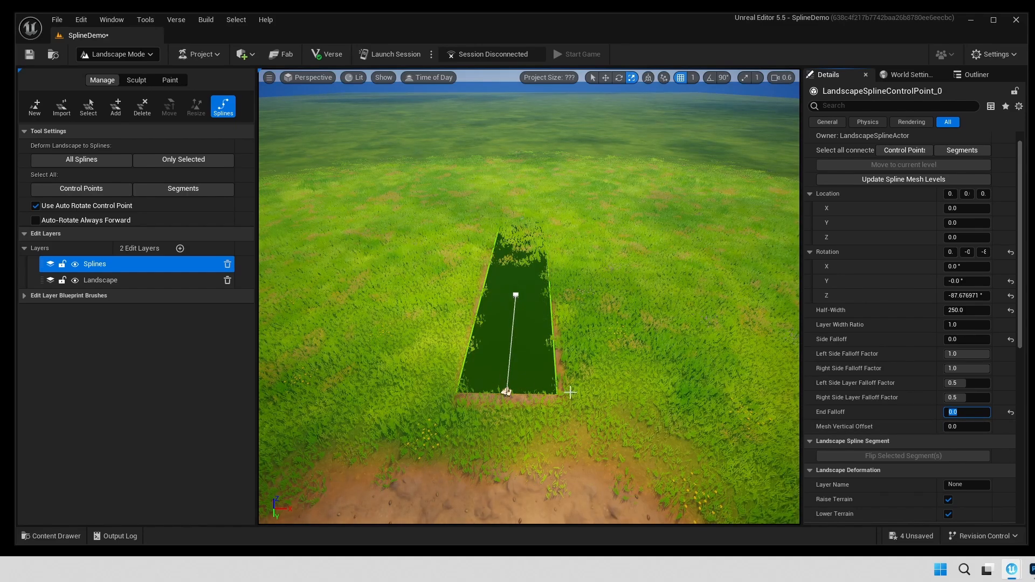
{"action": "left_click", "coordinate": [523, 219], "text": "ctrl"}
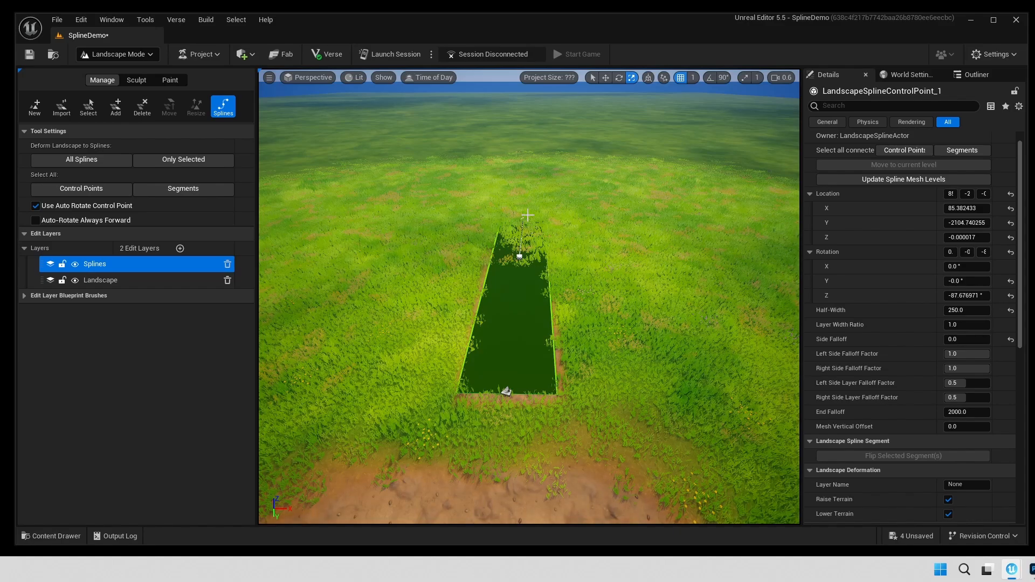
{"action": "left_click", "coordinate": [984, 412]}
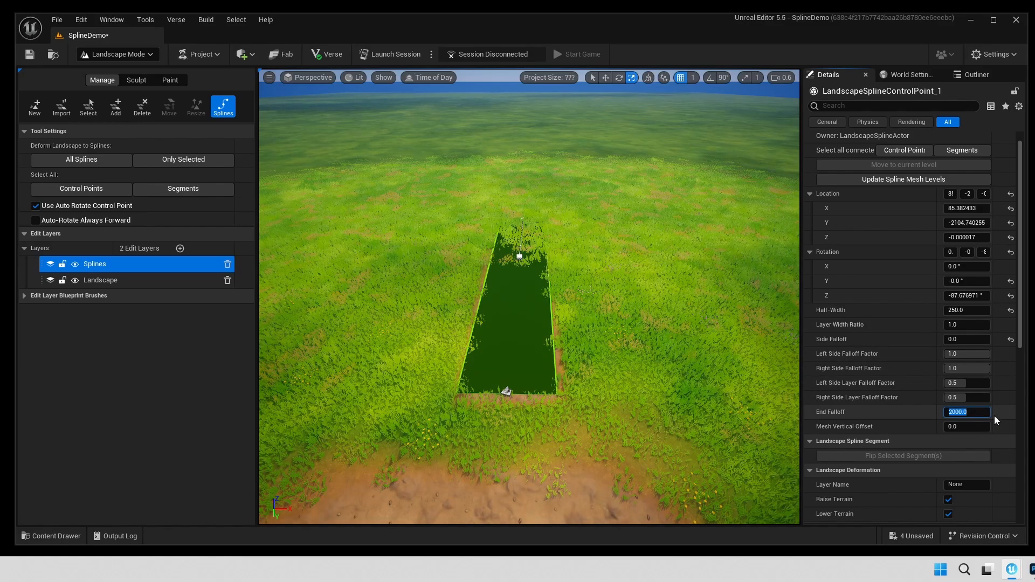
{"action": "type", "text": "0"}
{"action": "key", "text": "Return"}
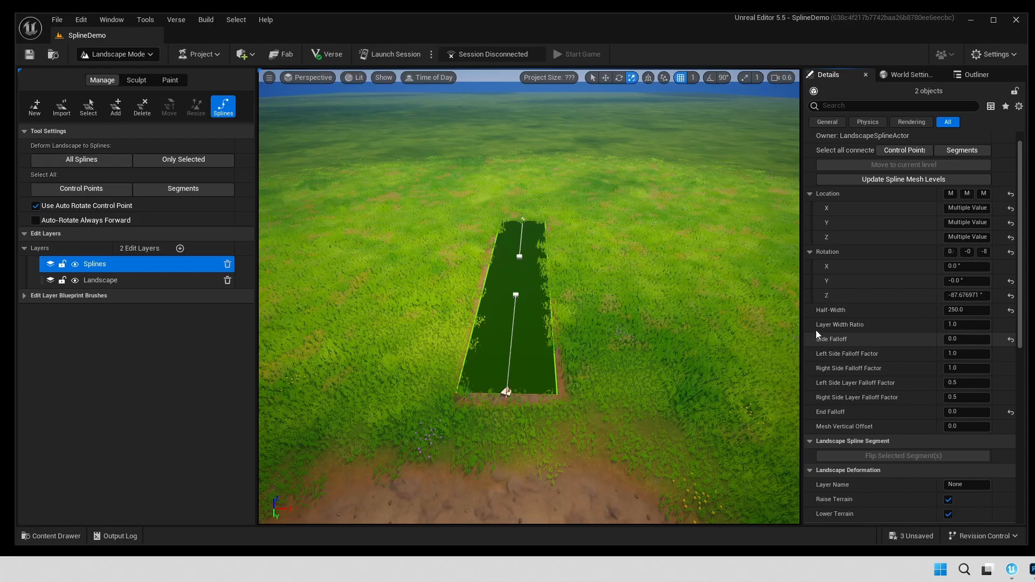
- Try Layer Width Ratios of 0.5, 0.25 and 0.01 on both control points, and return the ratio to 1
{"action": "left_click", "coordinate": [966, 325]}
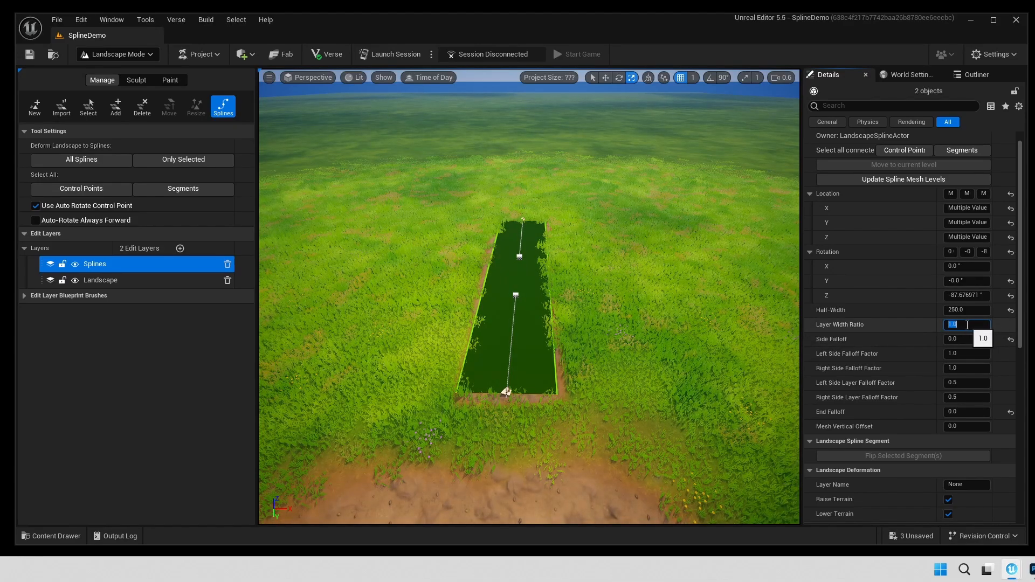
{"action": "type", "text": "0.5"}
{"action": "key", "text": "Return"}
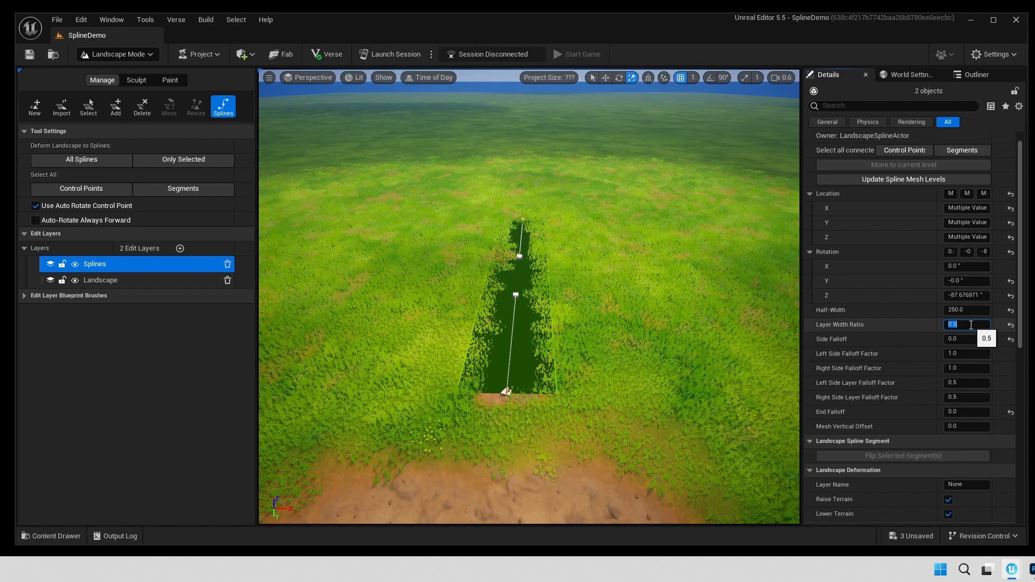
{"action": "type", "text": "0"}
{"action": "key", "text": "Return"}
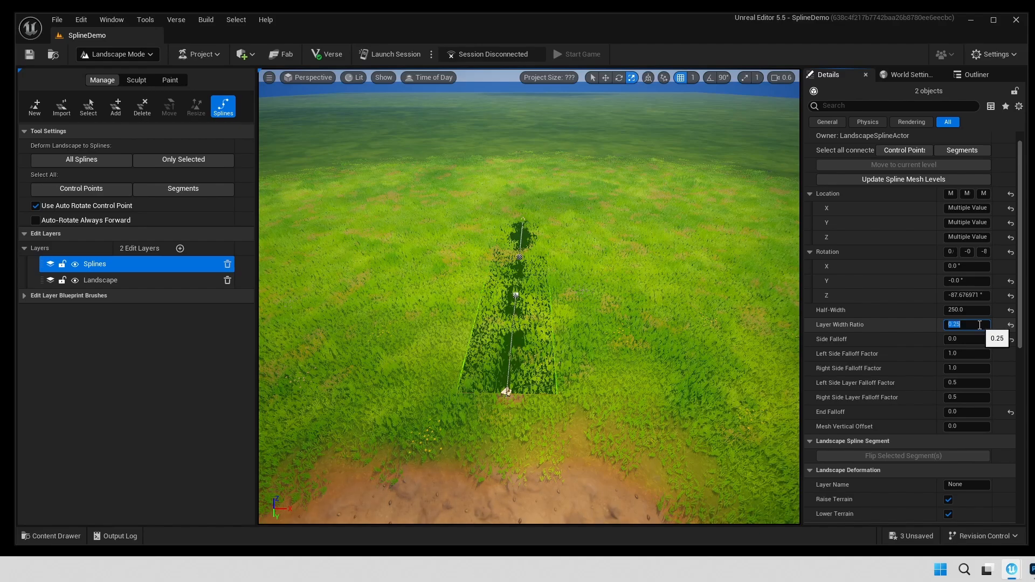
{"action": "type", "text": "0.01"}
{"action": "key", "text": "Return"}
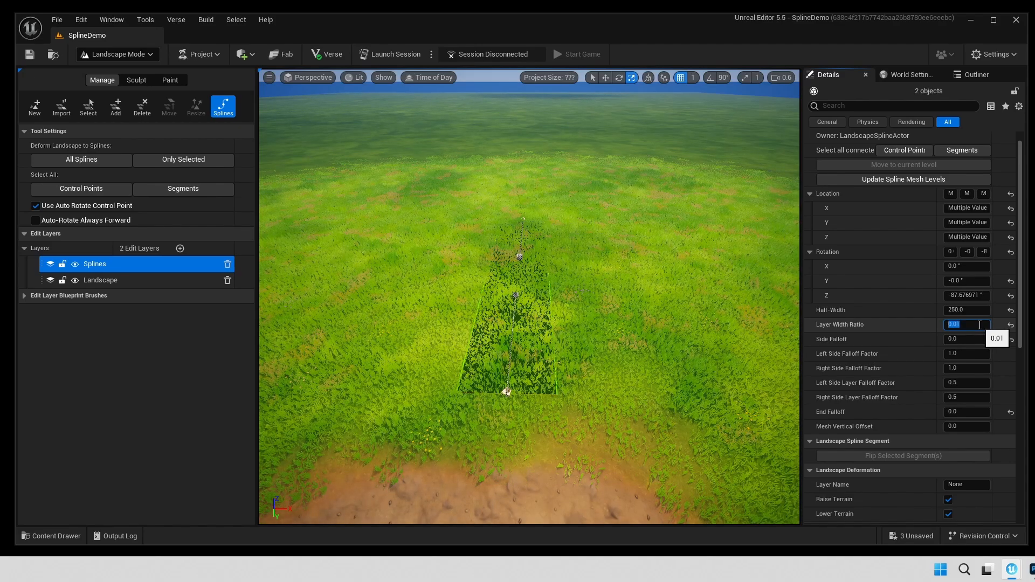
{"action": "type", "text": "1"}
{"action": "key", "text": "Return"}
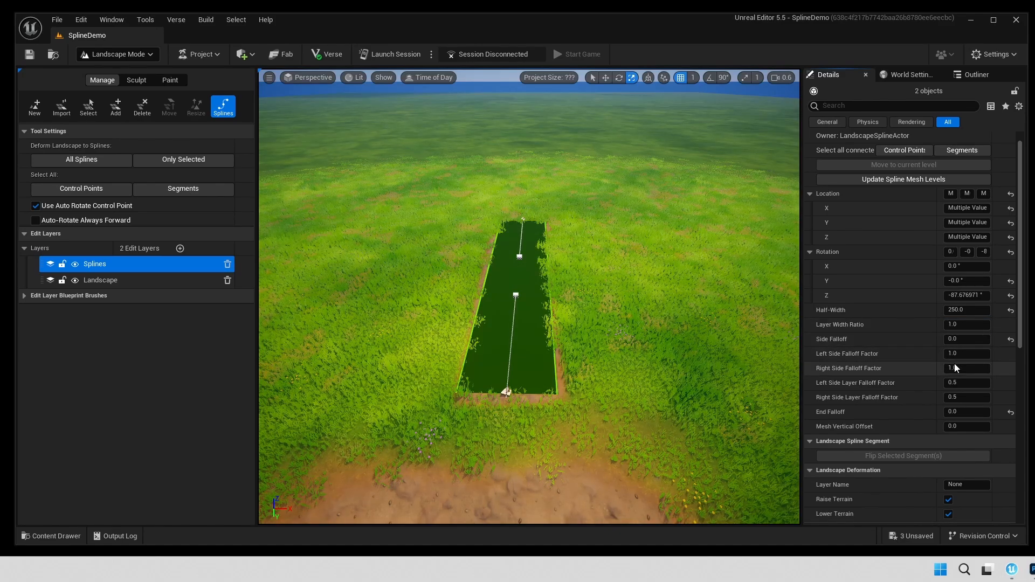
- Set the Side Falloff of both control points to 600 and deselect the spline
{"action": "left_click", "coordinate": [970, 341]}
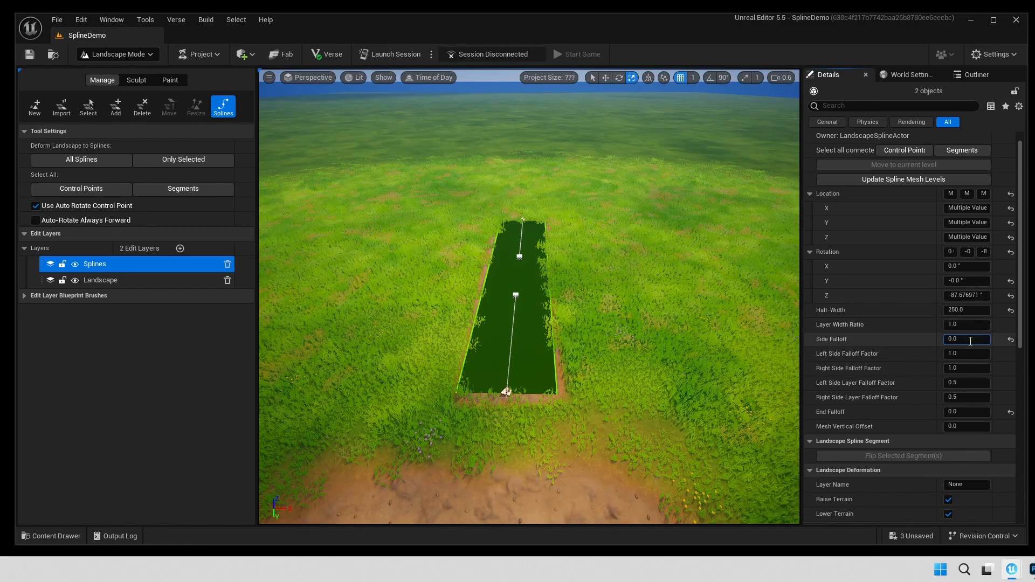
{"action": "double_click", "coordinate": [971, 341]}
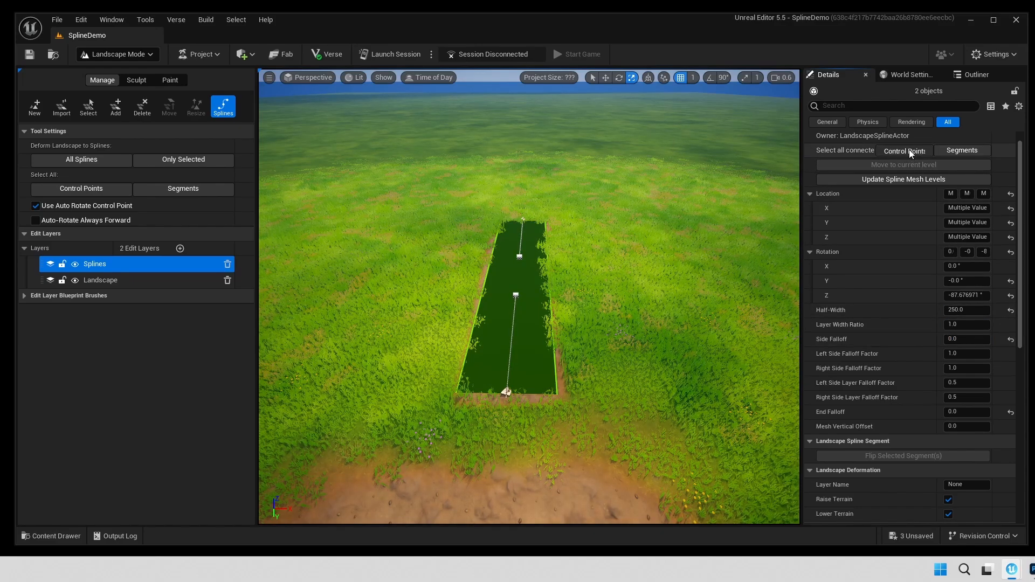
{"action": "left_click", "coordinate": [965, 311]}
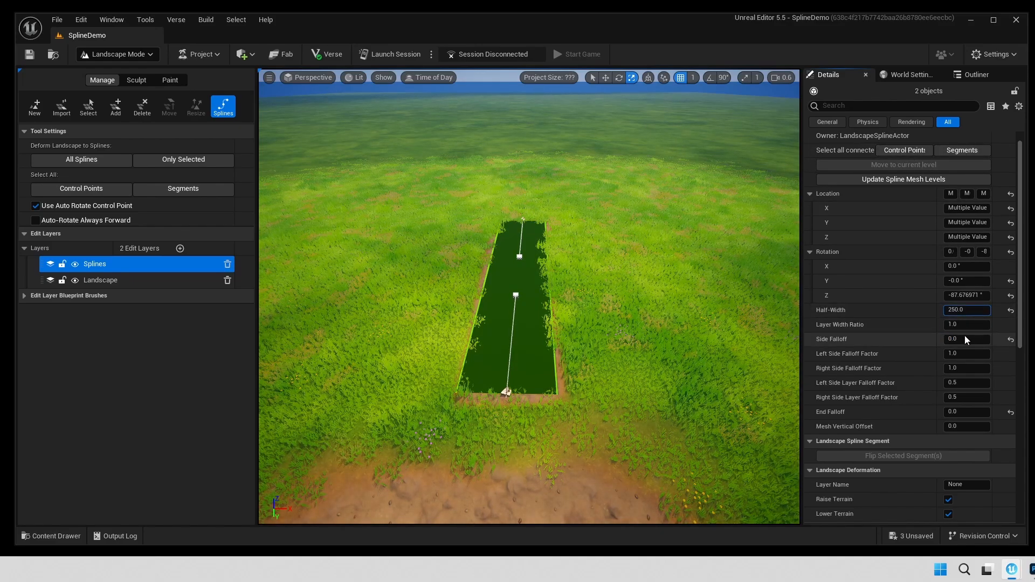
{"action": "left_click", "coordinate": [960, 339]}
{"action": "type", "text": "6"}
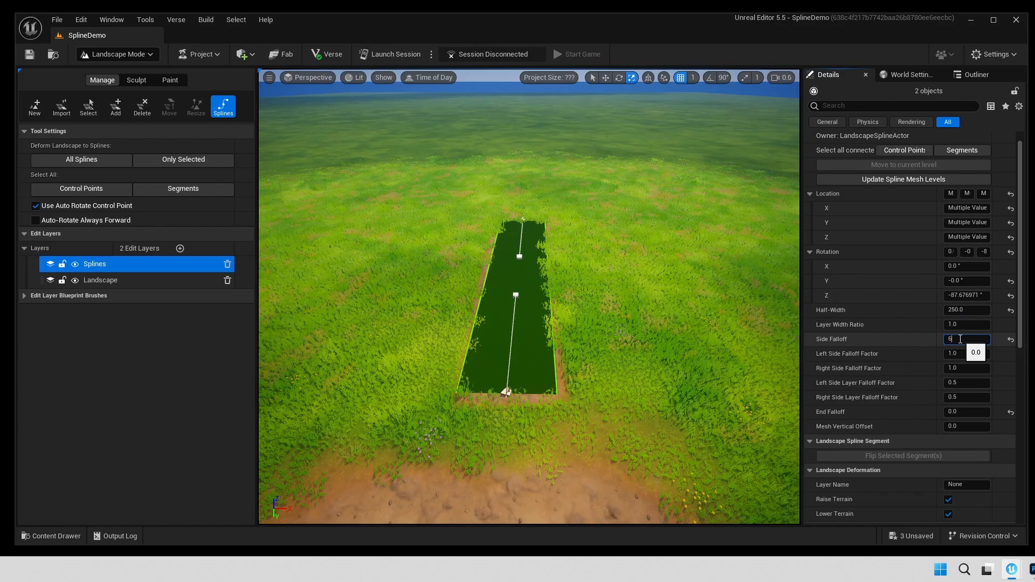
{"action": "type", "text": "50"}
{"action": "key", "text": "Return"}
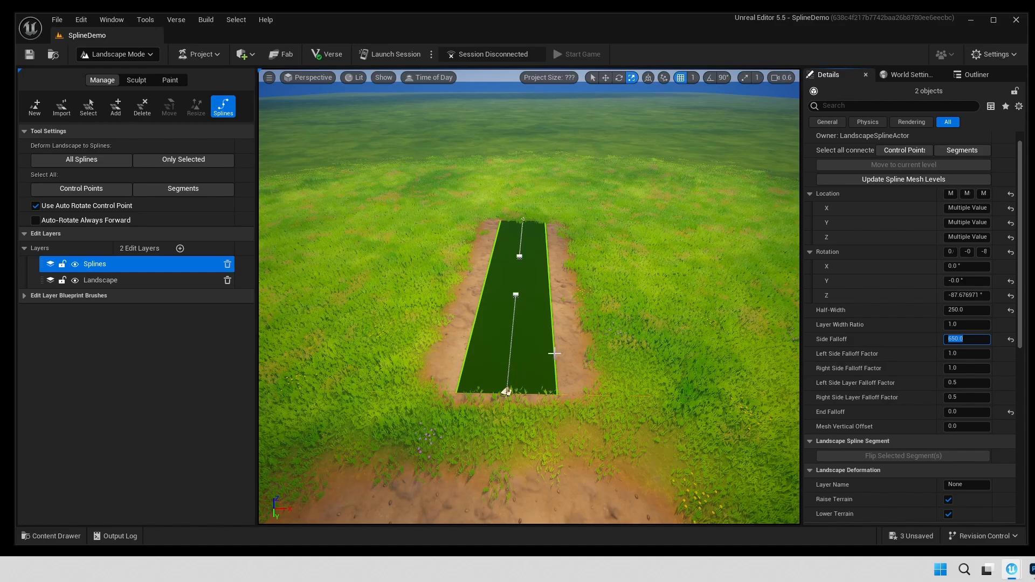
{"action": "left_click", "coordinate": [653, 249]}
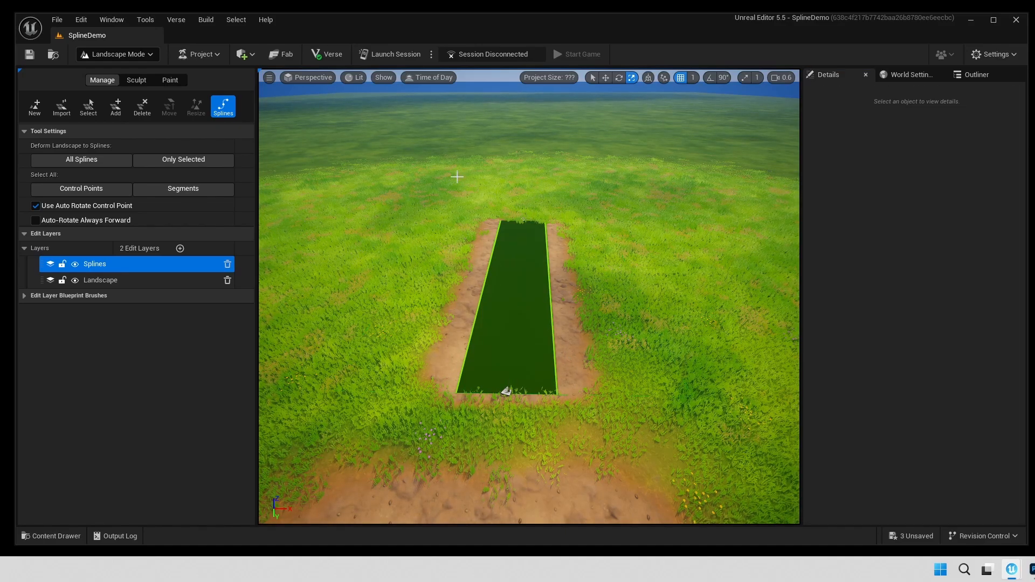
- Inspect the painted dirt strip around the spline in Selection Mode, and return to Landscape Mode
{"action": "left_click", "coordinate": [125, 55]}
{"action": "left_click", "coordinate": [121, 72]}
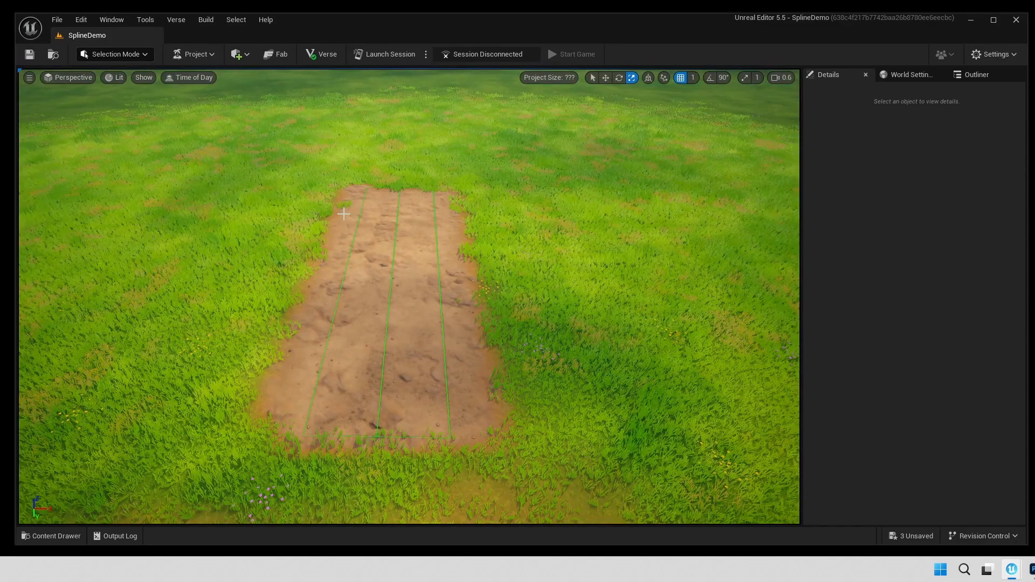
{"action": "right_click_drag", "start_coordinate": [409, 297], "coordinate": [433, 274]}
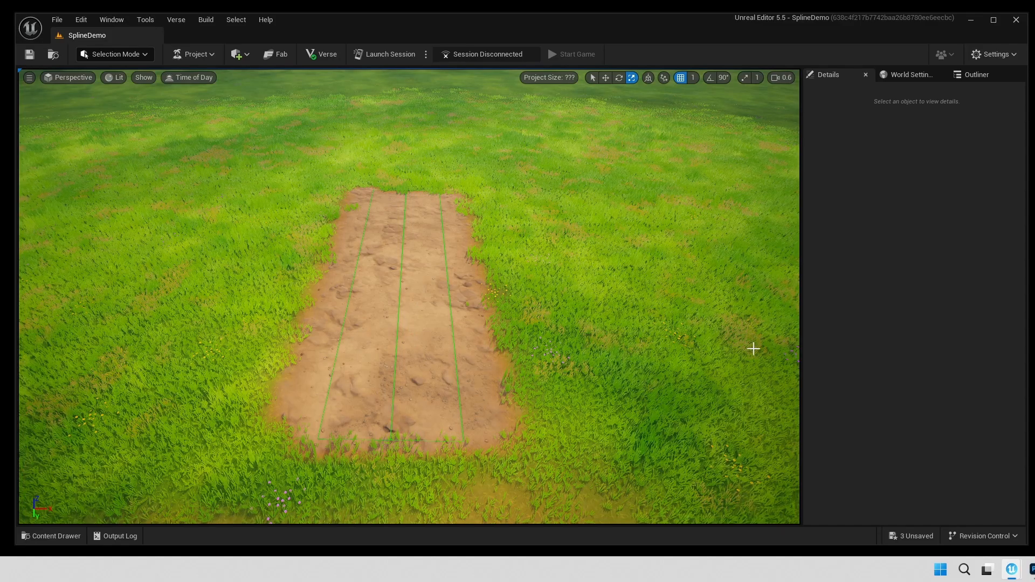
{"action": "left_click", "coordinate": [125, 55]}
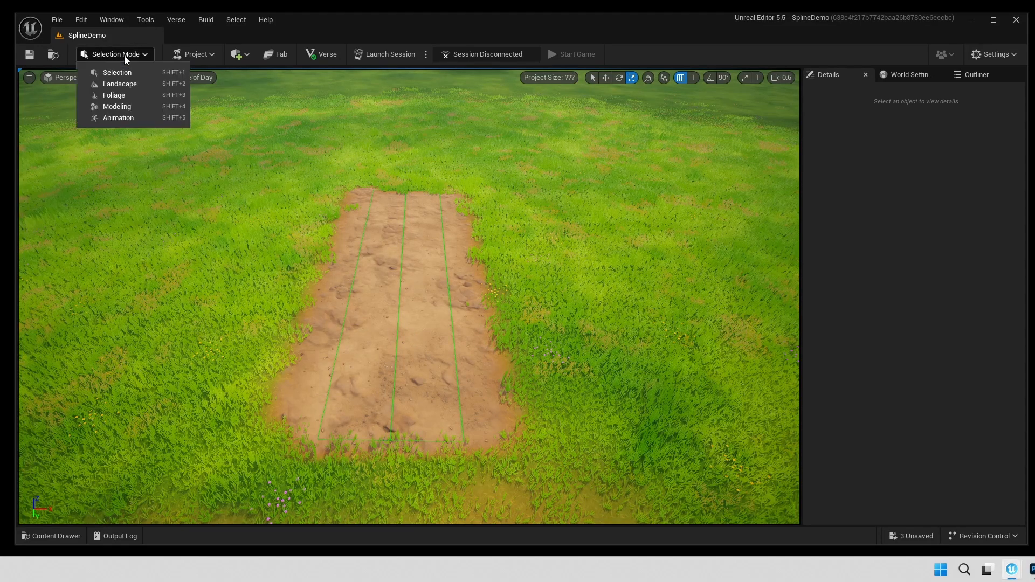
{"action": "left_click", "coordinate": [127, 84]}
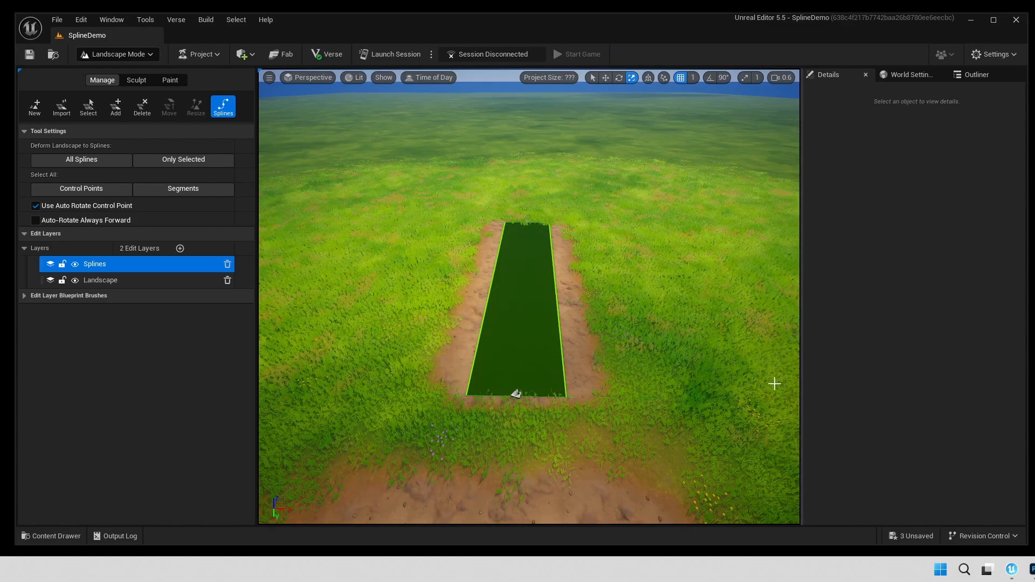
- Look through the SplineMeshes content folder and bring up the static mesh editor showing the Road1_Straight mesh
{"action": "mouse_move", "coordinate": [1011, 569]}
{"action": "left_click", "coordinate": [1012, 523]}
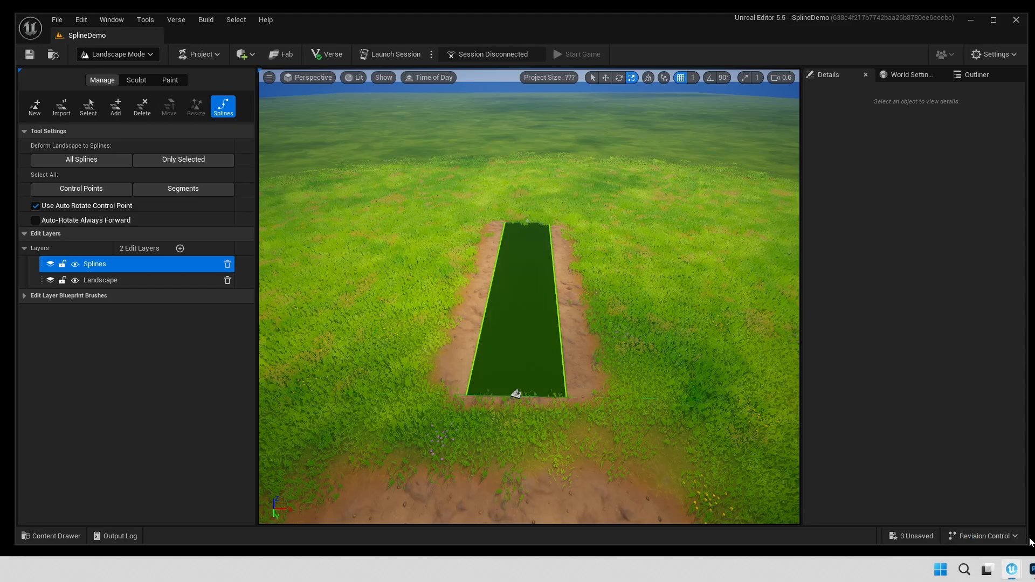
{"action": "left_click", "coordinate": [271, 113]}
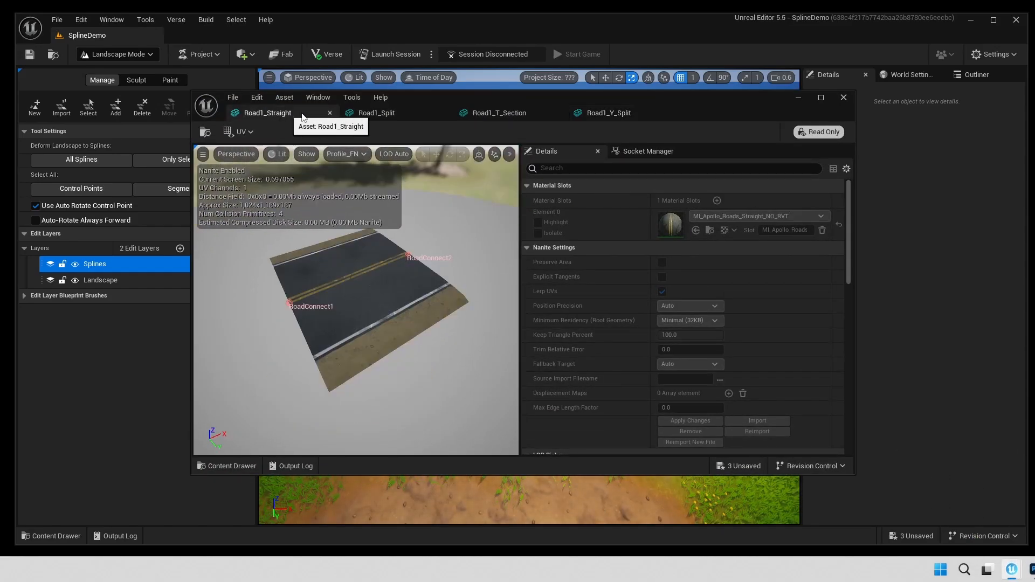
{"action": "left_click_drag", "start_coordinate": [709, 98], "coordinate": [690, 112]}
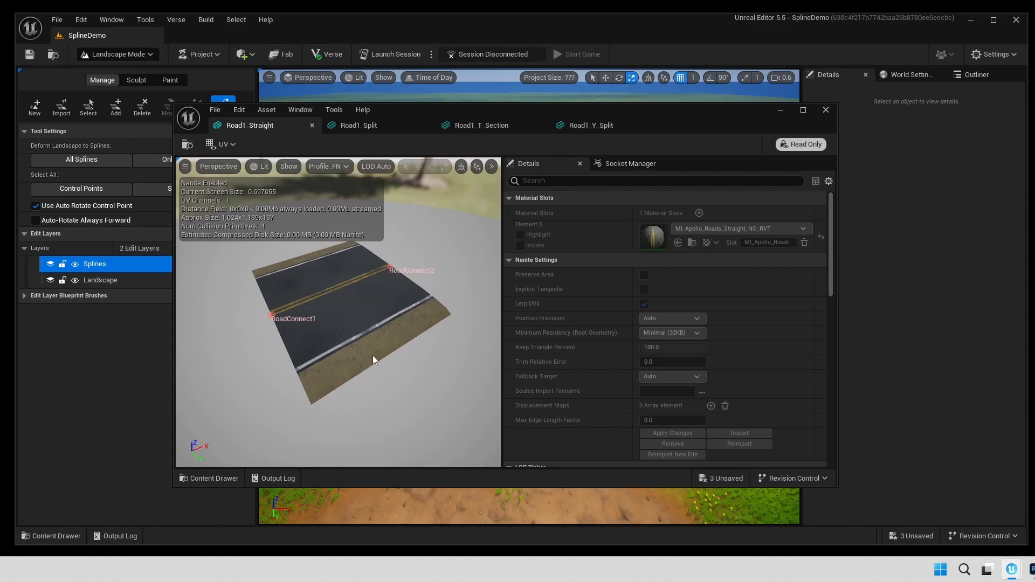
{"action": "left_click", "coordinate": [56, 536]}
{"action": "left_click", "coordinate": [780, 110]}
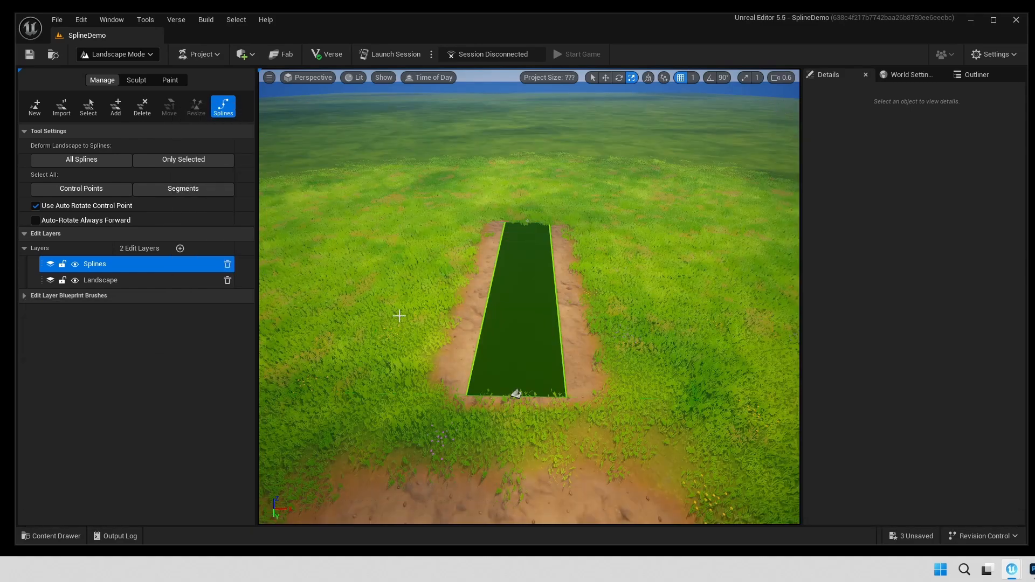
{"action": "left_click", "coordinate": [52, 536]}
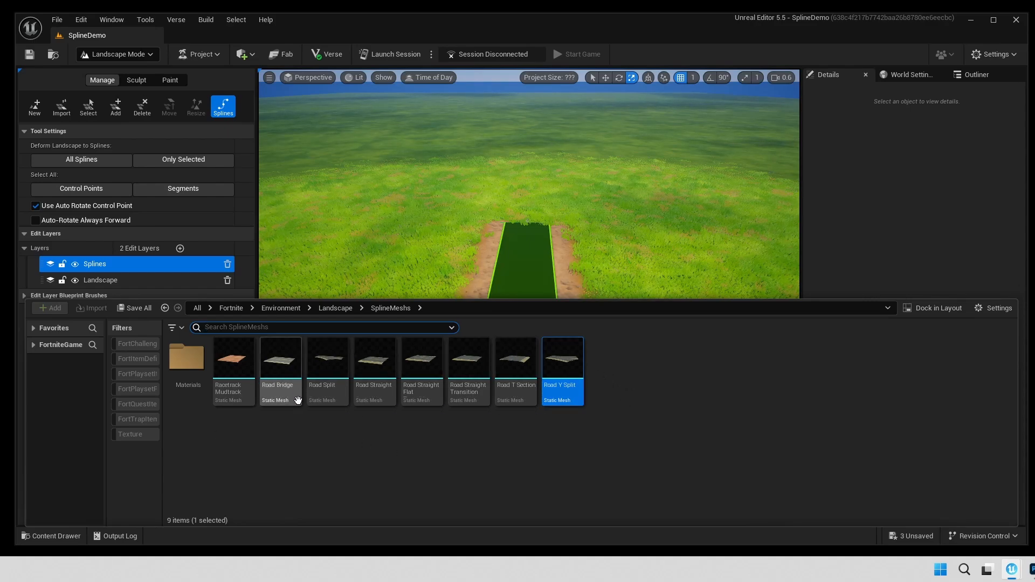
{"action": "left_click", "coordinate": [1019, 545]}
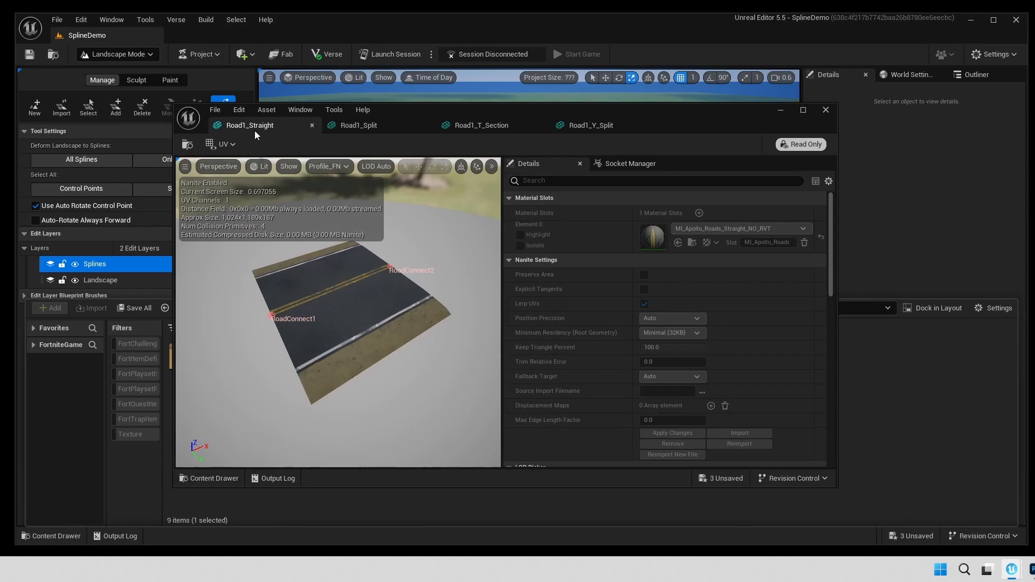
- Examine the socket placement on the Road1_Split, Road1_T_Section and Road1_Y_Split meshes, and go back to Road1_Straight
{"action": "left_click", "coordinate": [372, 128]}
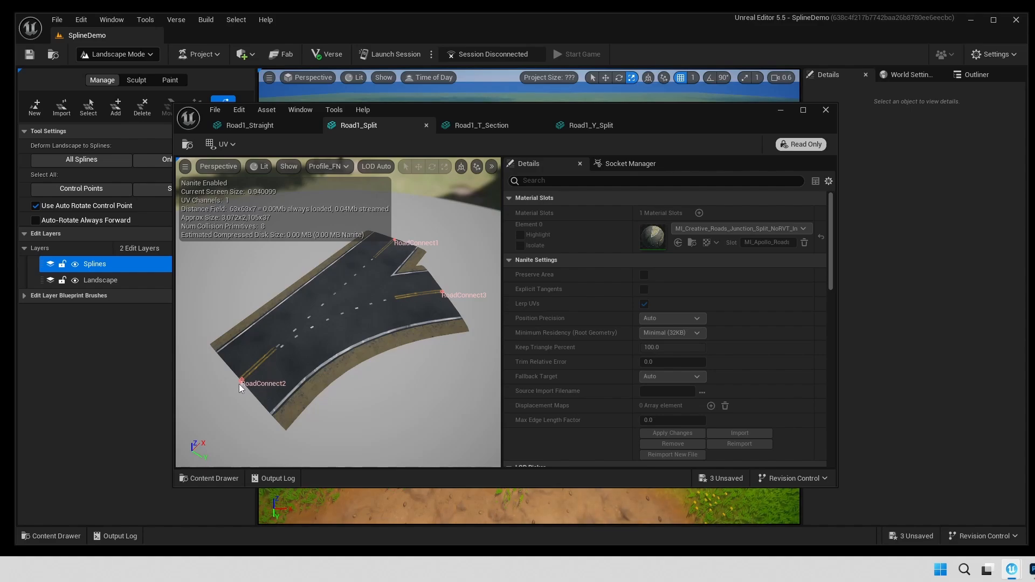
{"action": "left_click", "coordinate": [482, 126]}
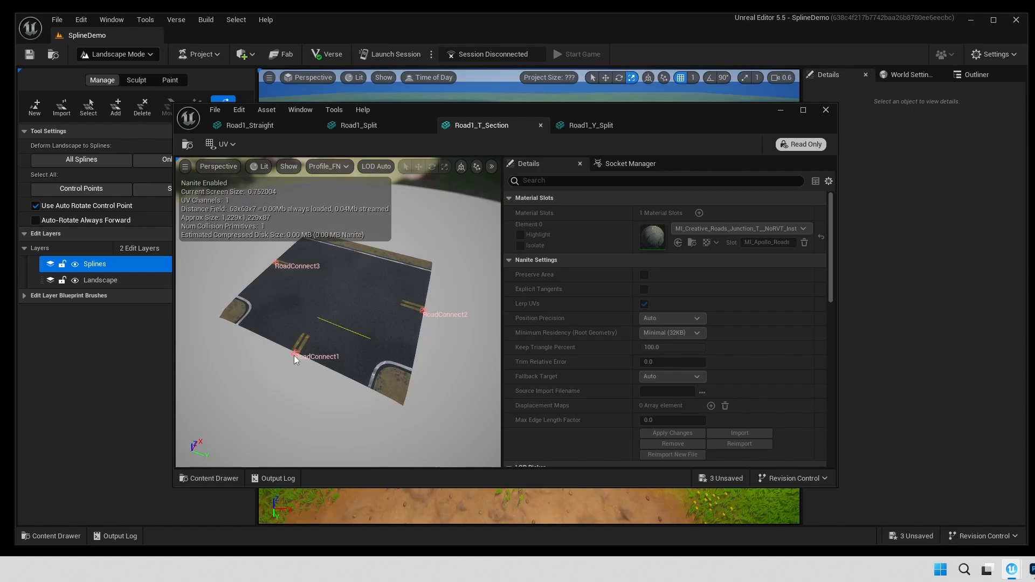
{"action": "left_click", "coordinate": [588, 126]}
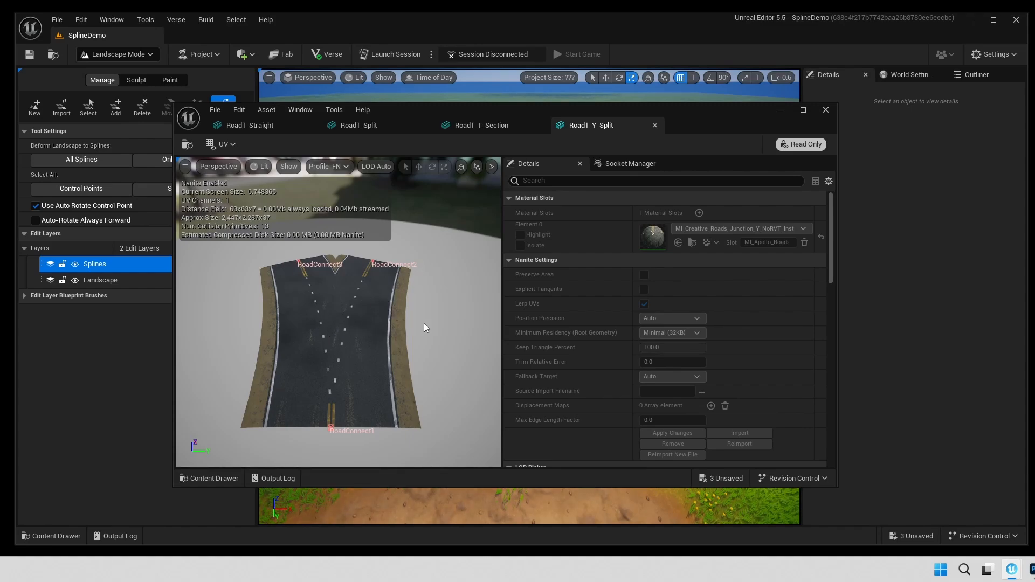
{"action": "left_click", "coordinate": [463, 126]}
{"action": "left_click", "coordinate": [337, 125]}
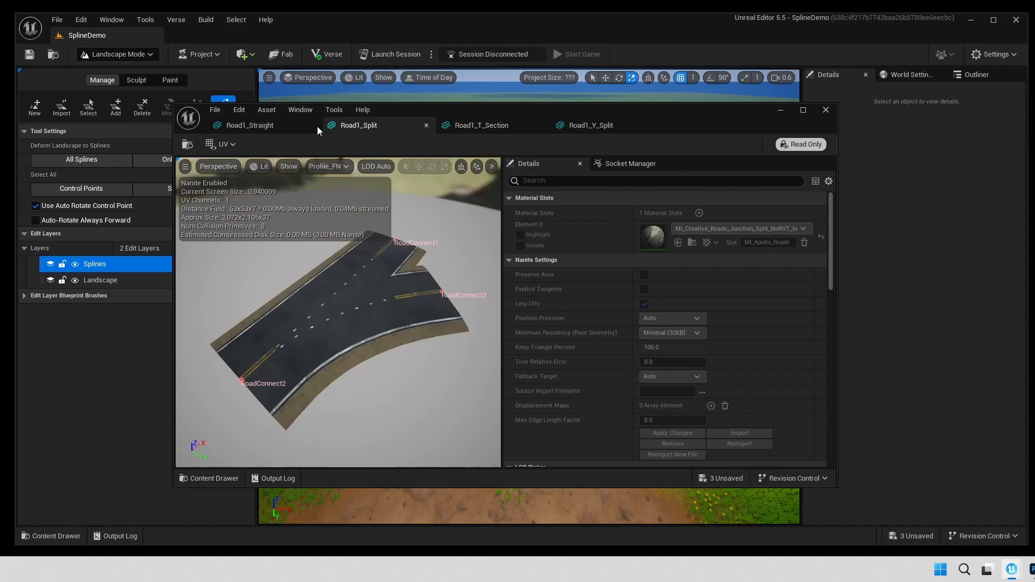
{"action": "left_click", "coordinate": [269, 126]}
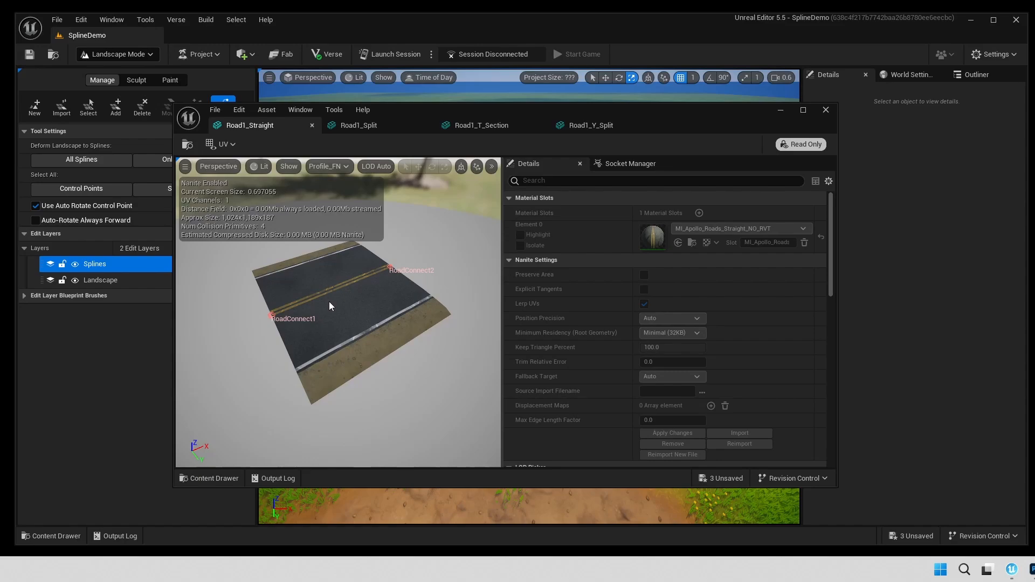
- Examine the RoadConnect1 and RoadConnect2 sockets of the Road1_Straight mesh in the Socket Manager, and minimize the mesh editor
{"action": "left_click", "coordinate": [272, 316]}
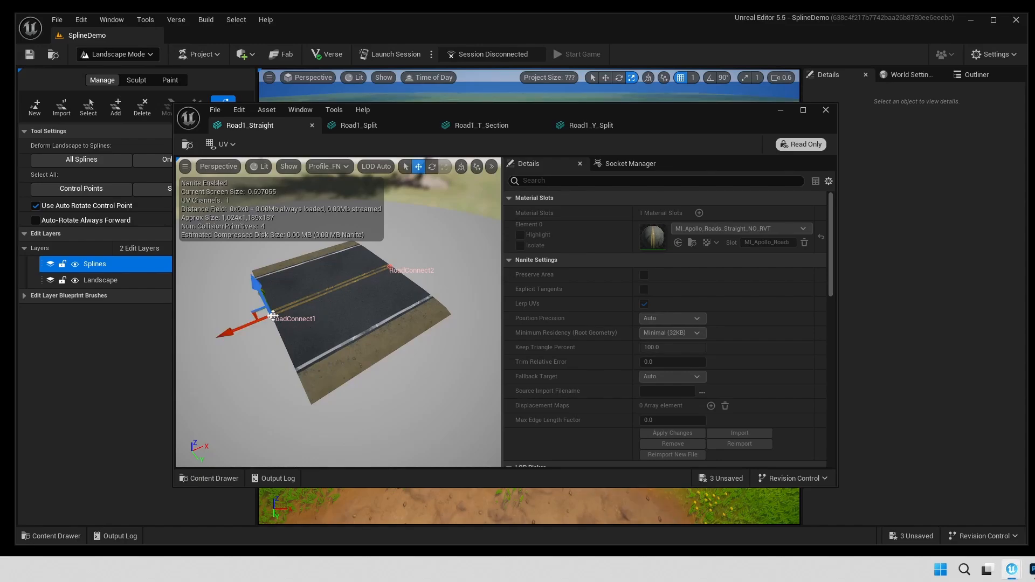
{"action": "left_click", "coordinate": [389, 268]}
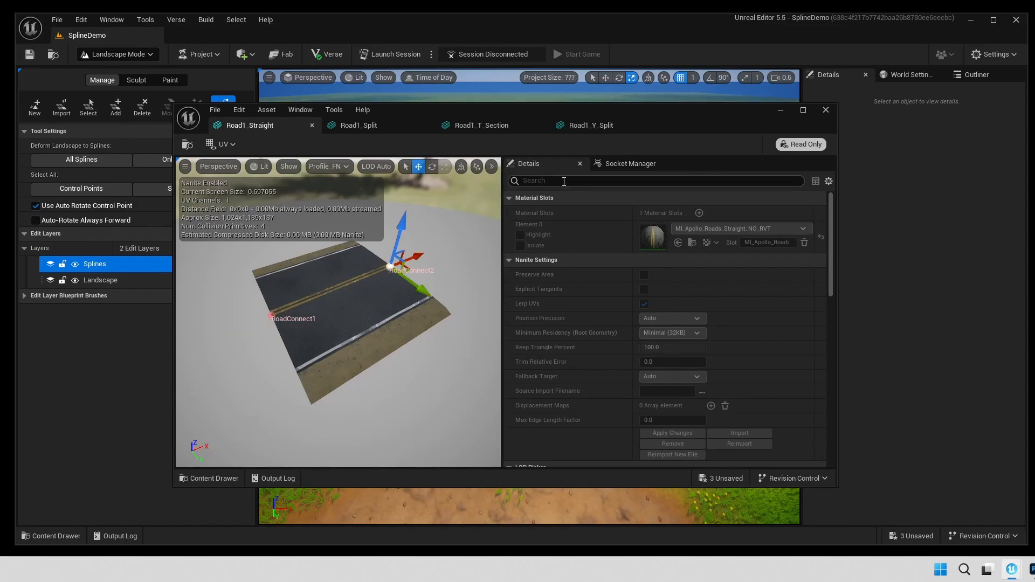
{"action": "left_click", "coordinate": [620, 165]}
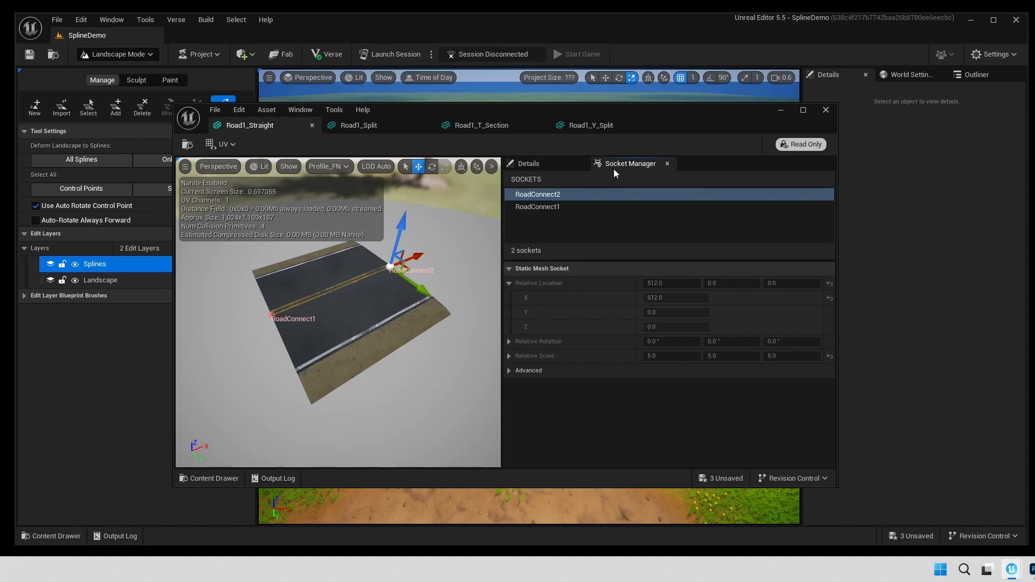
{"action": "left_click", "coordinate": [543, 206]}
{"action": "left_click", "coordinate": [543, 195]}
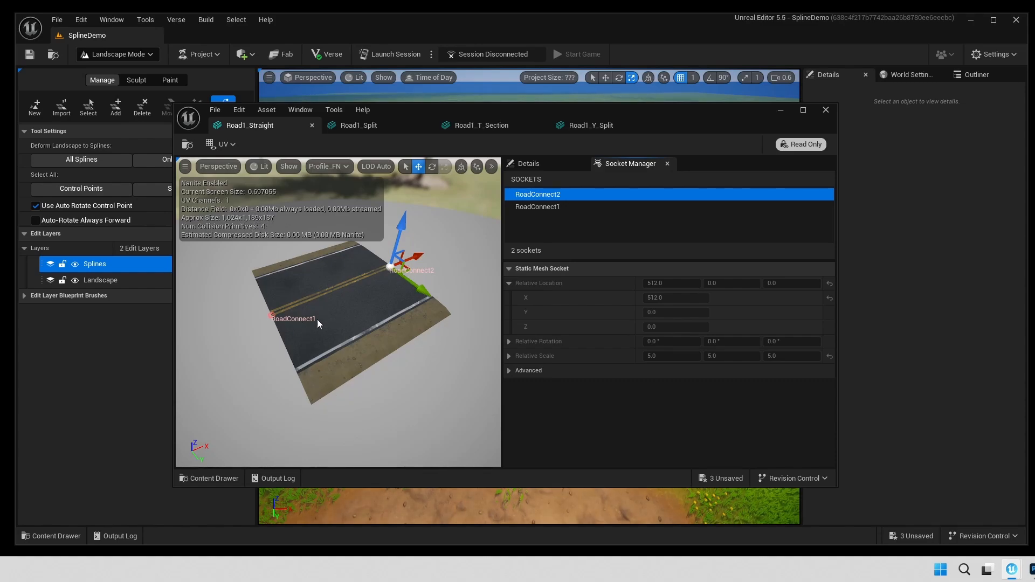
{"action": "right_click_drag", "start_coordinate": [290, 338], "coordinate": [313, 435]}
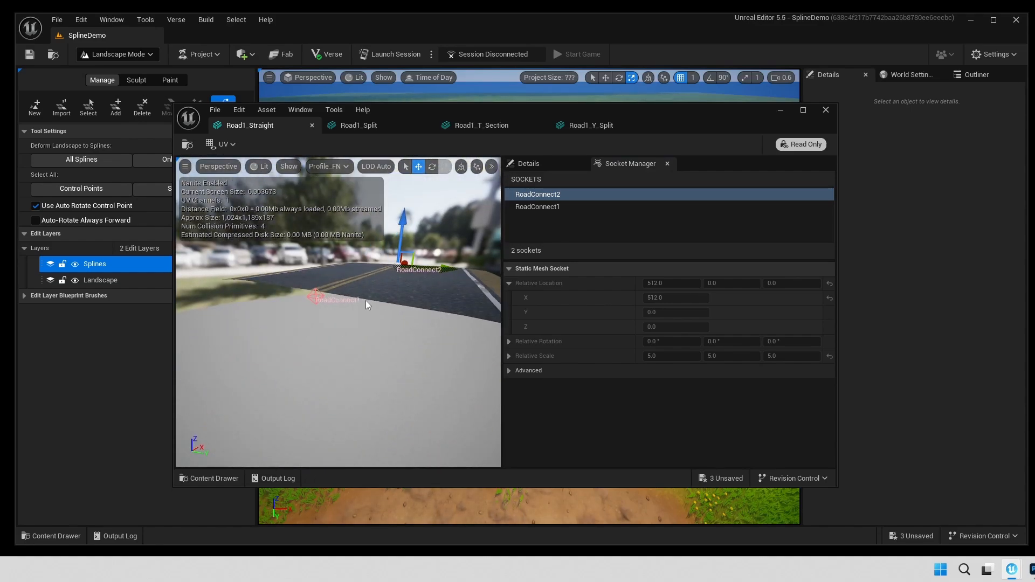
{"action": "right_click_drag", "start_coordinate": [369, 322], "coordinate": [367, 358]}
{"action": "scroll", "coordinate": [402, 317], "scroll_direction": "down", "scroll_amount": 4}
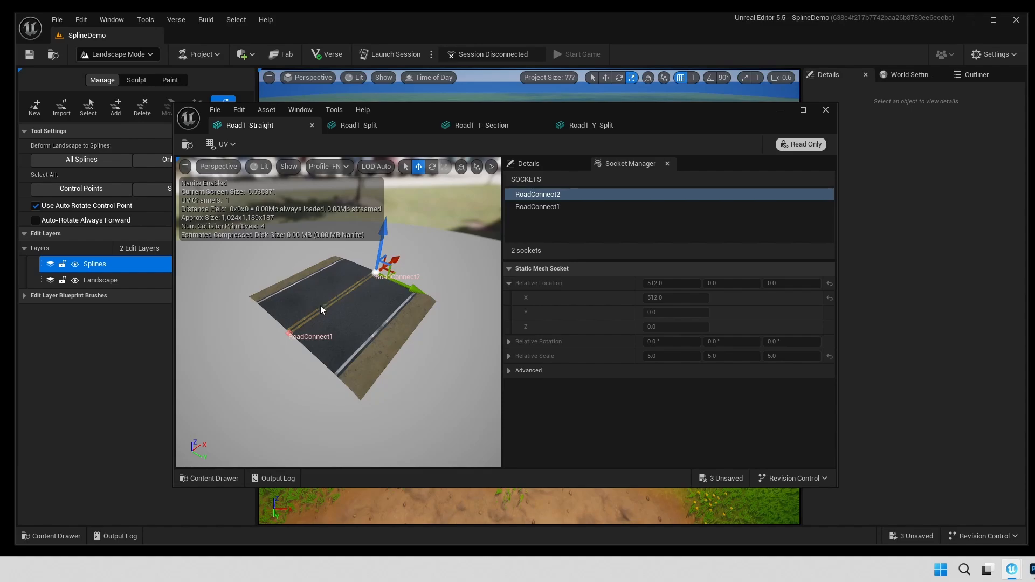
{"action": "left_click", "coordinate": [779, 110]}
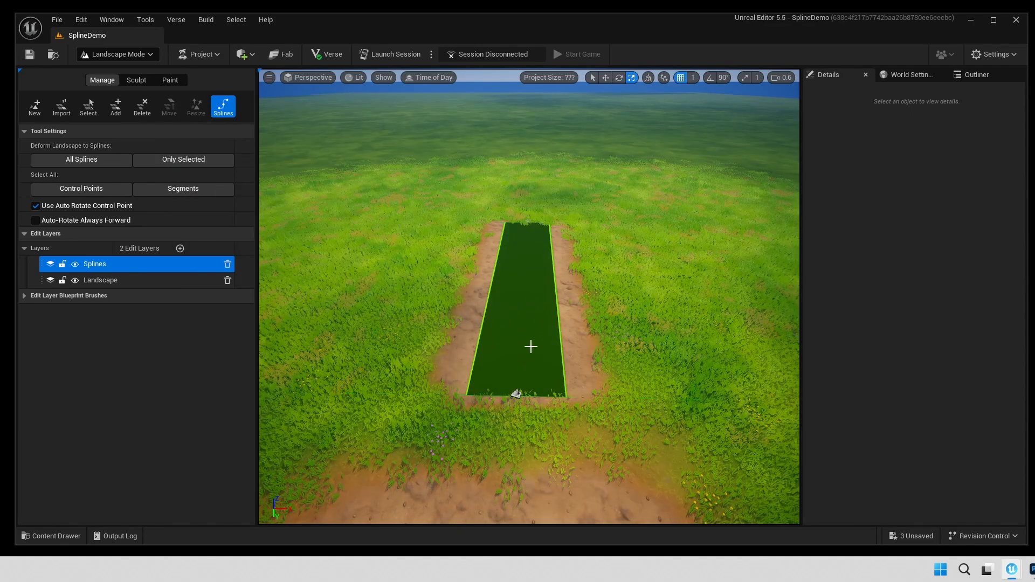
- Add one Spline Meshes array element to the landscape spline segment and expand its settings
{"action": "left_click", "coordinate": [535, 305]}
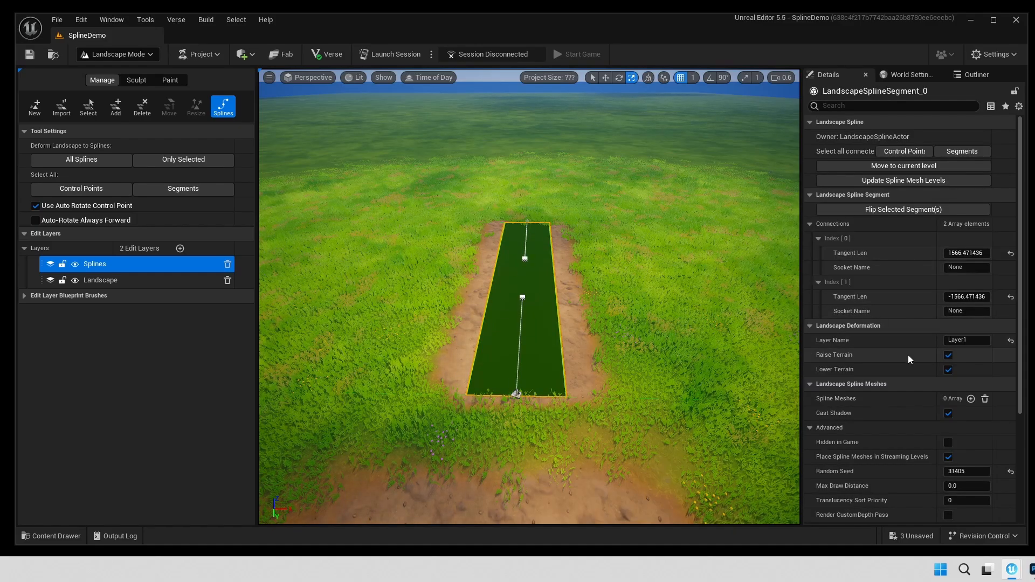
{"action": "scroll", "coordinate": [908, 356], "scroll_direction": "down", "scroll_amount": 3}
{"action": "scroll", "coordinate": [908, 357], "scroll_direction": "down", "scroll_amount": 1}
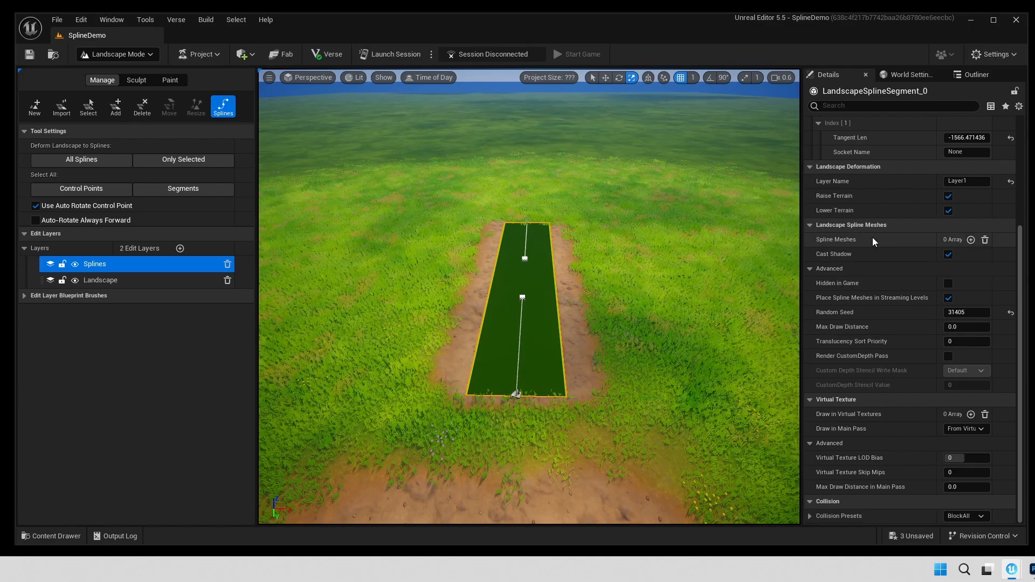
{"action": "left_click", "coordinate": [971, 240]}
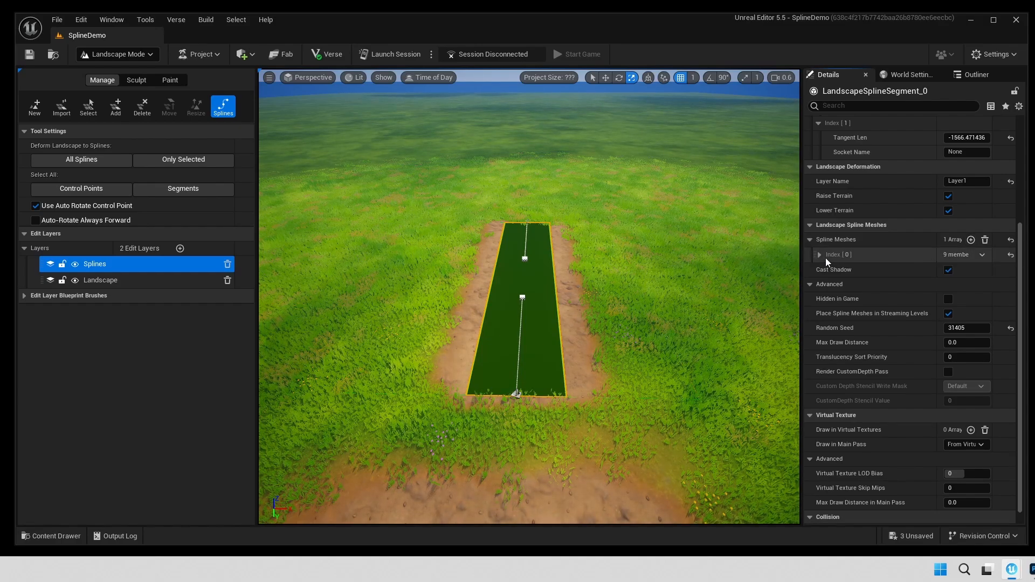
{"action": "left_click", "coordinate": [819, 256]}
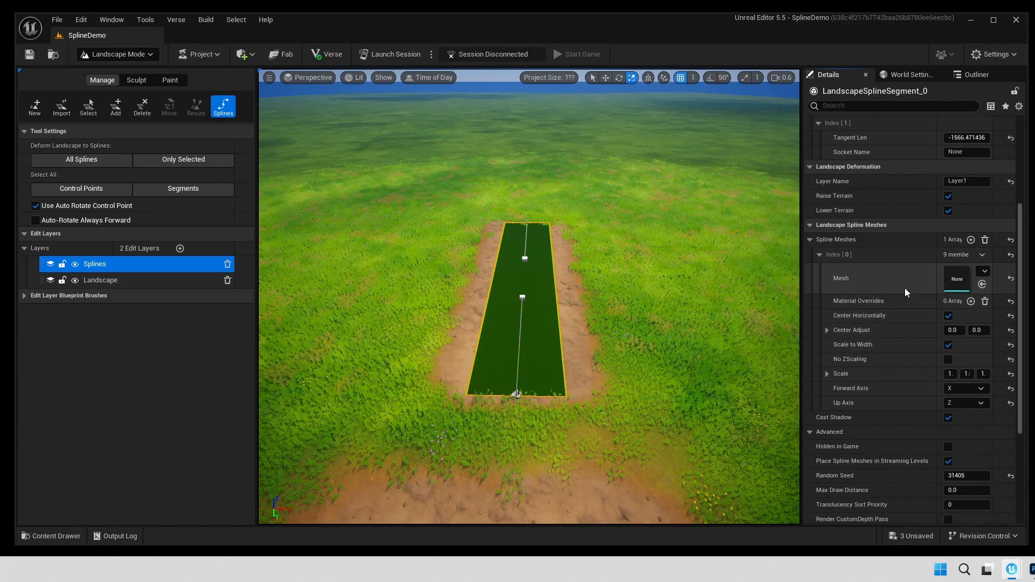
- Assign the Road Straight static mesh to the segment's spline mesh entry, searching the assets for "road"
{"action": "left_click_drag", "start_coordinate": [801, 285], "coordinate": [699, 278]}
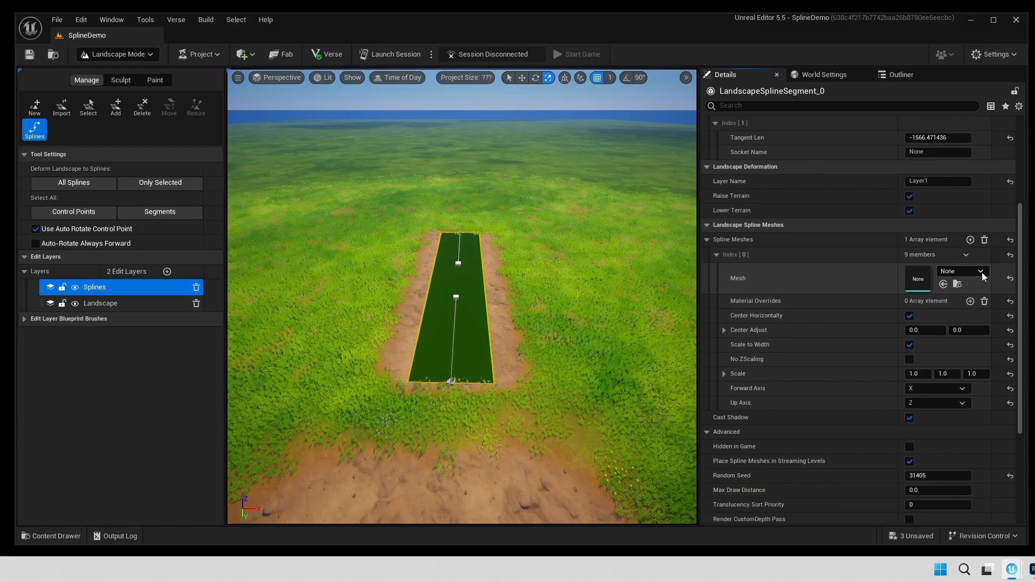
{"action": "left_click", "coordinate": [964, 273]}
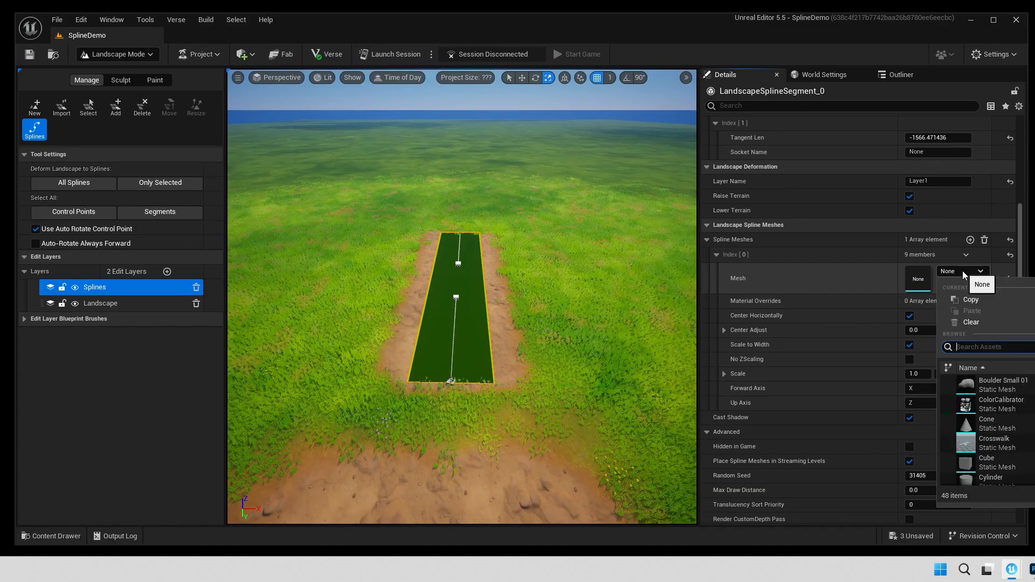
{"action": "type", "text": "rod"}
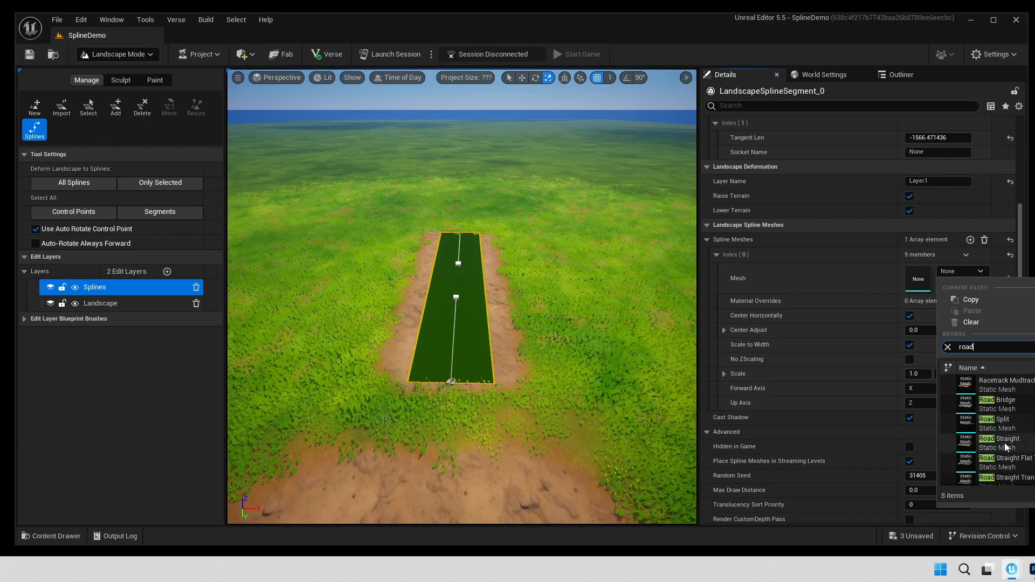
{"action": "left_click", "coordinate": [1001, 446]}
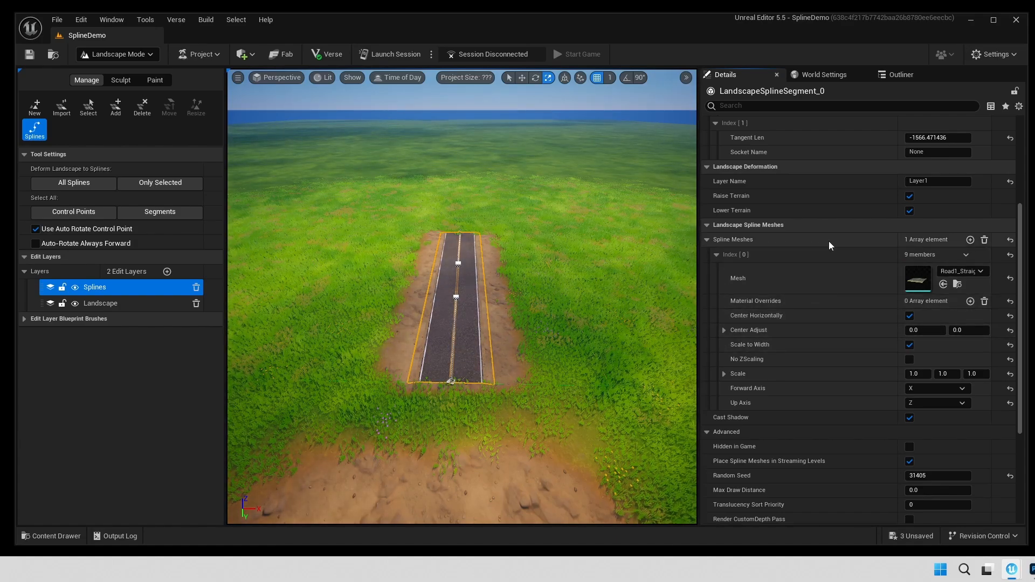
- Set the Half-Width of all connected control points to 1024/2 and reselect the road segment
{"action": "scroll", "coordinate": [832, 237], "scroll_direction": "up", "scroll_amount": 5}
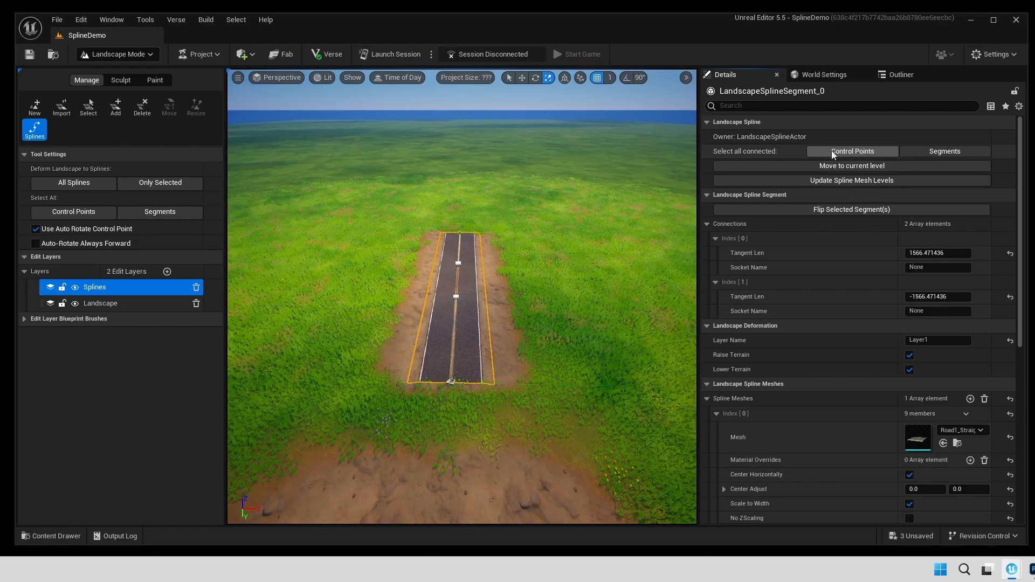
{"action": "left_click", "coordinate": [831, 150]}
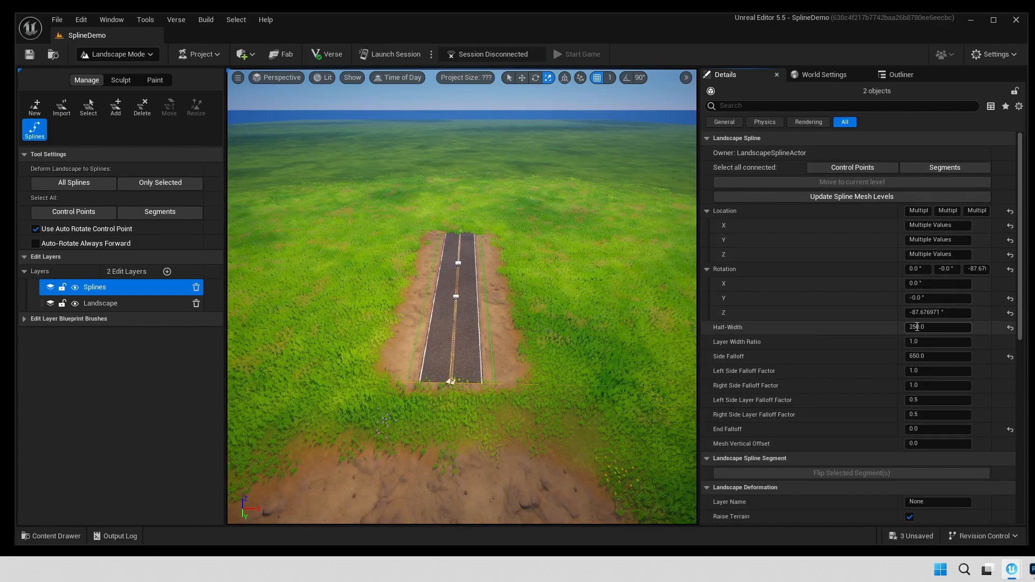
{"action": "left_click", "coordinate": [958, 329]}
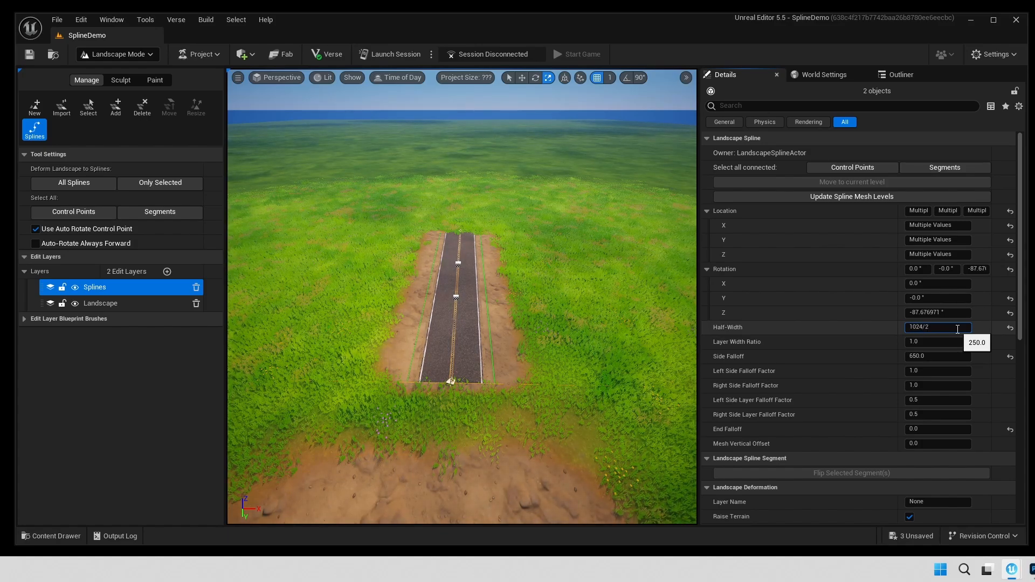
{"action": "type", "text": "1024/2"}
{"action": "key", "text": "Return"}
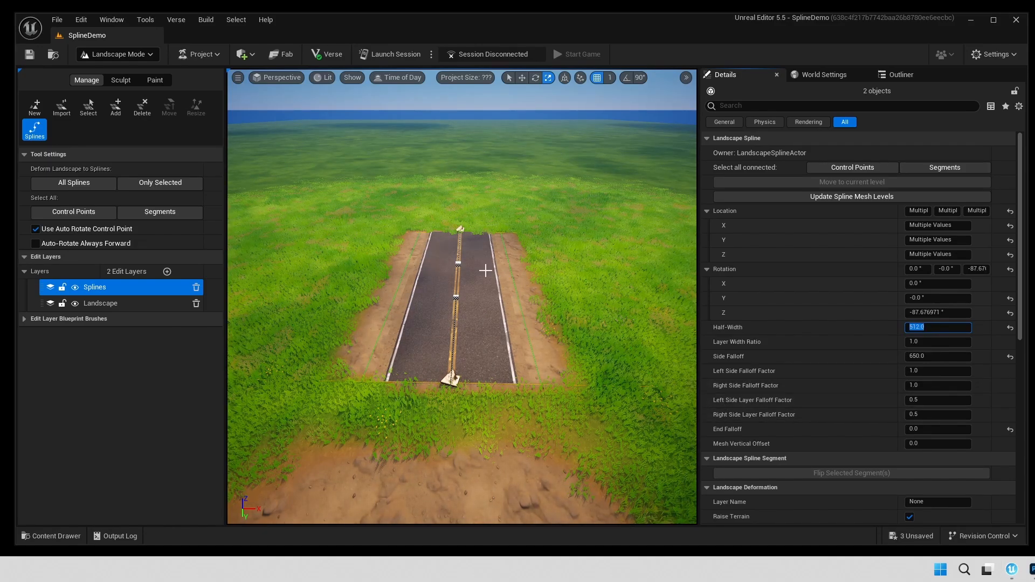
{"action": "left_click", "coordinate": [479, 292]}
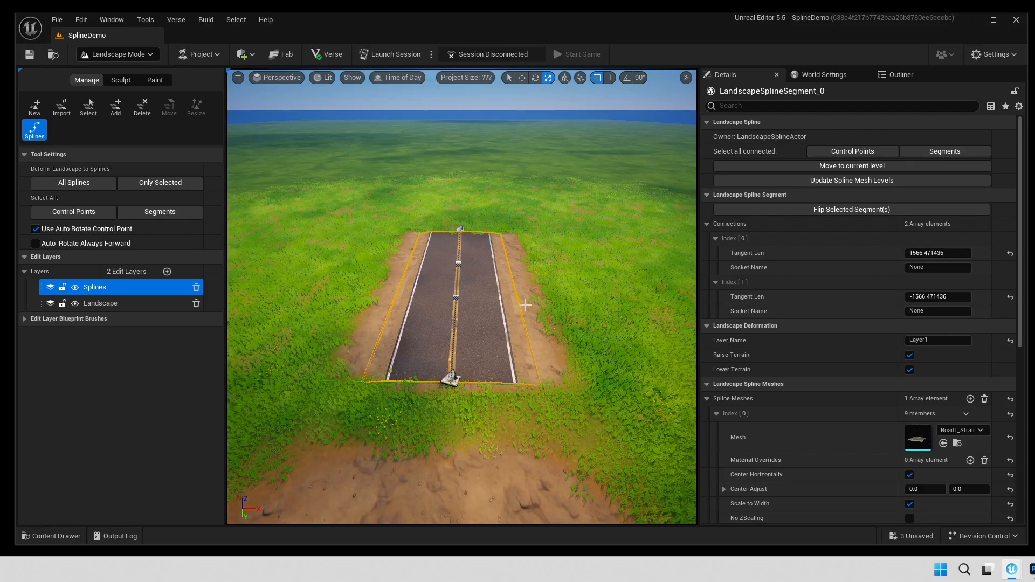
- Turn off Scale to Width for the road segment's spline mesh entry
{"action": "scroll", "coordinate": [861, 342], "scroll_direction": "down", "scroll_amount": 4}
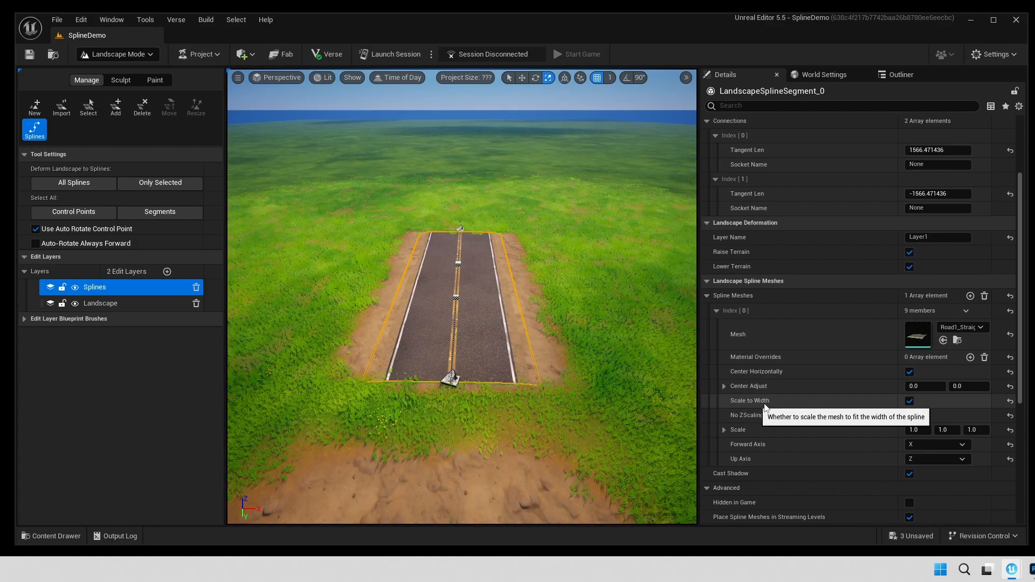
{"action": "left_click", "coordinate": [909, 402]}
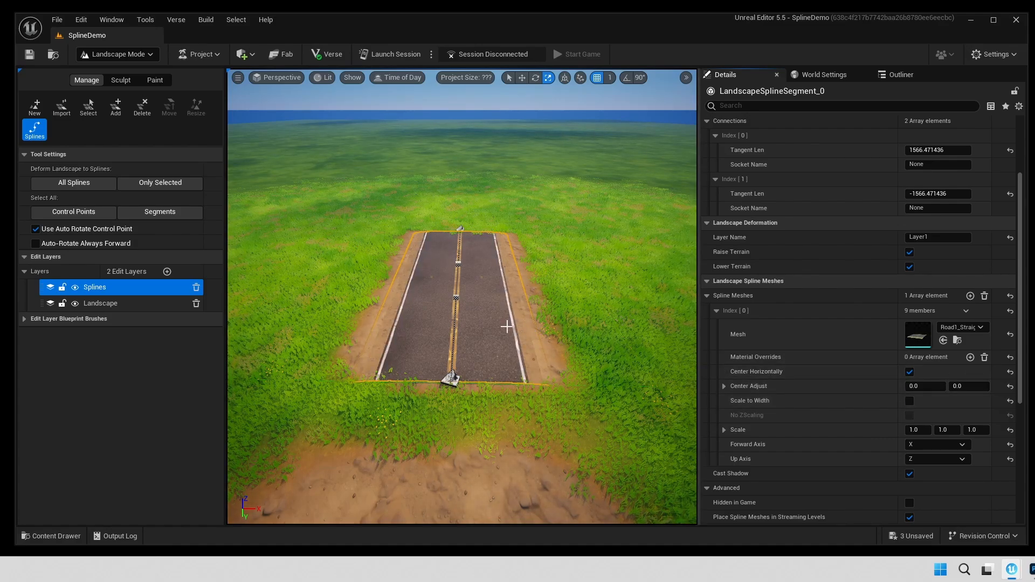
{"action": "left_click", "coordinate": [911, 402]}
{"action": "left_click", "coordinate": [911, 402]}
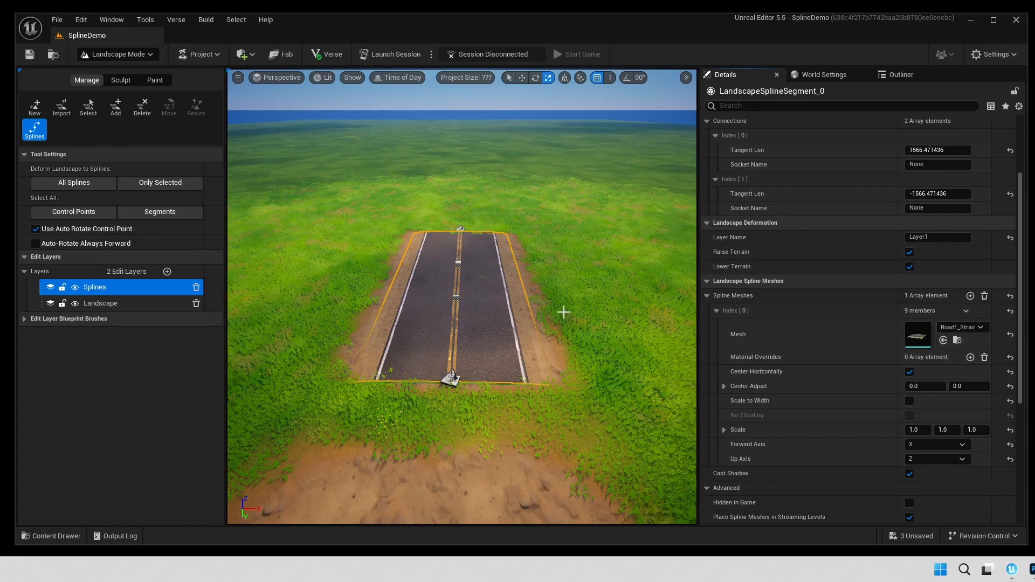
- Extend the road spline with a new control point beyond the end point, in line with the existing road
{"action": "right_click_drag", "start_coordinate": [462, 296], "coordinate": [439, 218]}
{"action": "key", "text": "d"}
{"action": "key", "text": "d"}
{"action": "right_click_drag", "start_coordinate": [567, 307], "coordinate": [426, 304]}
{"action": "key", "text": "s"}
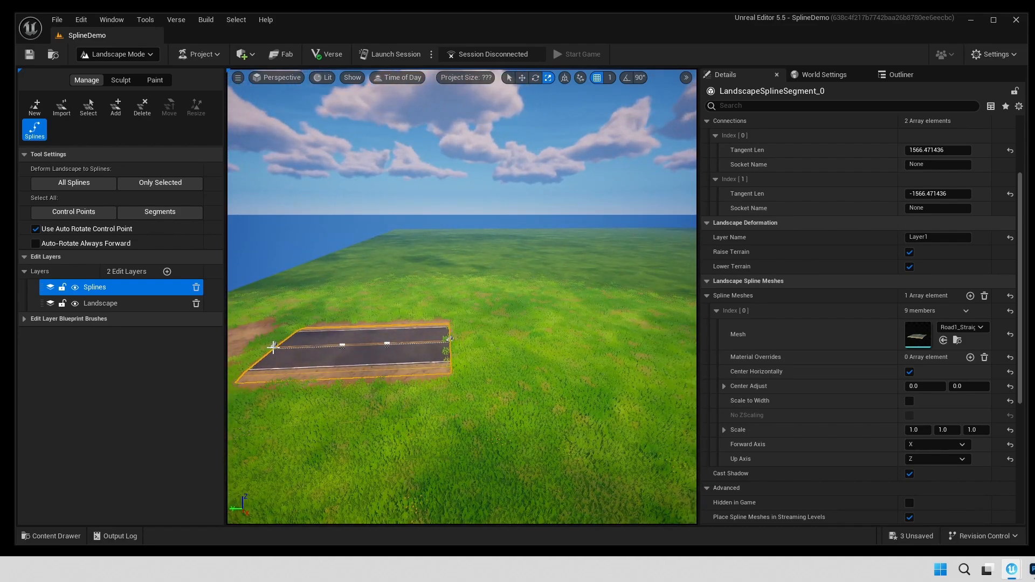
{"action": "left_click", "coordinate": [272, 345]}
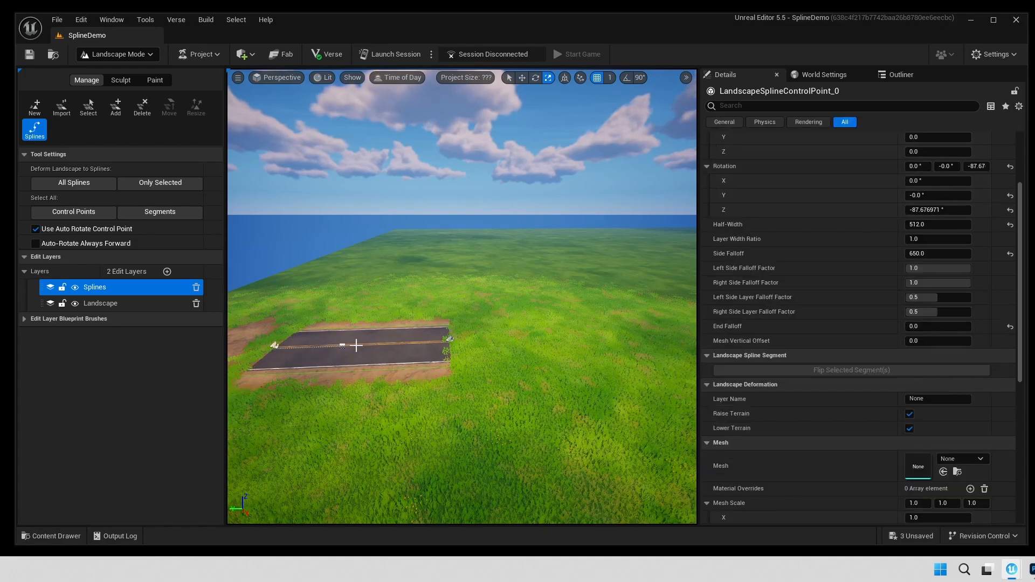
{"action": "left_click", "coordinate": [450, 338]}
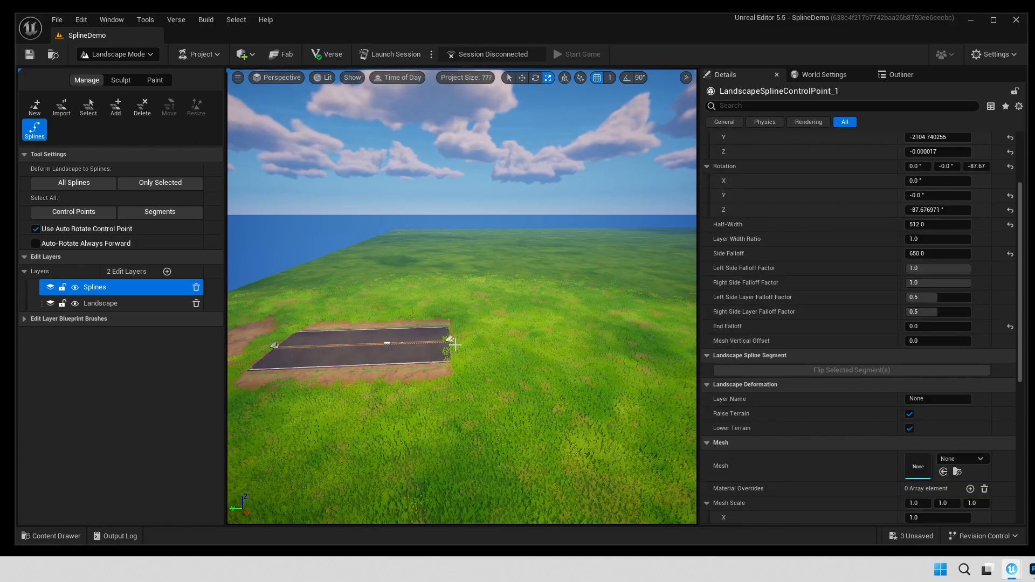
{"action": "left_click", "coordinate": [621, 335], "text": "ctrl"}
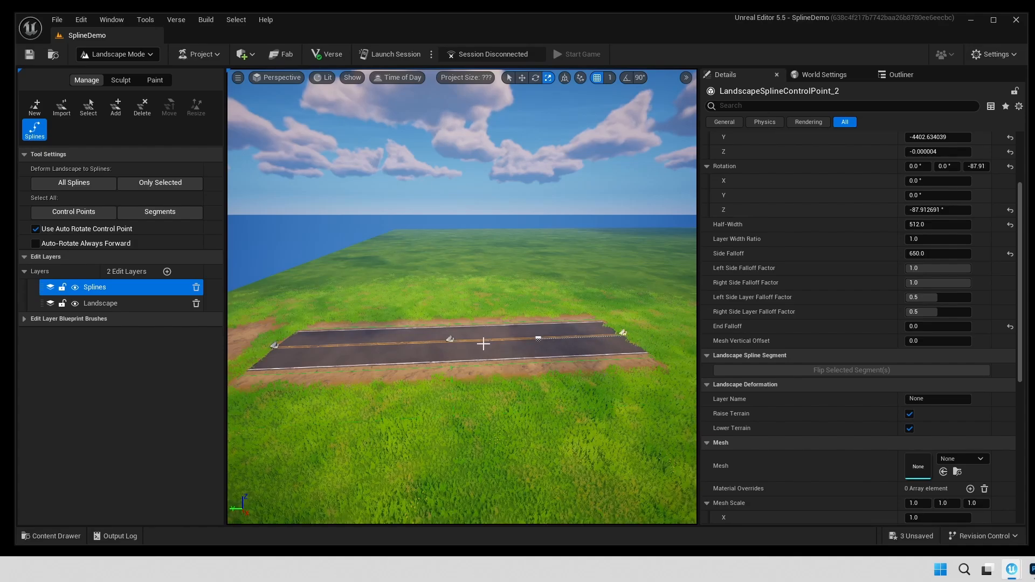
- Inspect both road segments and the control points at the road's ends, selecting them one after another
{"action": "right_click_drag", "start_coordinate": [455, 346], "coordinate": [609, 364]}
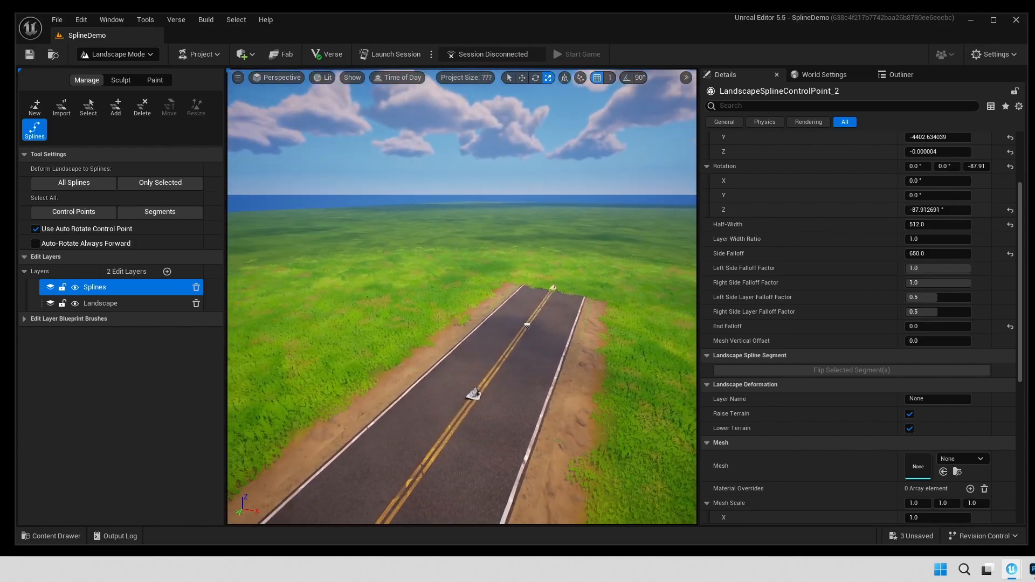
{"action": "right_click_drag", "start_coordinate": [539, 323], "coordinate": [490, 342]}
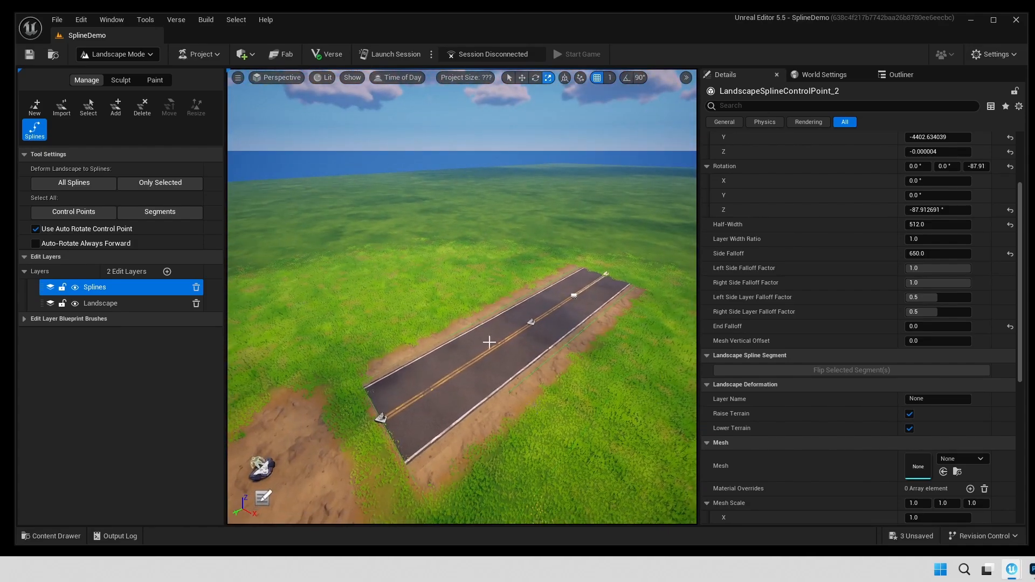
{"action": "left_click", "coordinate": [586, 295]}
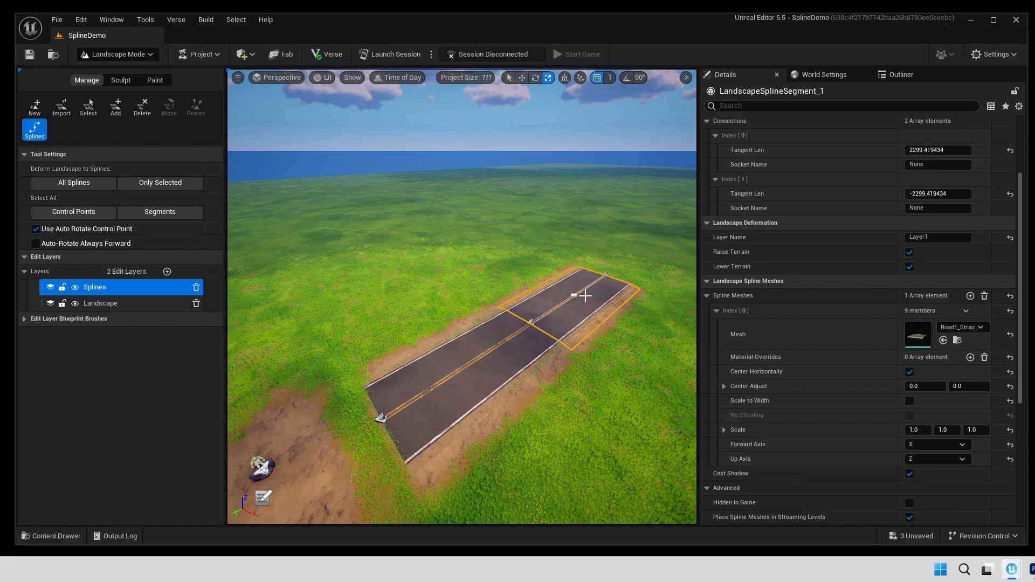
{"action": "left_click", "coordinate": [491, 357]}
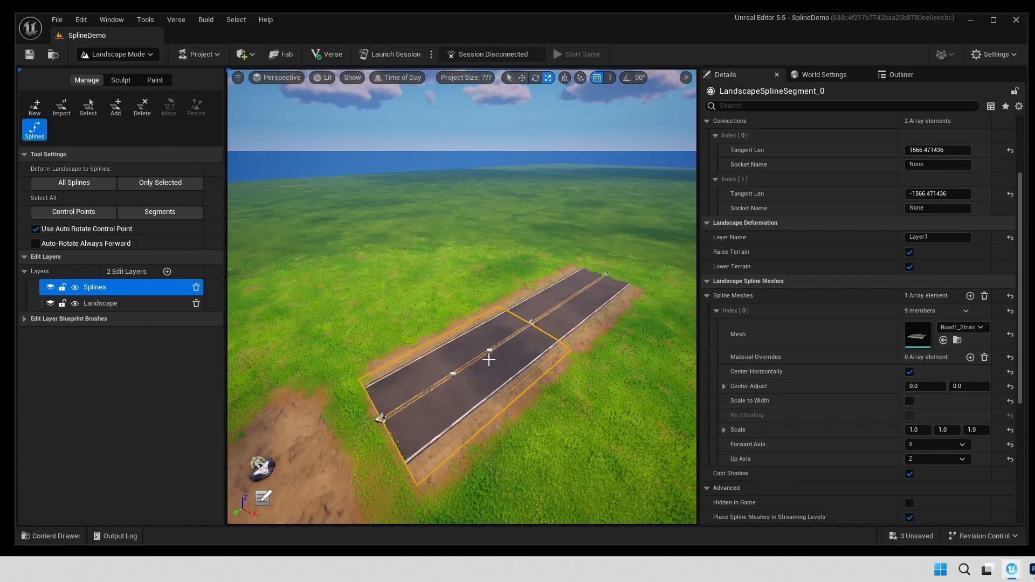
{"action": "left_click", "coordinate": [606, 273]}
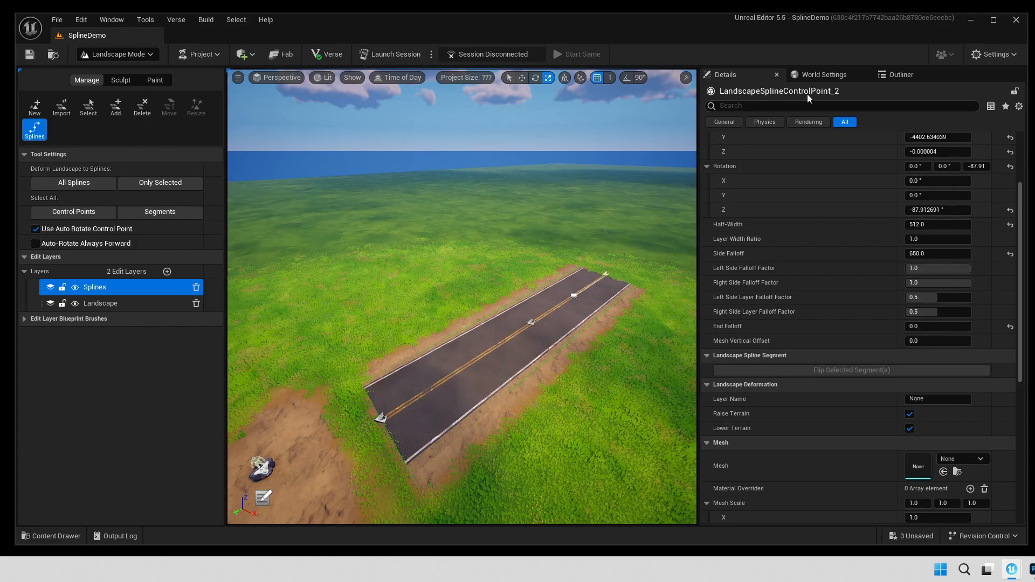
{"action": "left_click", "coordinate": [379, 416]}
{"action": "left_click", "coordinate": [575, 307]}
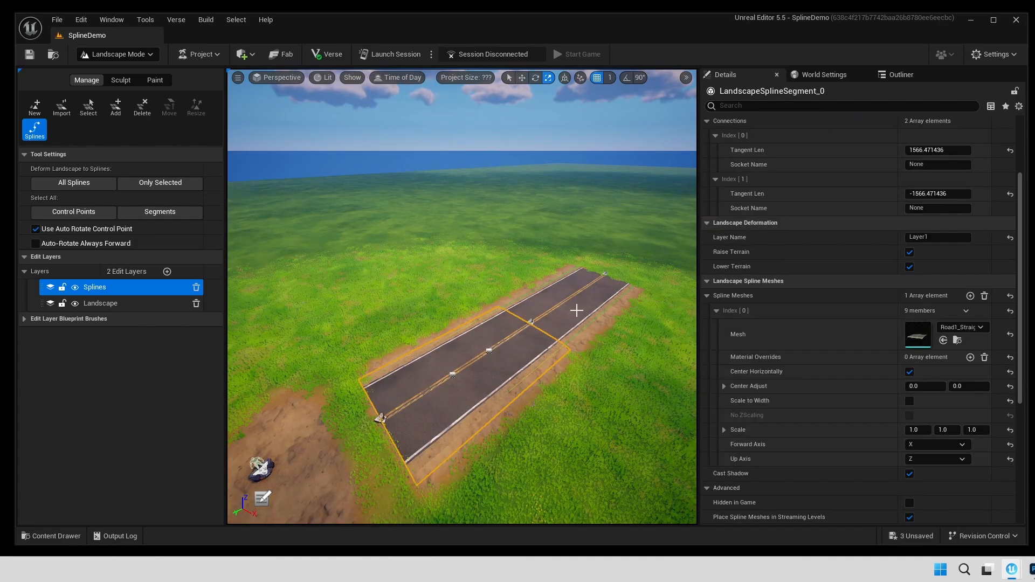
- Assign the Road Y Split static mesh to the road's far end control point, searching the assets for "road"
{"action": "mouse_move", "coordinate": [573, 355]}
{"action": "right_mouse_down"}
{"action": "mouse_move", "coordinate": [570, 322]}
{"action": "mouse_move", "coordinate": [649, 302]}
{"action": "mouse_move", "coordinate": [650, 334]}
{"action": "mouse_move", "coordinate": [556, 360]}
{"action": "right_mouse_up"}
{"action": "key", "text": "w"}
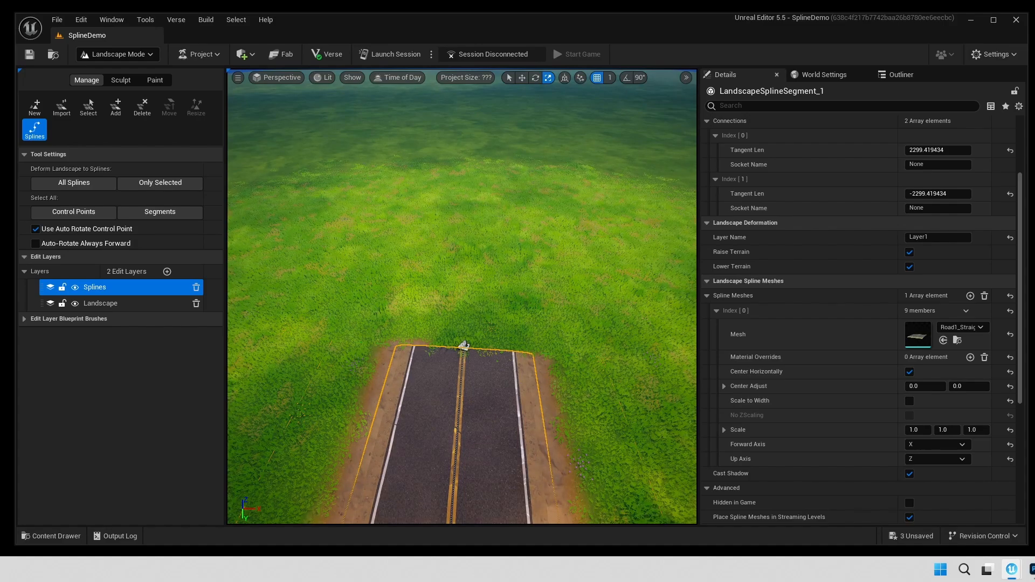
{"action": "left_click", "coordinate": [462, 346]}
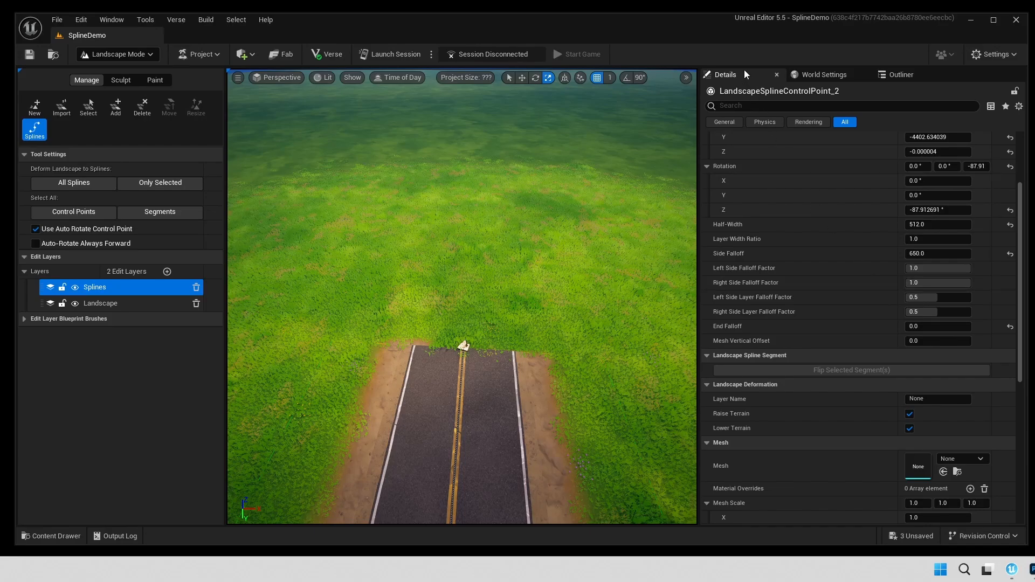
{"action": "scroll", "coordinate": [862, 348], "scroll_direction": "down", "scroll_amount": 3}
{"action": "scroll", "coordinate": [854, 371], "scroll_direction": "down", "scroll_amount": 2}
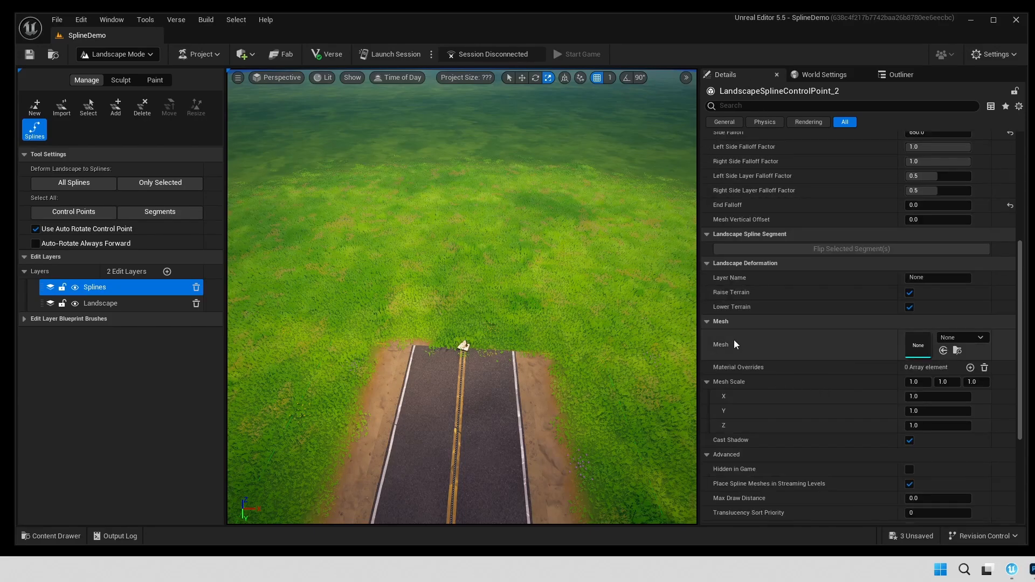
{"action": "left_click", "coordinate": [962, 338]}
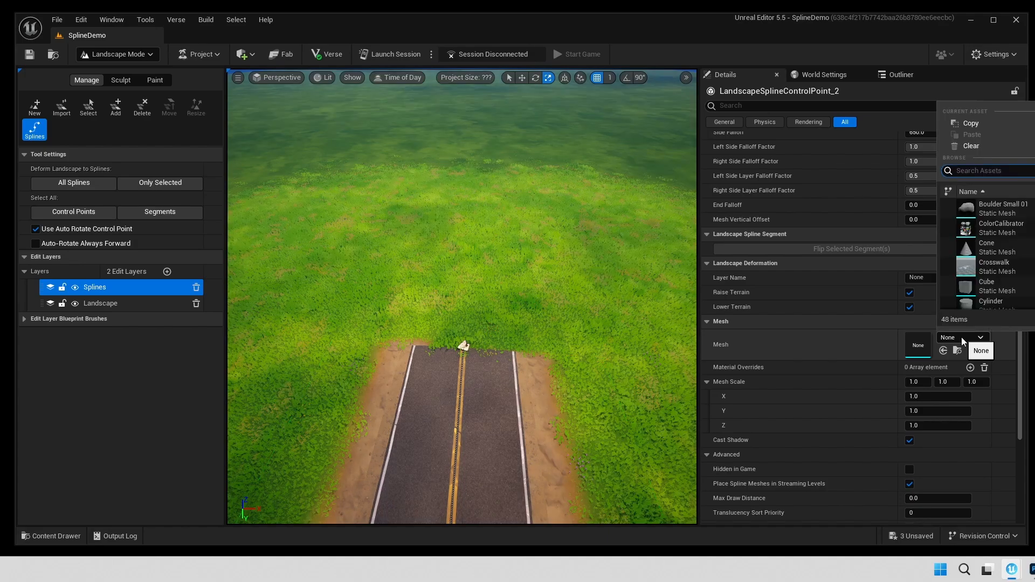
{"action": "type", "text": "road"}
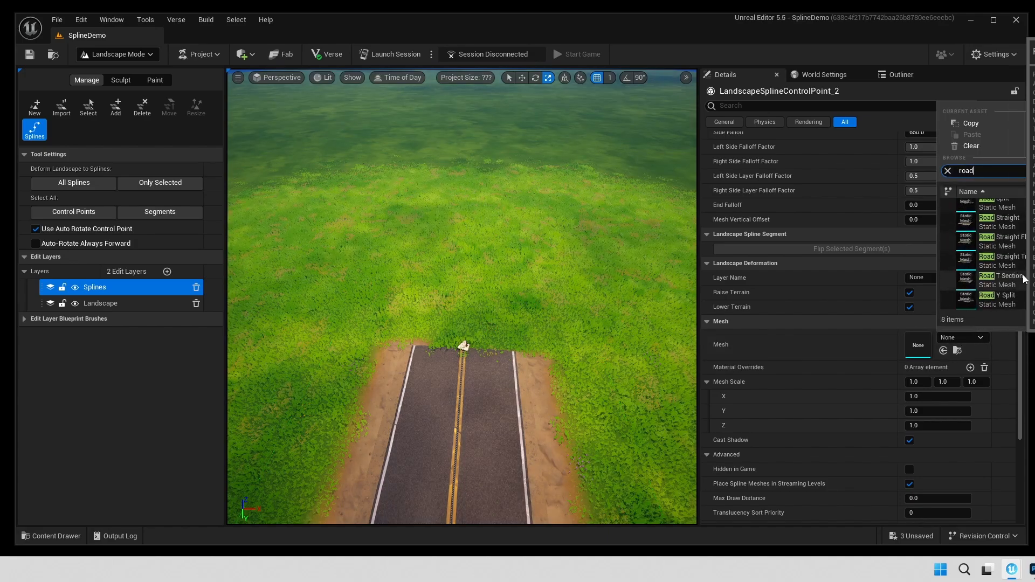
{"action": "left_click", "coordinate": [1003, 297]}
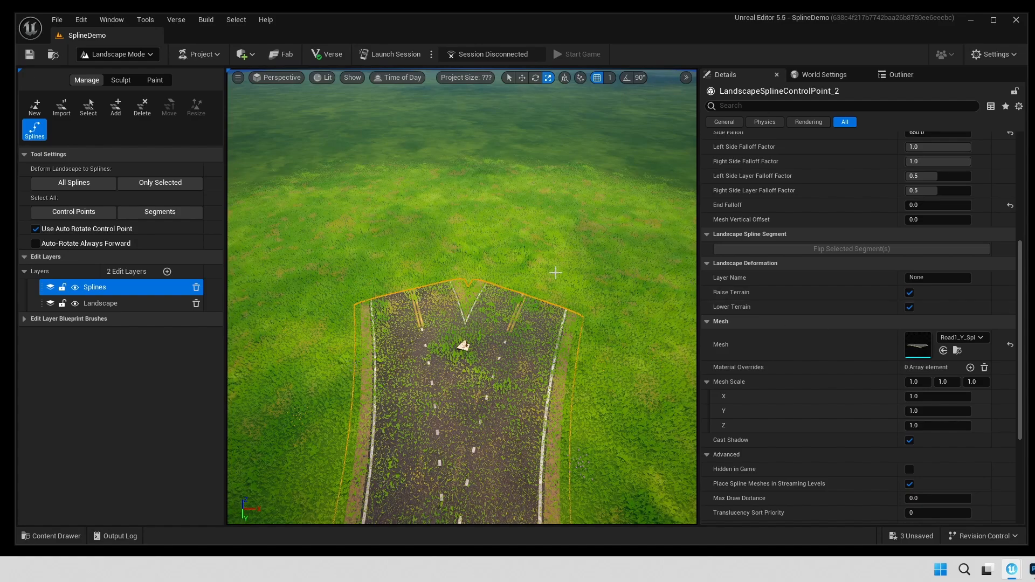
- Examine the Y split mesh up close and from the side, including the grass and its overlap with the straight road
{"action": "right_click_drag", "start_coordinate": [515, 402], "coordinate": [377, 515]}
{"action": "scroll", "coordinate": [512, 403], "scroll_direction": "down", "scroll_amount": 5}
{"action": "scroll", "coordinate": [496, 446], "scroll_direction": "down", "scroll_amount": 4}
{"action": "scroll", "coordinate": [491, 456], "scroll_direction": "down", "scroll_amount": 2}
{"action": "key", "text": "w"}
{"action": "right_click_drag", "start_coordinate": [461, 297], "coordinate": [517, 259]}
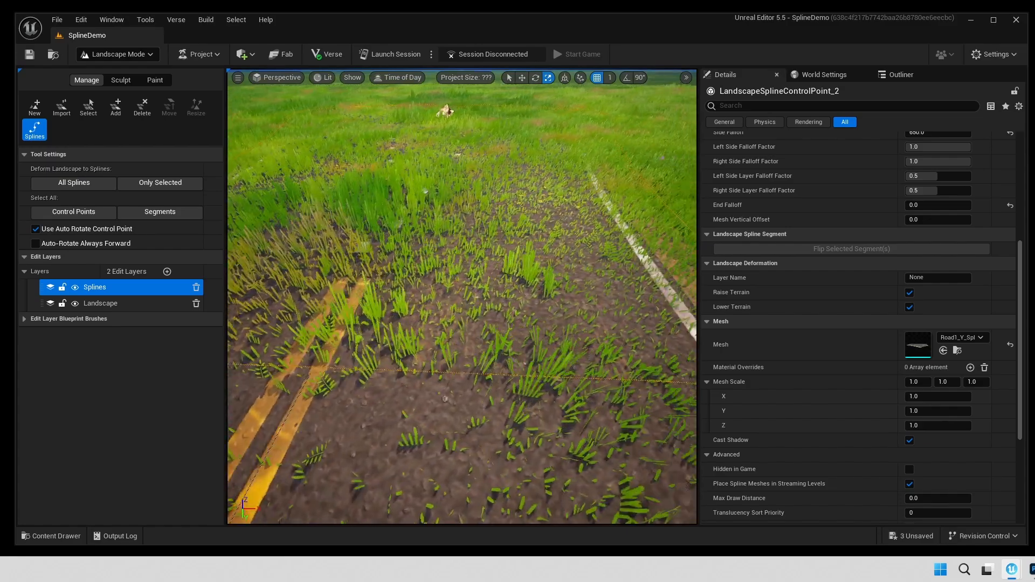
{"action": "right_click_drag", "start_coordinate": [461, 296], "coordinate": [489, 431]}
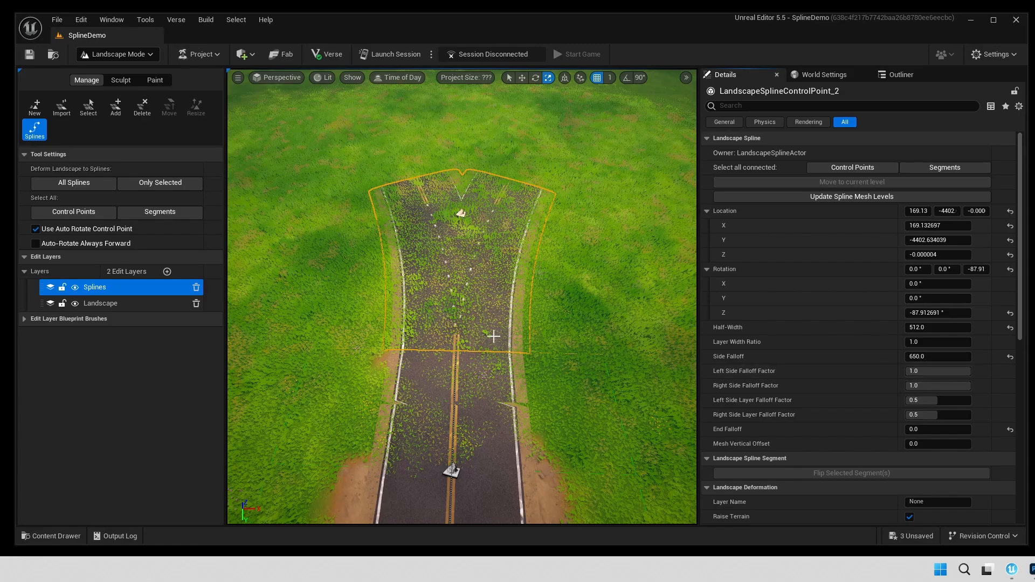
{"action": "right_click_drag", "start_coordinate": [494, 331], "coordinate": [335, 261]}
{"action": "key", "text": "s"}
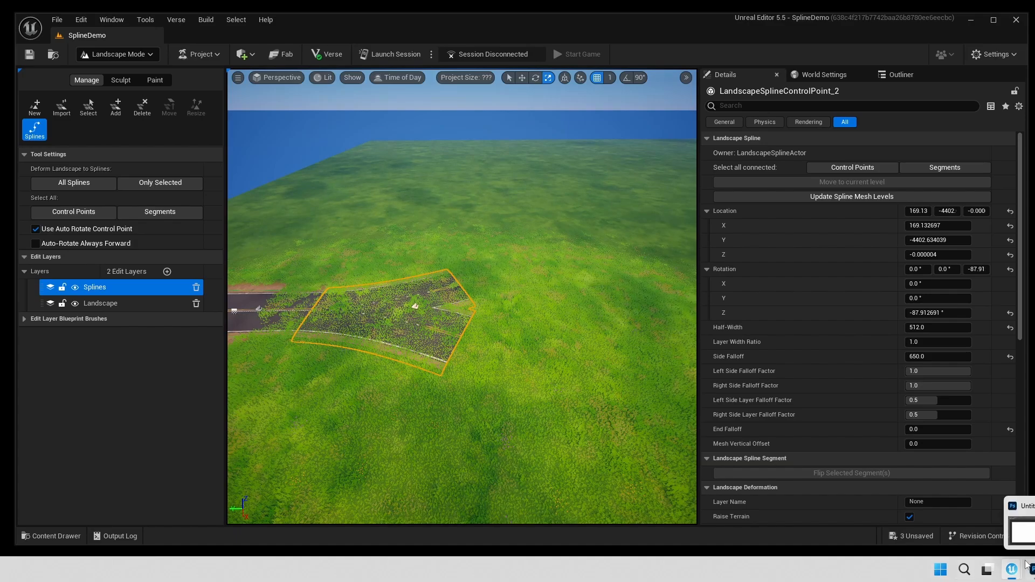
- Examine the RoadConnect1, RoadConnect2 and RoadConnect3 sockets of the Road1_Y_Split mesh in the static mesh editor, and minimize the editor
{"action": "left_click", "coordinate": [992, 521]}
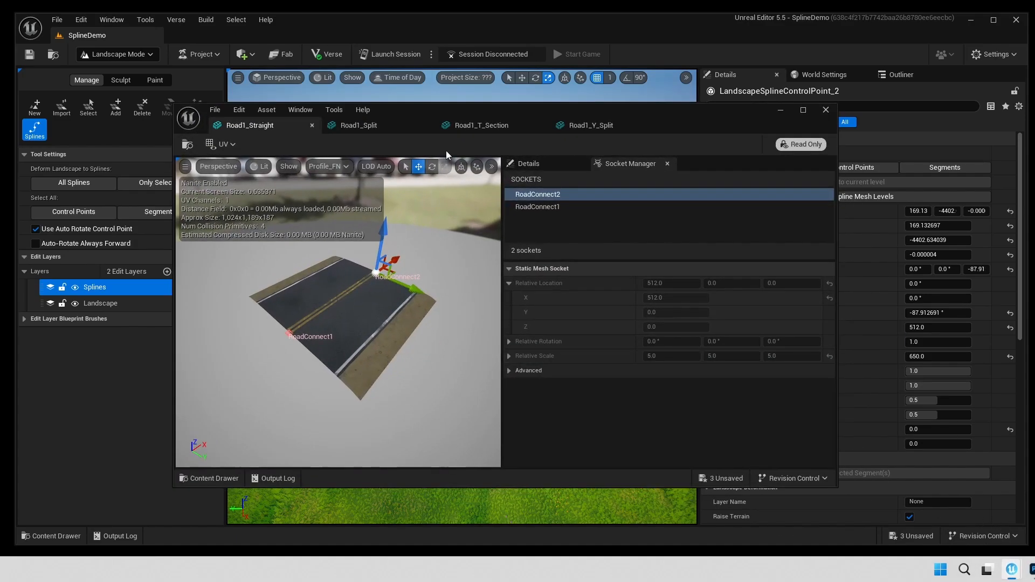
{"action": "left_click", "coordinate": [580, 126]}
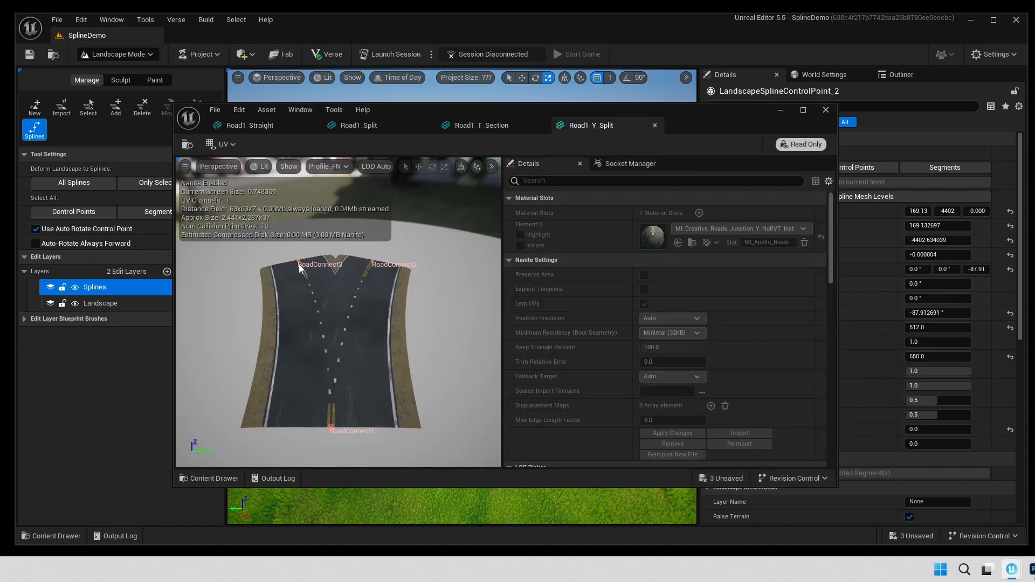
{"action": "left_click", "coordinate": [322, 269]}
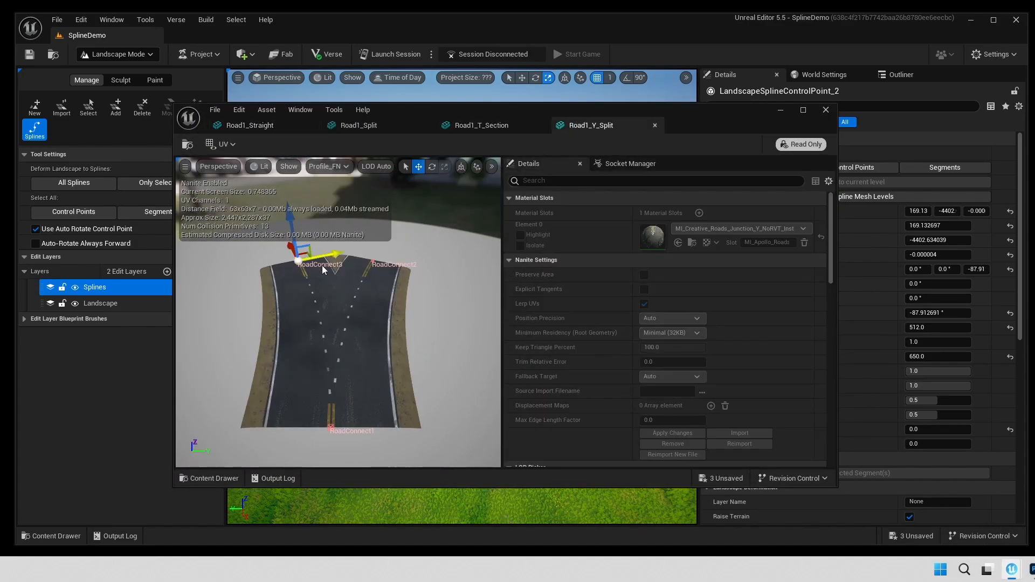
{"action": "left_click", "coordinate": [373, 265]}
{"action": "left_click", "coordinate": [333, 429]}
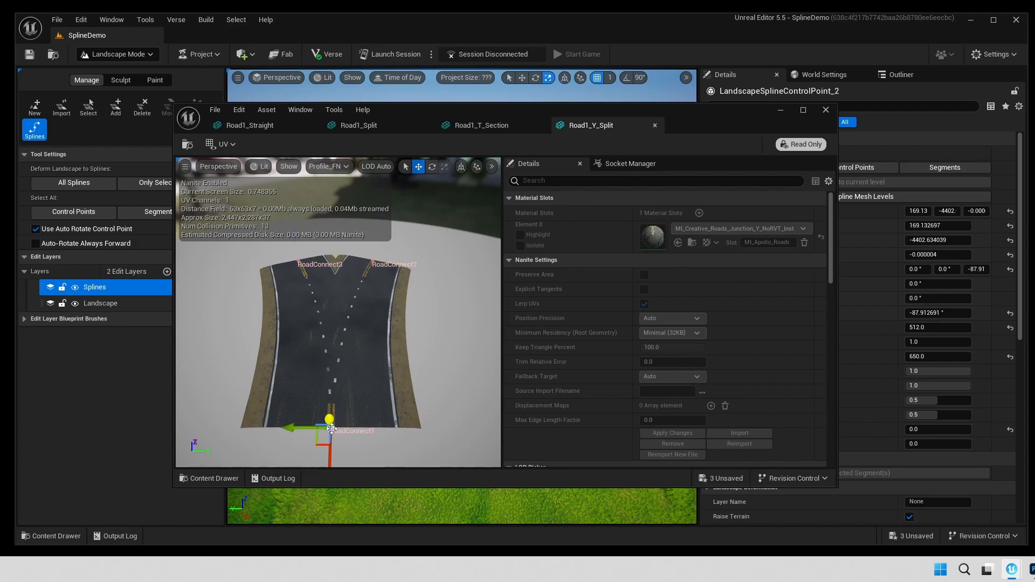
{"action": "left_click", "coordinate": [300, 262]}
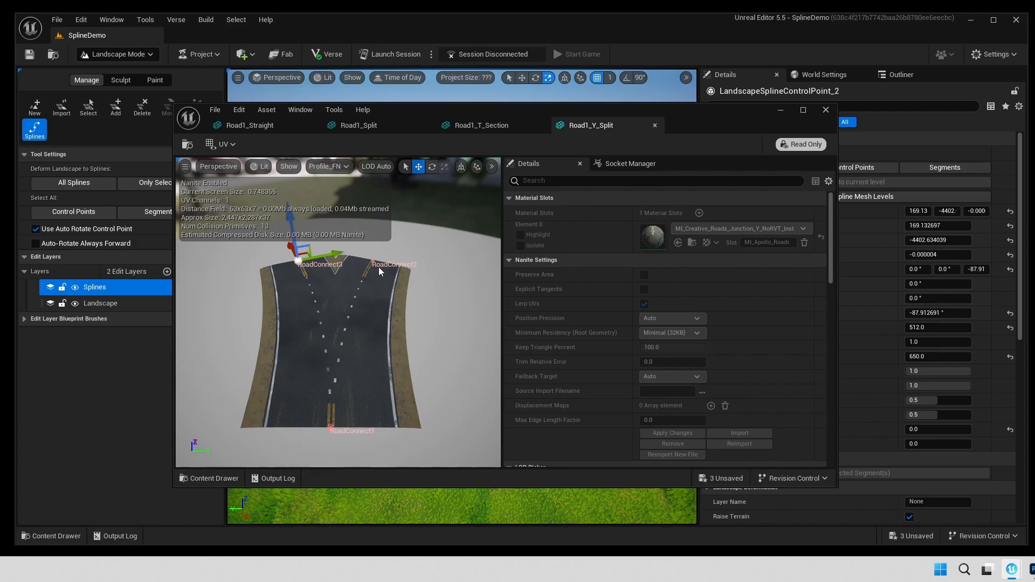
{"action": "left_click", "coordinate": [374, 263]}
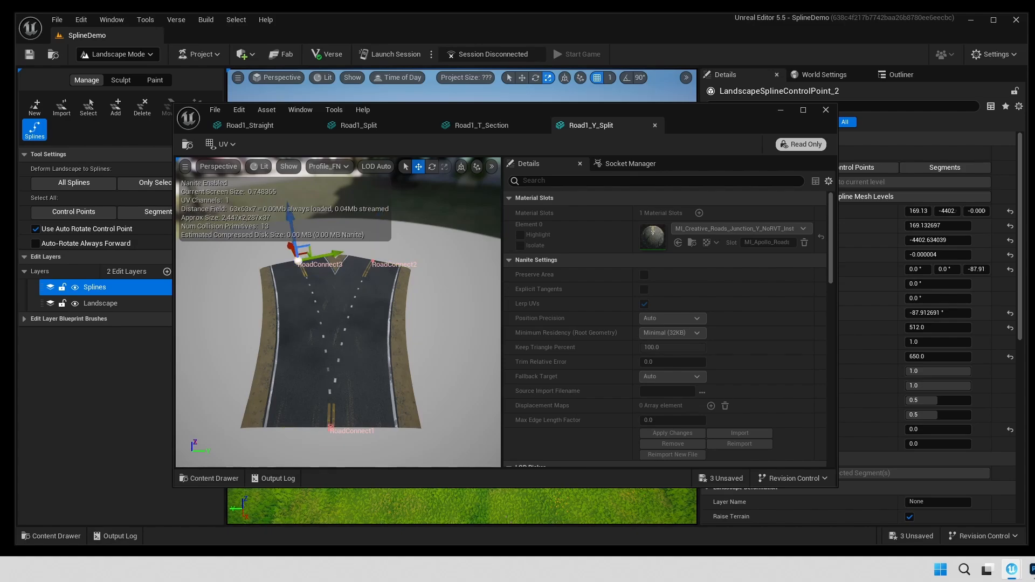
{"action": "left_click", "coordinate": [300, 264]}
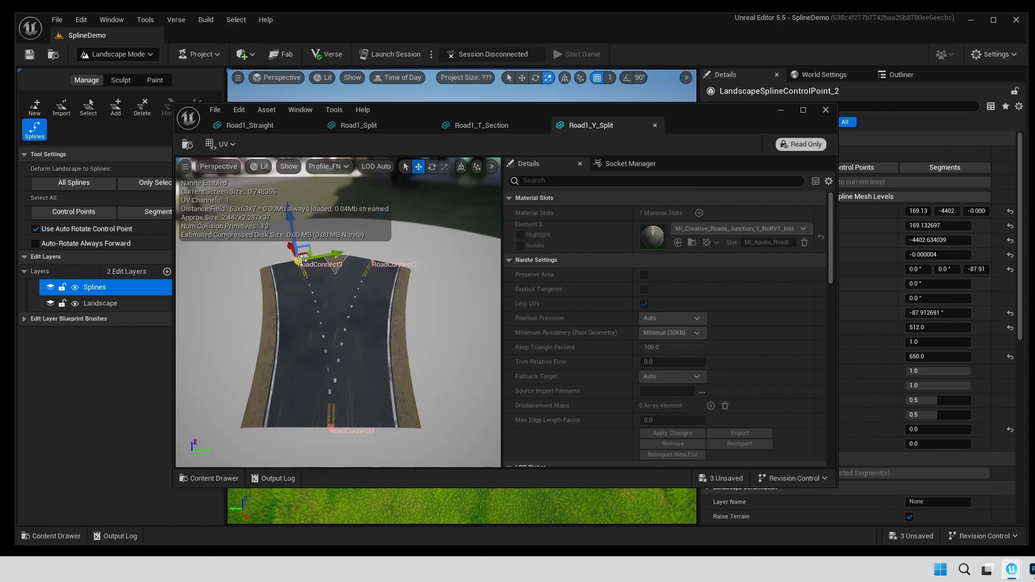
{"action": "left_click", "coordinate": [375, 266]}
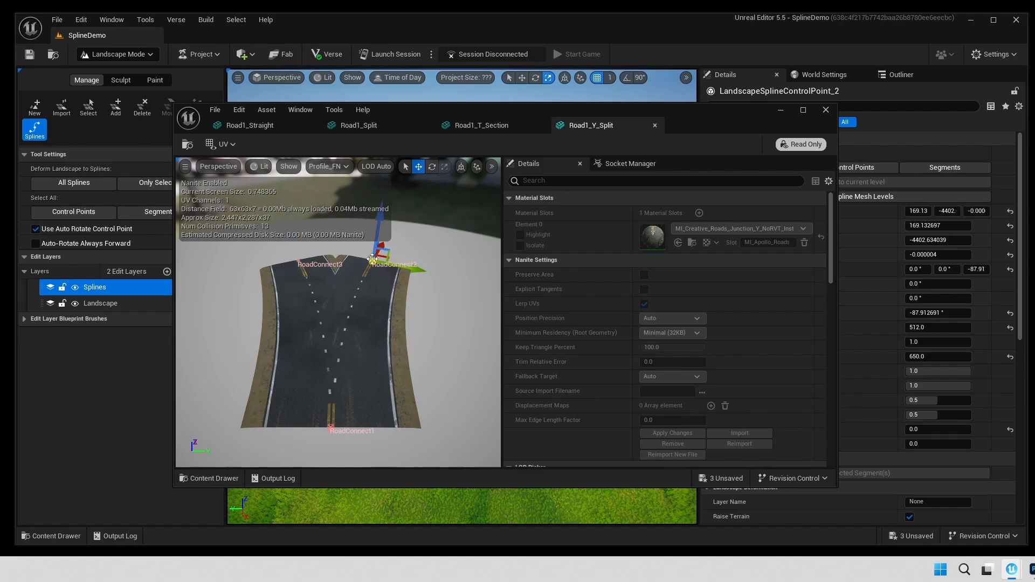
{"action": "left_click", "coordinate": [333, 427]}
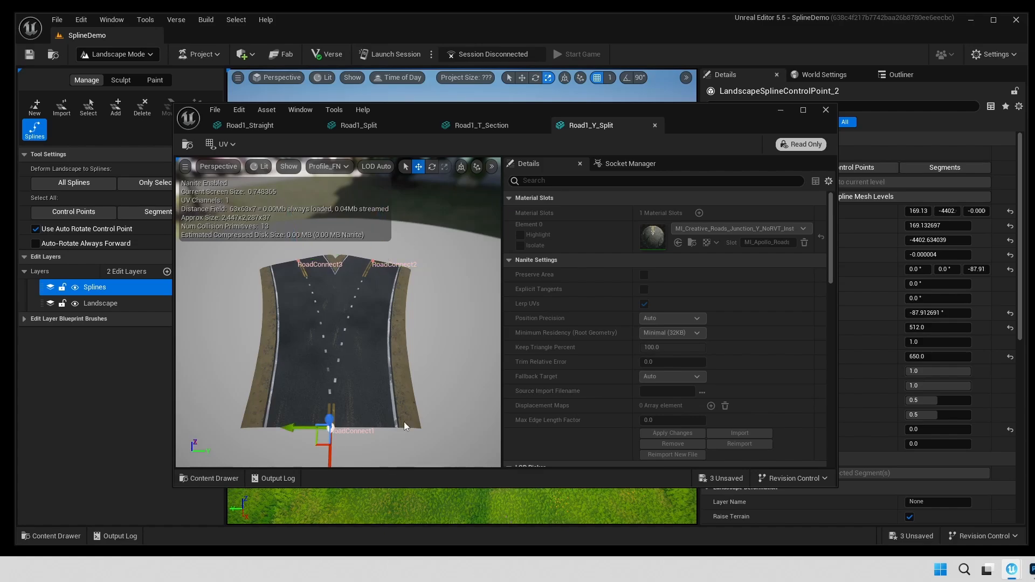
{"action": "left_click", "coordinate": [782, 112]}
- Inspect the control point where the straight road meets the Y split, and reselect the Y split's control point with the move gizmo
{"action": "mouse_move", "coordinate": [407, 358]}
{"action": "right_mouse_down"}
{"action": "mouse_move", "coordinate": [400, 352]}
{"action": "mouse_move", "coordinate": [425, 357]}
{"action": "right_mouse_up"}
{"action": "key", "text": "w"}
{"action": "key", "text": "a"}
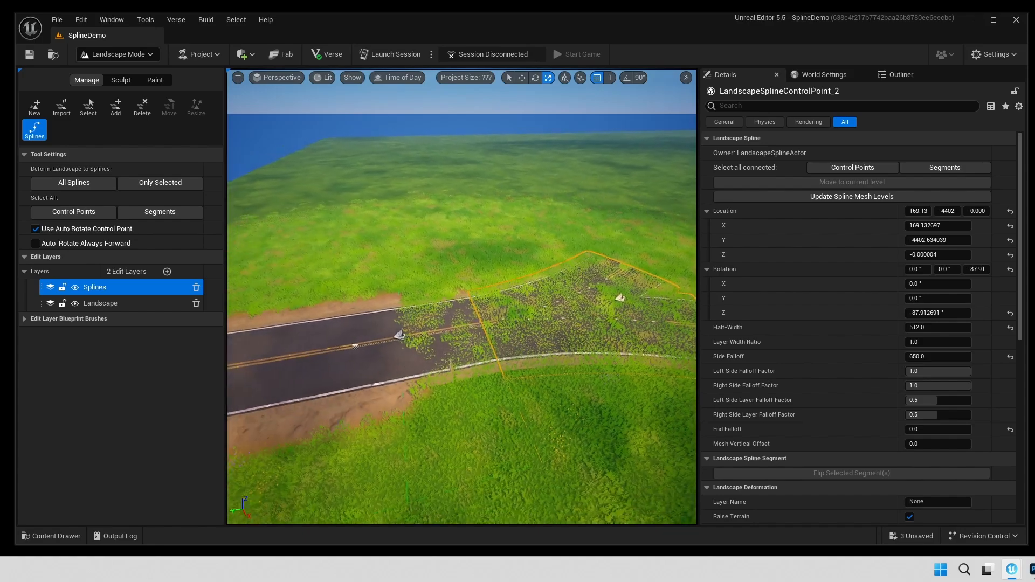
{"action": "left_click", "coordinate": [412, 333]}
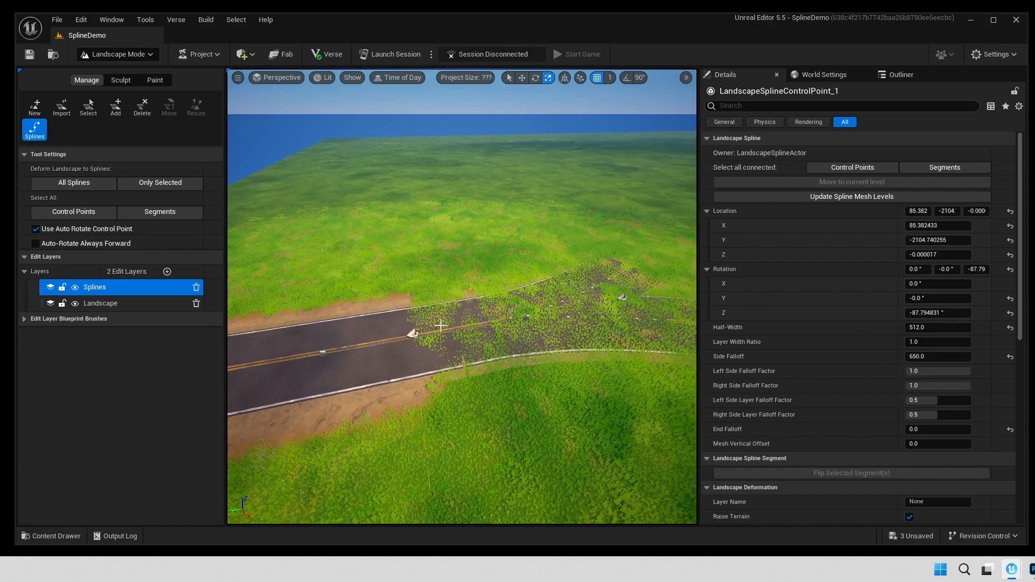
{"action": "key", "text": "w"}
{"action": "right_click_drag", "start_coordinate": [422, 332], "coordinate": [510, 351]}
{"action": "left_click", "coordinate": [500, 303], "text": "ctrl"}
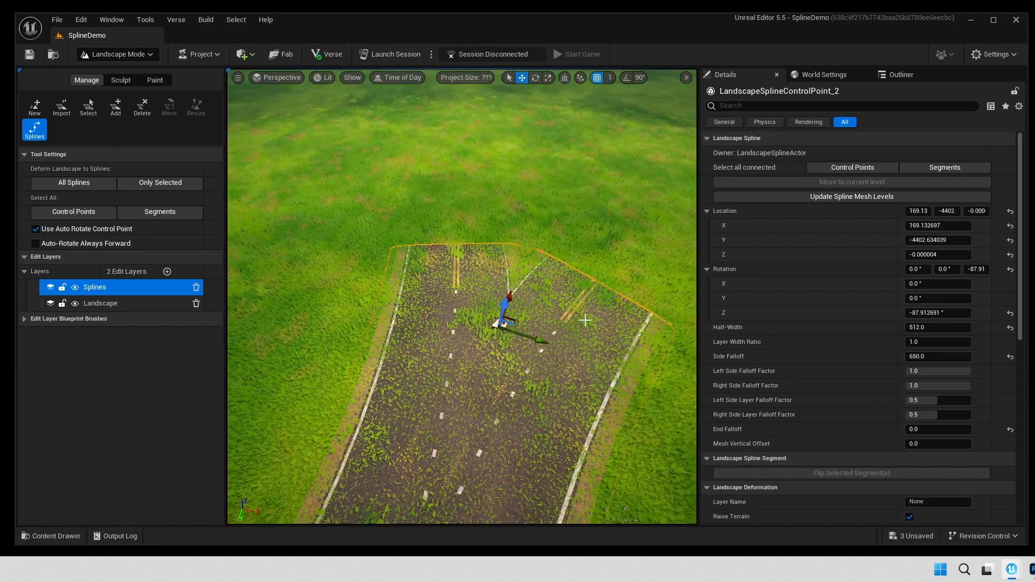
{"action": "right_click_drag", "start_coordinate": [404, 203], "coordinate": [494, 267]}
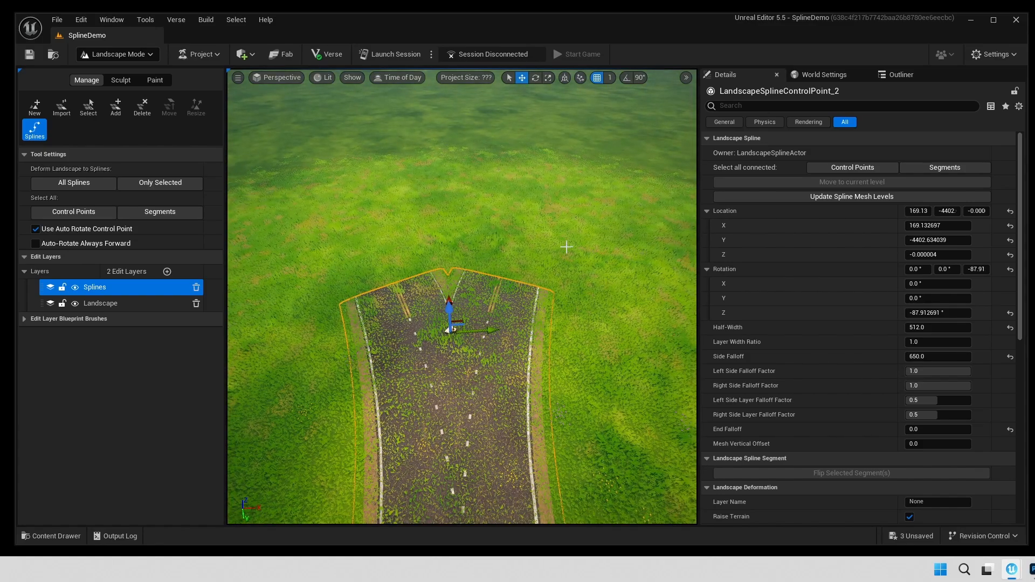
- Extend the Y split with a road segment on each branch, ending in new control points, and check the RoadConnect2 socket in the mesh editor
{"action": "left_click", "coordinate": [564, 166], "text": "ctrl"}
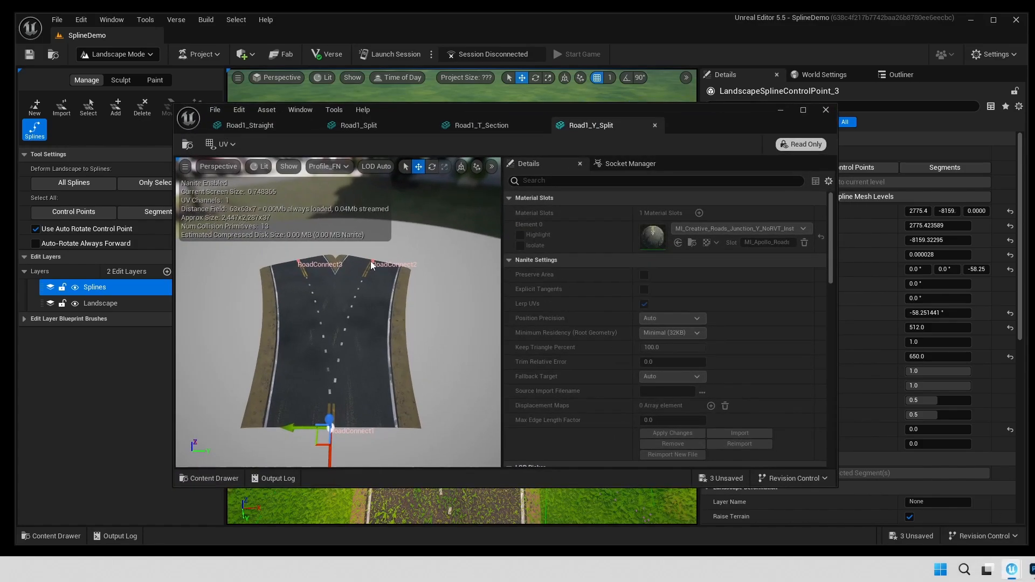
{"action": "left_click", "coordinate": [372, 263]}
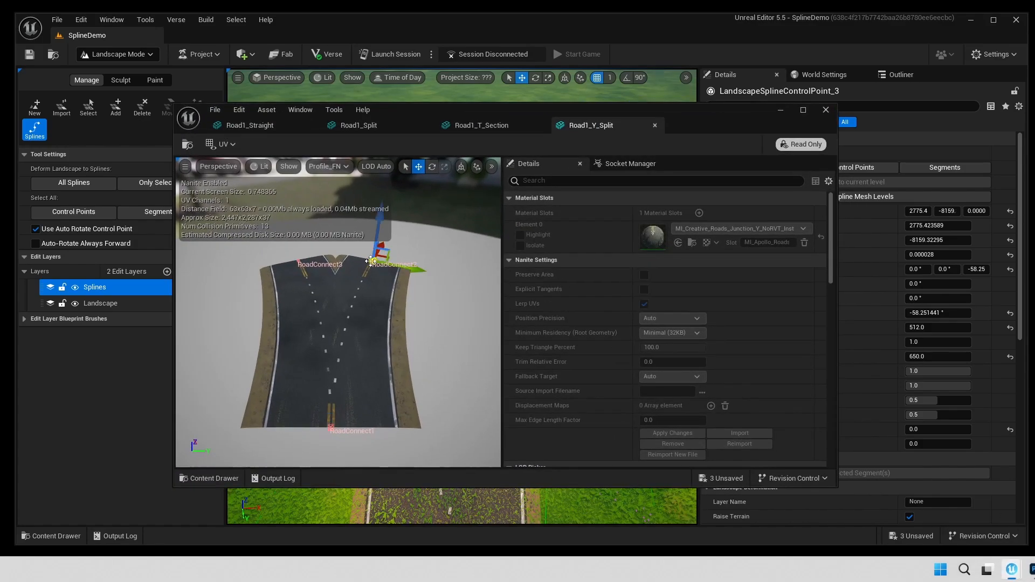
{"action": "left_click", "coordinate": [780, 110]}
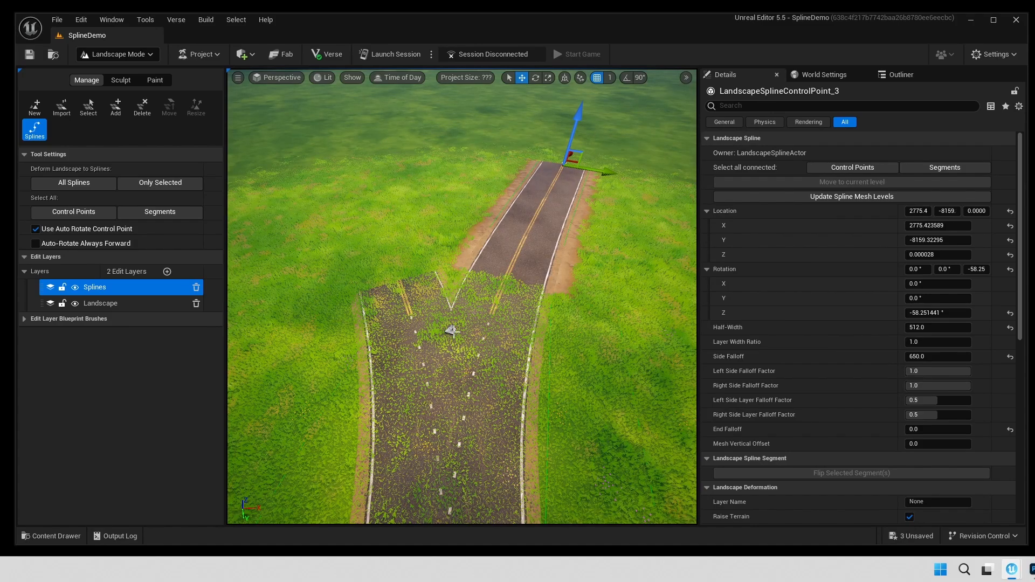
{"action": "left_click", "coordinate": [450, 330]}
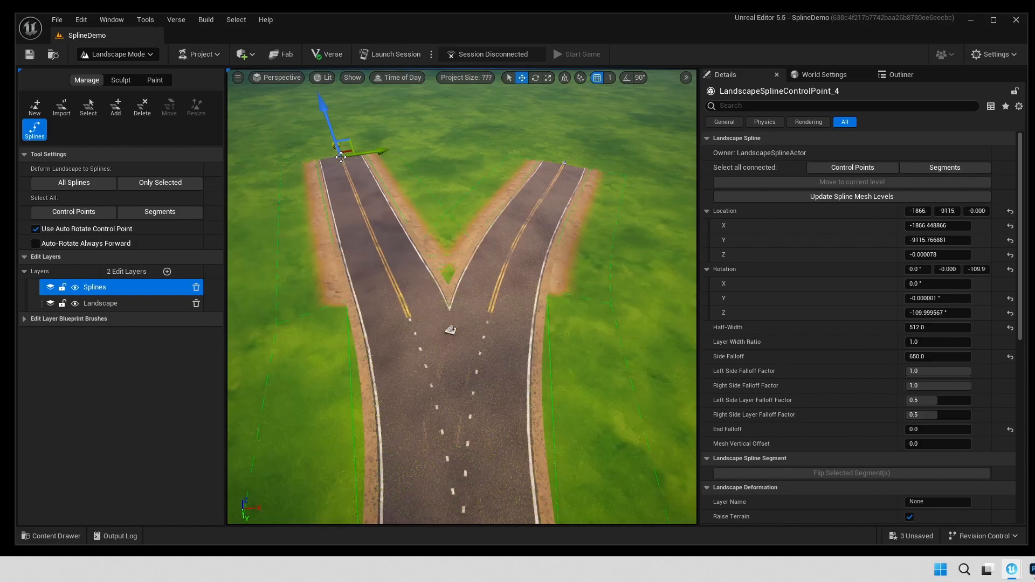
- Move the left branch's end control point outward to about X -3320, Y -9770 and auto-rotate it along the curve
{"action": "right_click_drag", "start_coordinate": [339, 155], "coordinate": [340, 155]}
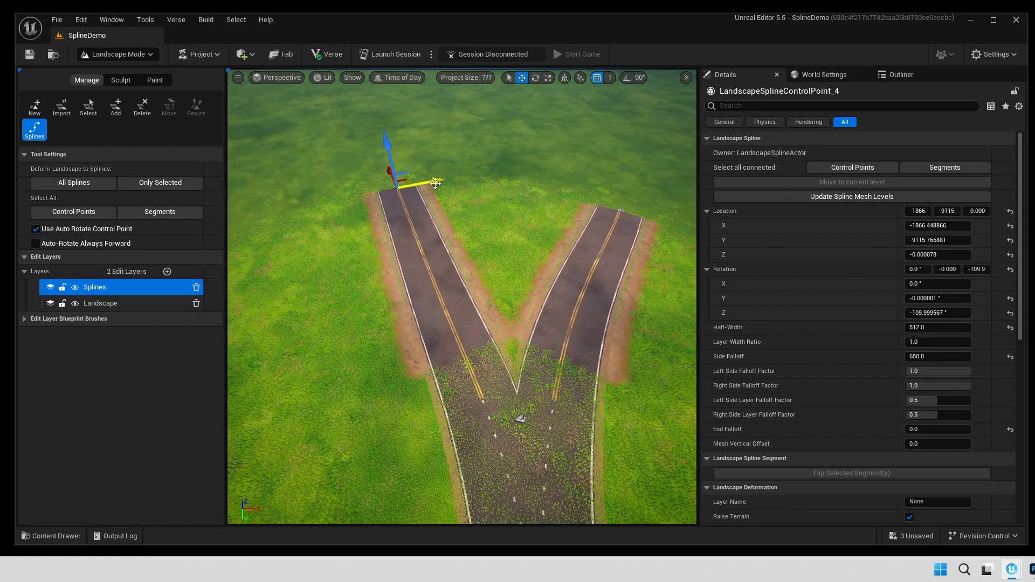
{"action": "left_click_drag", "start_coordinate": [436, 183], "coordinate": [501, 176]}
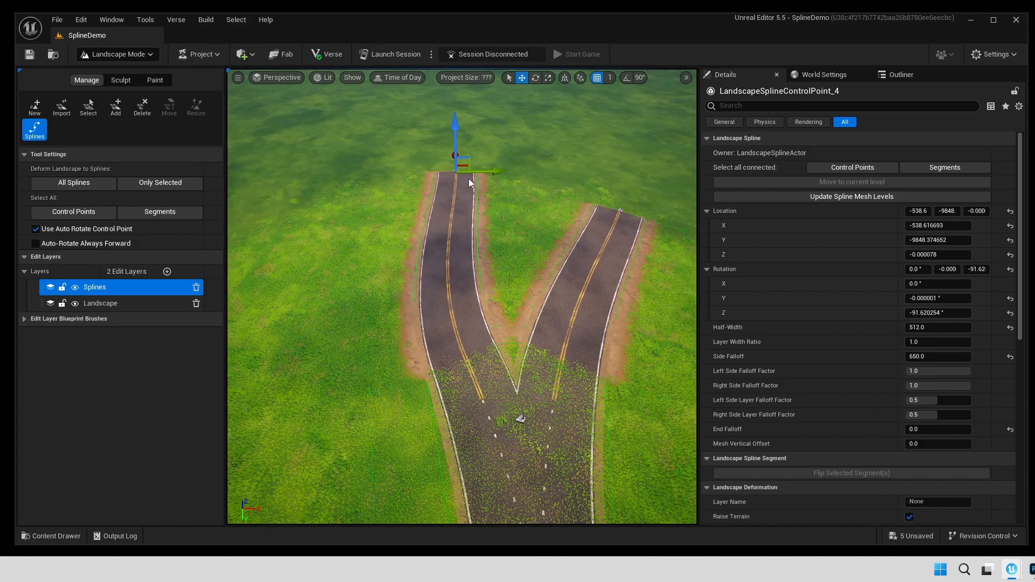
{"action": "mouse_move", "coordinate": [495, 173]}
{"action": "right_mouse_down"}
{"action": "mouse_move", "coordinate": [442, 174]}
{"action": "mouse_move", "coordinate": [497, 171]}
{"action": "right_mouse_up"}
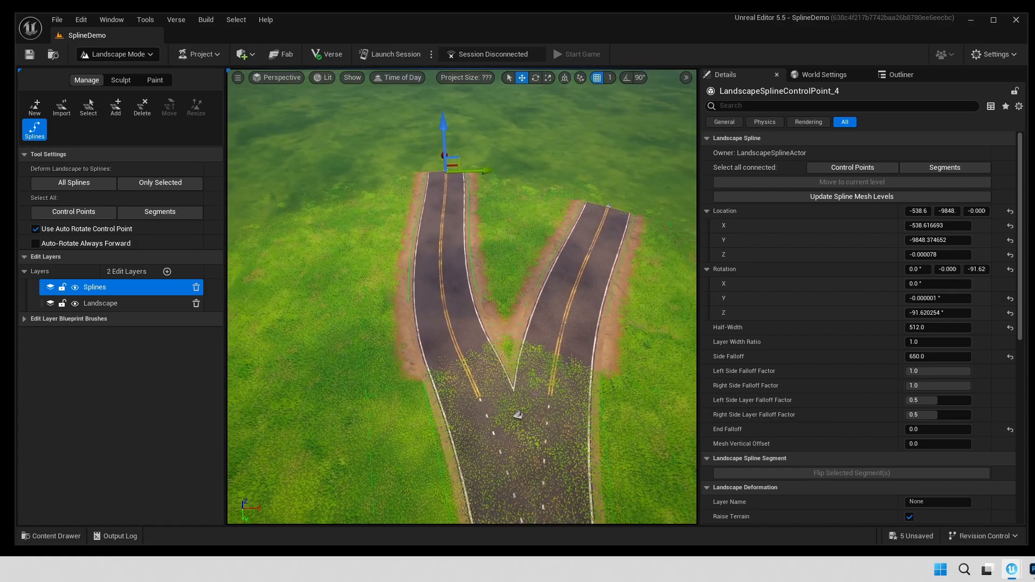
{"action": "left_click_drag", "start_coordinate": [489, 172], "coordinate": [373, 172]}
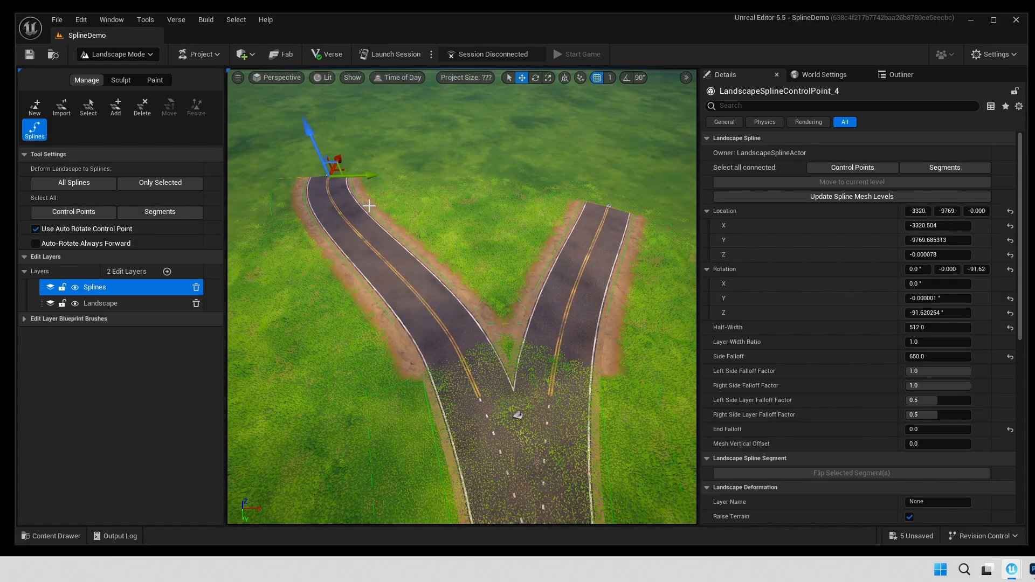
{"action": "key", "text": "r"}
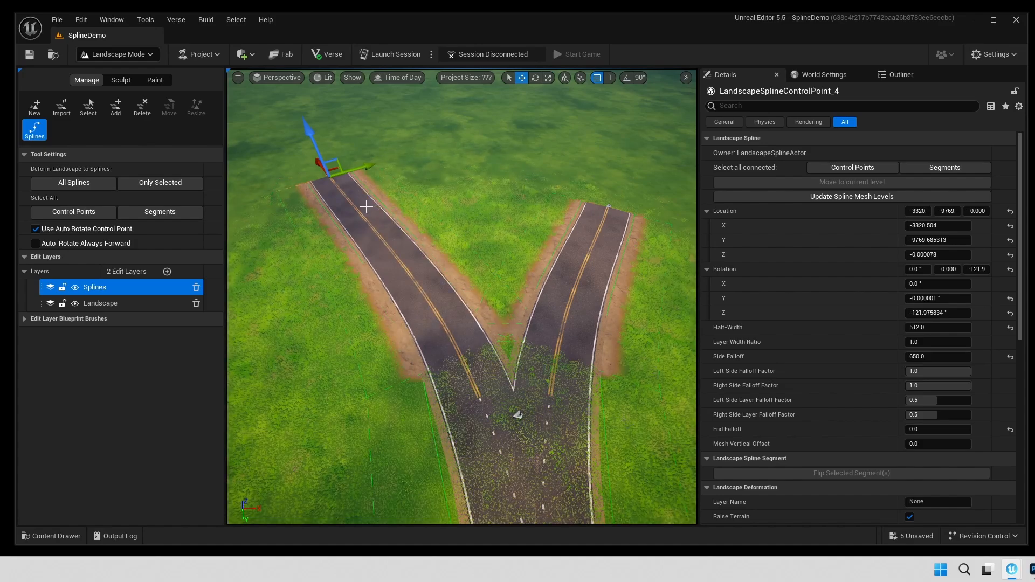
- Move the right branch's end control point farther outward so the two branches spread apart evenly
{"action": "left_click", "coordinate": [610, 206]}
{"action": "left_click", "coordinate": [609, 206]}
{"action": "right_click_drag", "start_coordinate": [599, 211], "coordinate": [625, 211]}
{"action": "left_click_drag", "start_coordinate": [599, 204], "coordinate": [617, 206]}
{"action": "right_click_drag", "start_coordinate": [606, 225], "coordinate": [608, 247]}
{"action": "left_click_drag", "start_coordinate": [624, 271], "coordinate": [672, 213]}
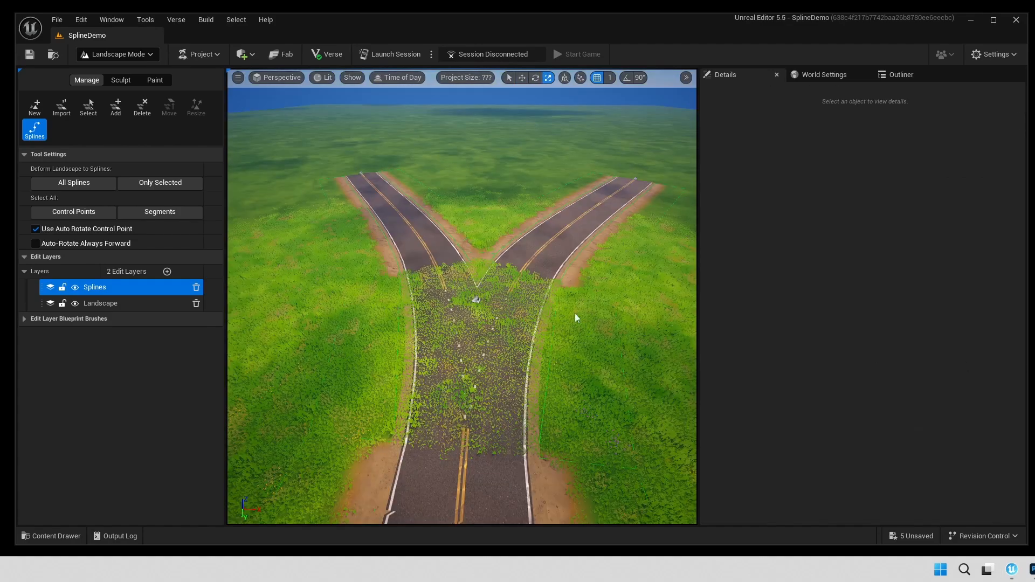
- Set the Layer Name of the Y split's control point to Layer1
{"action": "right_click_drag", "start_coordinate": [468, 262], "coordinate": [465, 325]}
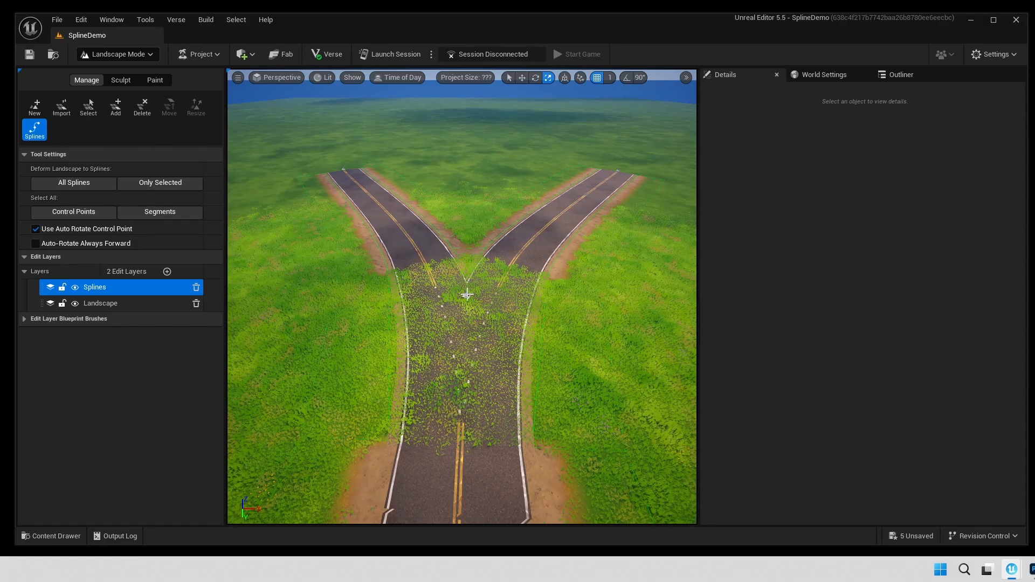
{"action": "left_click", "coordinate": [467, 294]}
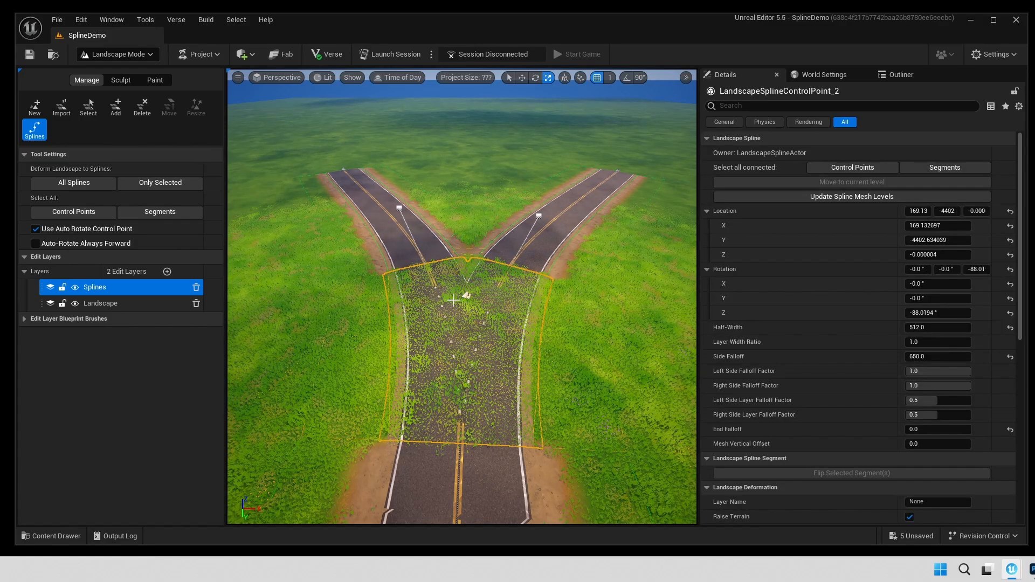
{"action": "left_click", "coordinate": [372, 322]}
{"action": "left_click", "coordinate": [468, 300]}
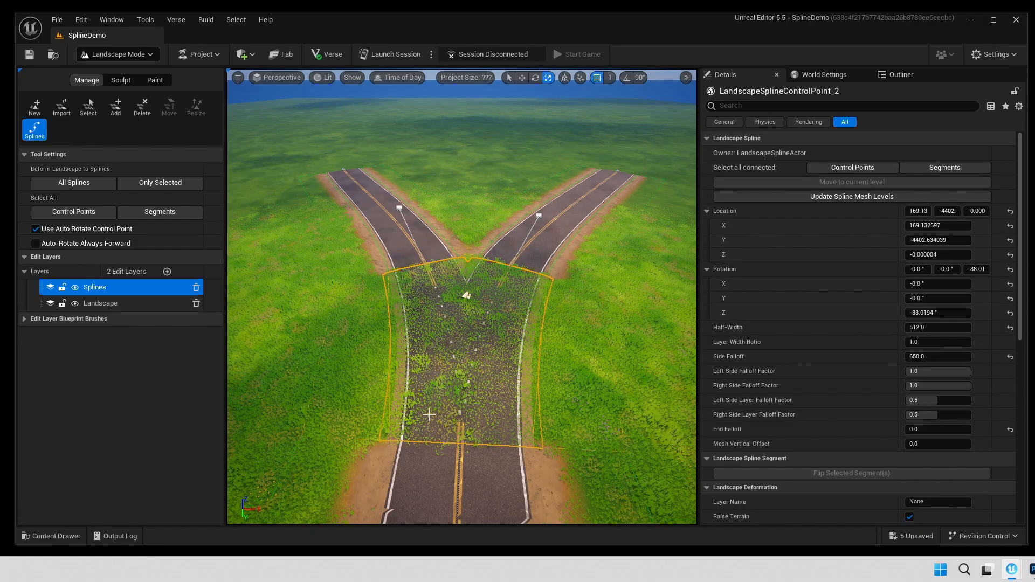
{"action": "scroll", "coordinate": [797, 404], "scroll_direction": "down", "scroll_amount": 5}
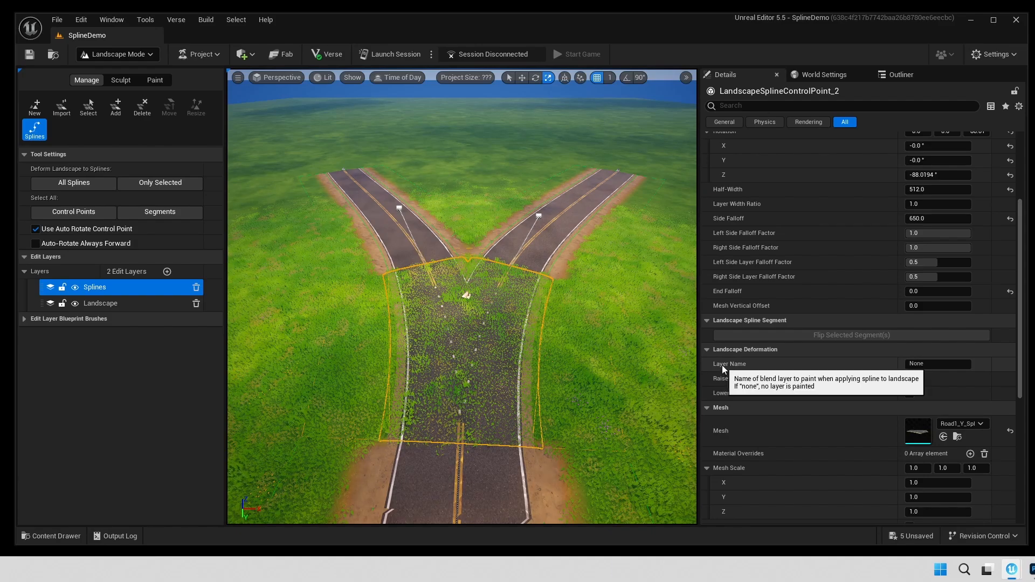
{"action": "left_click", "coordinate": [922, 366]}
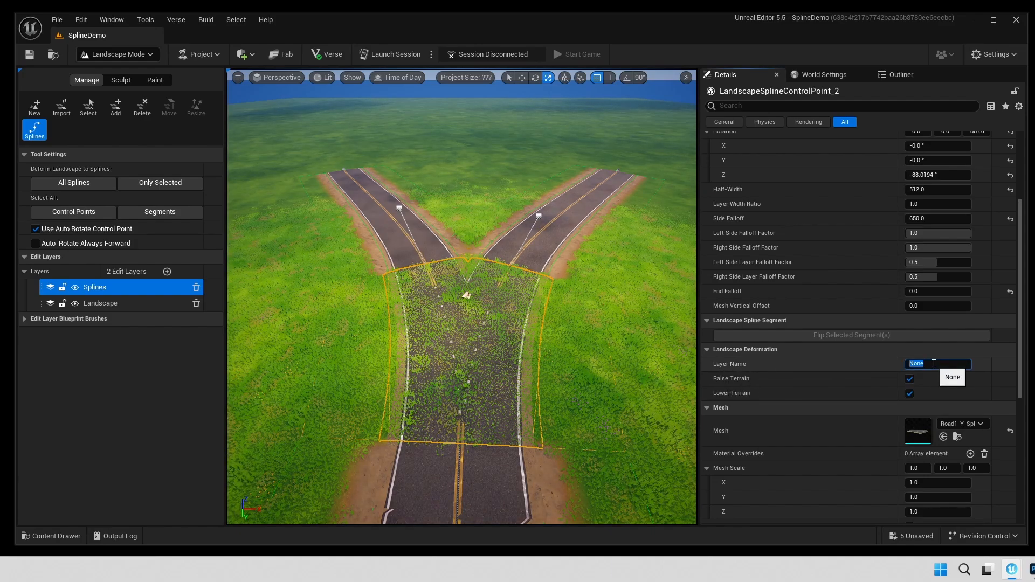
{"action": "type", "text": "Layer1"}
{"action": "key", "text": "Return"}
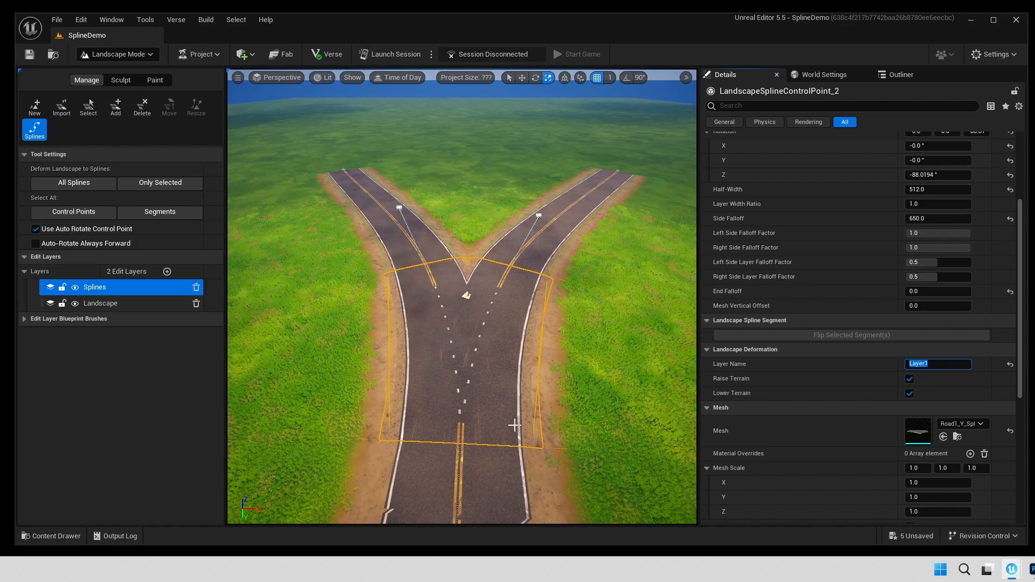
- Assign the Road Split static mesh to the right branch's end control point, searching the assets for "road"
{"action": "right_click_drag", "start_coordinate": [524, 303], "coordinate": [561, 334]}
{"action": "key", "text": "w"}
{"action": "left_click", "coordinate": [488, 318]}
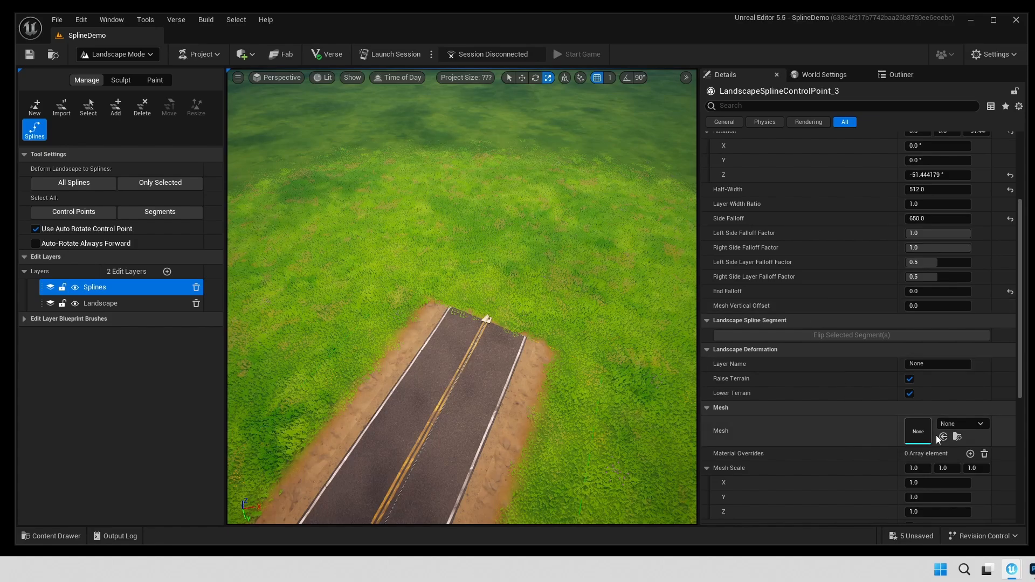
{"action": "left_click", "coordinate": [968, 425]}
{"action": "type", "text": "road"}
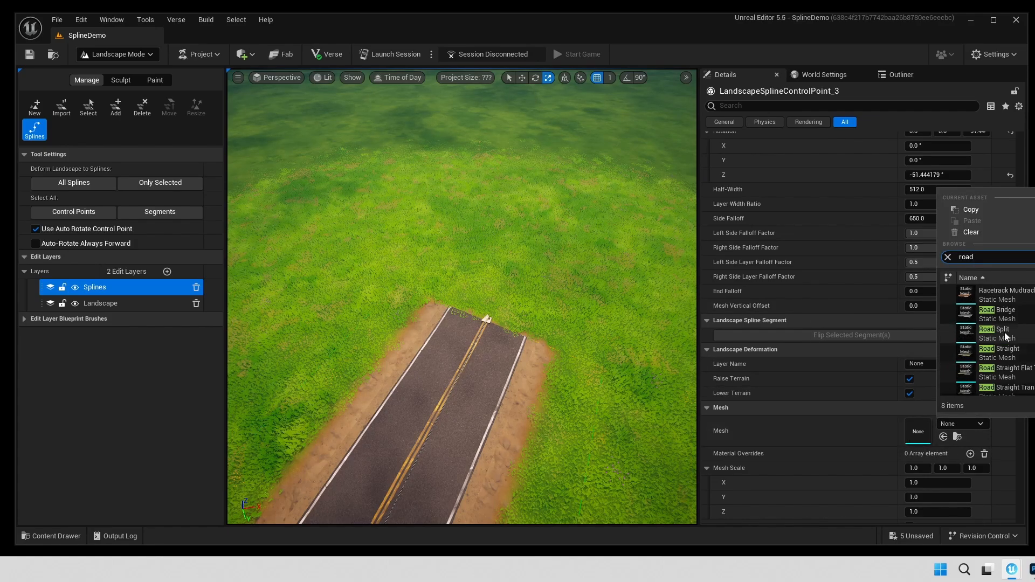
{"action": "left_click", "coordinate": [1004, 333]}
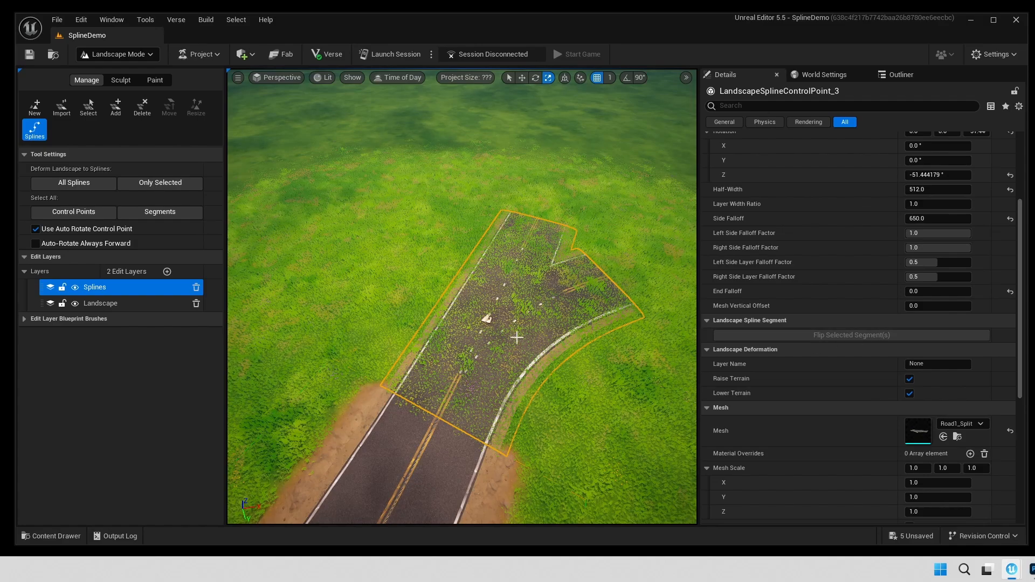
- Extend the Road Split with two new road segments, one curving off to the right and one continuing straight ahead
{"action": "right_click_drag", "start_coordinate": [512, 342], "coordinate": [453, 358]}
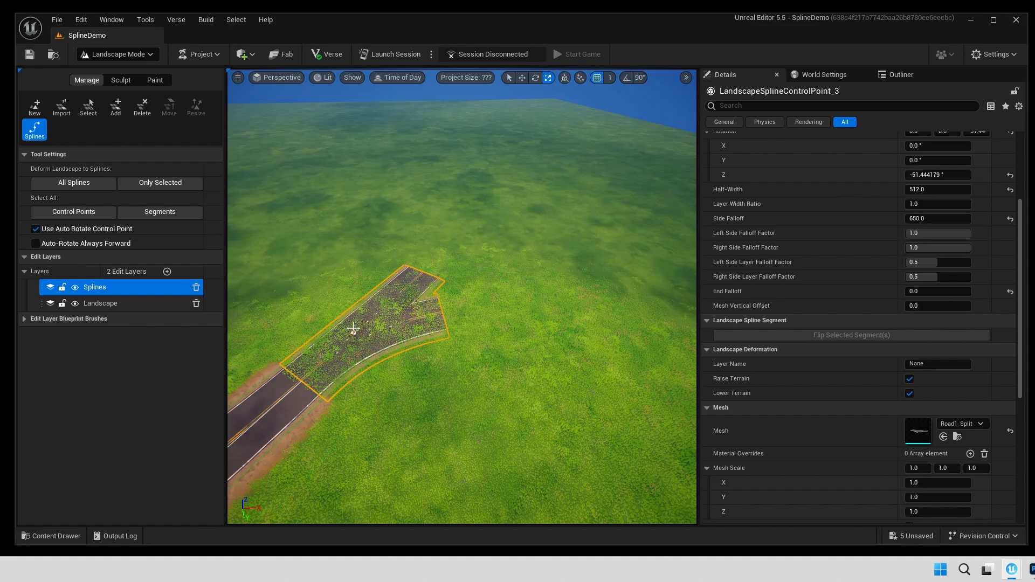
{"action": "left_click", "coordinate": [640, 294], "text": "ctrl"}
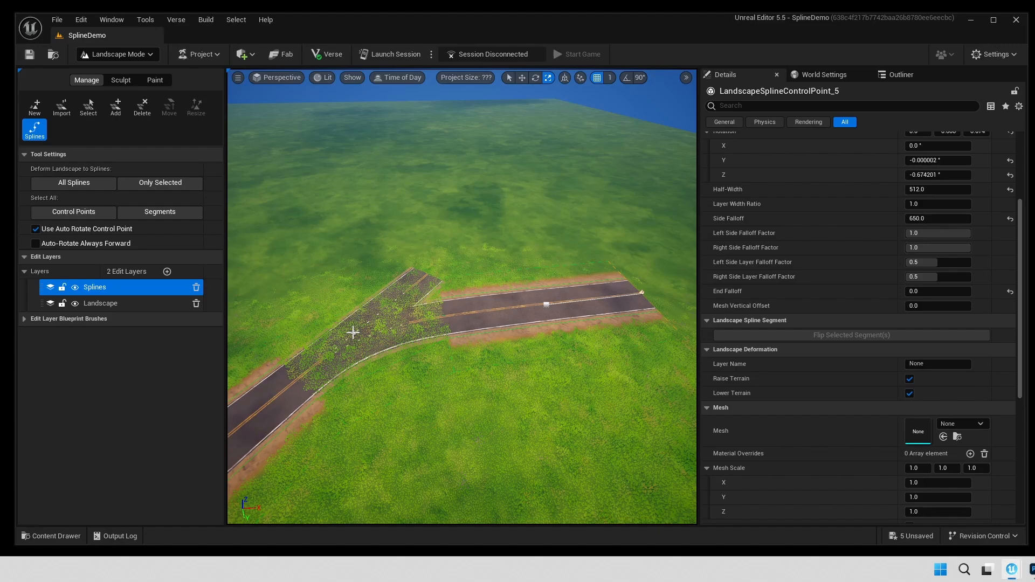
{"action": "left_click", "coordinate": [355, 329]}
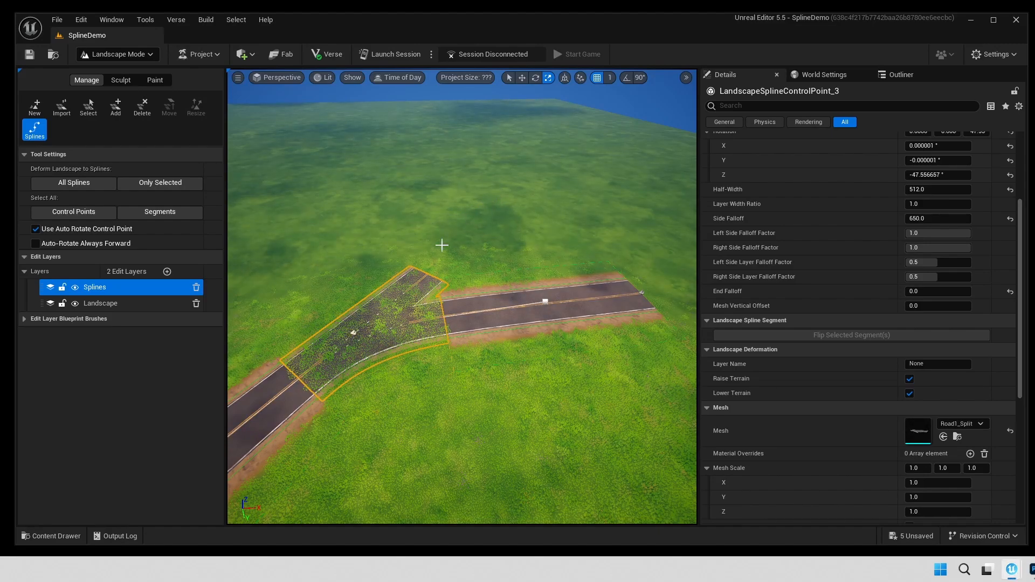
{"action": "left_click", "coordinate": [504, 194], "text": "ctrl"}
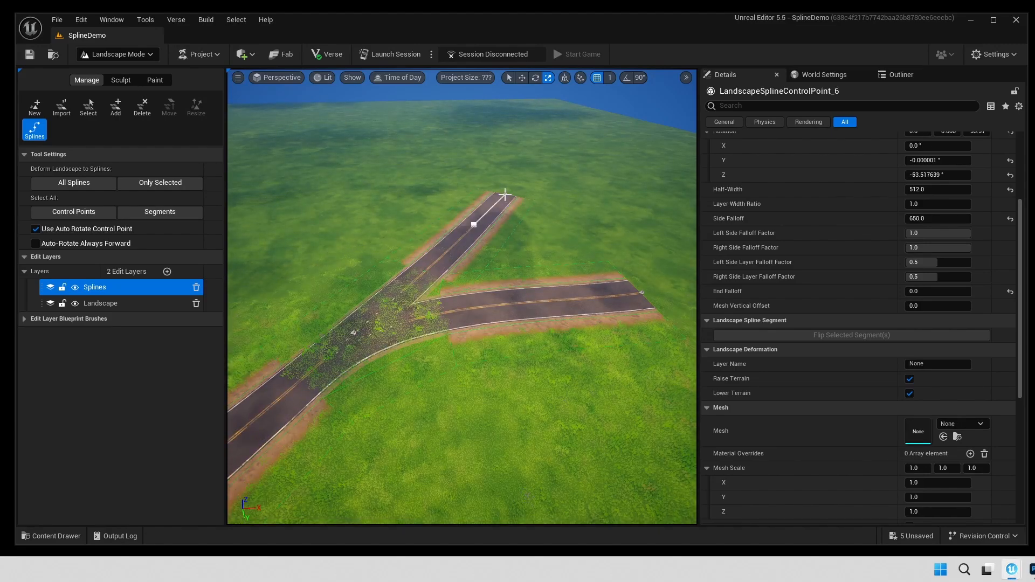
- Set the End Falloff to 2000 on the end control point of the road curving right from the Road Split
{"action": "right_click_drag", "start_coordinate": [505, 195], "coordinate": [468, 216]}
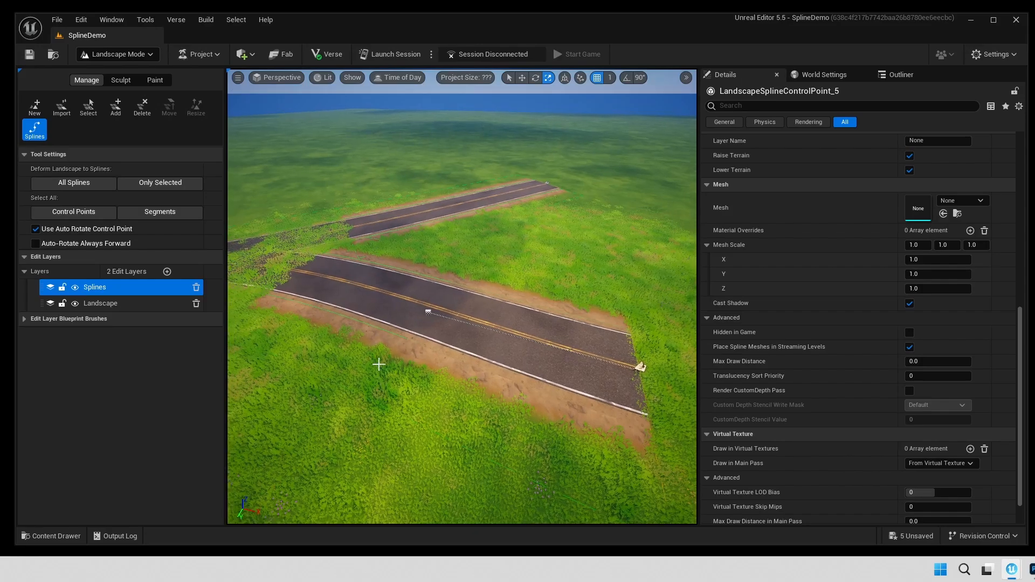
{"action": "right_click_drag", "start_coordinate": [532, 376], "coordinate": [561, 399]}
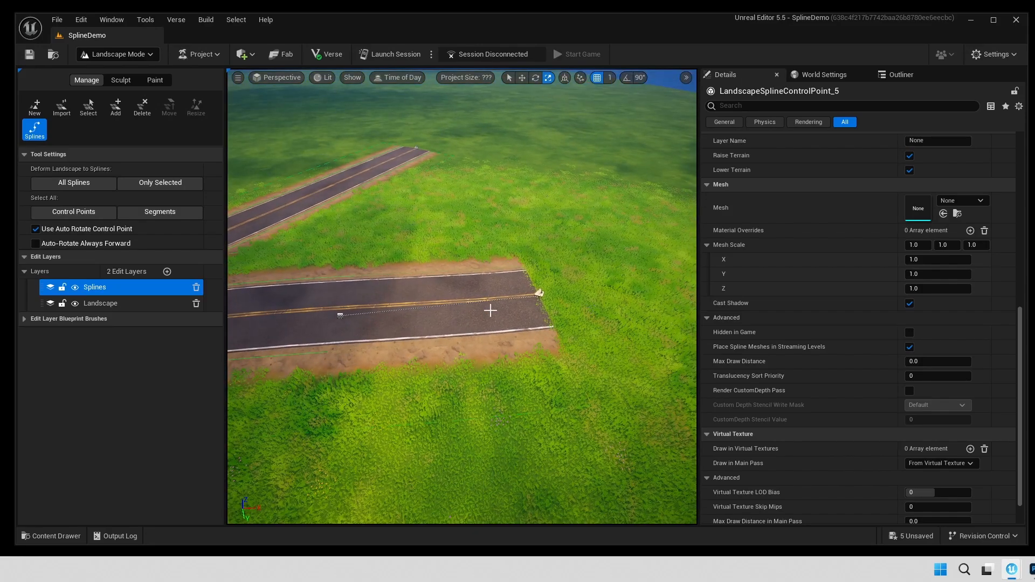
{"action": "right_click_drag", "start_coordinate": [382, 333], "coordinate": [416, 332]}
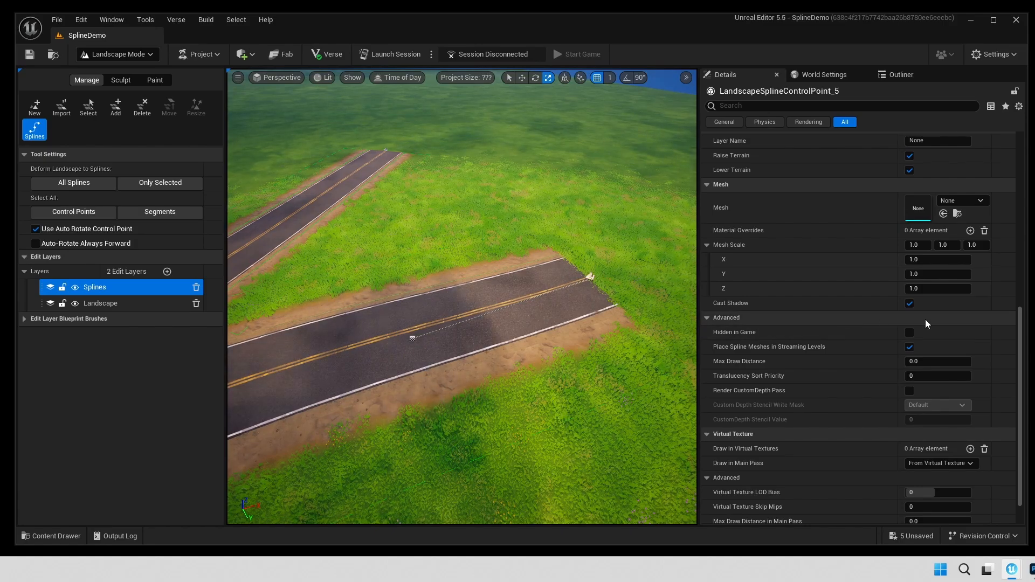
{"action": "scroll", "coordinate": [968, 321], "scroll_direction": "up", "scroll_amount": 4}
{"action": "scroll", "coordinate": [966, 319], "scroll_direction": "up", "scroll_amount": 8}
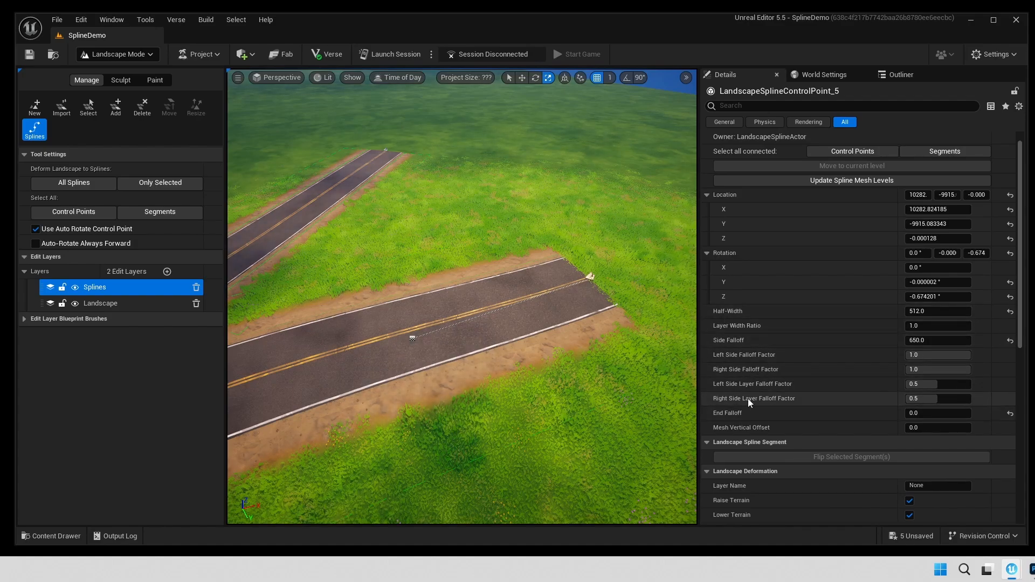
{"action": "scroll", "coordinate": [852, 327], "scroll_direction": "up", "scroll_amount": 1}
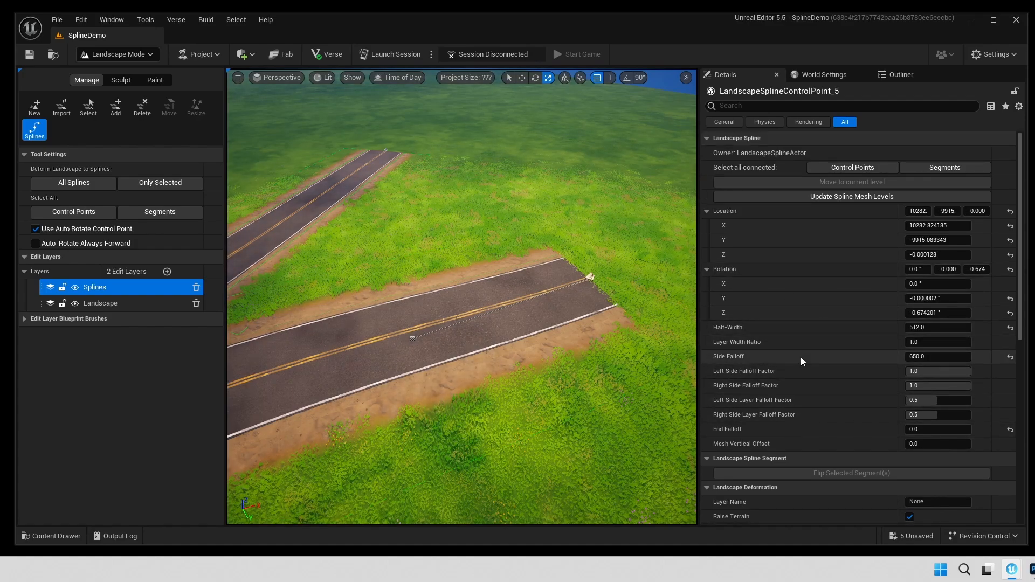
{"action": "scroll", "coordinate": [809, 366], "scroll_direction": "down", "scroll_amount": 2}
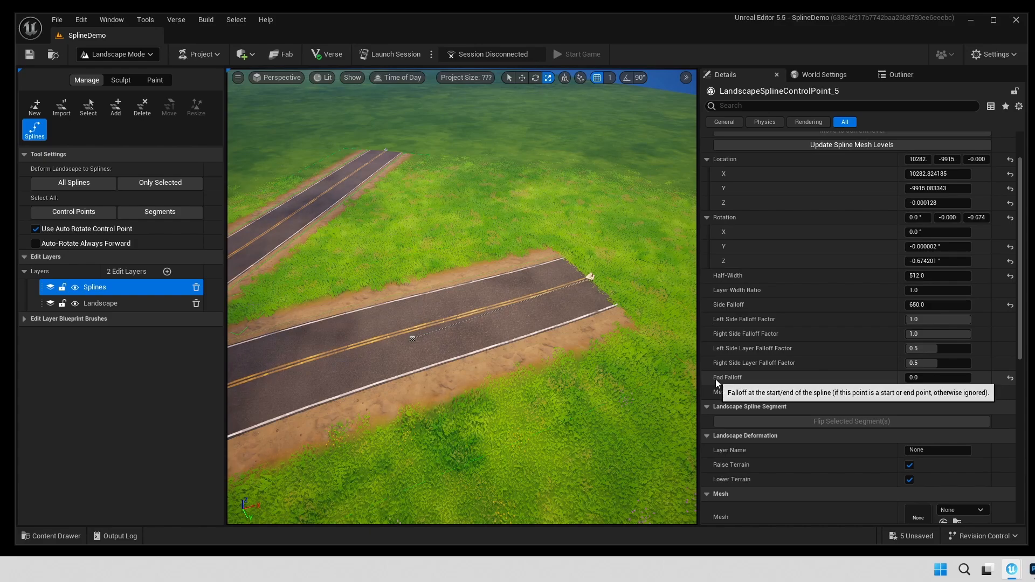
{"action": "left_click", "coordinate": [926, 383]}
{"action": "type", "text": "2000"}
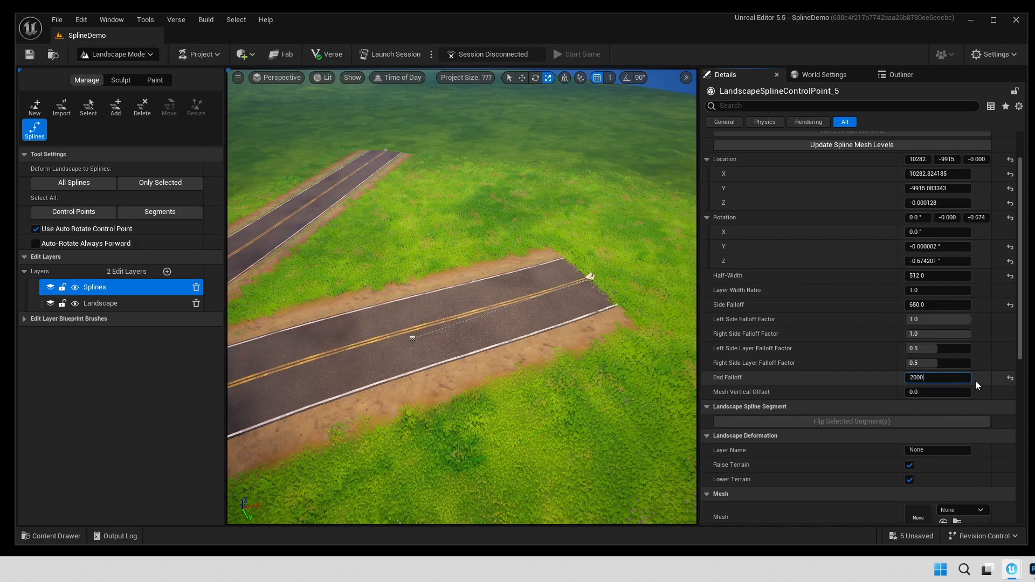
{"action": "key", "text": "Return"}
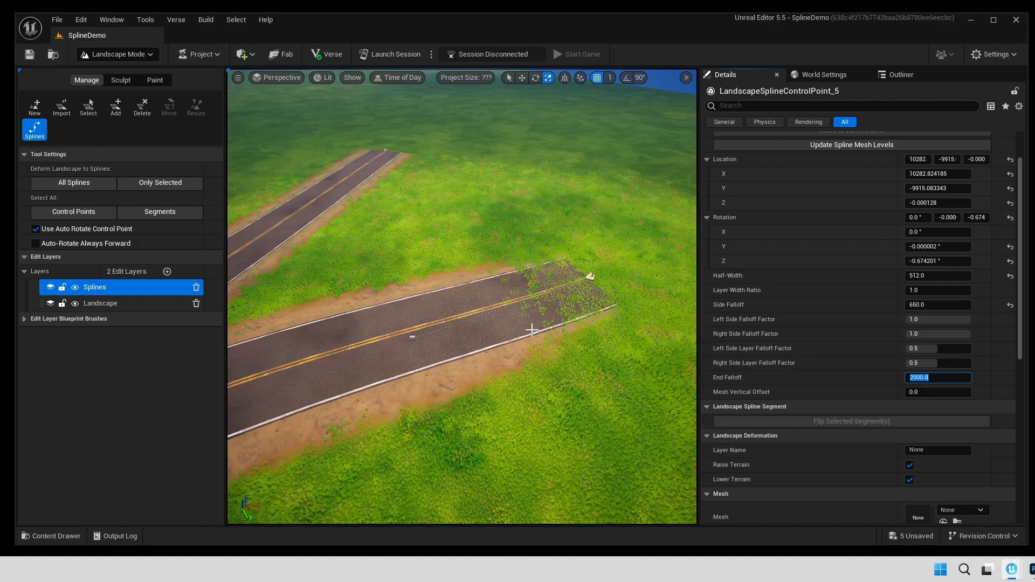
- Set the same end control point's End Falloff to 4000
{"action": "key", "text": "w"}
{"action": "right_click_drag", "start_coordinate": [554, 352], "coordinate": [554, 353]}
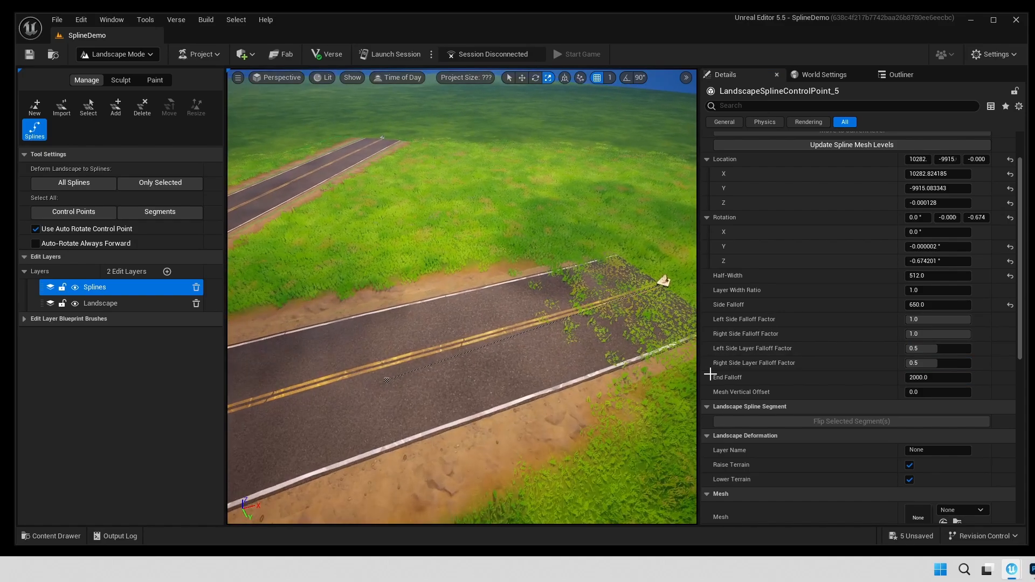
{"action": "left_click", "coordinate": [942, 376]}
{"action": "type", "text": "4000"}
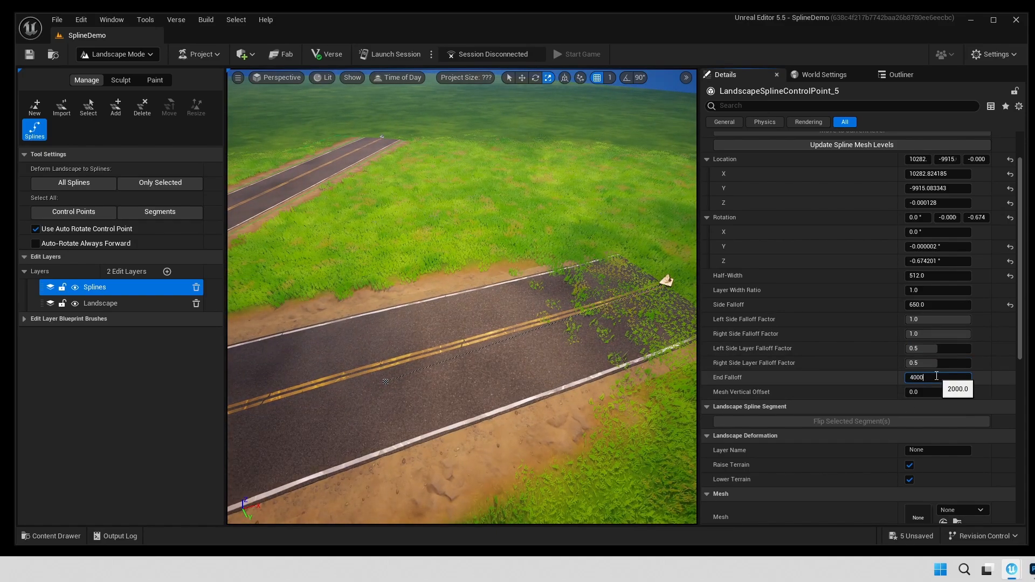
{"action": "key", "text": "Return"}
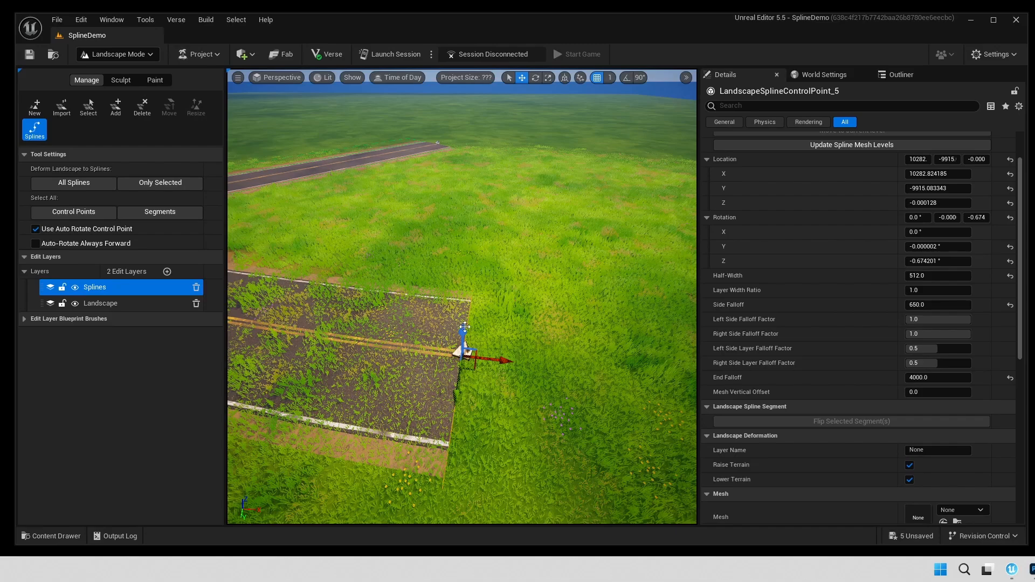
- Lower the road's end control point vertically with the move gizmo
{"action": "left_click_drag", "start_coordinate": [465, 327], "coordinate": [463, 332]}
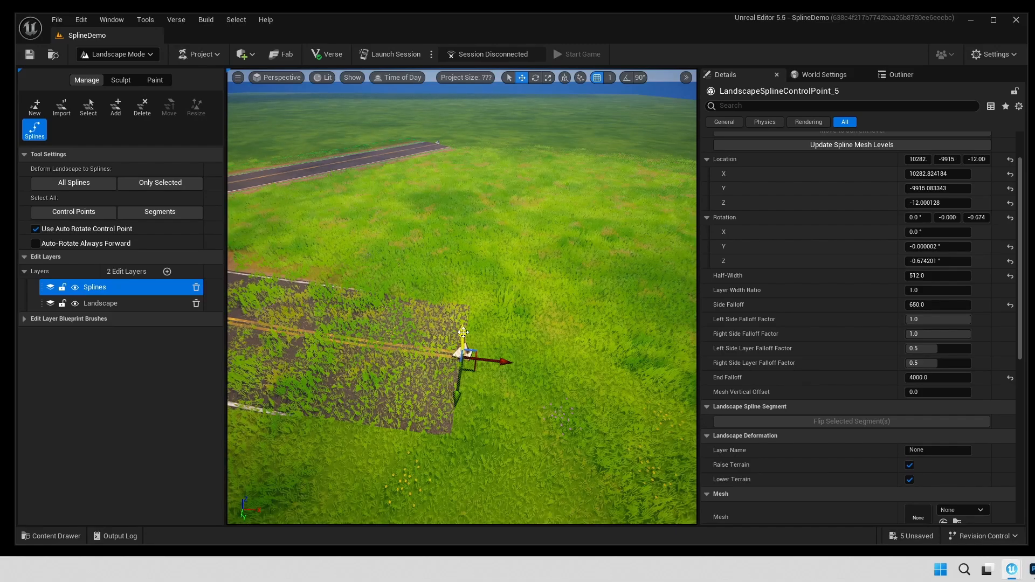
- Set the landscape deformation layer name of the road split control point to Layer1
{"action": "key", "text": "a"}
{"action": "right_click_drag", "start_coordinate": [375, 321], "coordinate": [409, 275]}
{"action": "key", "text": "a"}
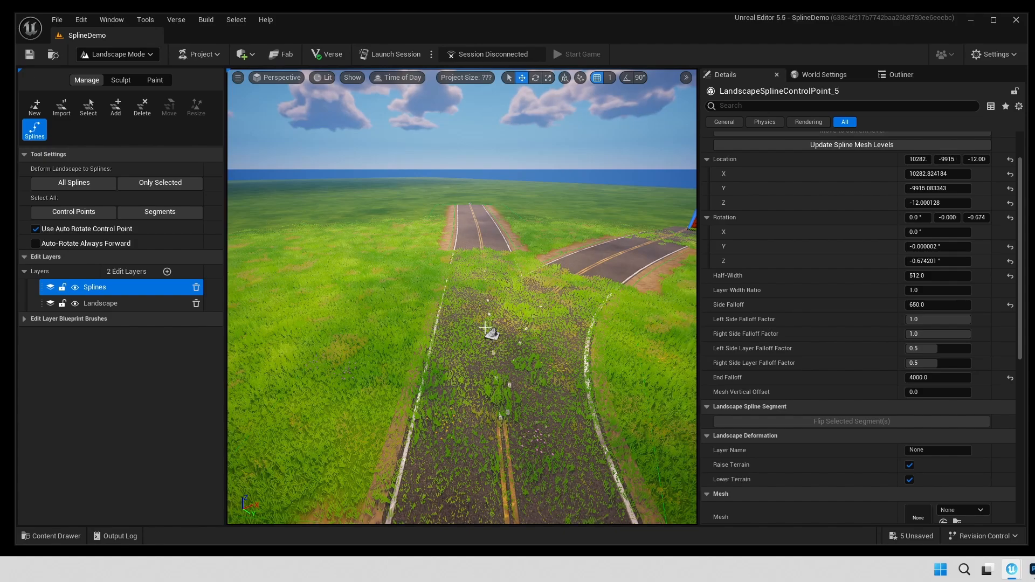
{"action": "left_click", "coordinate": [493, 335]}
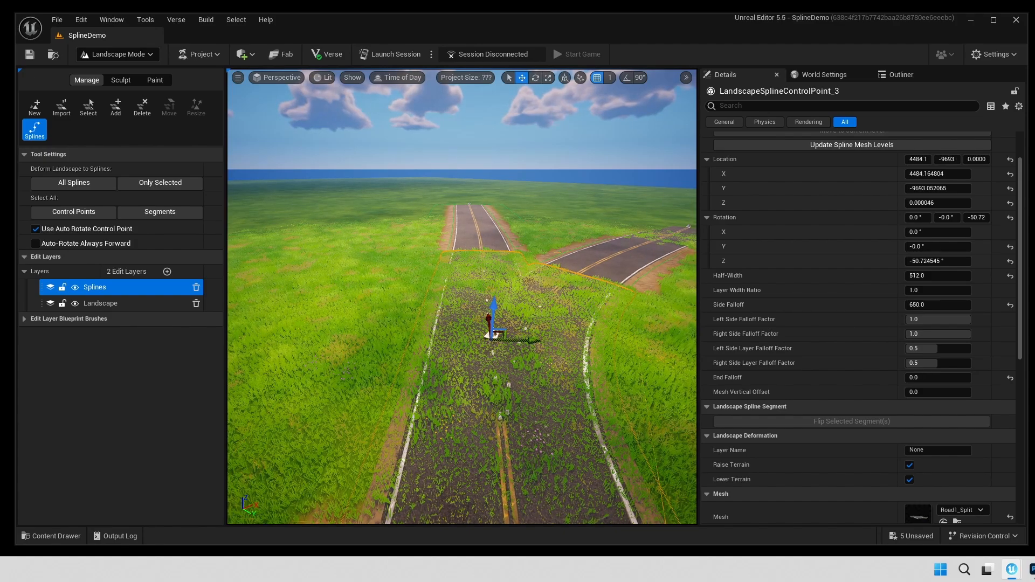
{"action": "scroll", "coordinate": [994, 371], "scroll_direction": "down", "scroll_amount": 3}
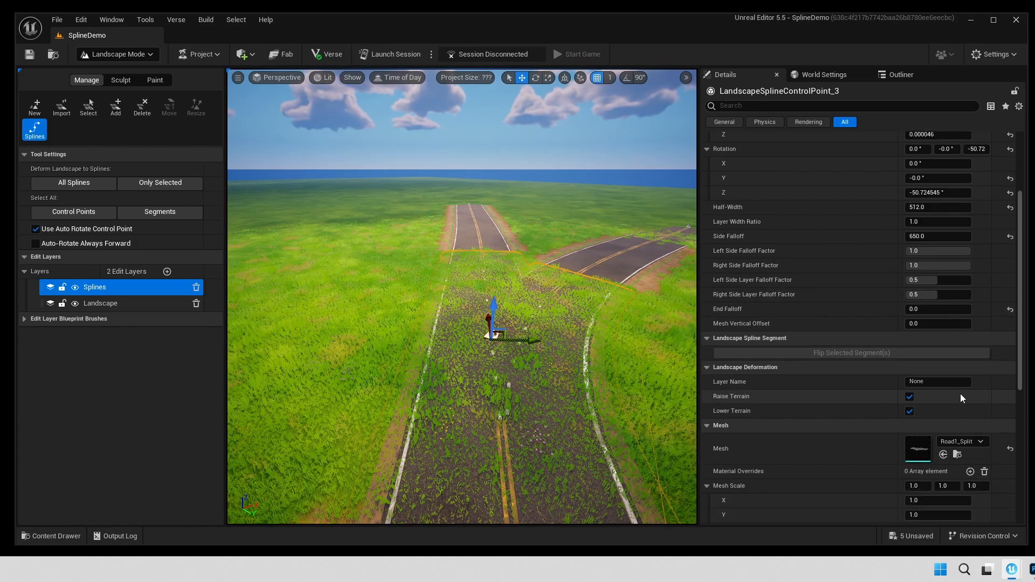
{"action": "left_click", "coordinate": [942, 383]}
{"action": "key", "text": "ctrl+a"}
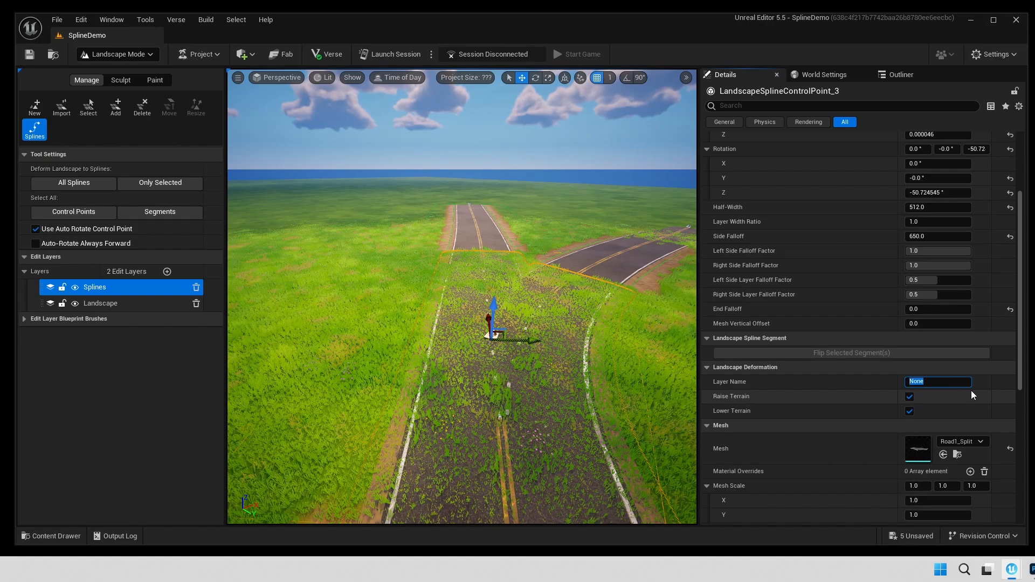
{"action": "type", "text": "Layer1"}
{"action": "key", "text": "Return"}
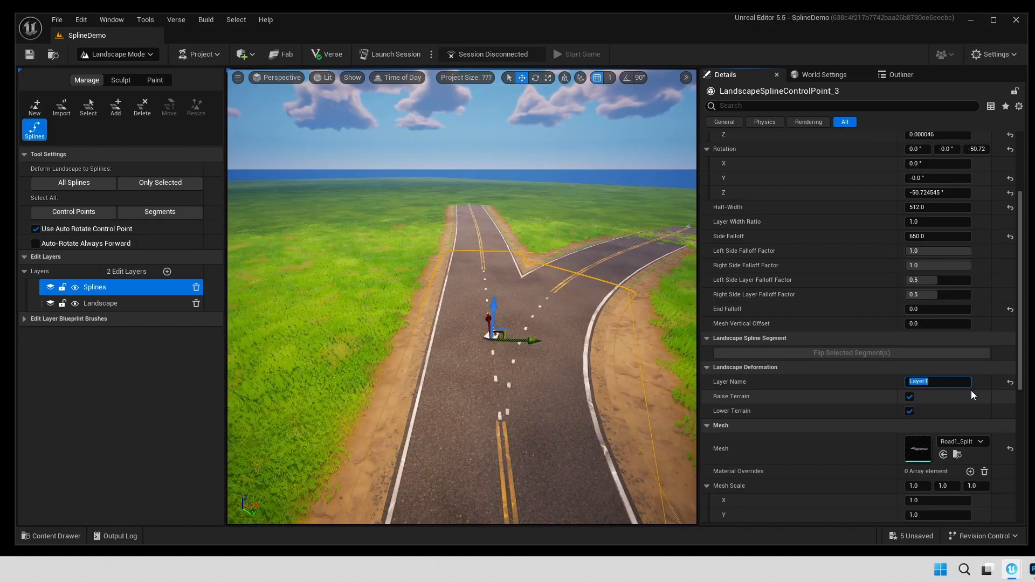
- Assign the Road T Section mesh to the control point at the end of the straight road beyond the split
{"action": "right_click_drag", "start_coordinate": [593, 323], "coordinate": [505, 323]}
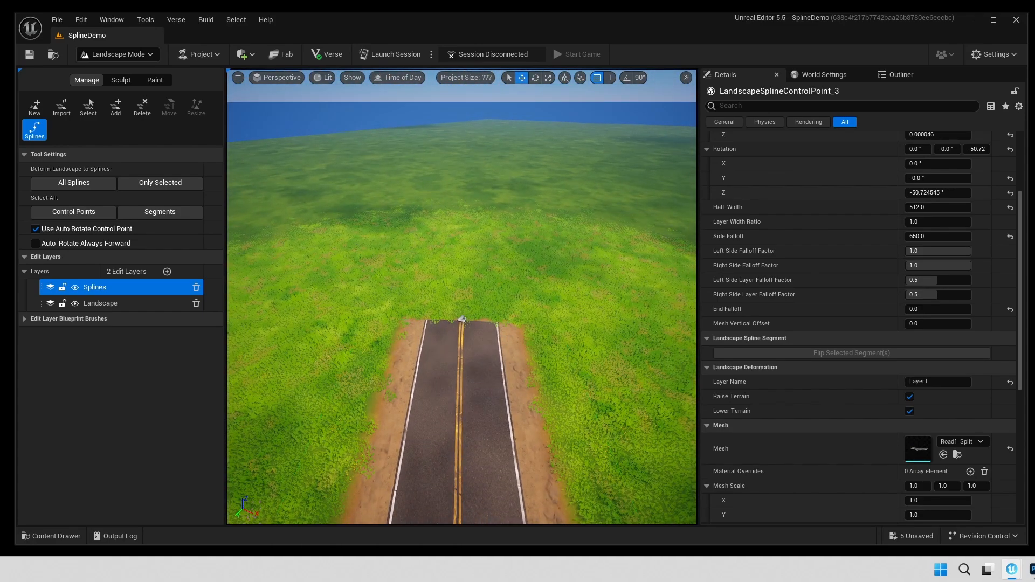
{"action": "left_click", "coordinate": [462, 318]}
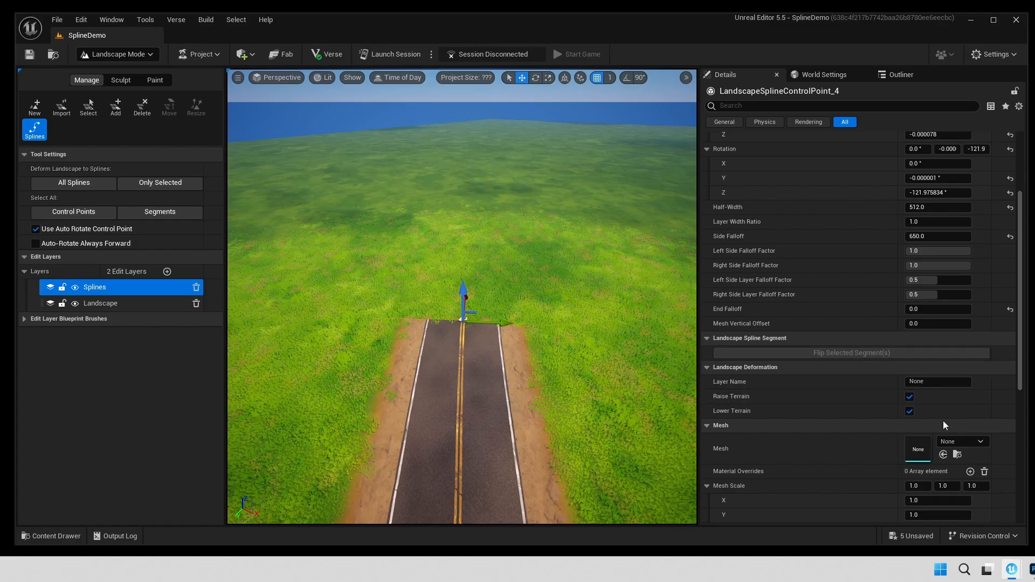
{"action": "scroll", "coordinate": [943, 421], "scroll_direction": "down", "scroll_amount": 2}
{"action": "left_click", "coordinate": [975, 405]}
{"action": "type", "text": "r"}
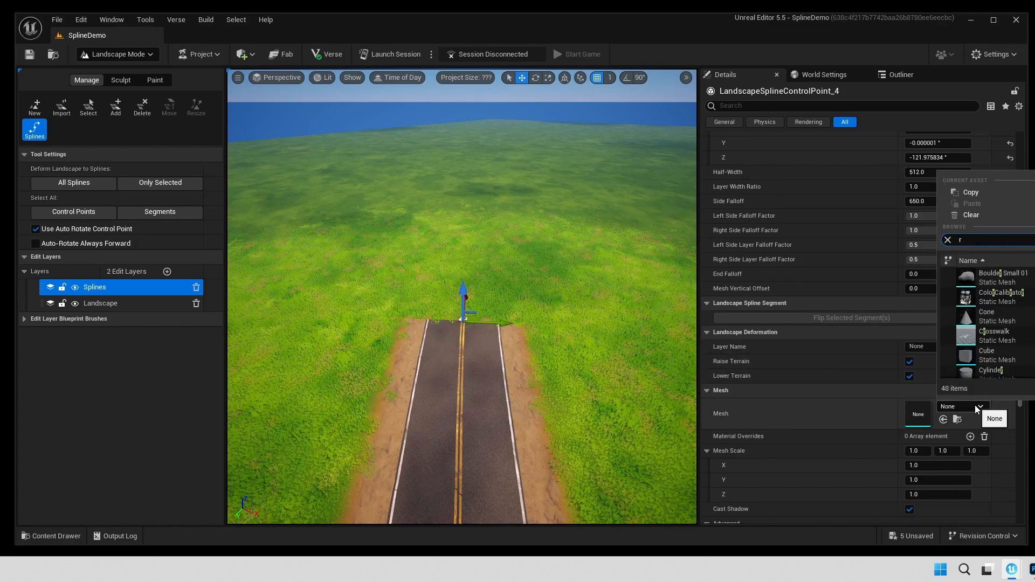
{"action": "type", "text": "oad"}
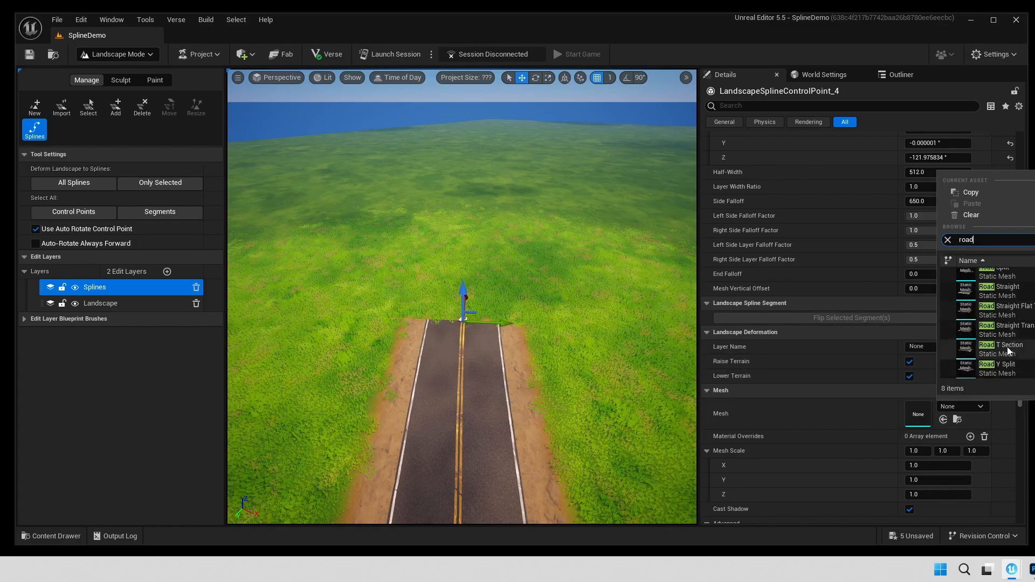
{"action": "left_click", "coordinate": [1007, 351]}
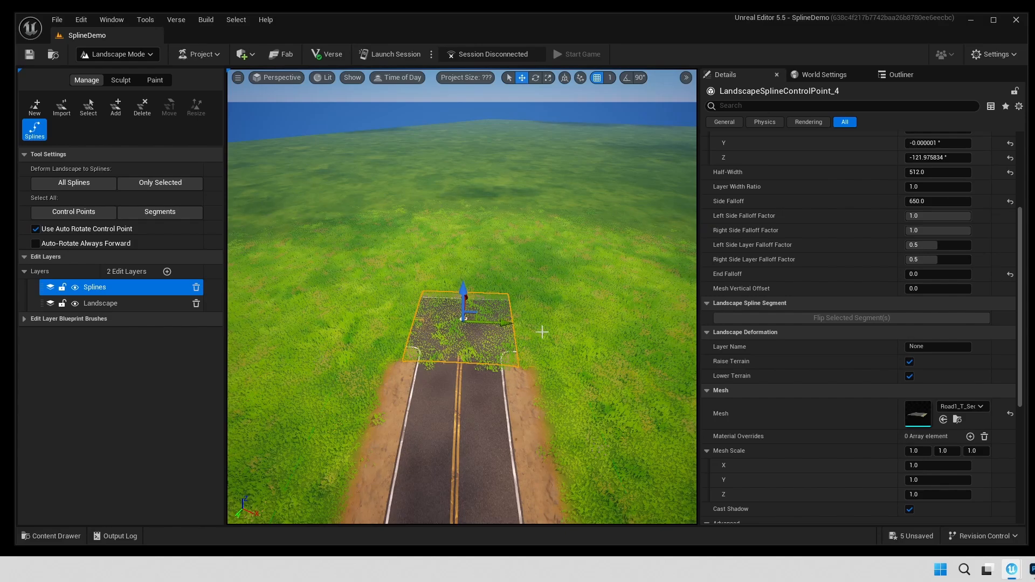
- Extend a new road segment across the grass from each side of the T-section control point
{"action": "right_click_drag", "start_coordinate": [457, 369], "coordinate": [461, 390]}
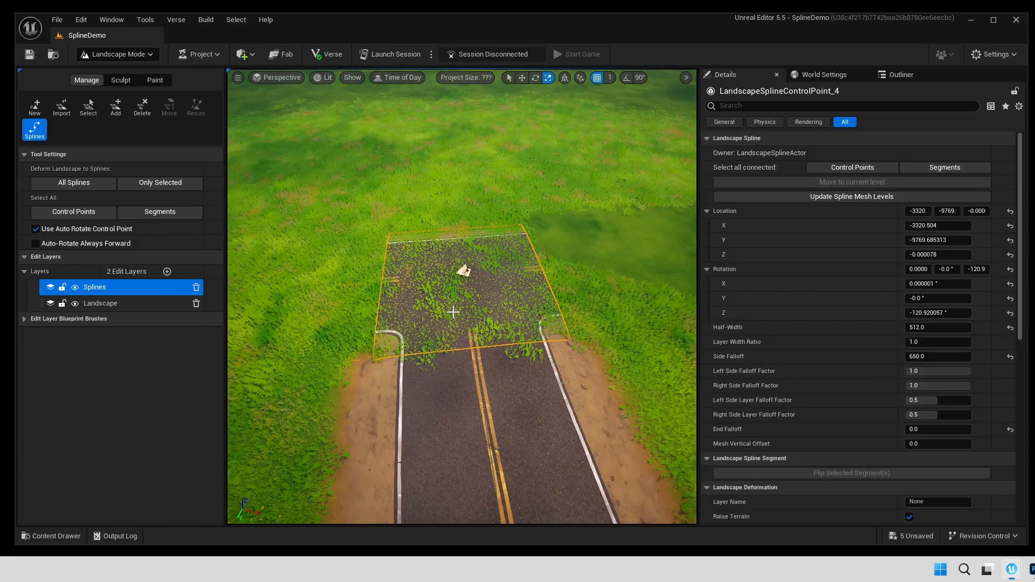
{"action": "scroll", "coordinate": [462, 282], "scroll_direction": "down", "scroll_amount": 3}
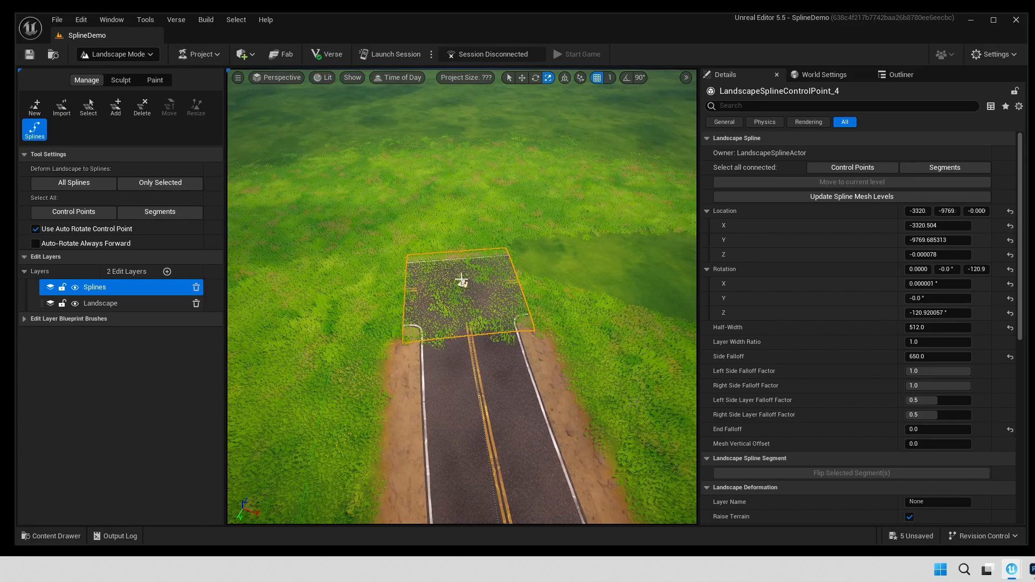
{"action": "right_click_drag", "start_coordinate": [461, 281], "coordinate": [496, 283]}
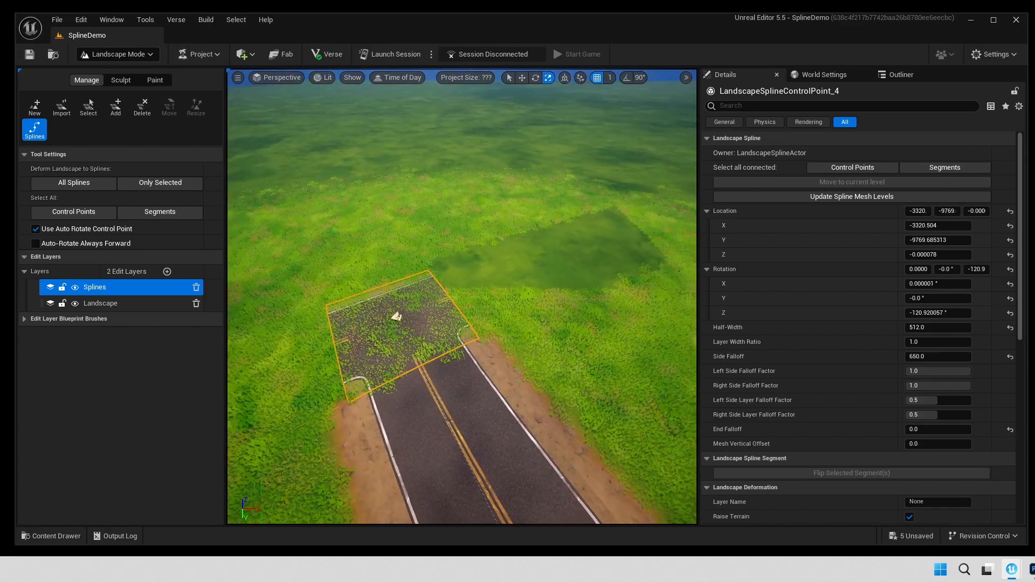
{"action": "left_click", "coordinate": [637, 219], "text": "ctrl"}
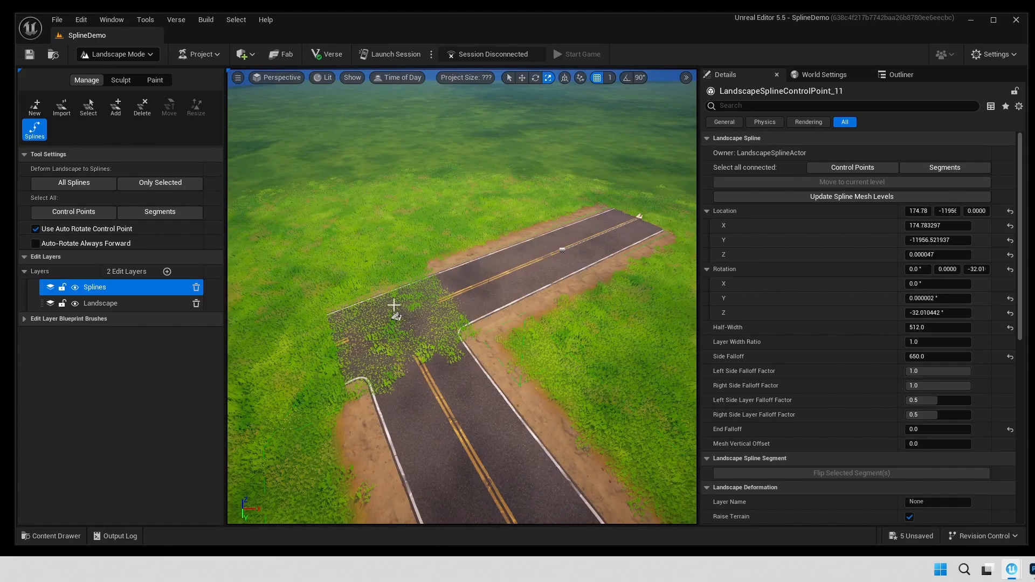
{"action": "left_click", "coordinate": [397, 315]}
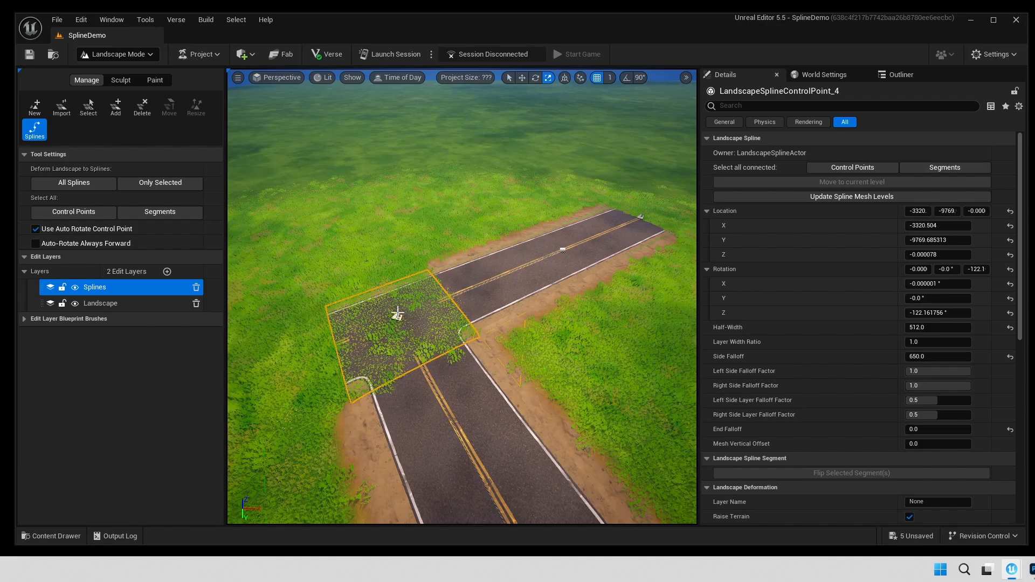
{"action": "right_click_drag", "start_coordinate": [398, 313], "coordinate": [267, 308]}
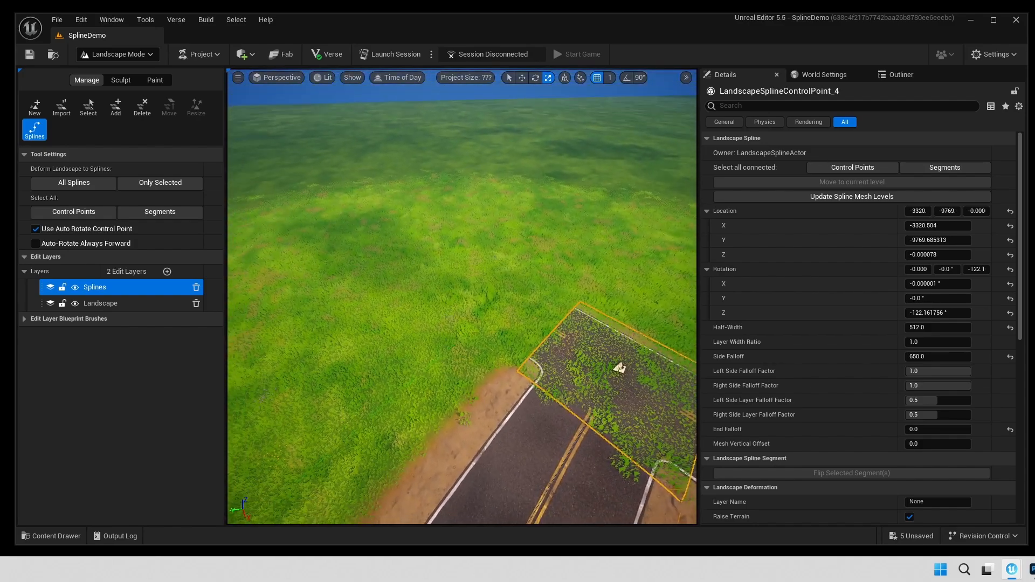
{"action": "left_click", "coordinate": [339, 217], "text": "ctrl"}
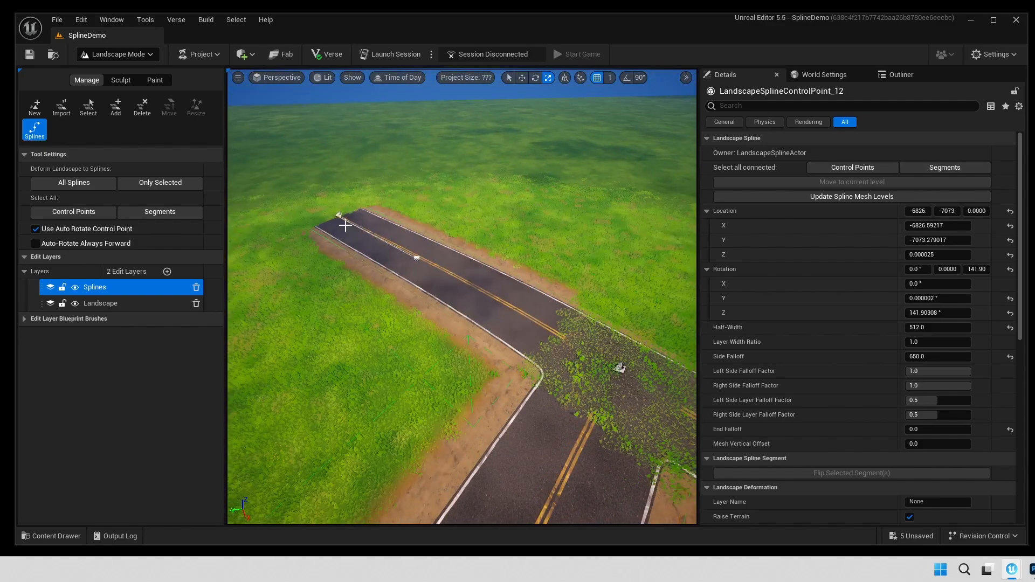
- Set the layer name of the T-section control point to Layer1 under Landscape Deformation
{"action": "right_click_drag", "start_coordinate": [446, 286], "coordinate": [498, 294]}
{"action": "left_click", "coordinate": [445, 285]}
{"action": "left_click", "coordinate": [459, 275]}
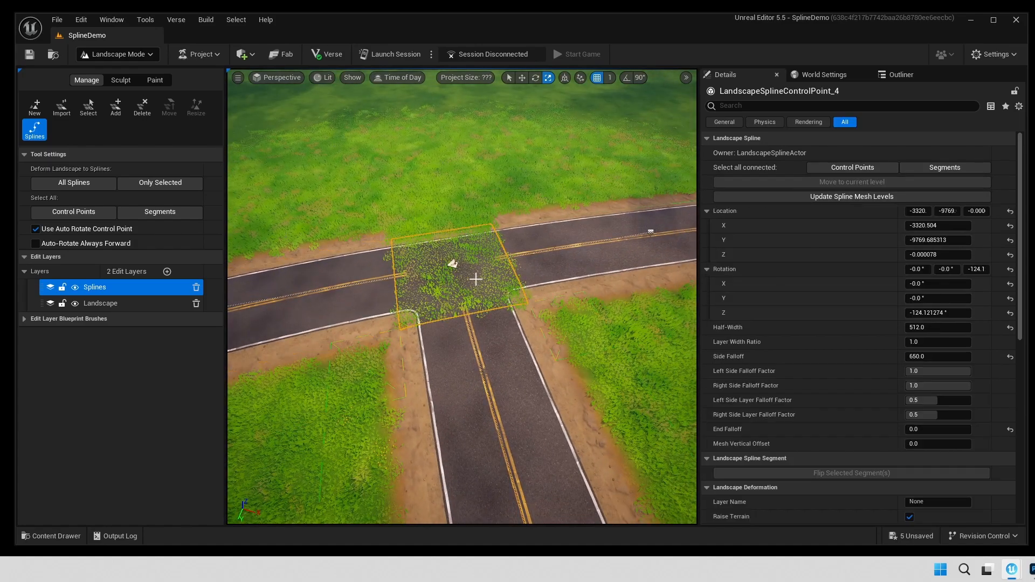
{"action": "left_click", "coordinate": [605, 263]}
{"action": "right_click_drag", "start_coordinate": [605, 263], "coordinate": [628, 300]}
{"action": "right_click_drag", "start_coordinate": [603, 227], "coordinate": [571, 194]}
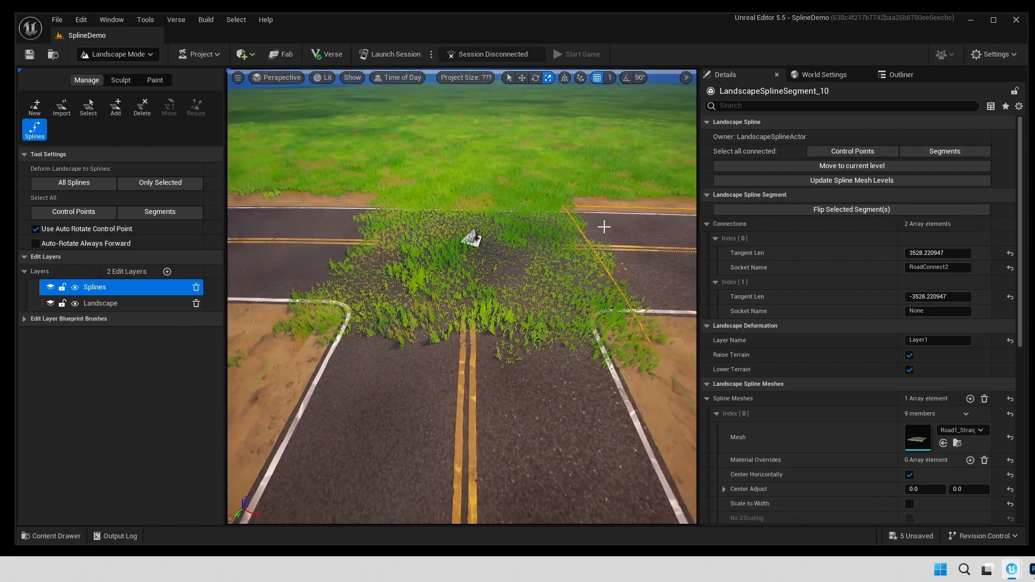
{"action": "left_click", "coordinate": [473, 239]}
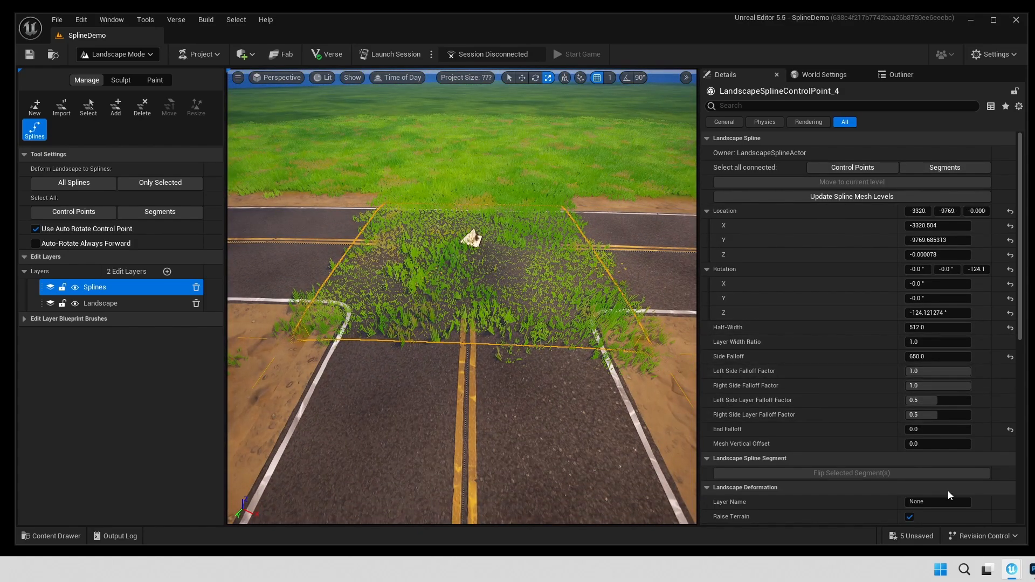
{"action": "left_click", "coordinate": [941, 502]}
{"action": "type", "text": "Layer1"}
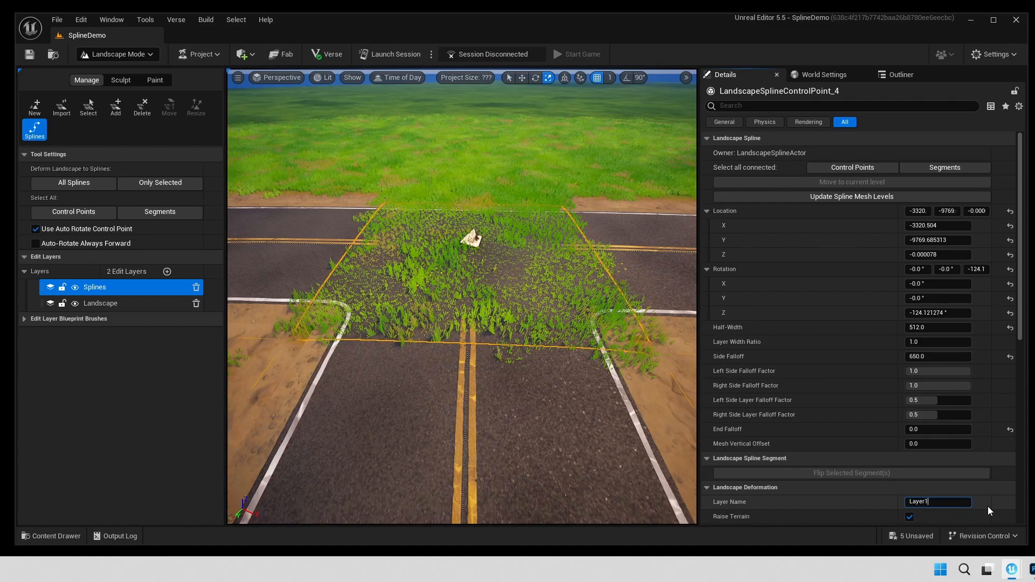
{"action": "key", "text": "Return"}
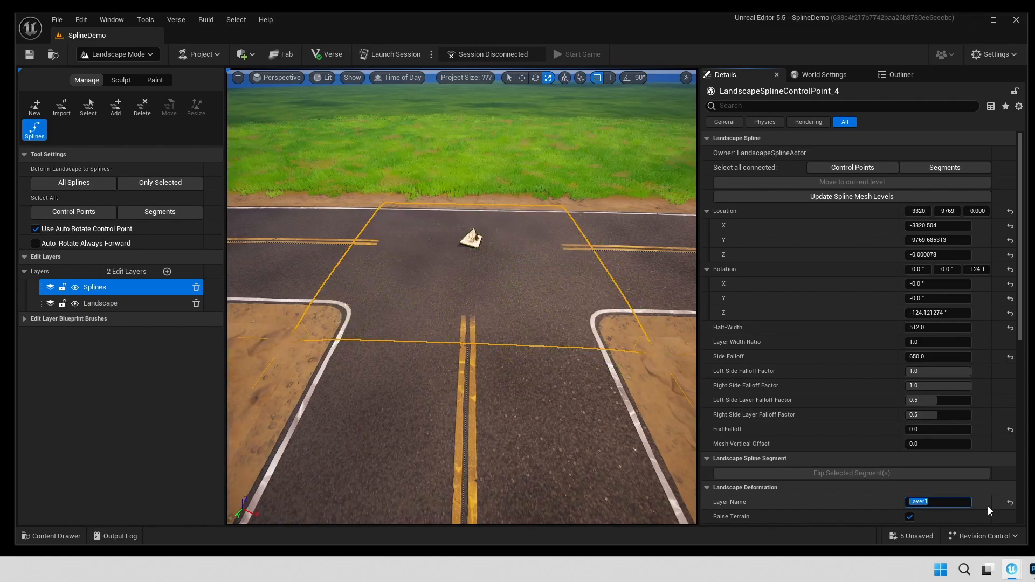
- Inspect the T-junction in the landscape and bring up the Road1_T_Section static mesh editor
{"action": "right_click_drag", "start_coordinate": [510, 282], "coordinate": [534, 273]}
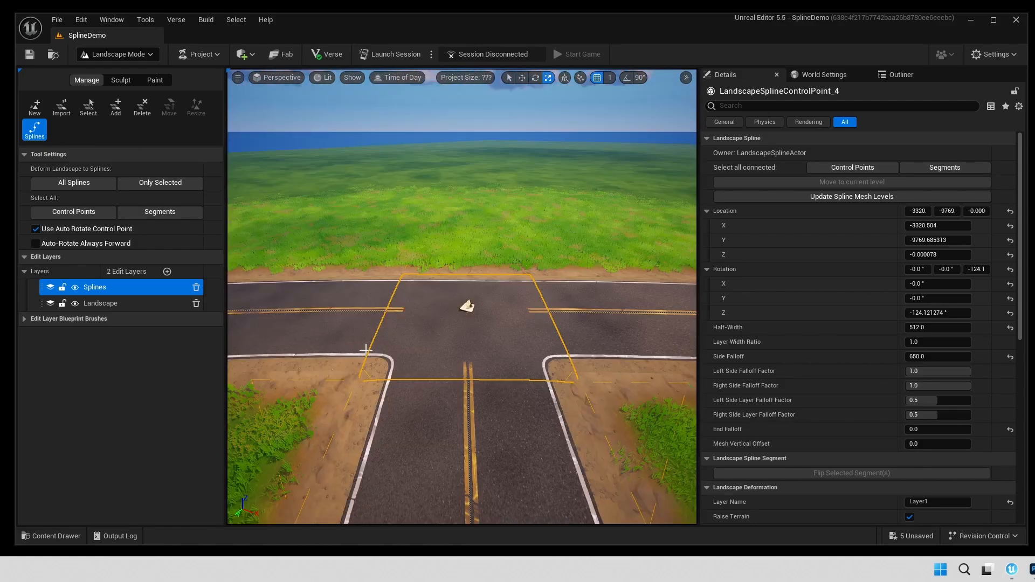
{"action": "right_click_drag", "start_coordinate": [424, 369], "coordinate": [326, 359]}
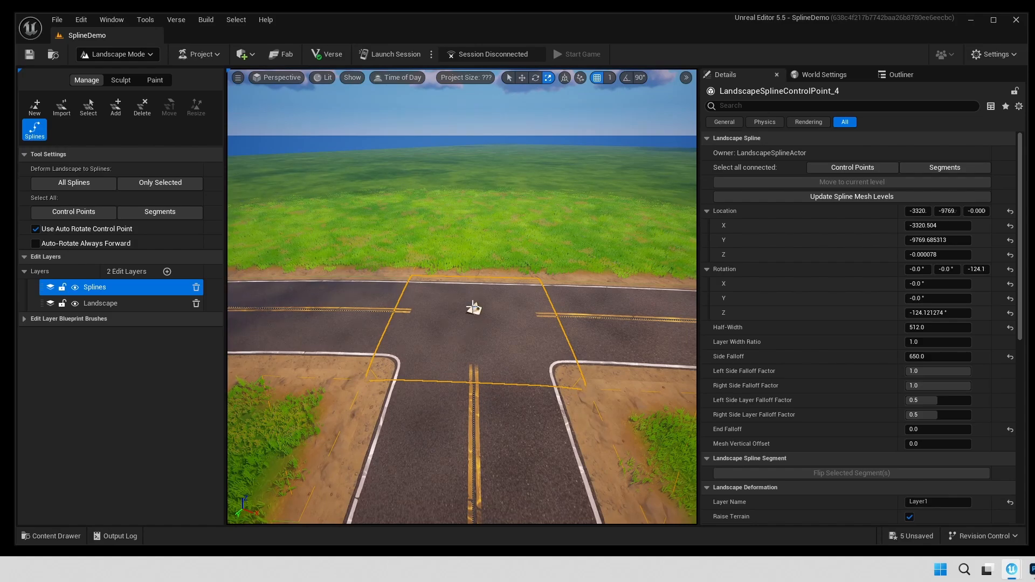
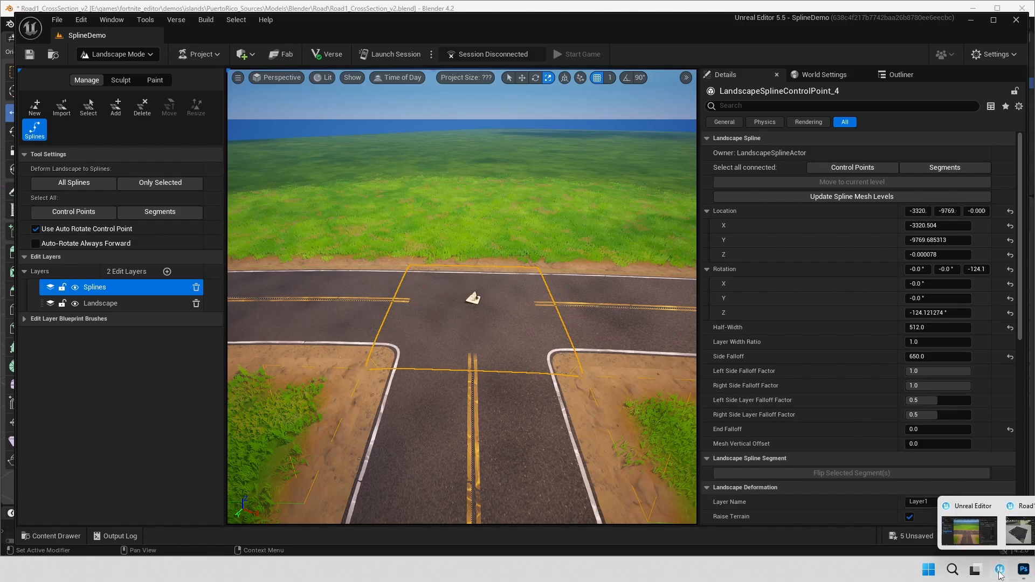
{"action": "left_click", "coordinate": [1022, 540]}
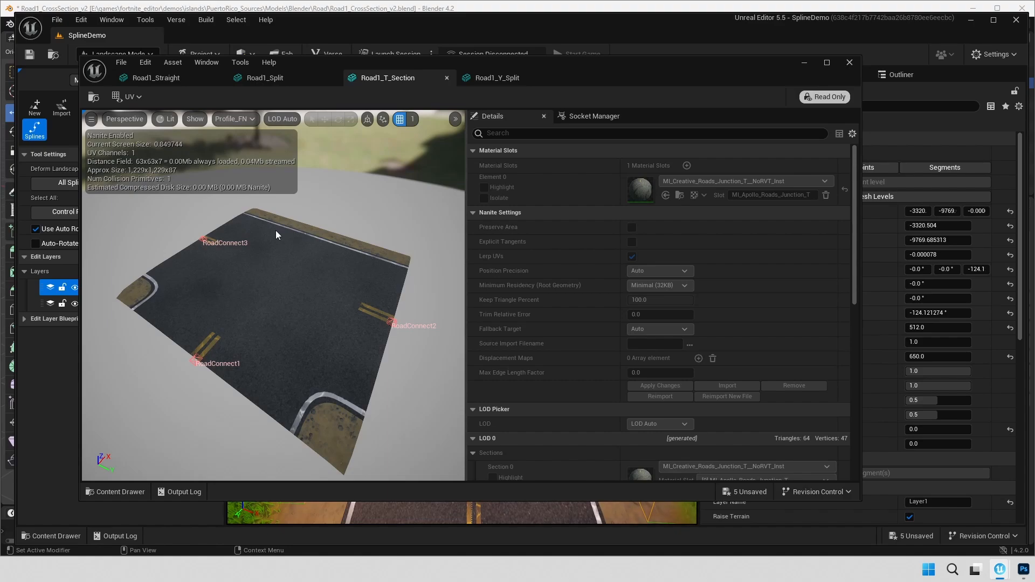
{"action": "middle_click_drag", "start_coordinate": [308, 261], "coordinate": [308, 251]}
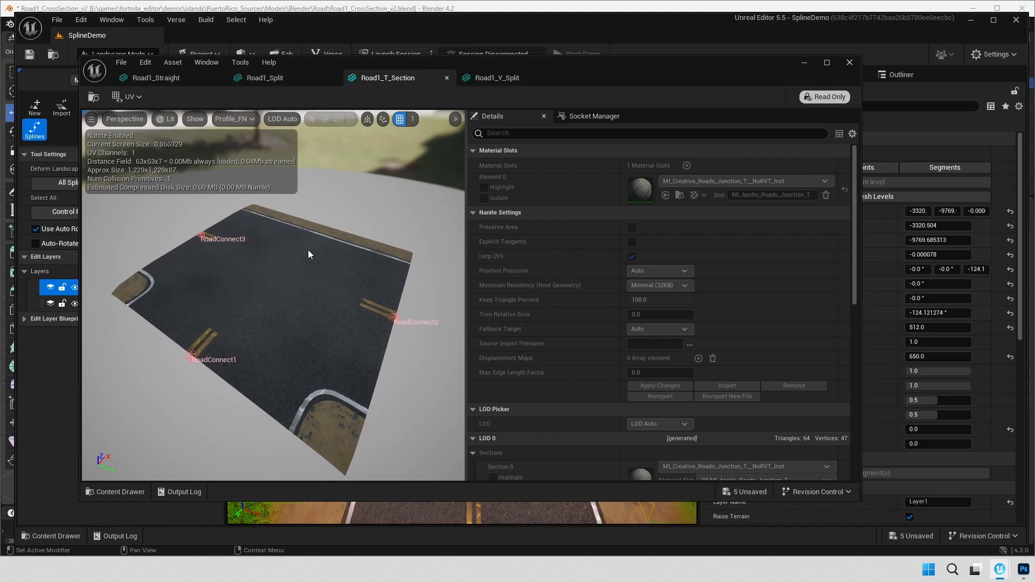
{"action": "left_click", "coordinate": [234, 118]}
{"action": "left_click", "coordinate": [234, 118]}
{"action": "left_click", "coordinate": [170, 118]}
{"action": "left_click", "coordinate": [196, 172]}
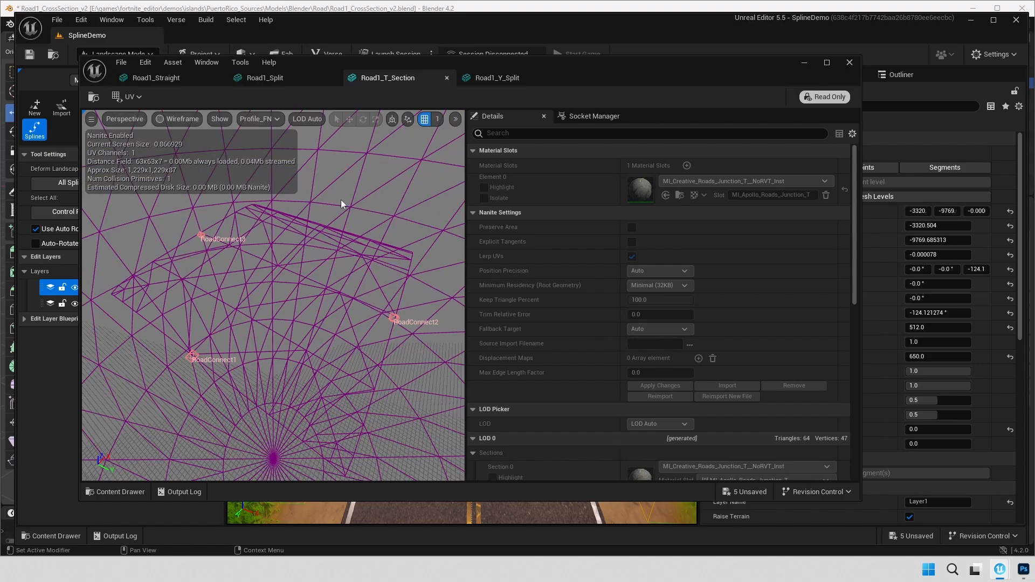
{"action": "left_click", "coordinate": [180, 119]}
{"action": "left_click", "coordinate": [186, 149]}
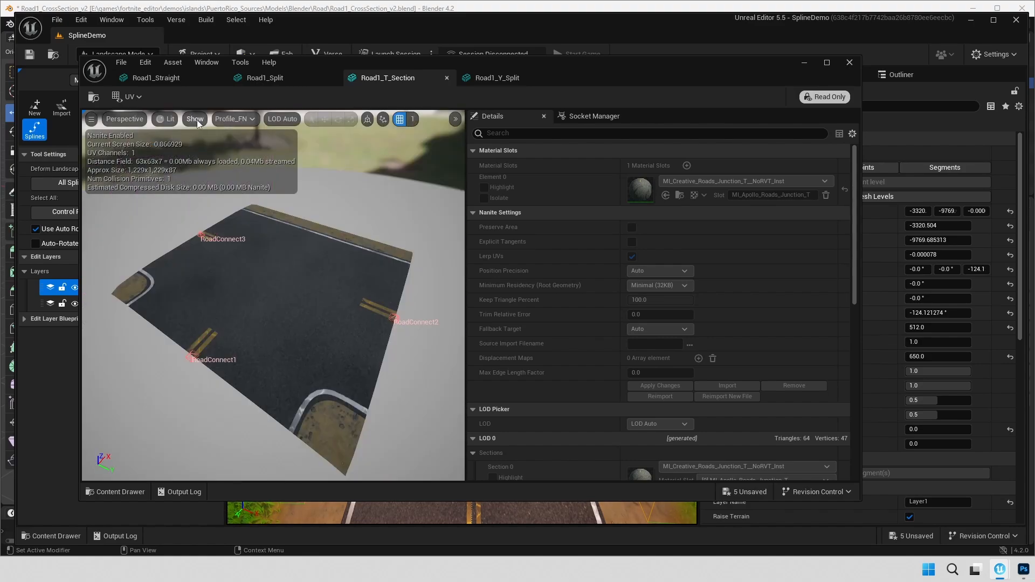
- Hide the environment in the preview scene settings and display the Road1_T_Section mesh in wireframe
{"action": "left_click", "coordinate": [210, 63]}
{"action": "left_click", "coordinate": [235, 142]}
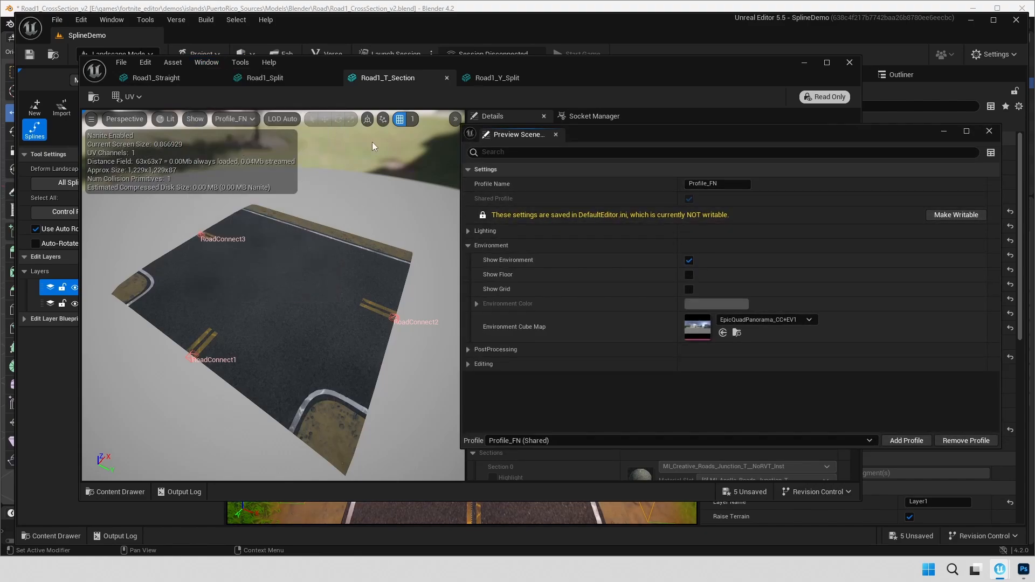
{"action": "left_click", "coordinate": [688, 261]}
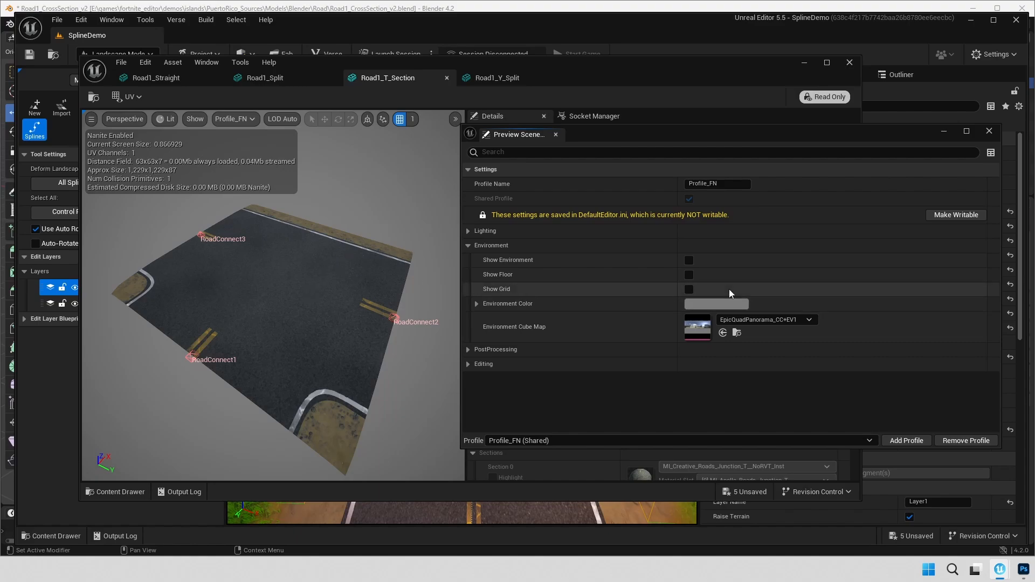
{"action": "left_click", "coordinate": [165, 119]}
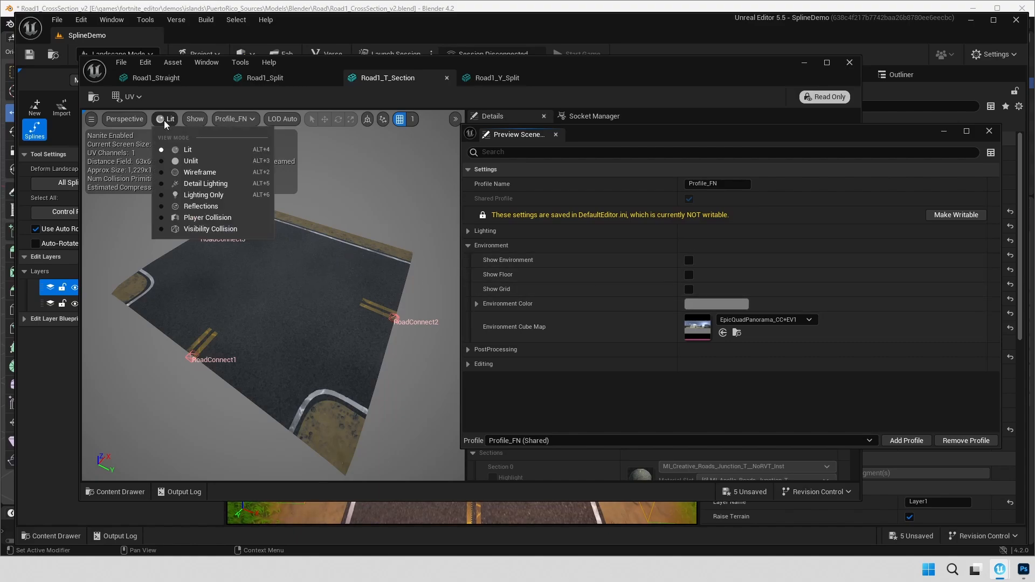
{"action": "left_click", "coordinate": [185, 171]}
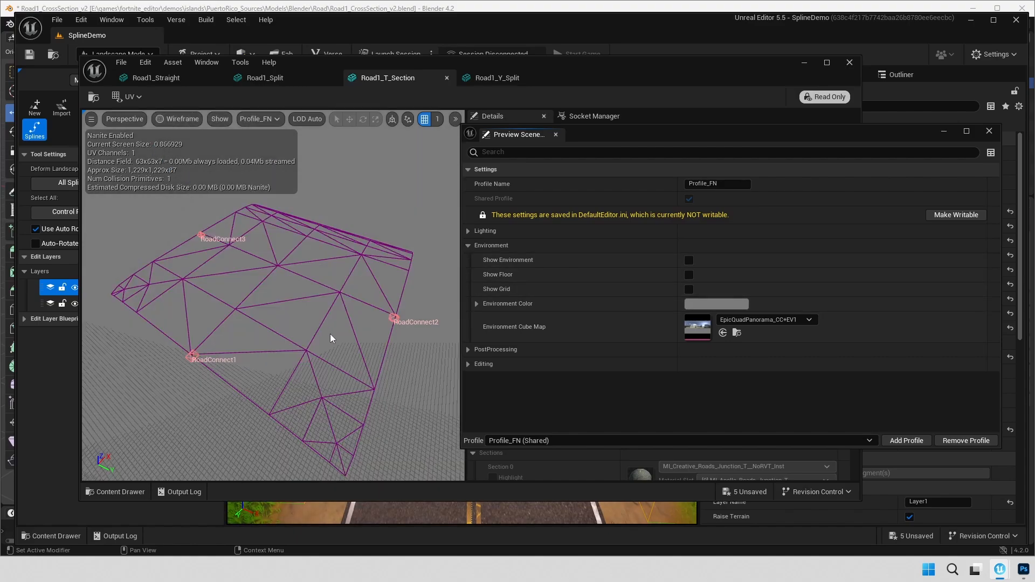
{"action": "left_click", "coordinate": [993, 135]}
- Examine the T-section wireframe from several low angles, looking at its edge geometry and the RoadConnect sockets
{"action": "right_click_drag", "start_coordinate": [316, 330], "coordinate": [285, 333]}
{"action": "right_click_drag", "start_coordinate": [374, 340], "coordinate": [313, 351]}
{"action": "scroll", "coordinate": [374, 340], "scroll_direction": "down", "scroll_amount": 5}
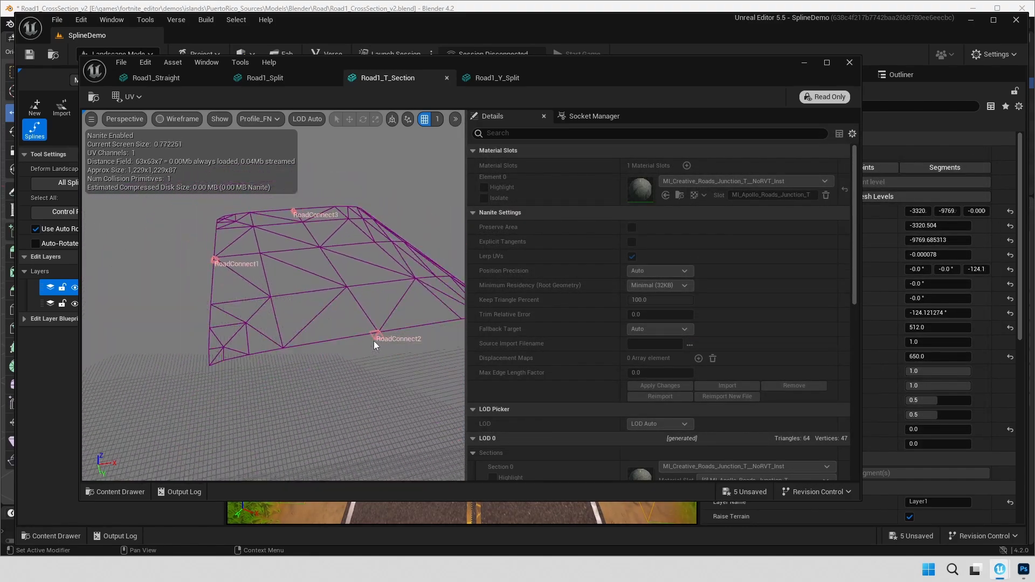
{"action": "right_click_drag", "start_coordinate": [370, 330], "coordinate": [364, 409]}
{"action": "right_click_drag", "start_coordinate": [360, 354], "coordinate": [180, 332]}
{"action": "middle_click_drag", "start_coordinate": [179, 331], "coordinate": [37, 300]}
{"action": "middle_click_drag", "start_coordinate": [219, 293], "coordinate": [226, 294]}
{"action": "right_click_drag", "start_coordinate": [227, 295], "coordinate": [367, 289]}
{"action": "right_click_drag", "start_coordinate": [156, 325], "coordinate": [128, 304]}
{"action": "scroll", "coordinate": [135, 337], "scroll_direction": "down", "scroll_amount": 4}
{"action": "right_click_drag", "start_coordinate": [139, 350], "coordinate": [137, 378]}
{"action": "right_click_drag", "start_coordinate": [145, 355], "coordinate": [176, 357]}
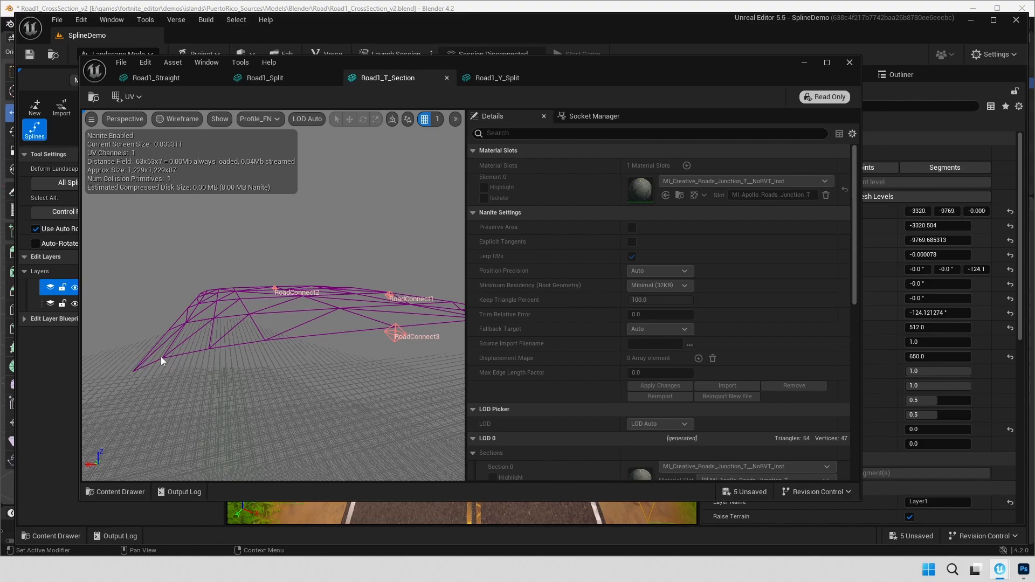
- Switch the Road1_T_Section preview to lit shading and examine its dirt shoulders and corner edges from several angles
{"action": "right_click_drag", "start_coordinate": [340, 344], "coordinate": [412, 347]}
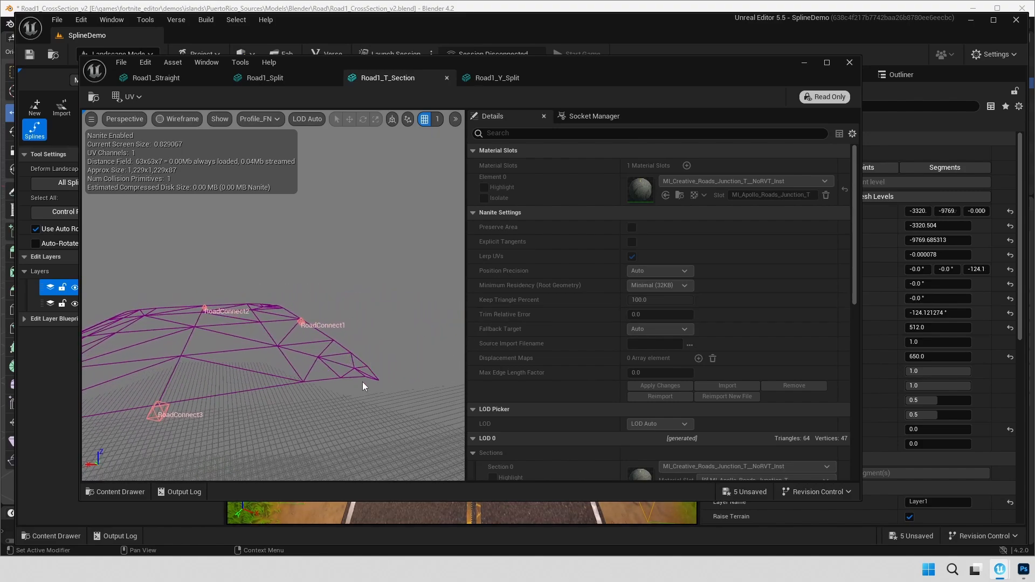
{"action": "left_click", "coordinate": [177, 128]}
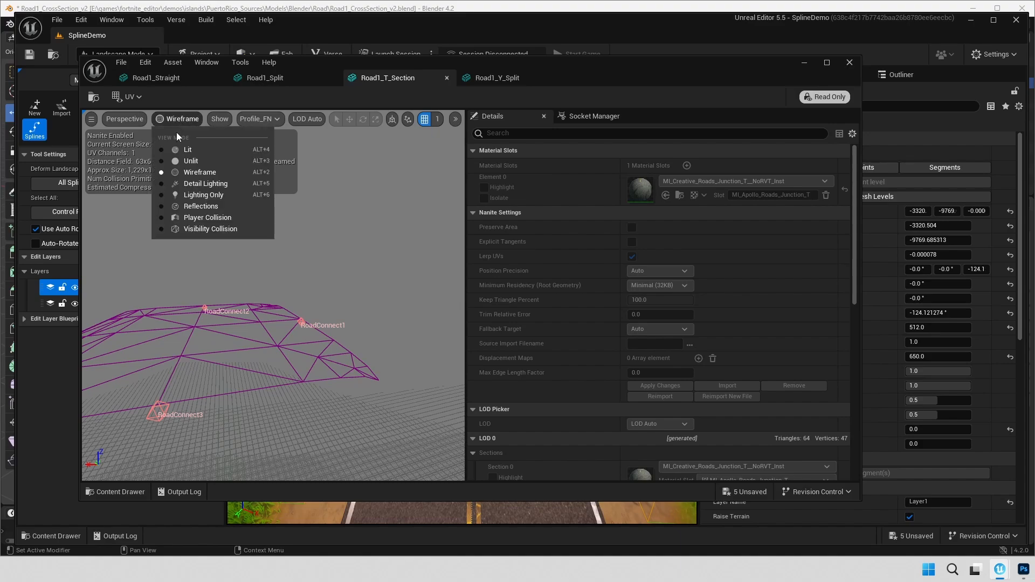
{"action": "left_click", "coordinate": [176, 150]}
{"action": "mouse_move", "coordinate": [373, 393]}
{"action": "right_mouse_down"}
{"action": "mouse_move", "coordinate": [385, 381]}
{"action": "mouse_move", "coordinate": [378, 408]}
{"action": "right_mouse_up"}
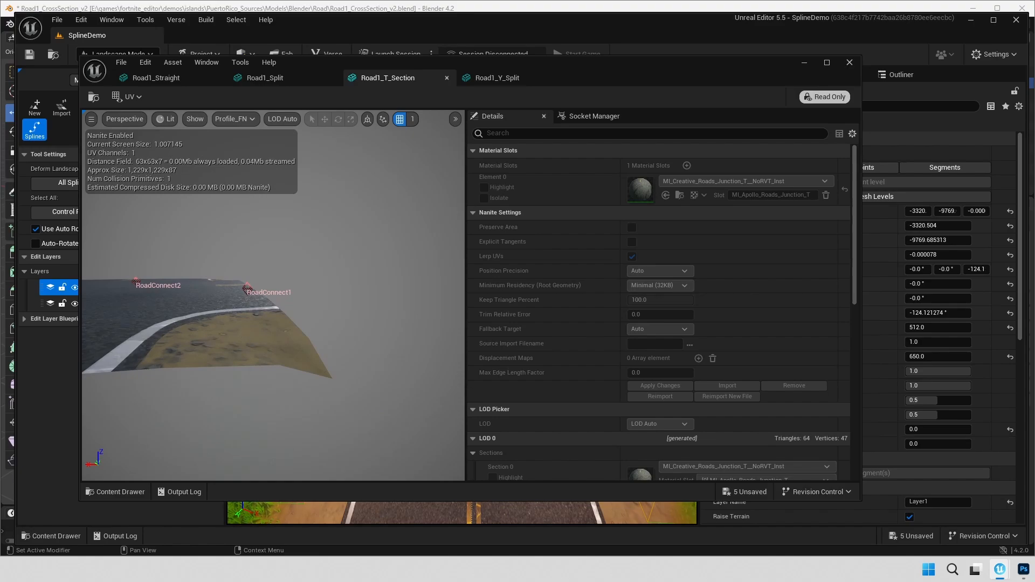
{"action": "right_click_drag", "start_coordinate": [378, 408], "coordinate": [297, 392]}
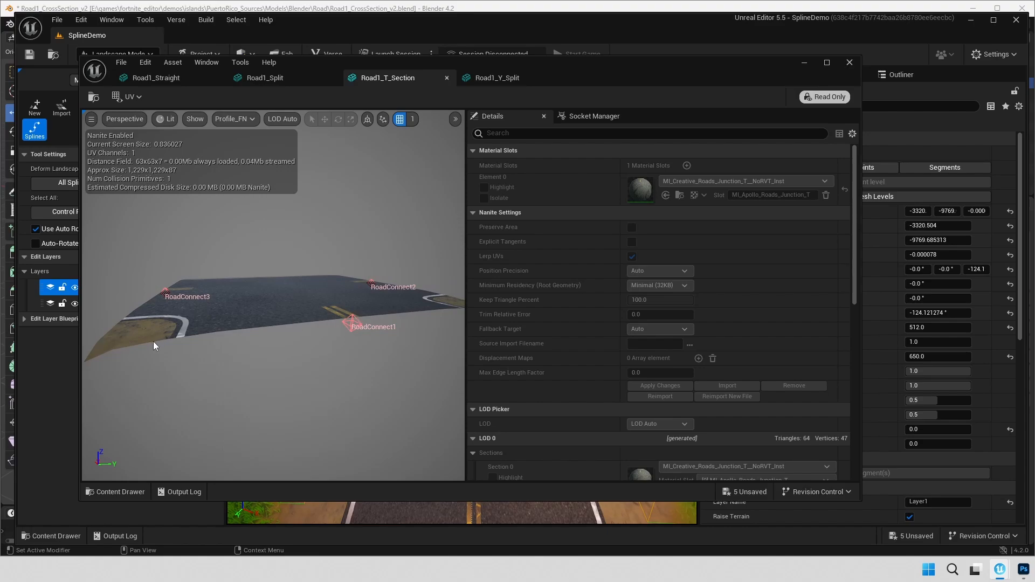
{"action": "right_click_drag", "start_coordinate": [154, 343], "coordinate": [134, 342]}
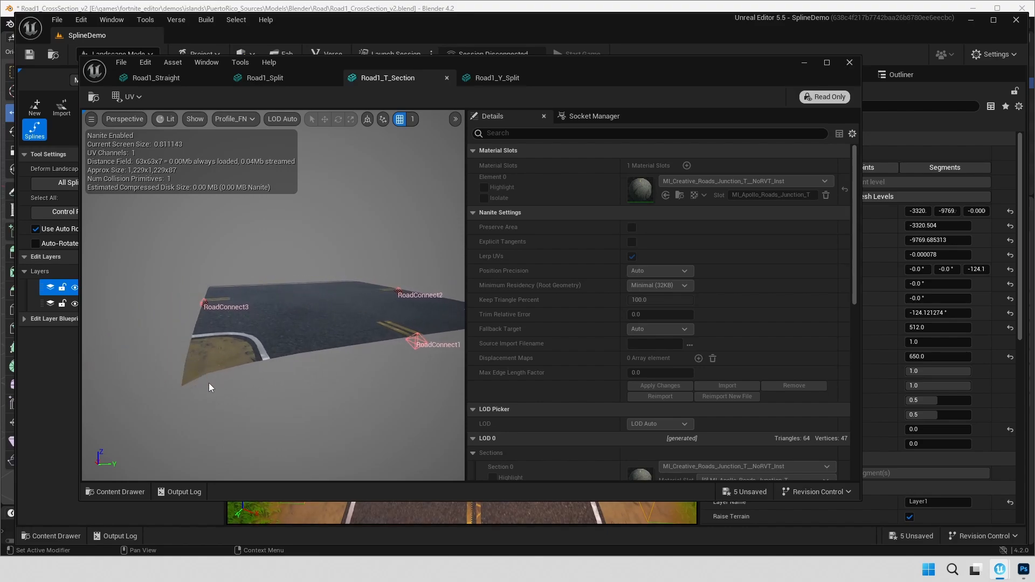
{"action": "right_click_drag", "start_coordinate": [202, 373], "coordinate": [461, 385]}
{"action": "scroll", "coordinate": [183, 327], "scroll_direction": "down", "scroll_amount": 4}
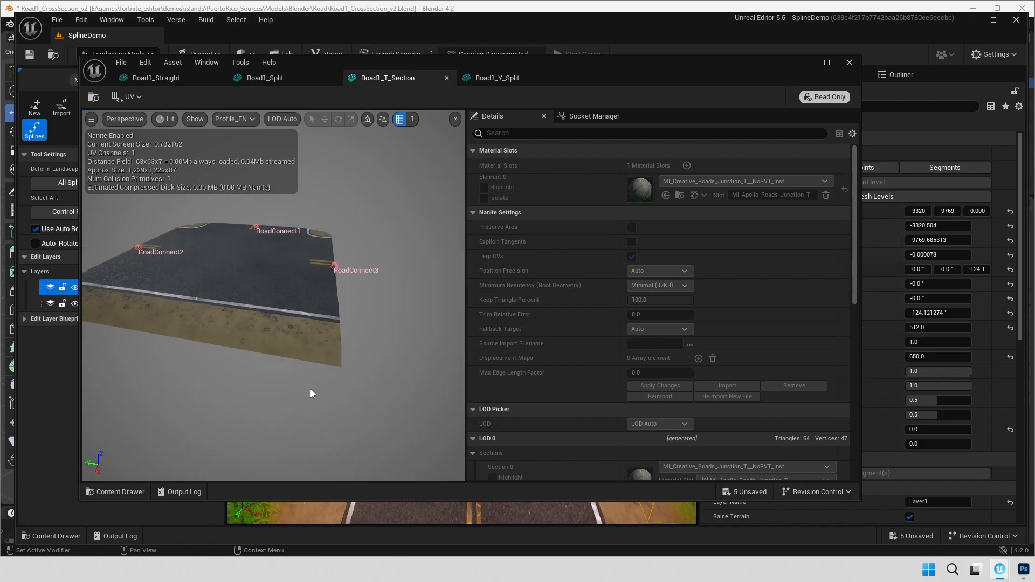
{"action": "left_click_drag", "start_coordinate": [215, 360], "coordinate": [224, 349]}
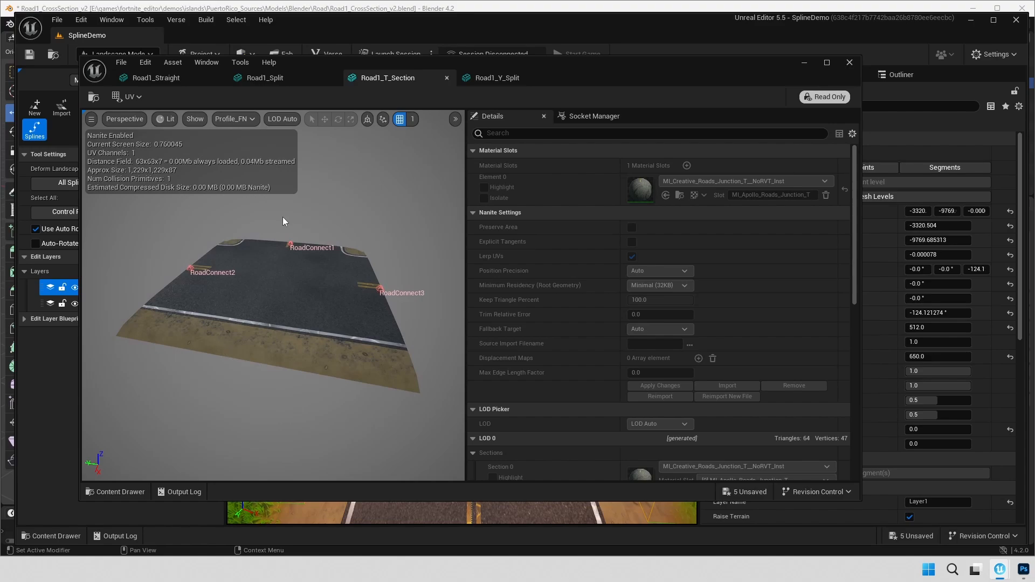
- Switch to Blender and examine the topology and lowered corners of the 4_Way_Road_Section mesh from several angles
{"action": "key", "text": "alt+Tab"}
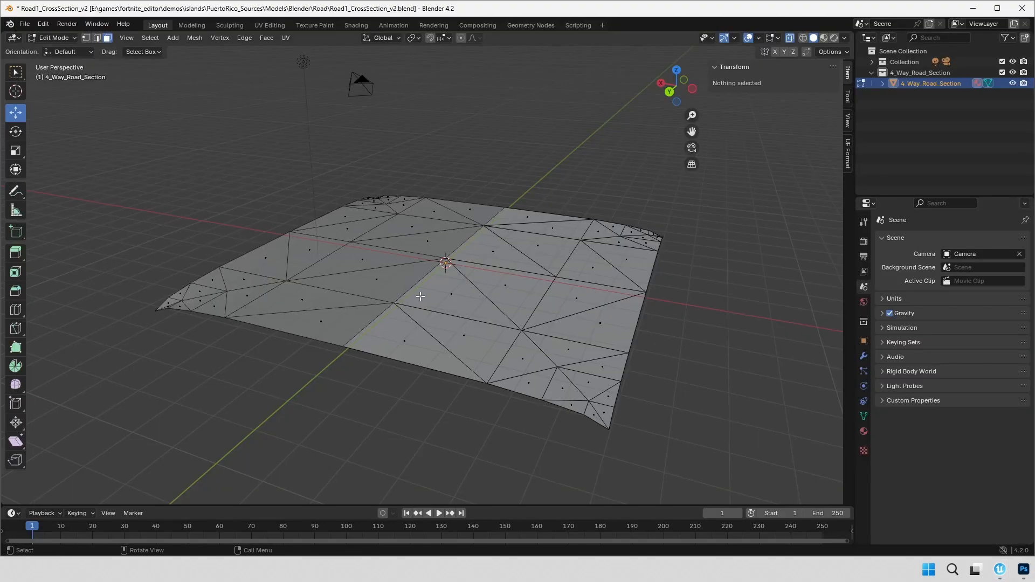
{"action": "middle_click_drag", "start_coordinate": [420, 296], "coordinate": [416, 335]}
{"action": "mouse_move", "coordinate": [326, 318]}
{"action": "middle_mouse_down"}
{"action": "mouse_move", "coordinate": [430, 326]}
{"action": "mouse_move", "coordinate": [392, 322]}
{"action": "mouse_move", "coordinate": [439, 312]}
{"action": "mouse_move", "coordinate": [397, 312]}
{"action": "mouse_move", "coordinate": [462, 342]}
{"action": "mouse_move", "coordinate": [334, 332]}
{"action": "middle_mouse_up"}
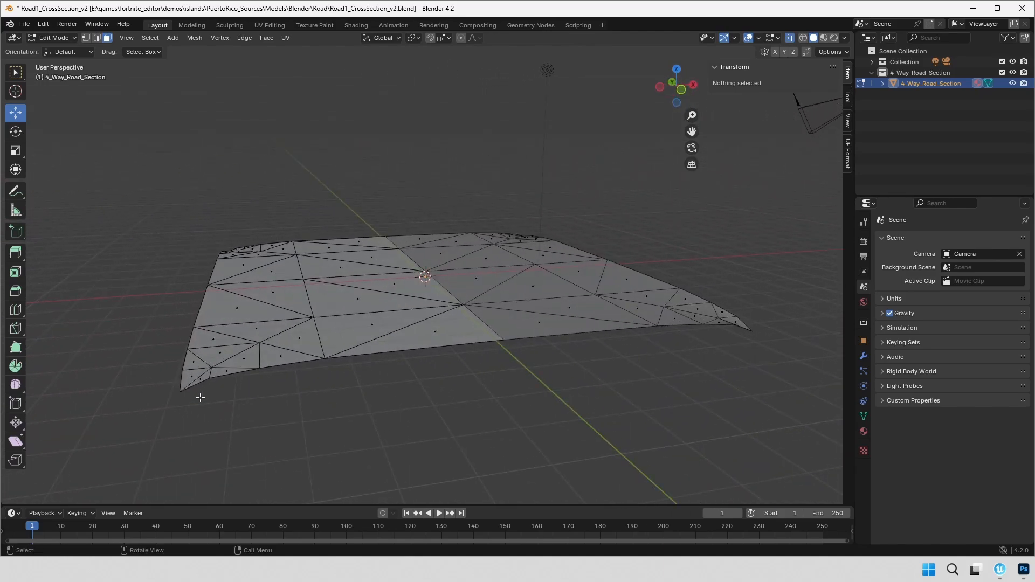
{"action": "middle_click_drag", "start_coordinate": [554, 366], "coordinate": [478, 317]}
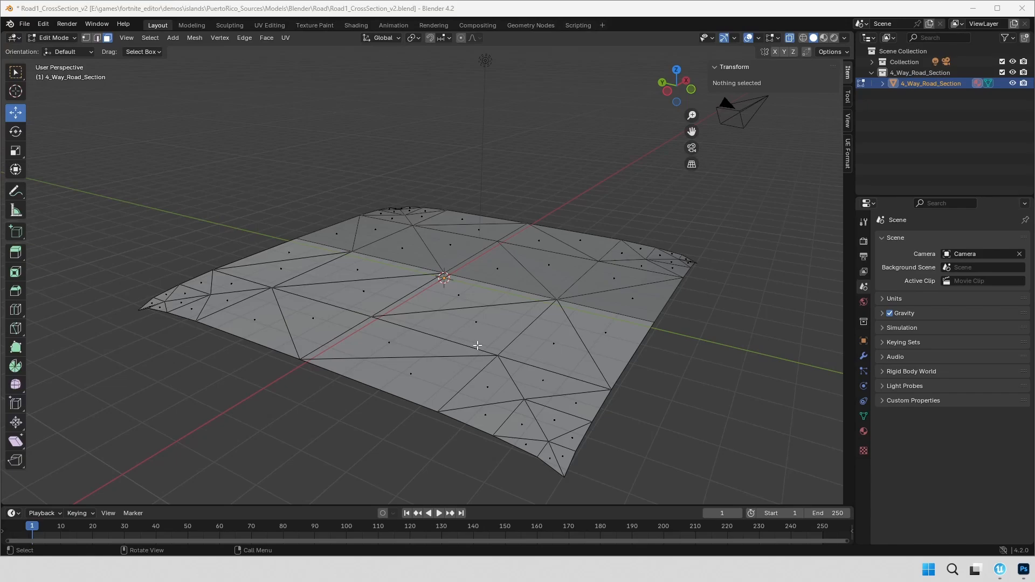
{"action": "middle_click_drag", "start_coordinate": [495, 344], "coordinate": [497, 339]}
{"action": "scroll", "coordinate": [497, 339], "scroll_direction": "down", "scroll_amount": 3}
{"action": "scroll", "coordinate": [499, 338], "scroll_direction": "up", "scroll_amount": 2}
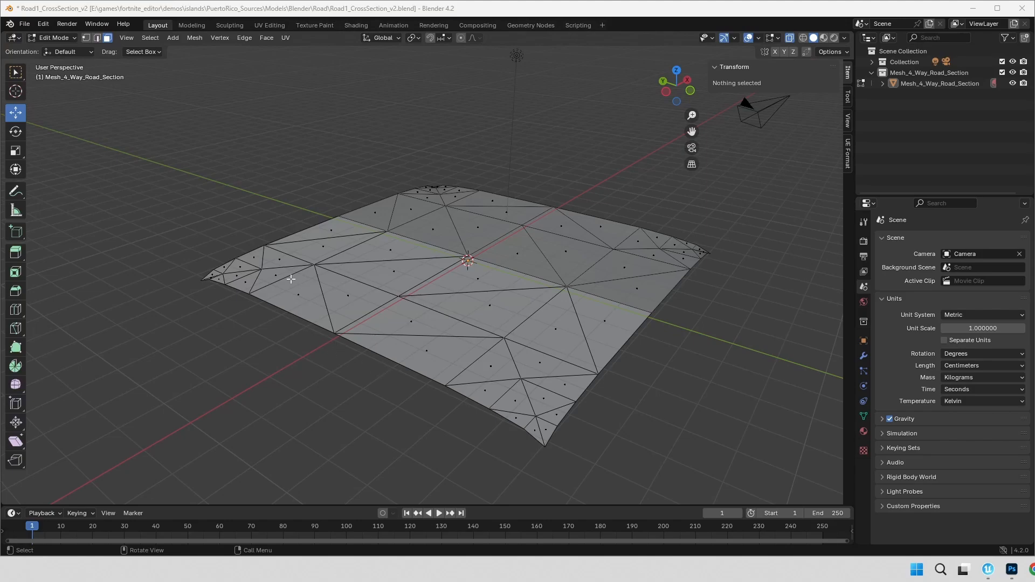
- Select the four-way road mesh in Object Mode and start an FBX export with the file name Mesh_4_Way_Road_Section.fbx
{"action": "left_click", "coordinate": [264, 204]}
{"action": "key", "text": "Tab"}
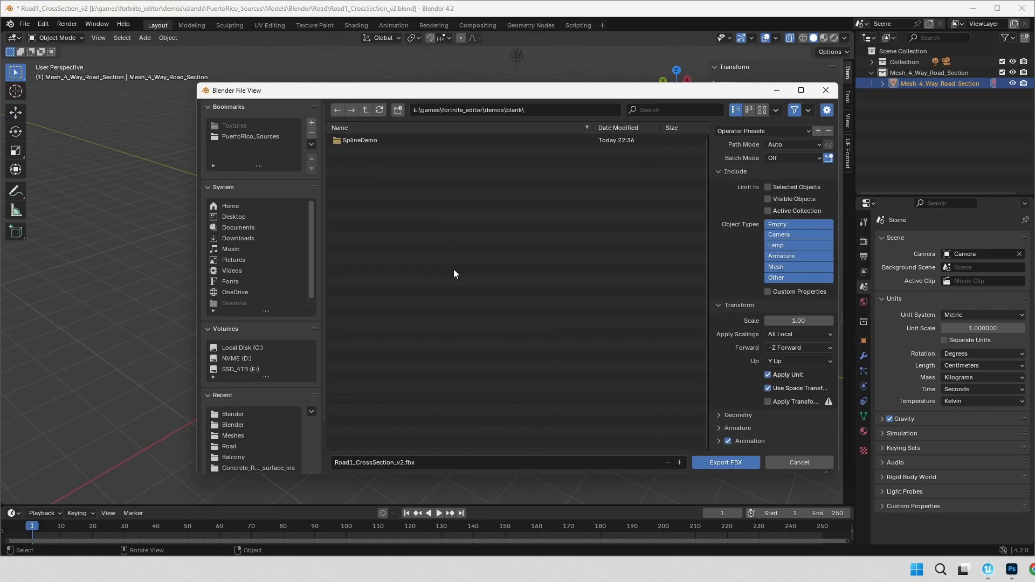
{"action": "left_click", "coordinate": [448, 461]}
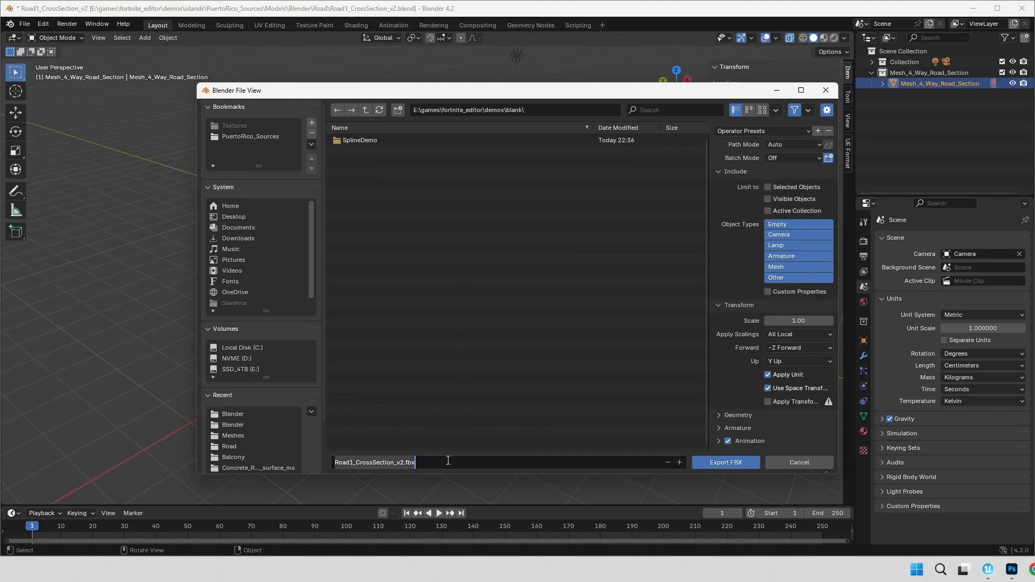
{"action": "type", "text": "Mesh_4_Way_Road_Section.fbx"}
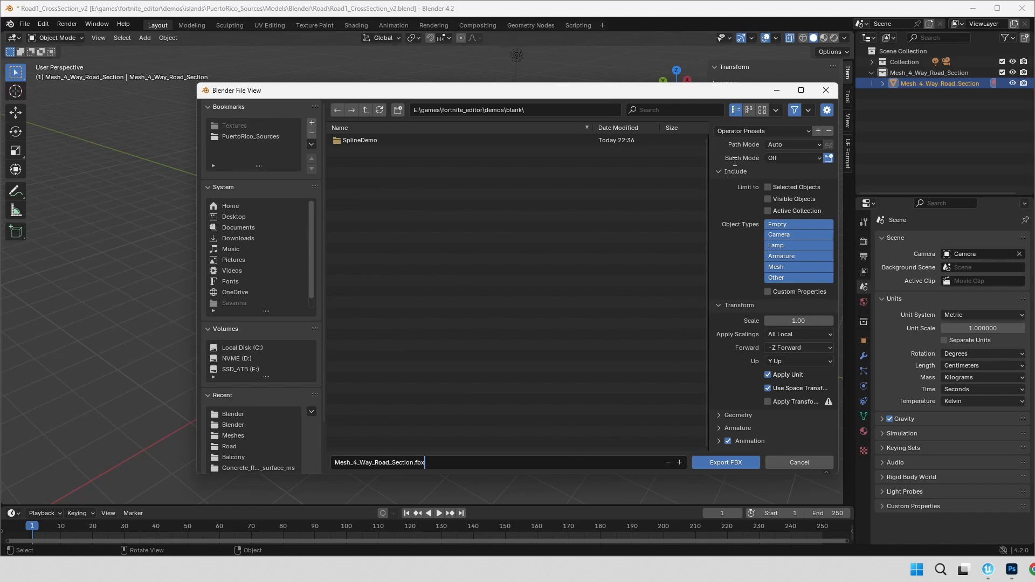
- Apply the UEFN Static export preset, review its transform and geometry settings, and export the FBX file
{"action": "left_click", "coordinate": [753, 133]}
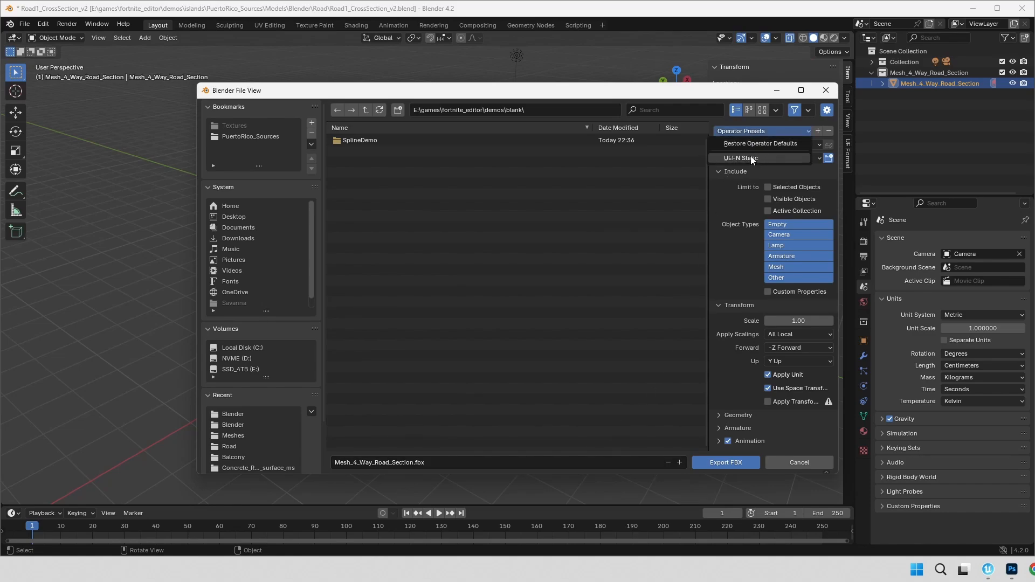
{"action": "left_click", "coordinate": [745, 161]}
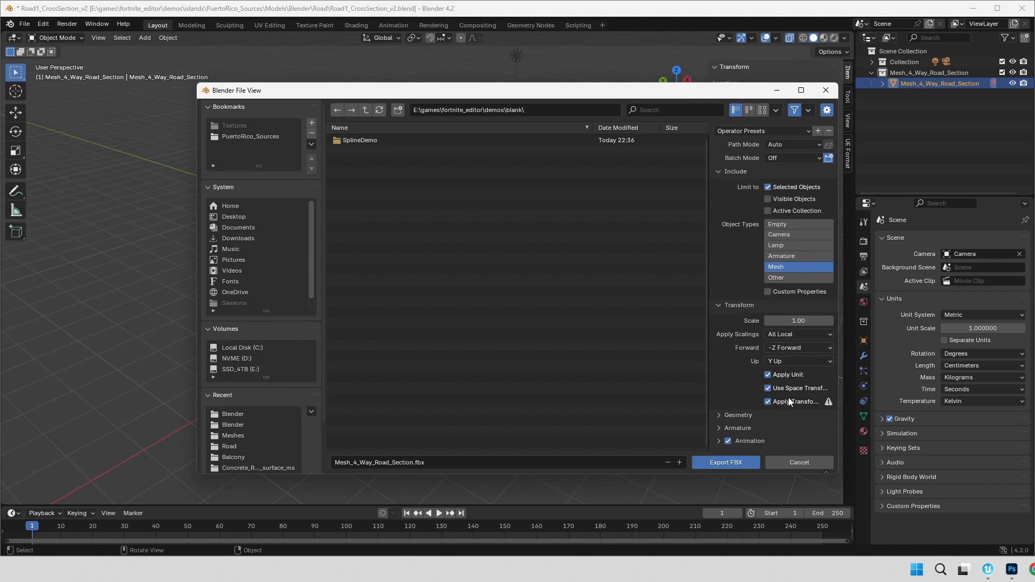
{"action": "left_click", "coordinate": [720, 417]}
{"action": "scroll", "coordinate": [739, 377], "scroll_direction": "down", "scroll_amount": 4}
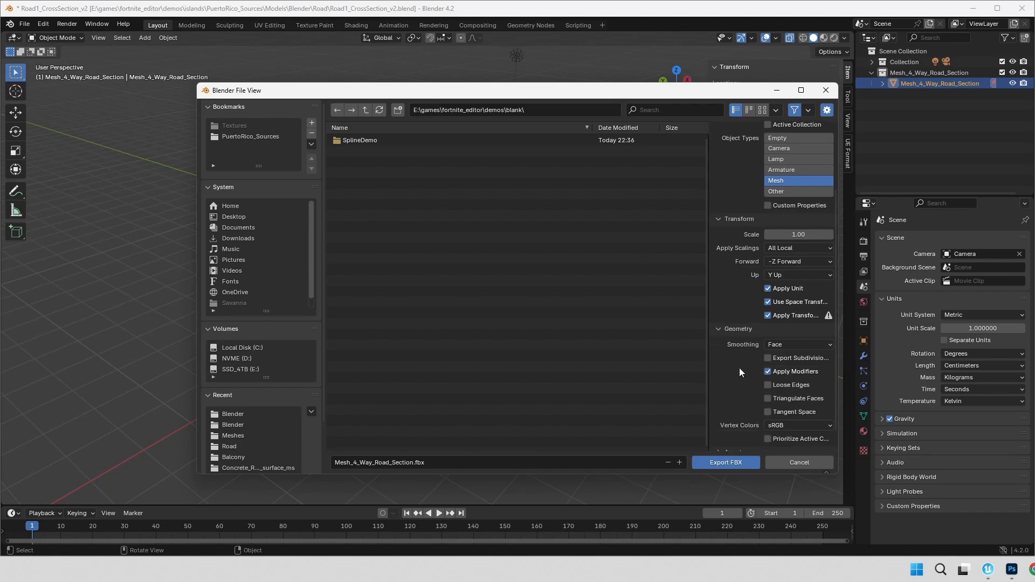
{"action": "scroll", "coordinate": [739, 368], "scroll_direction": "down", "scroll_amount": 1}
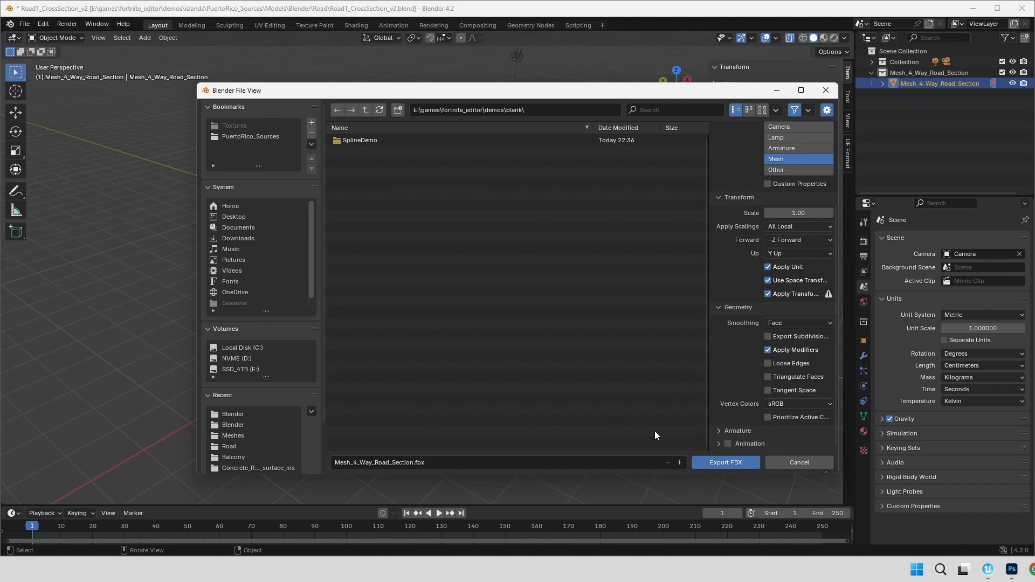
{"action": "left_click", "coordinate": [722, 462]}
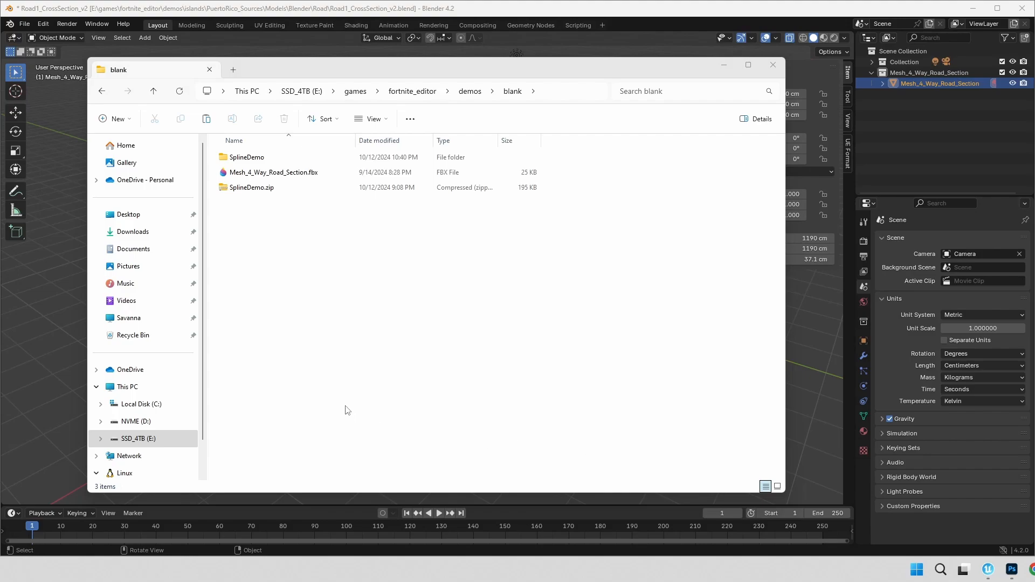
- Pick Mesh_4_Way_Road_Section.fbx in the blank folder and bring it into the SplineDemo Content Models folder in Unreal Editor
{"action": "left_click", "coordinate": [280, 173]}
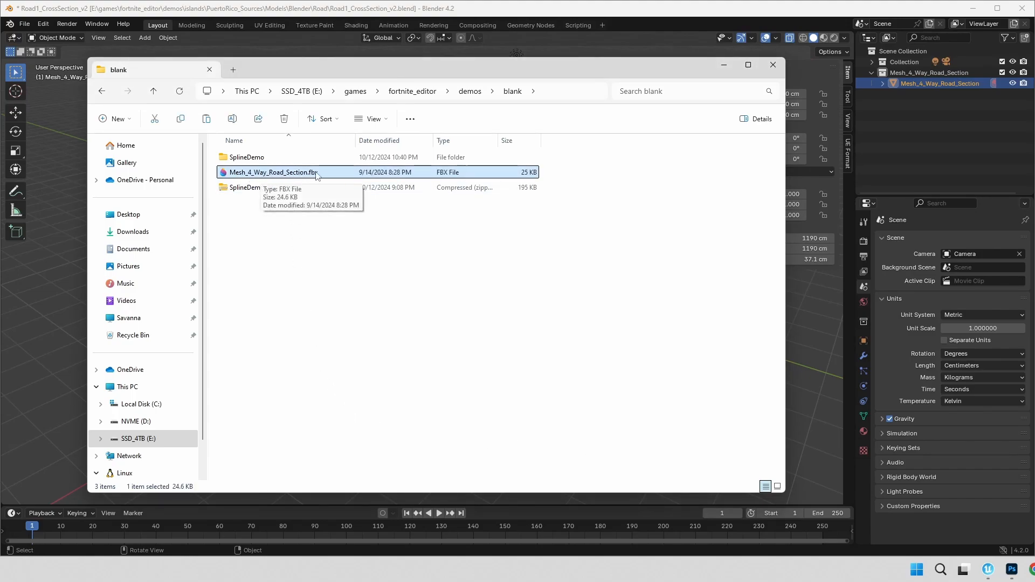
{"action": "left_click", "coordinate": [314, 247]}
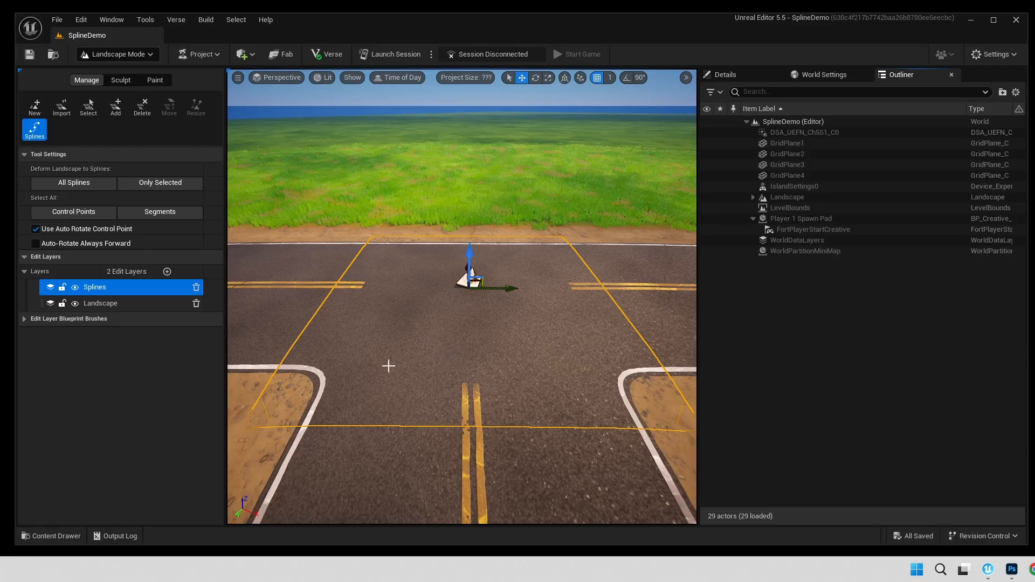
{"action": "left_click", "coordinate": [51, 536]}
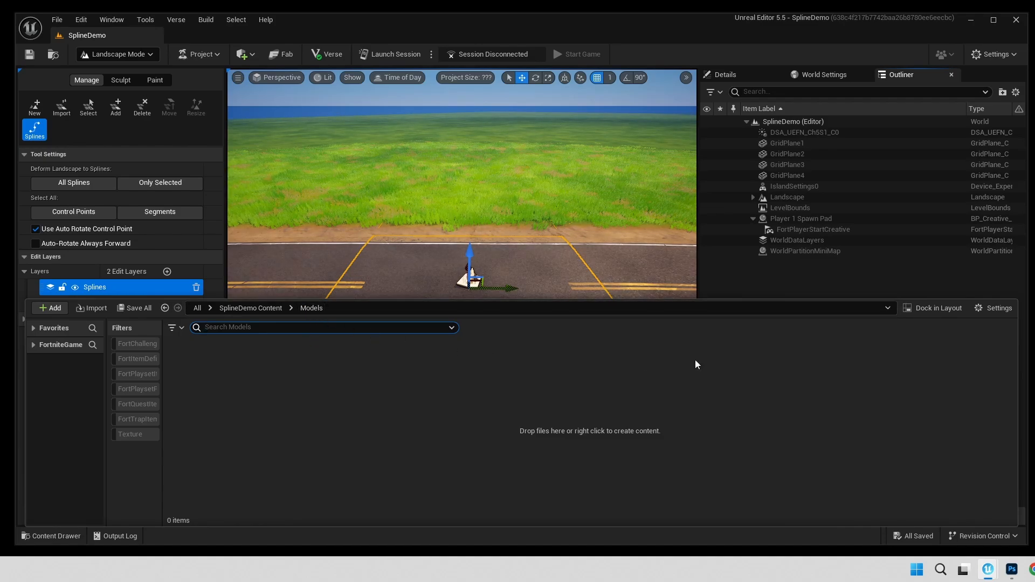
{"action": "left_click_drag", "start_coordinate": [1034, 371], "coordinate": [810, 371]}
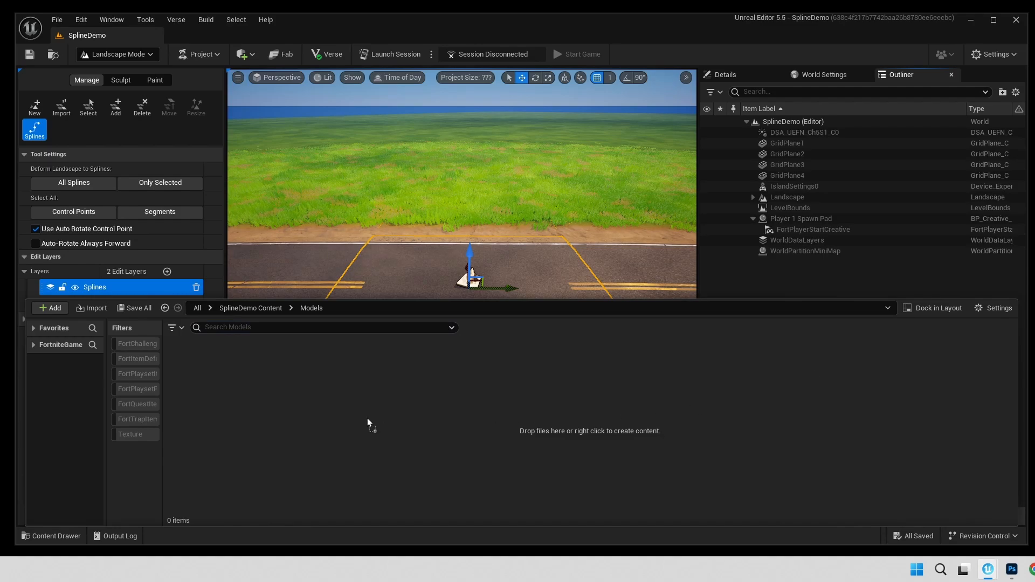
{"action": "left_click_drag", "start_coordinate": [367, 419], "coordinate": [366, 417]}
- Review the FBX import options for mesh, transform and material, and import the four-way road section with them
{"action": "left_click_drag", "start_coordinate": [996, 87], "coordinate": [579, 93]}
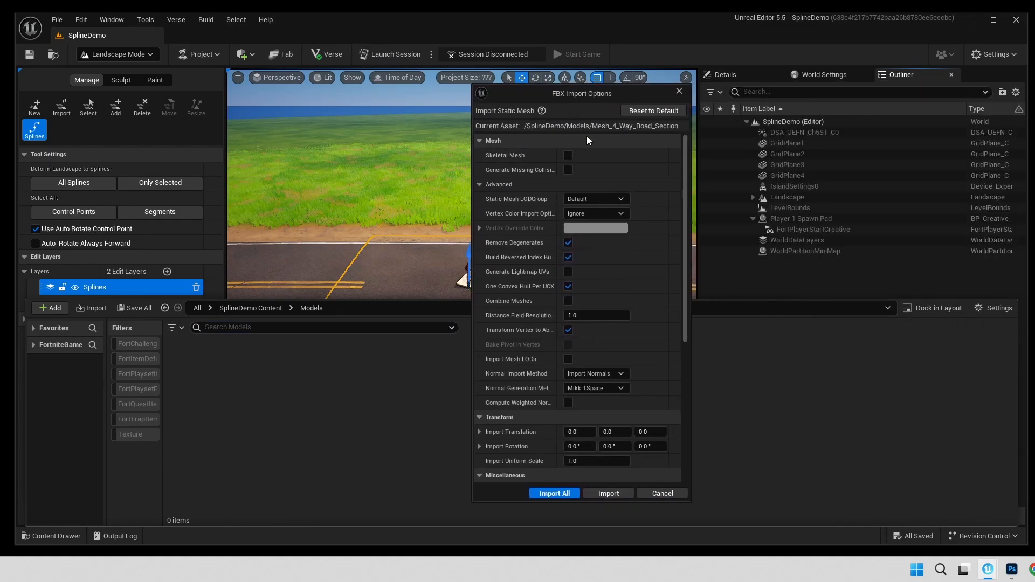
{"action": "scroll", "coordinate": [602, 319], "scroll_direction": "down", "scroll_amount": 8}
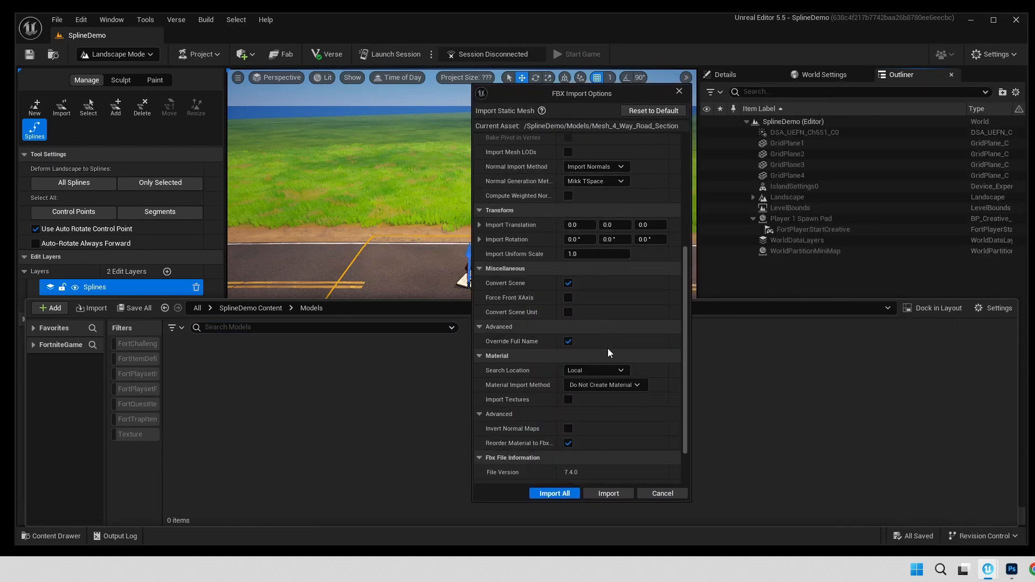
{"action": "scroll", "coordinate": [610, 353], "scroll_direction": "down", "scroll_amount": 2}
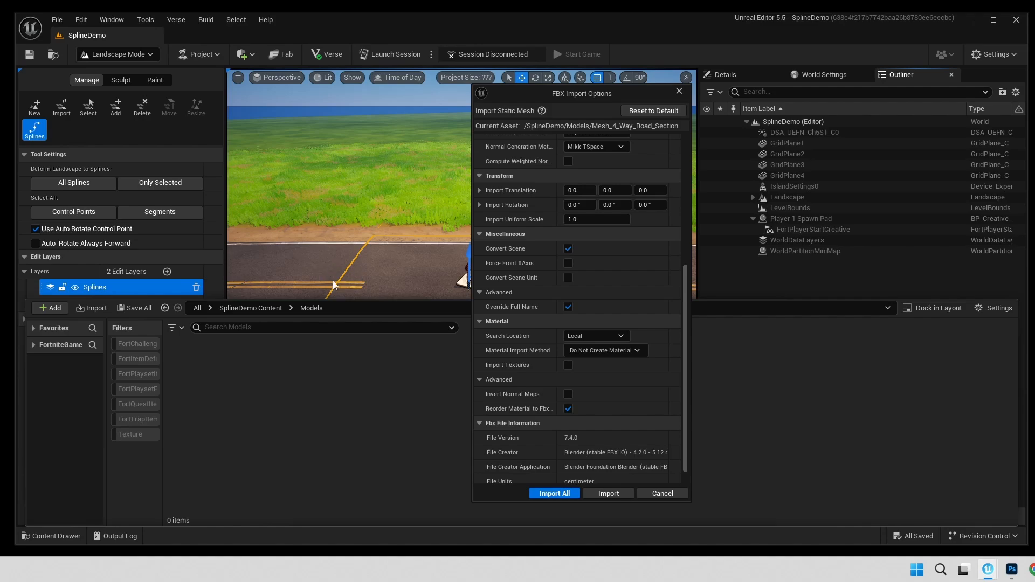
{"action": "left_click", "coordinate": [606, 493]}
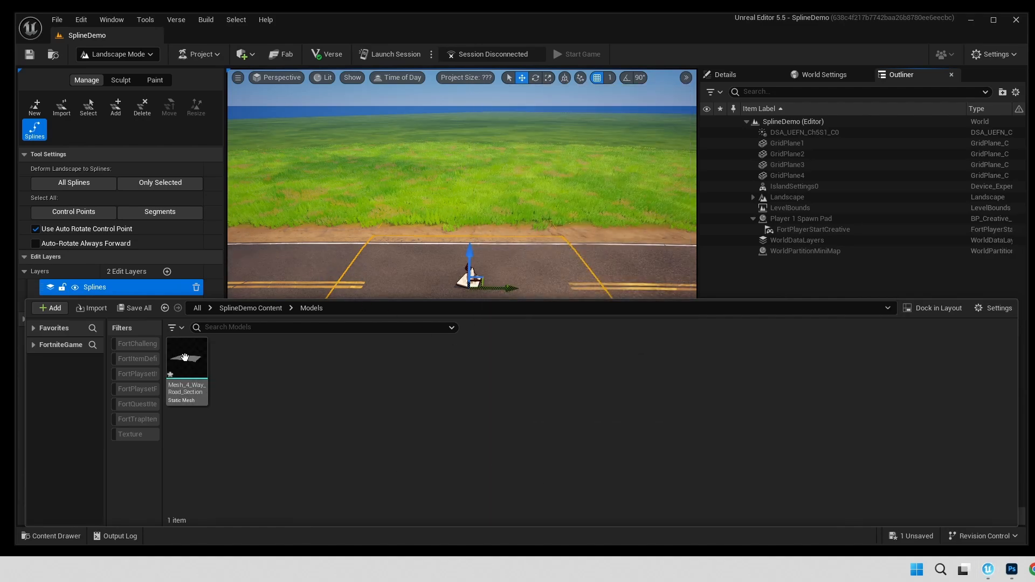
- Open the imported Mesh_4_Way_Road_Section in the static mesh editor and examine its shape from several angles
{"action": "double_click", "coordinate": [185, 358]}
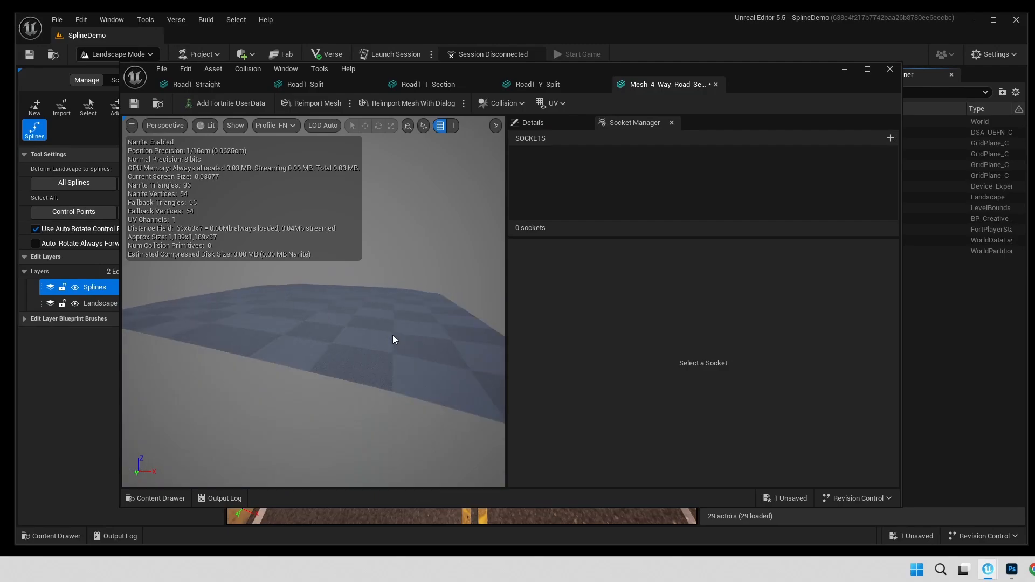
{"action": "scroll", "coordinate": [392, 335], "scroll_direction": "down", "scroll_amount": 2}
{"action": "left_click_drag", "start_coordinate": [402, 323], "coordinate": [388, 345]}
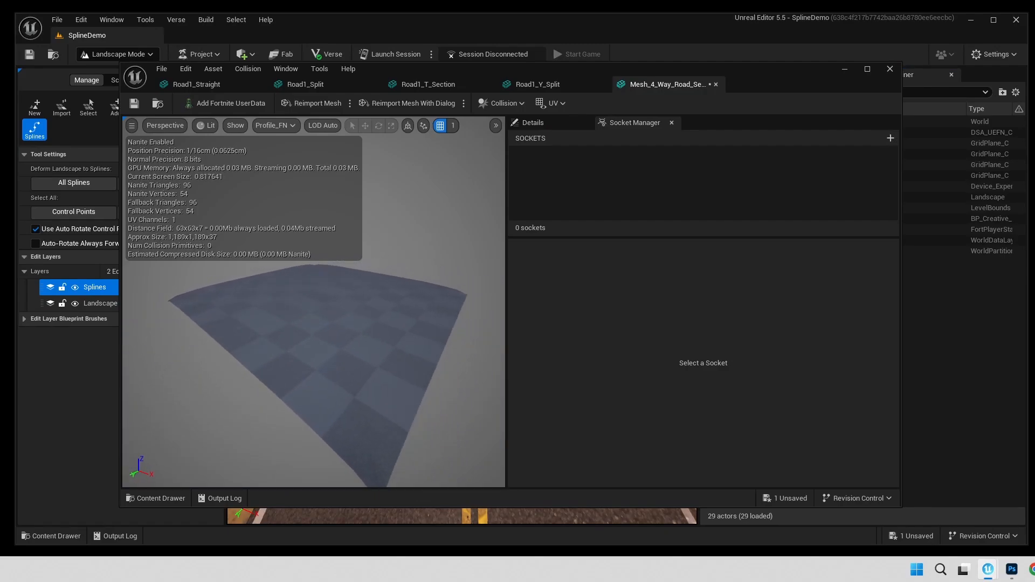
{"action": "scroll", "coordinate": [396, 316], "scroll_direction": "down", "scroll_amount": 3}
{"action": "middle_click_drag", "start_coordinate": [396, 316], "coordinate": [396, 299]}
{"action": "scroll", "coordinate": [370, 335], "scroll_direction": "up", "scroll_amount": 1}
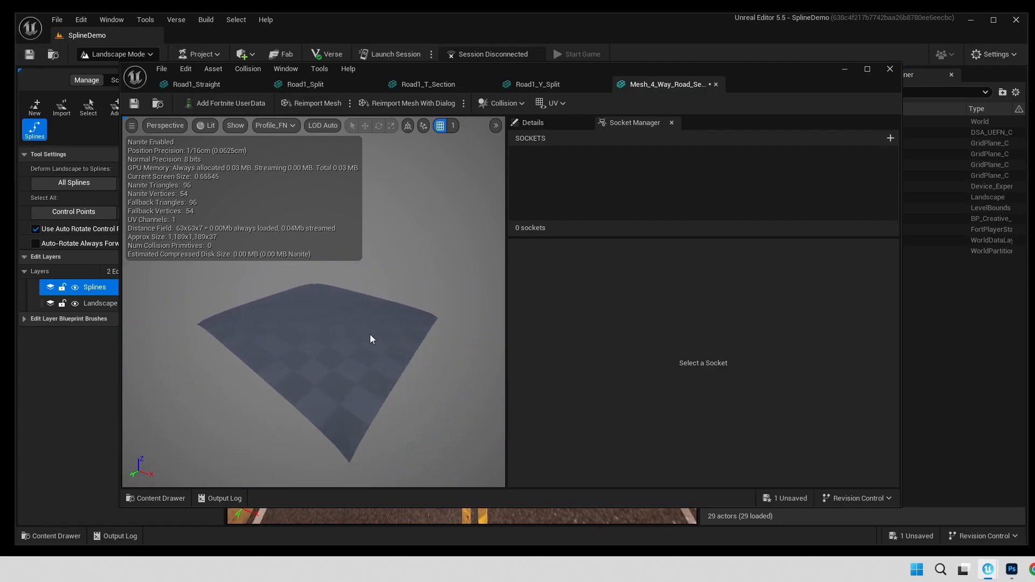
{"action": "scroll", "coordinate": [369, 334], "scroll_direction": "up", "scroll_amount": 2}
{"action": "mouse_move", "coordinate": [360, 332]}
{"action": "middle_mouse_down"}
{"action": "mouse_move", "coordinate": [349, 348]}
{"action": "mouse_move", "coordinate": [361, 333]}
{"action": "middle_mouse_up"}
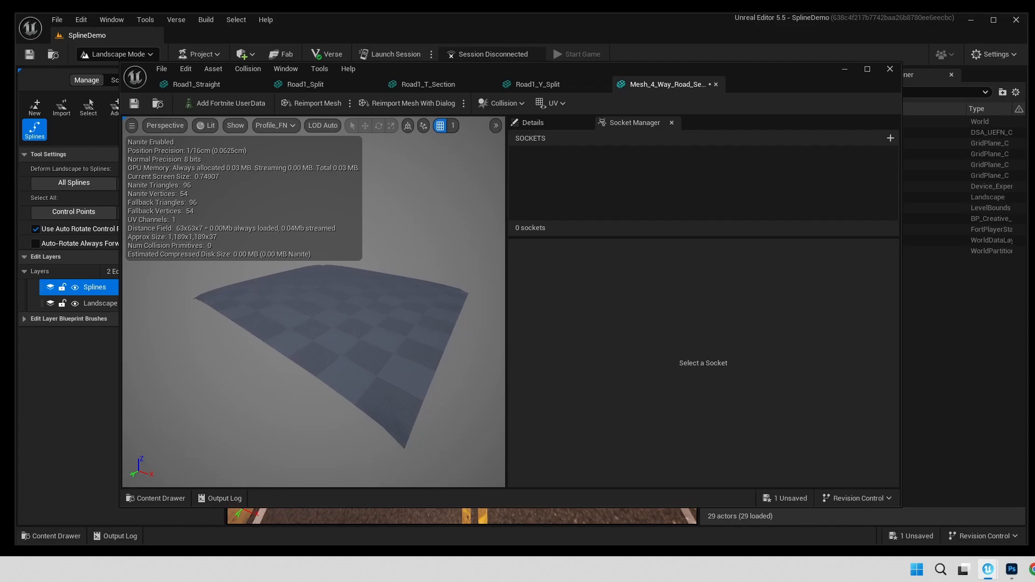
{"action": "left_click_drag", "start_coordinate": [361, 334], "coordinate": [396, 355]}
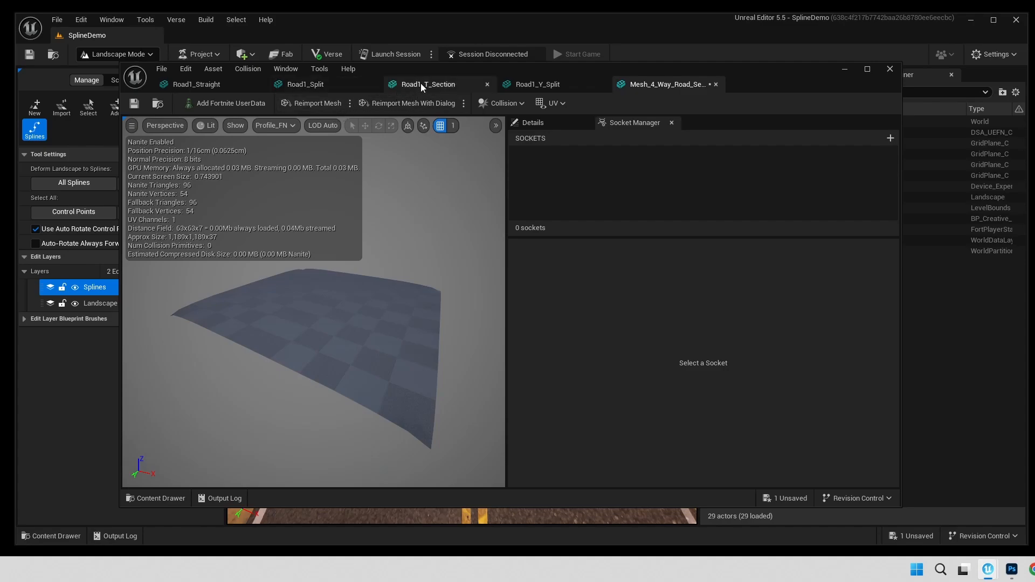
- Look at the sockets on Road1_Y_Split and Road1_T_Section, selecting RoadConnect2 and RoadConnect3 on the T-section
{"action": "left_click", "coordinate": [519, 80]}
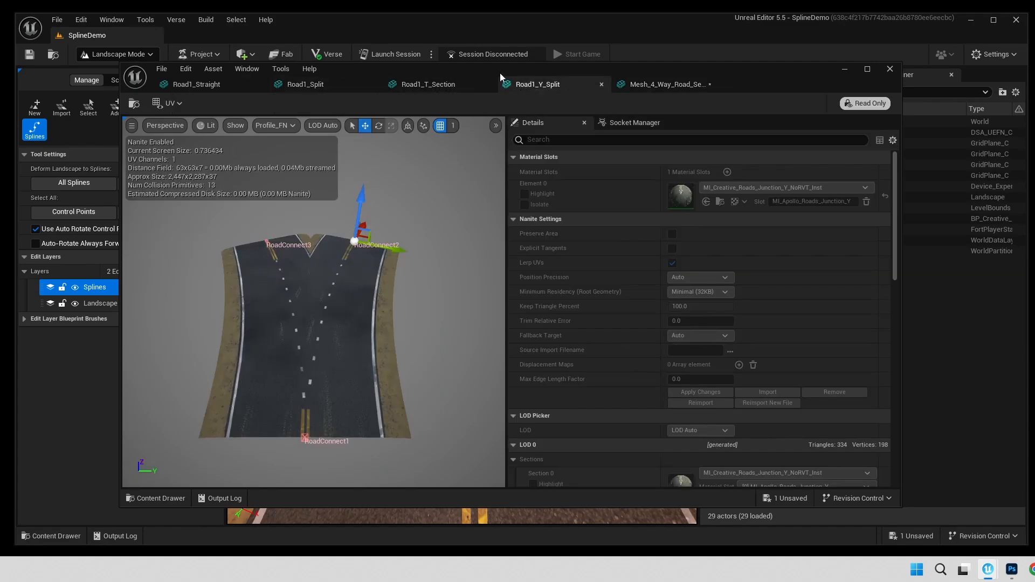
{"action": "left_click", "coordinate": [427, 84]}
{"action": "left_click", "coordinate": [245, 247]}
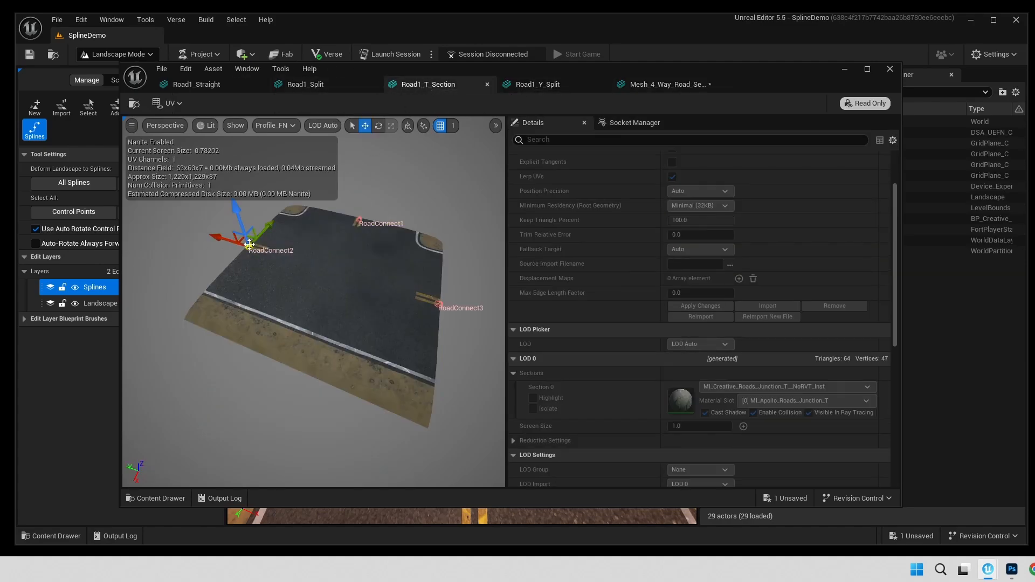
{"action": "left_click", "coordinate": [438, 304]}
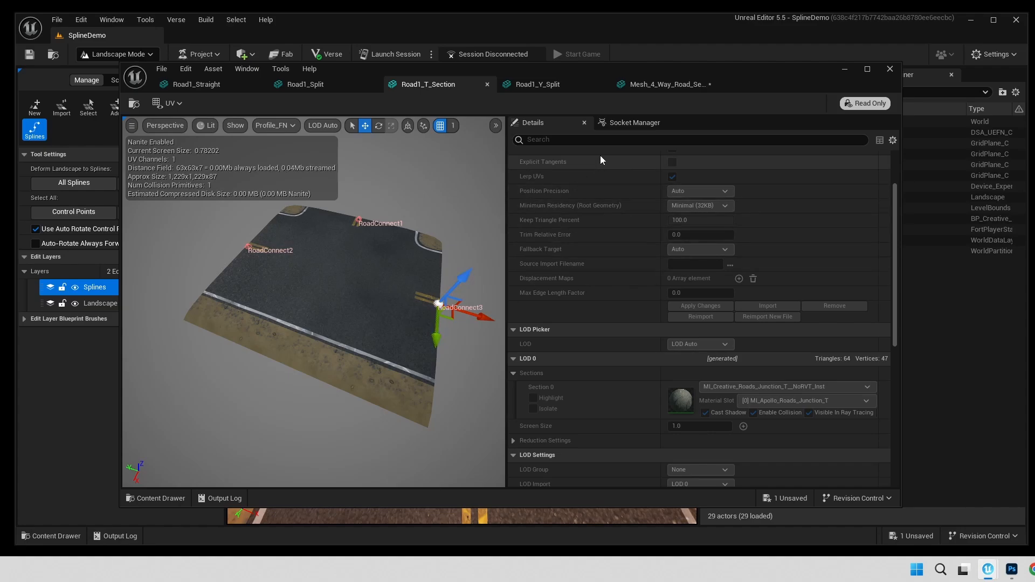
- Examine the location, rotation and scale of RoadConnect1, RoadConnect2 and RoadConnect3 on the T-section
{"action": "left_click", "coordinate": [623, 124]}
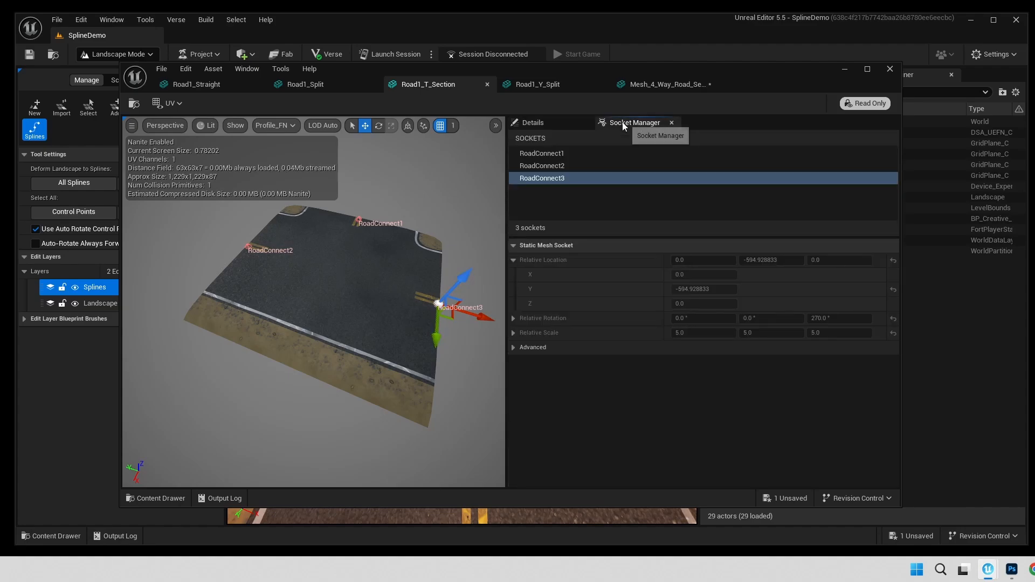
{"action": "left_click", "coordinate": [553, 154]}
{"action": "left_click", "coordinate": [550, 166]}
{"action": "left_click", "coordinate": [548, 177]}
{"action": "left_click", "coordinate": [544, 153]}
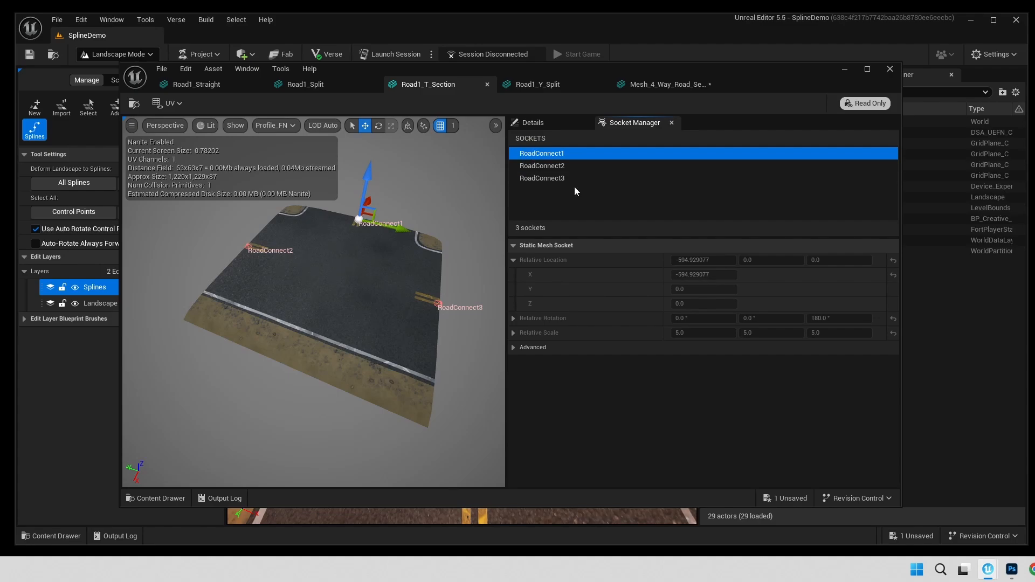
- Add a socket named Socket1 to the Mesh_4_Way_Road_Section static mesh
{"action": "left_click", "coordinate": [648, 86]}
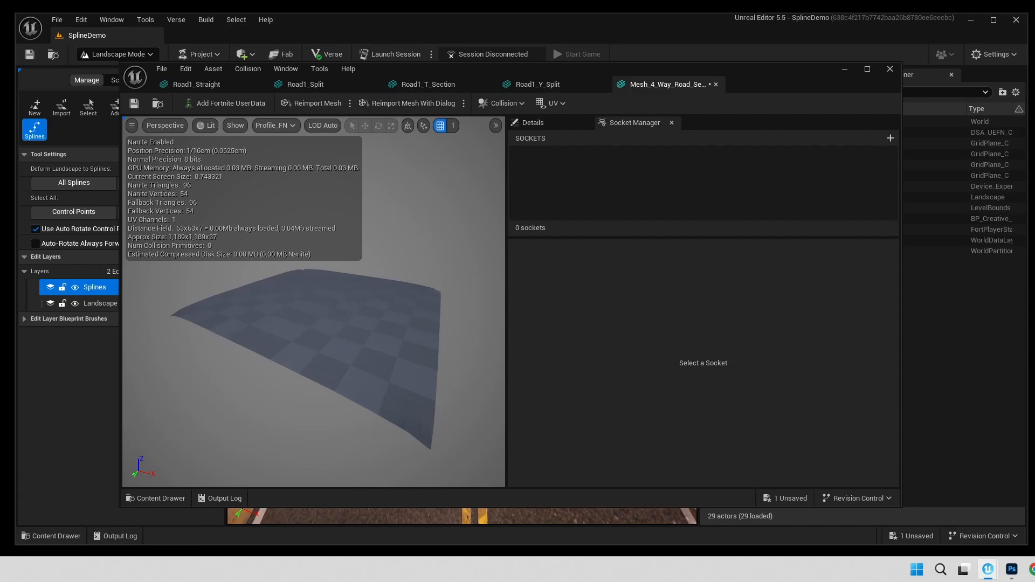
{"action": "left_click_drag", "start_coordinate": [349, 297], "coordinate": [330, 317], "text": "alt"}
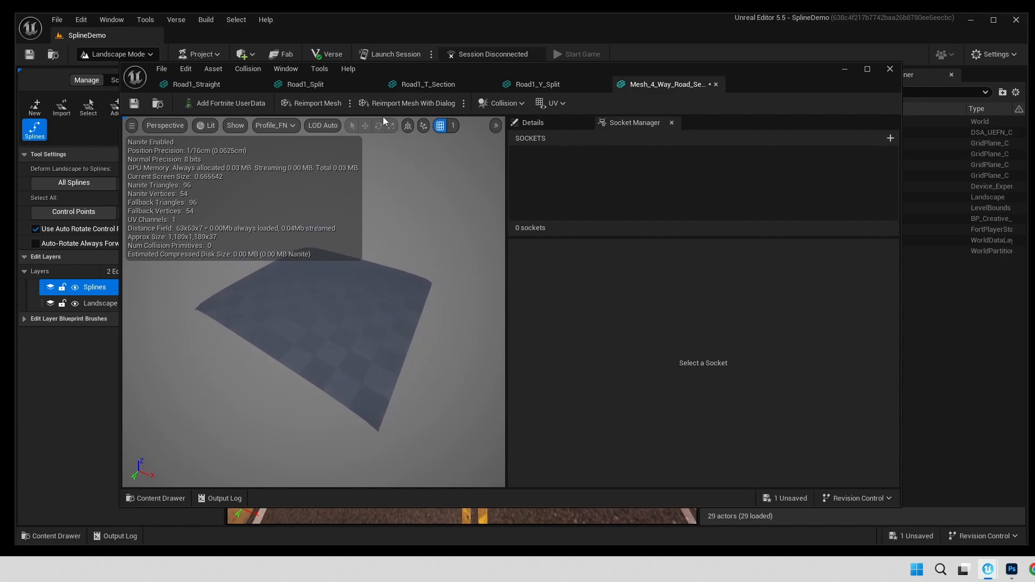
{"action": "left_click", "coordinate": [890, 138]}
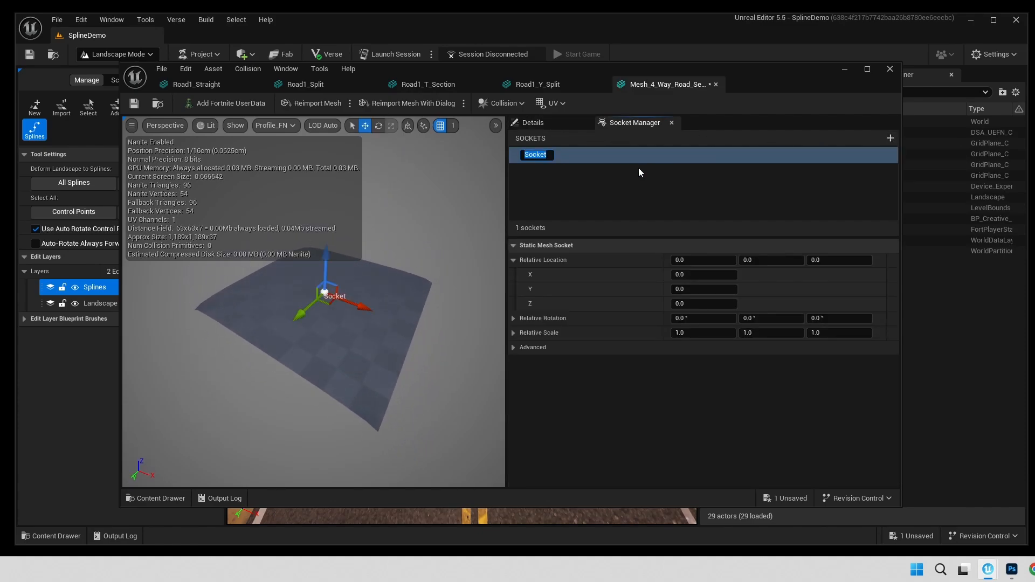
{"action": "key", "text": "End"}
{"action": "type", "text": "1"}
{"action": "key", "text": "Return"}
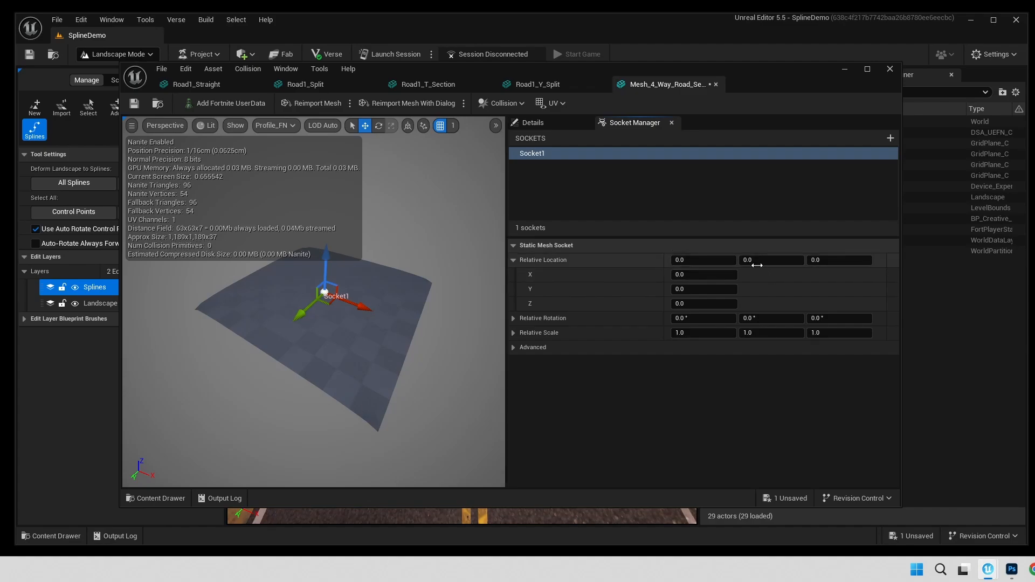
- Move Socket1 to the edge of the mesh by setting its relative X location to 1189/2
{"action": "left_click", "coordinate": [695, 274]}
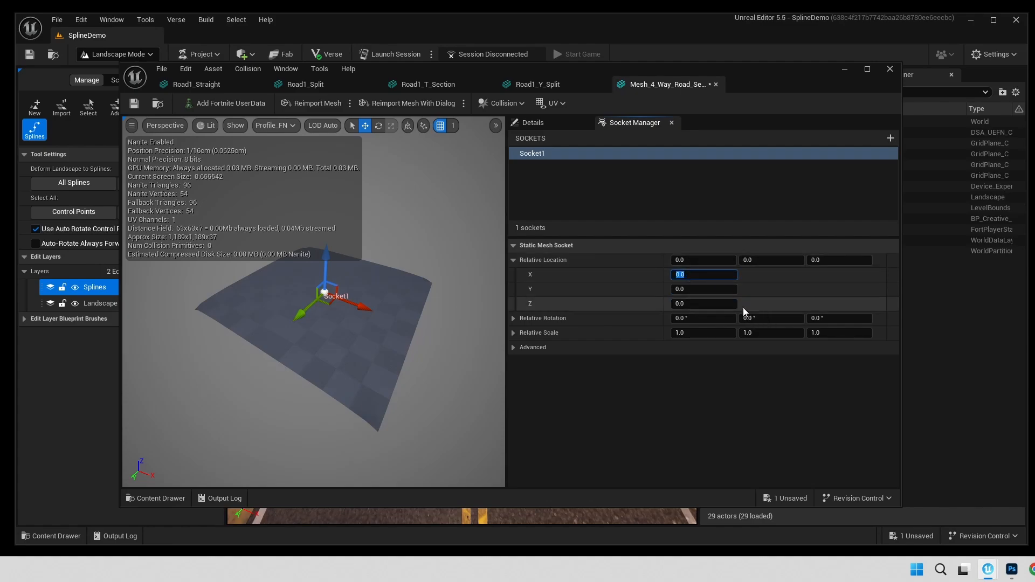
{"action": "type", "text": "1189/2"}
{"action": "key", "text": "Return"}
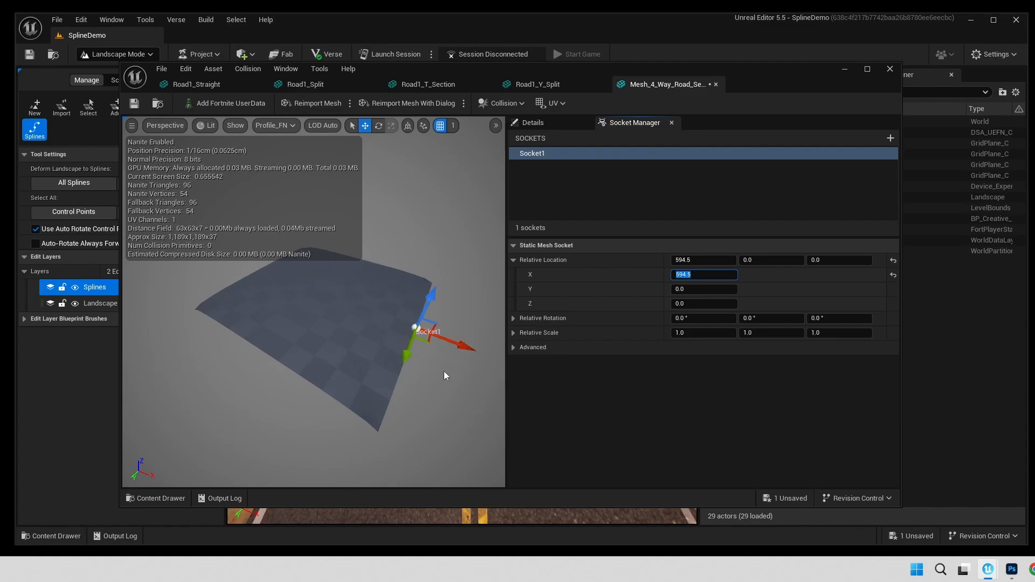
{"action": "left_click_drag", "start_coordinate": [346, 370], "coordinate": [377, 367], "text": "alt"}
- Check which way the axes of the three RoadConnect sockets point on Road1_T_Section
{"action": "left_click", "coordinate": [429, 87]}
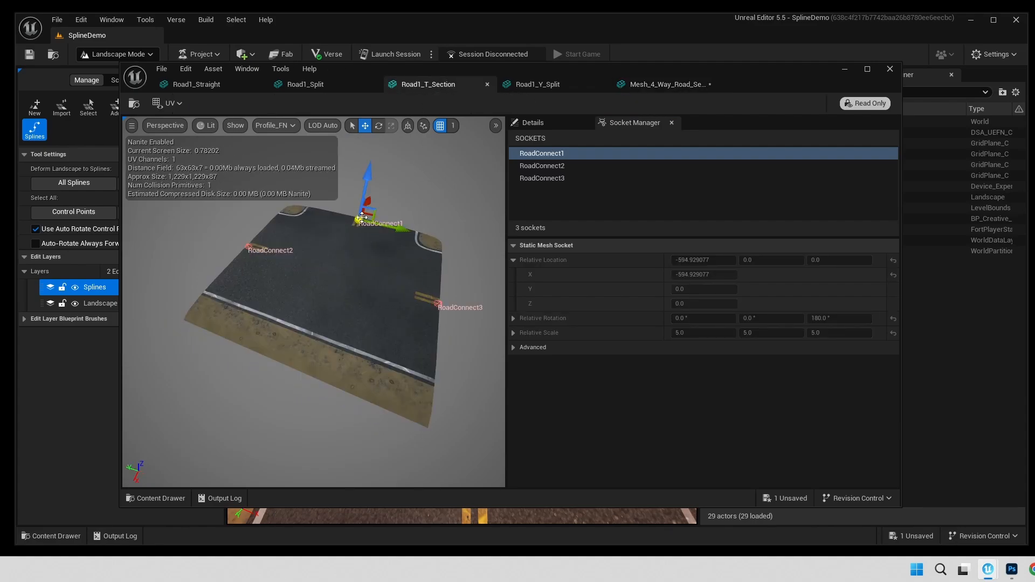
{"action": "left_click", "coordinate": [437, 305]}
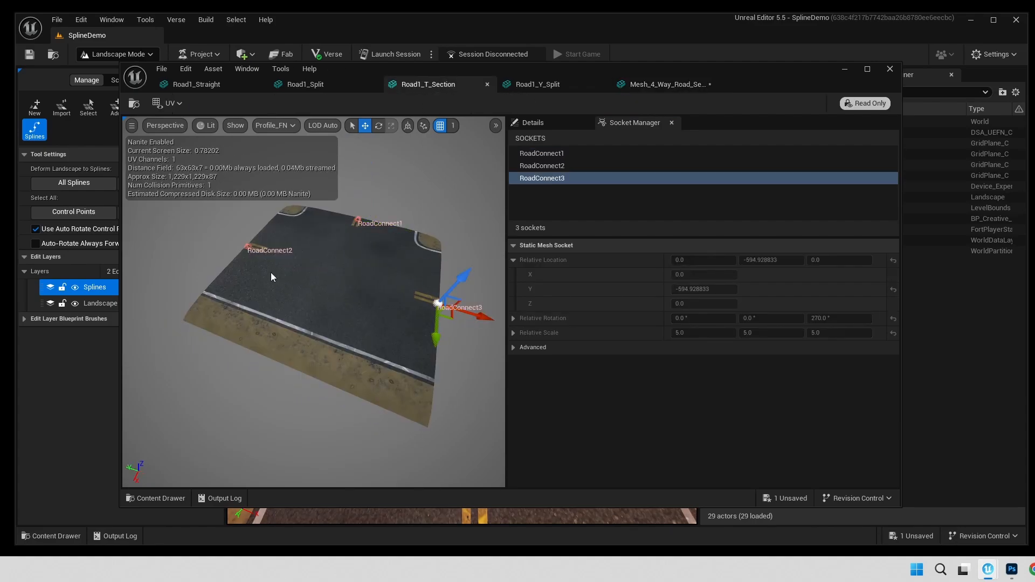
{"action": "left_click", "coordinate": [247, 247]}
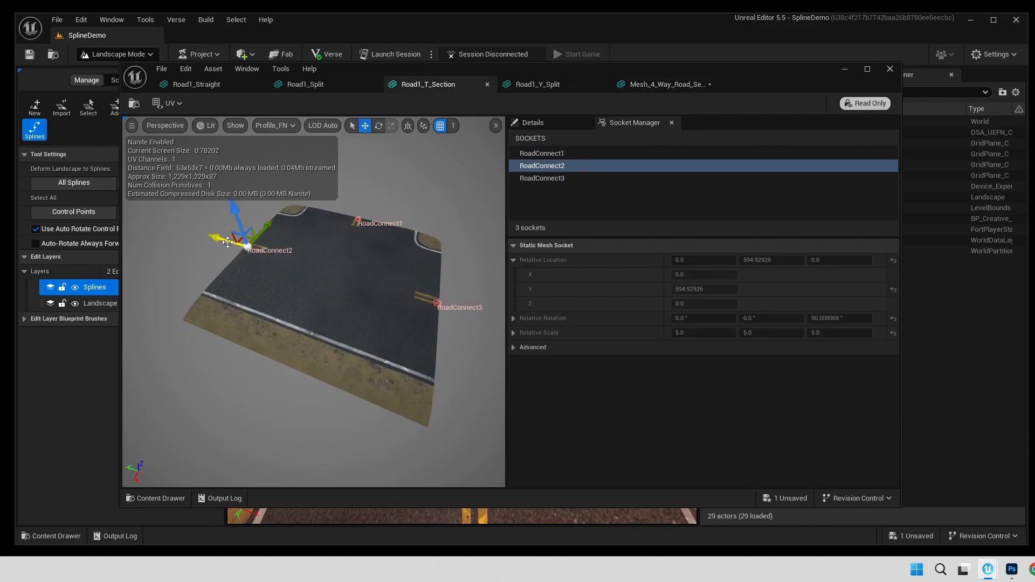
{"action": "left_click", "coordinate": [361, 220]}
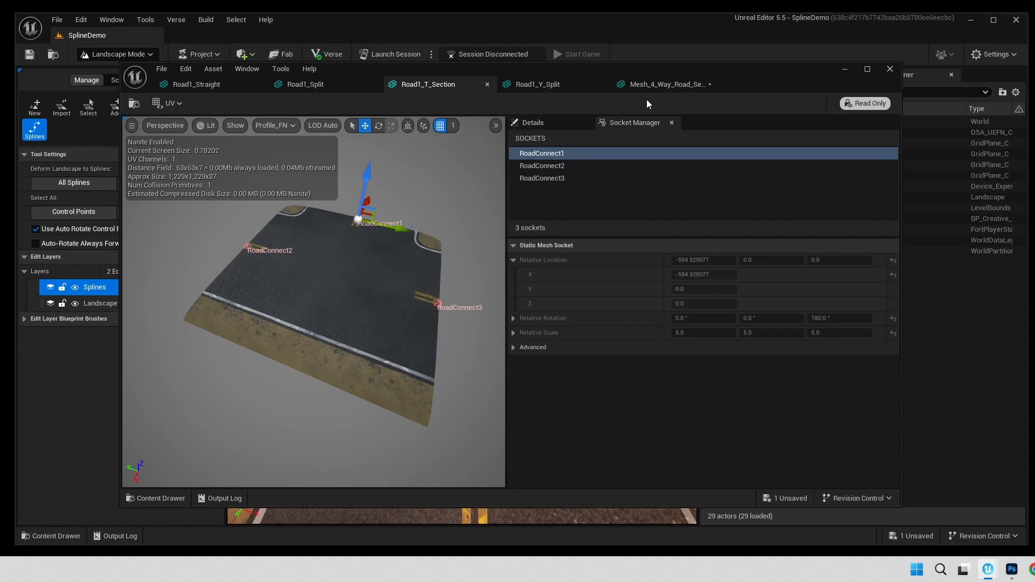
- Add a second socket named Socket2 to the four-way road section mesh
{"action": "left_click", "coordinate": [655, 85]}
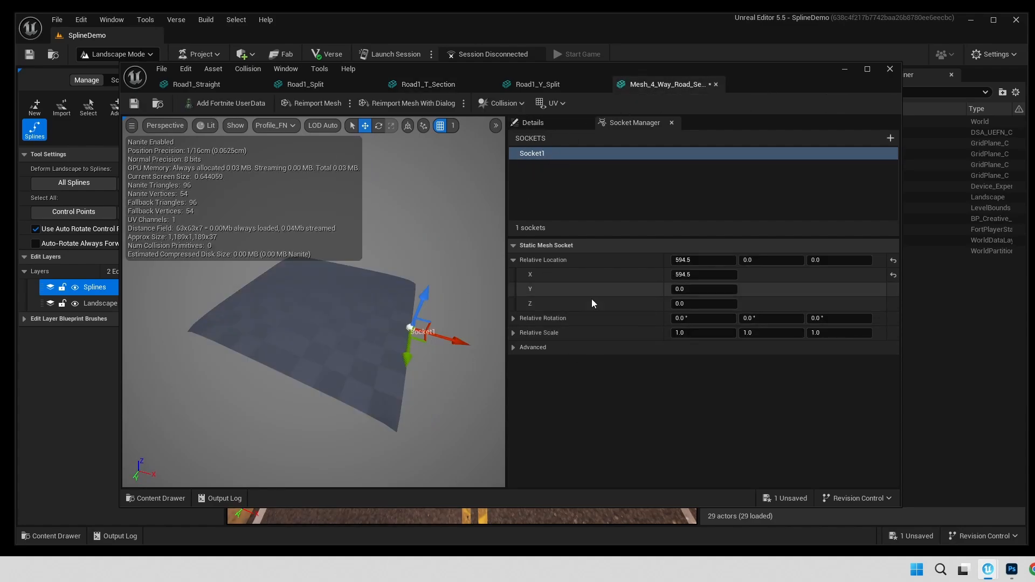
{"action": "left_click", "coordinate": [892, 137]}
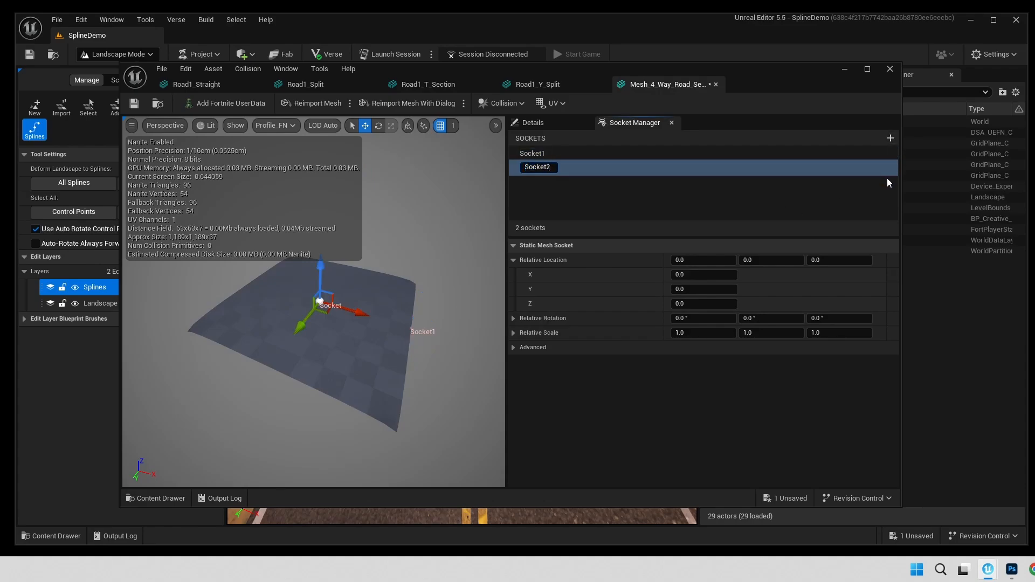
{"action": "key", "text": "Return"}
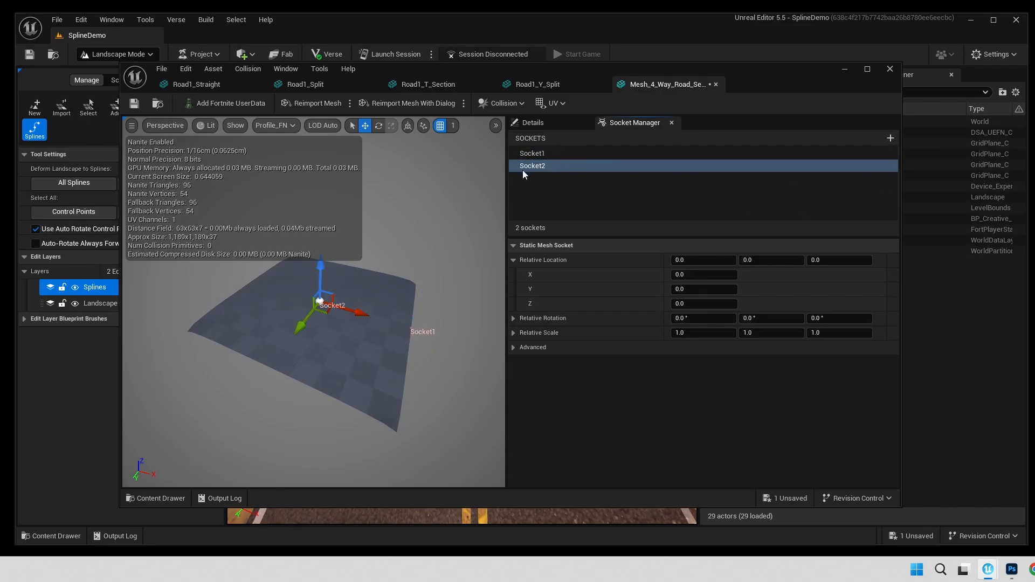
- Check RoadConnect1 on the T-section and set Socket1's relative scale on the four-way mesh to 5, 5, 5
{"action": "left_click", "coordinate": [423, 82]}
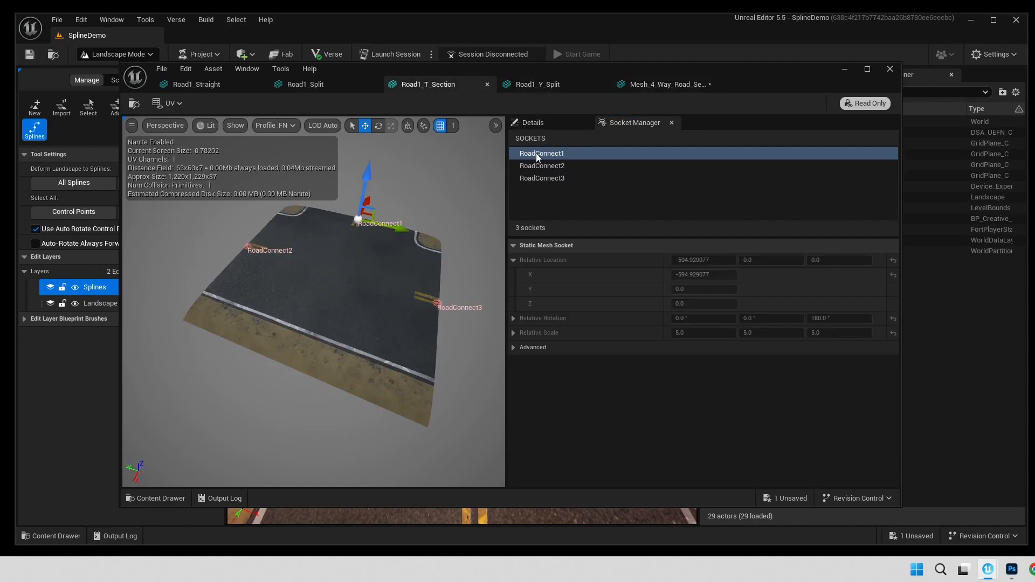
{"action": "left_click", "coordinate": [650, 86]}
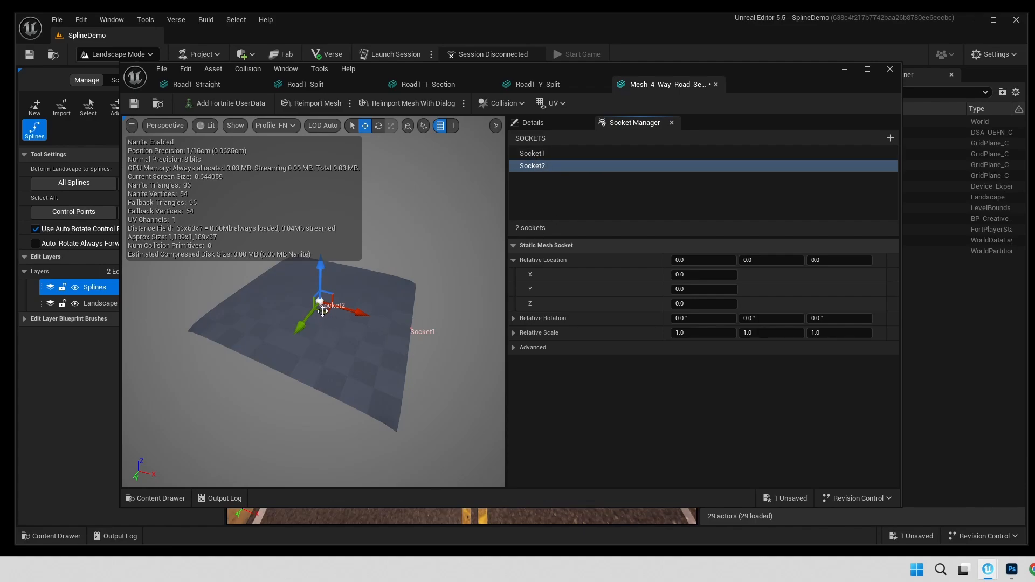
{"action": "left_click", "coordinate": [410, 330]}
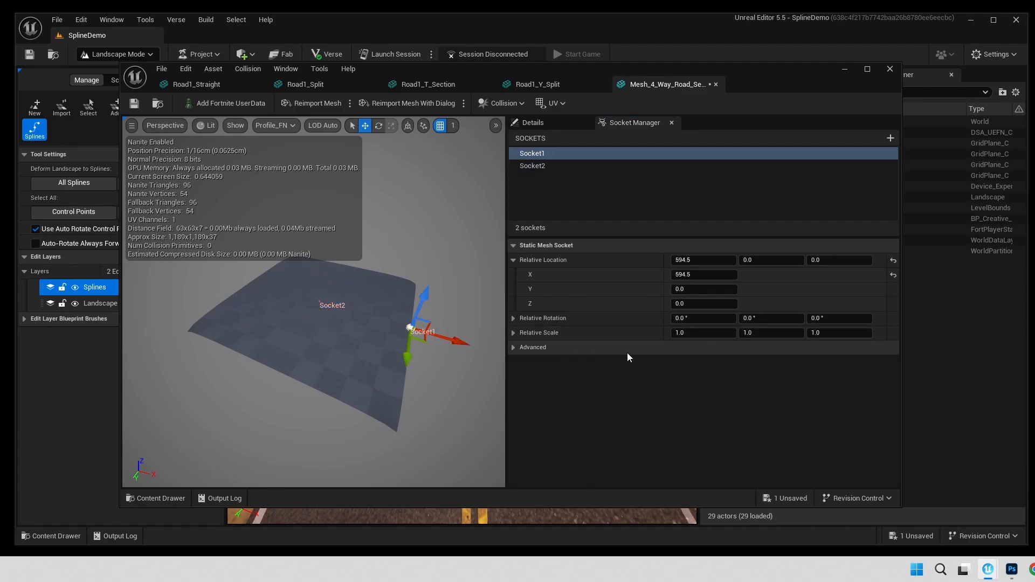
{"action": "left_click", "coordinate": [701, 332]}
{"action": "type", "text": "5"}
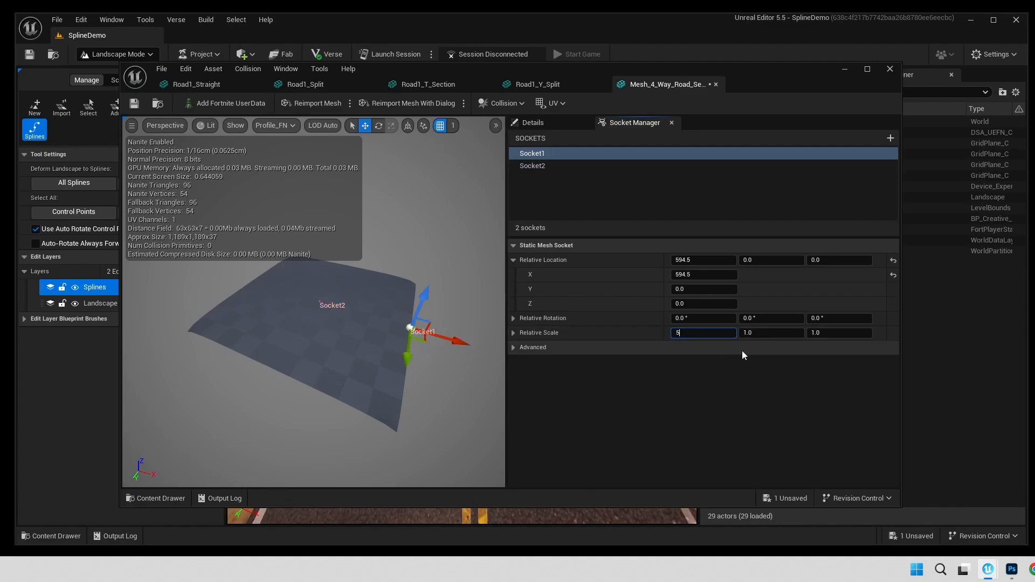
{"action": "key", "text": "Tab"}
{"action": "type", "text": "5"}
{"action": "key", "text": "Tab"}
{"action": "type", "text": "5"}
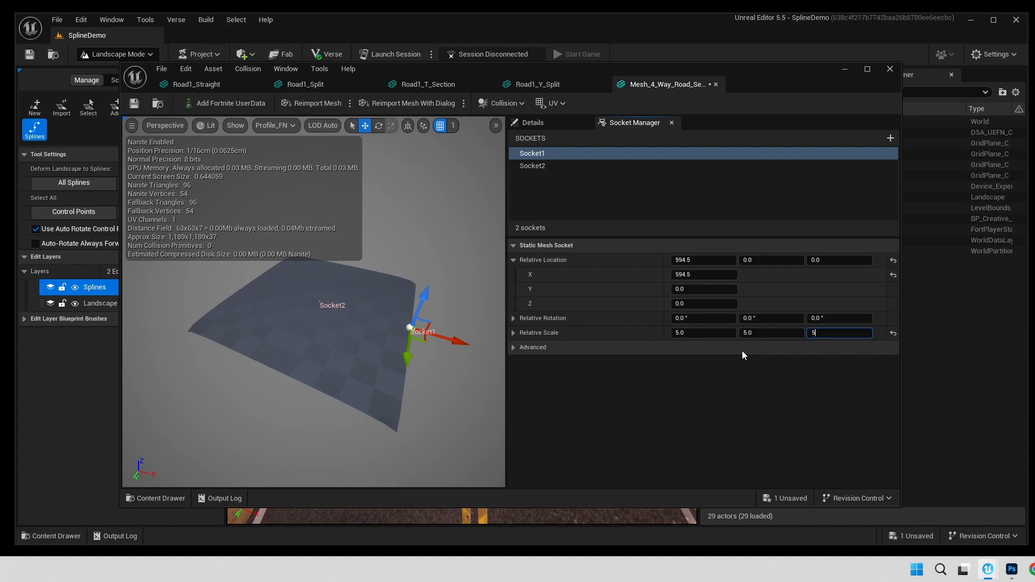
{"action": "key", "text": "Return"}
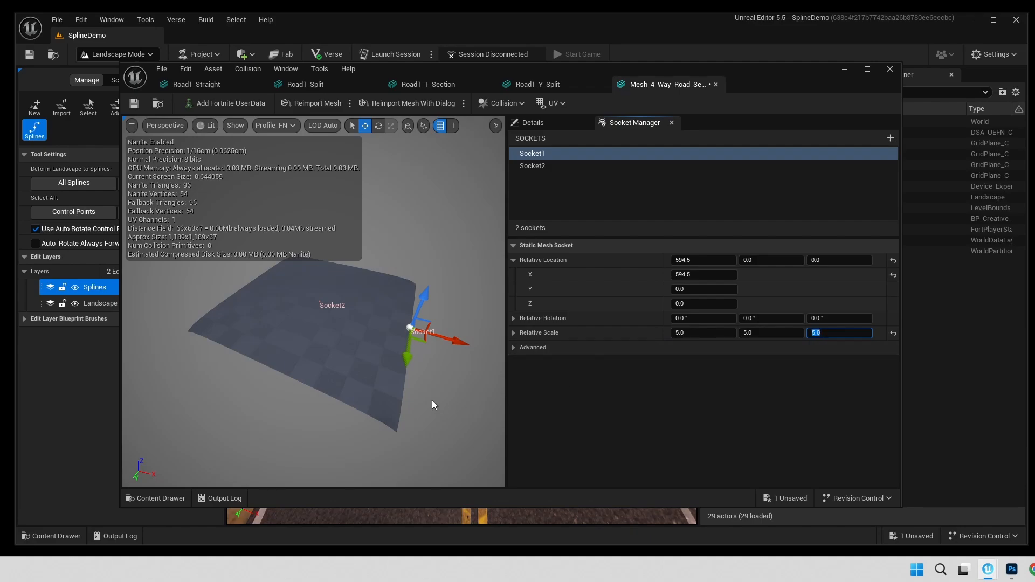
- Copy the relative X location value of Socket1
{"action": "left_click", "coordinate": [421, 356]}
{"action": "left_click", "coordinate": [409, 327]}
{"action": "left_click", "coordinate": [320, 303]}
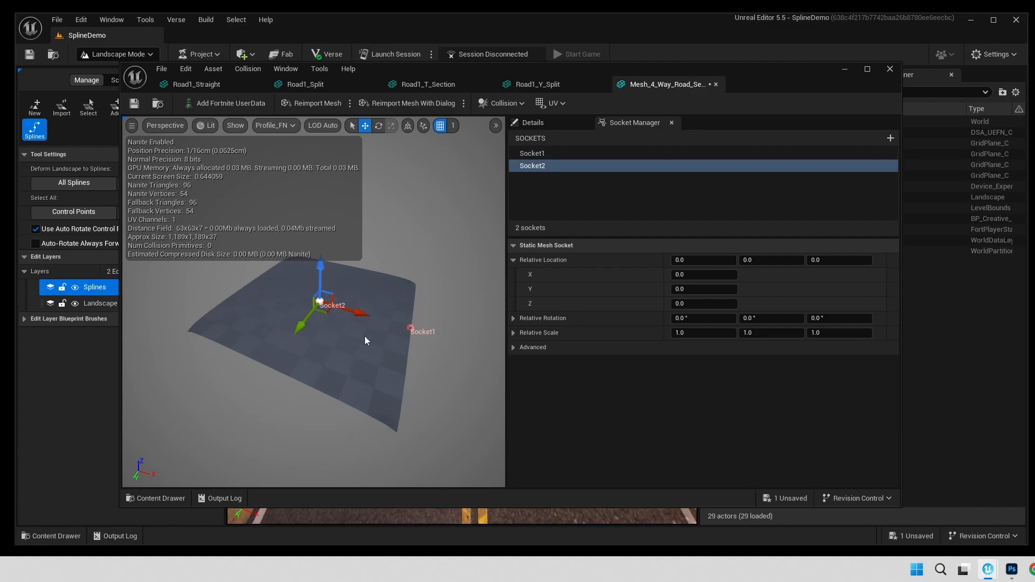
{"action": "left_click", "coordinate": [412, 330]}
{"action": "left_click", "coordinate": [697, 261]}
{"action": "key", "text": "ctrl+c"}
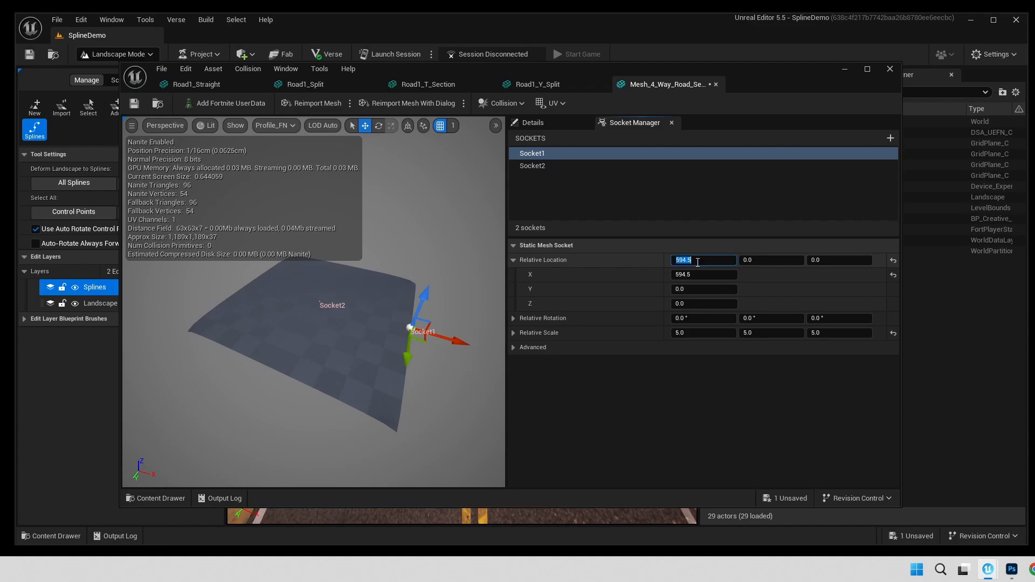
{"action": "key", "text": "Return"}
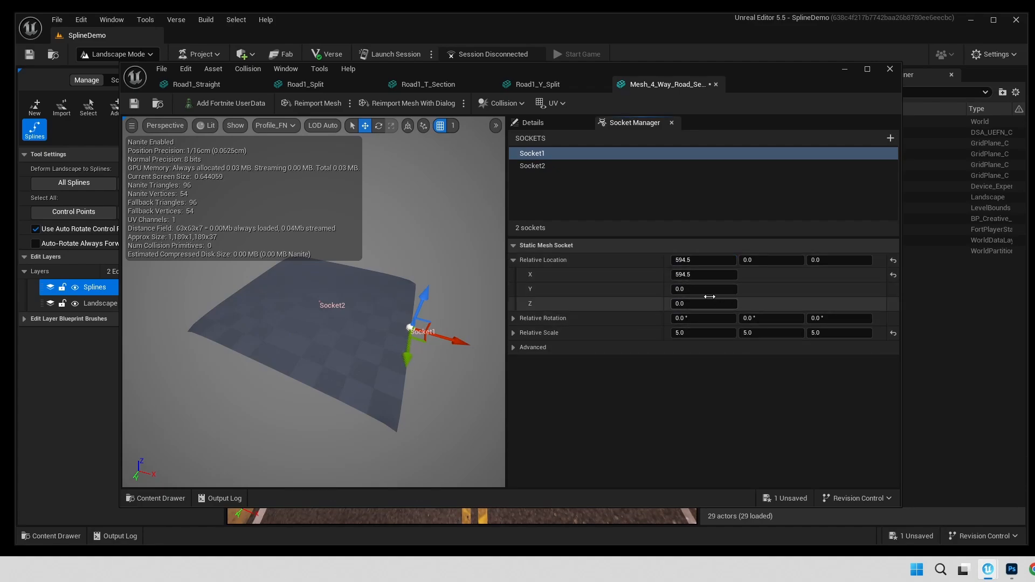
- Set Socket2's relative scale to 5, 5, 5
{"action": "left_click", "coordinate": [320, 301]}
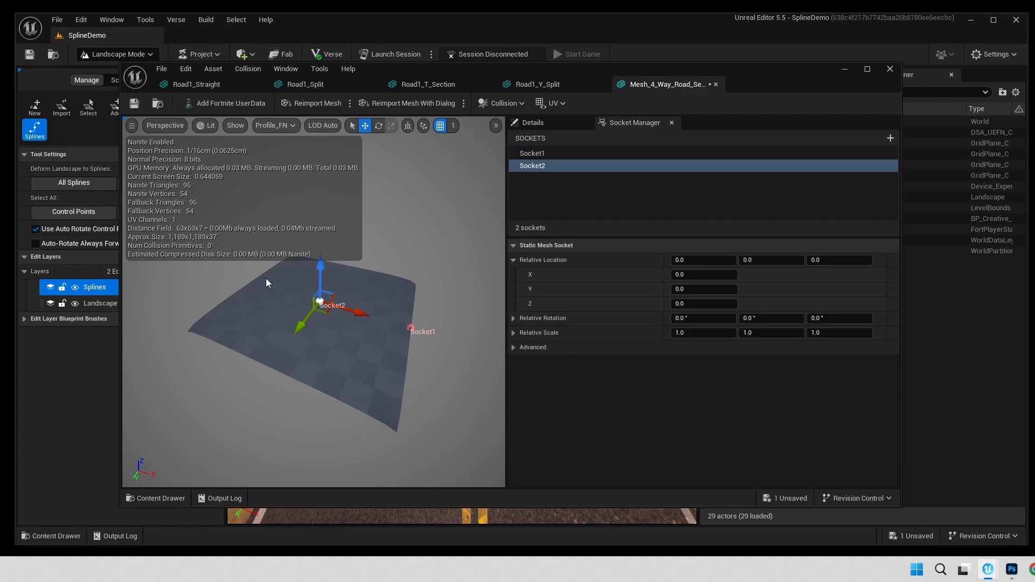
{"action": "left_click", "coordinate": [721, 334]}
{"action": "type", "text": "5"}
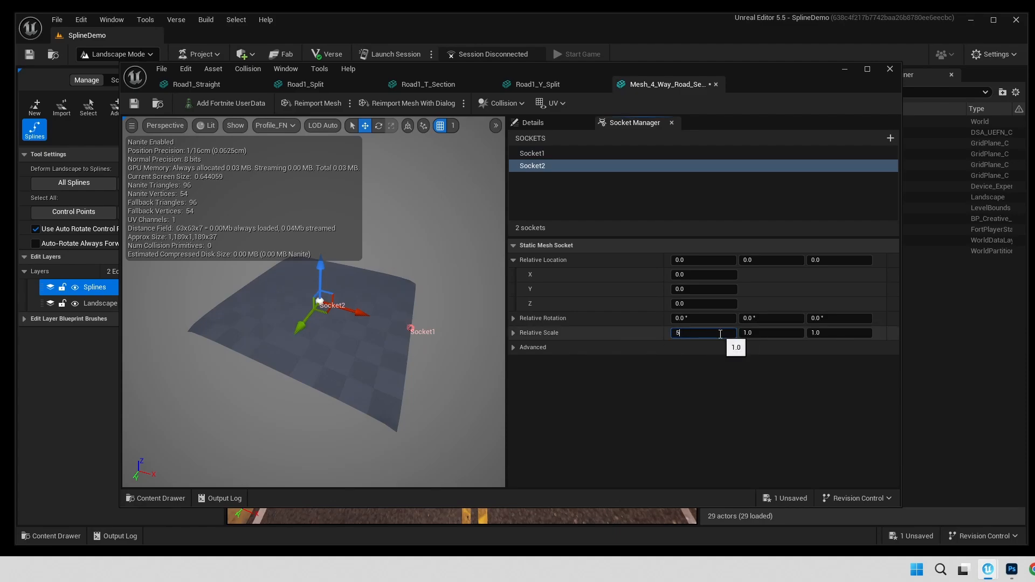
{"action": "key", "text": "Tab"}
{"action": "type", "text": "5"}
{"action": "key", "text": "Tab"}
{"action": "type", "text": "5"}
{"action": "key", "text": "Return"}
- Place Socket2 on the opposite edge from Socket1 by setting its relative X location to -594.5
{"action": "left_click", "coordinate": [693, 275]}
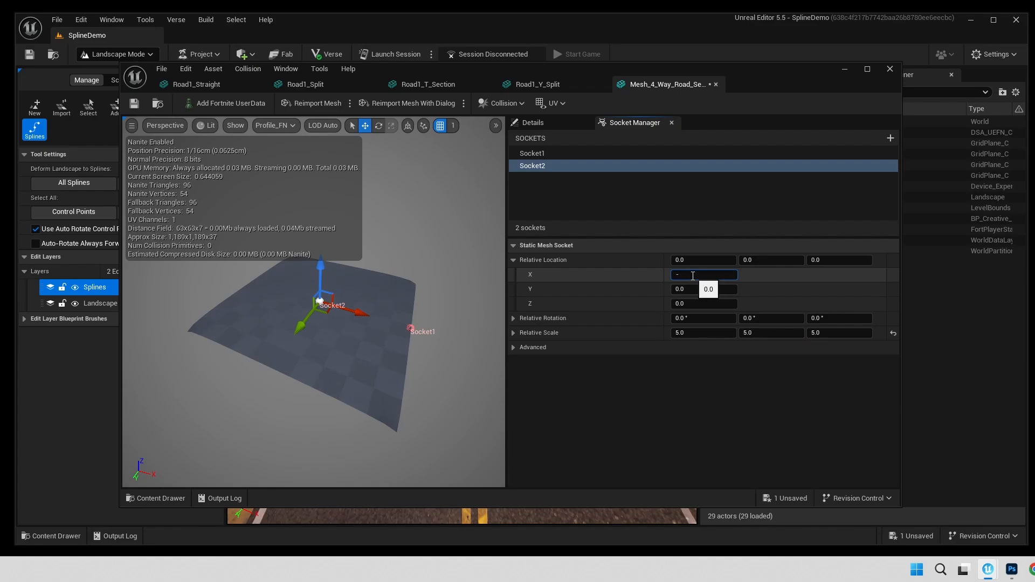
{"action": "key", "text": "Return"}
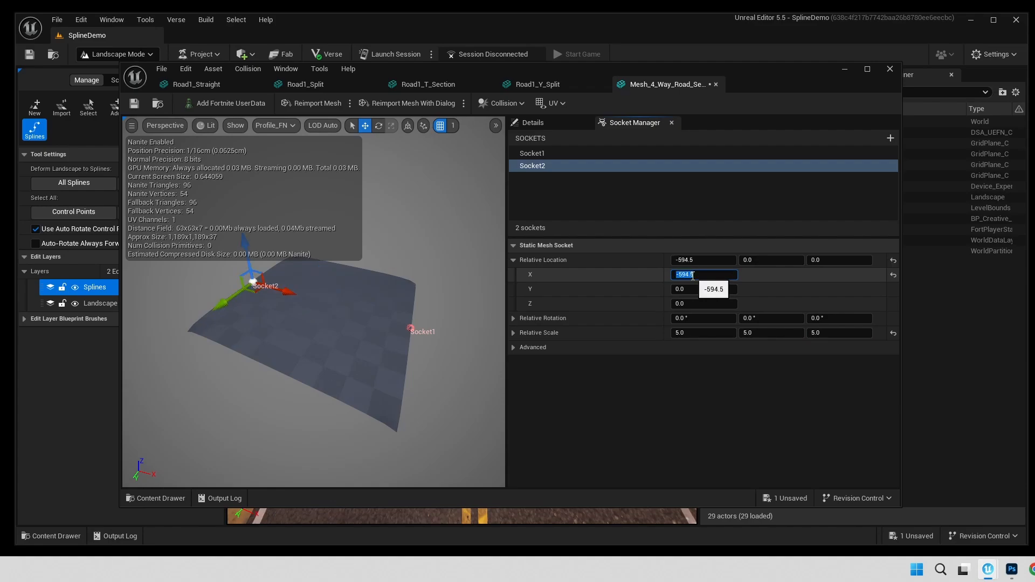
{"action": "mouse_move", "coordinate": [260, 300]}
{"action": "left_mouse_down"}
{"action": "mouse_move", "coordinate": [302, 304]}
{"action": "mouse_move", "coordinate": [270, 305]}
{"action": "left_mouse_up"}
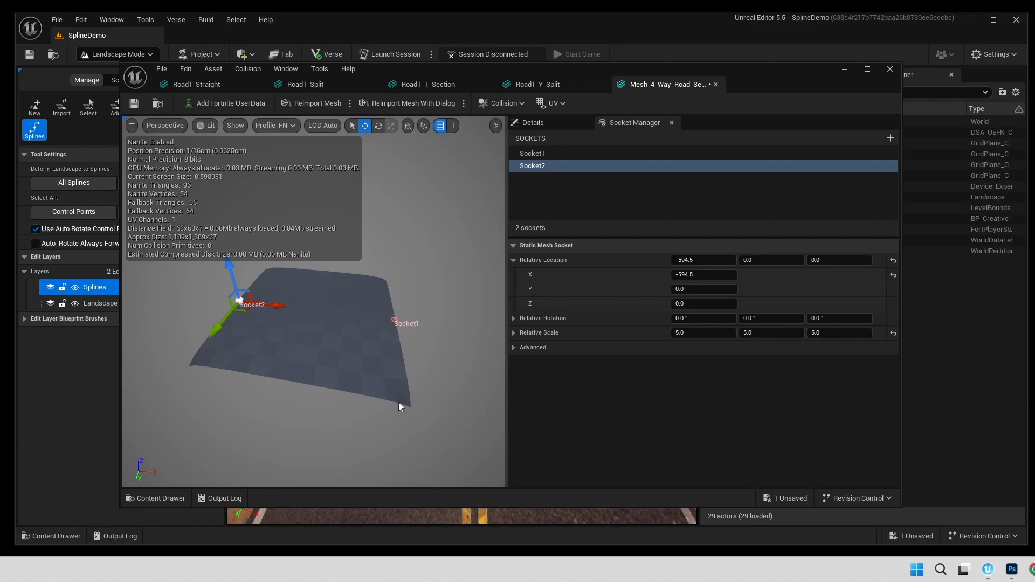
- Set Socket2's Z rotation to -180° and compare its direction with Socket1's
{"action": "left_click", "coordinate": [830, 319]}
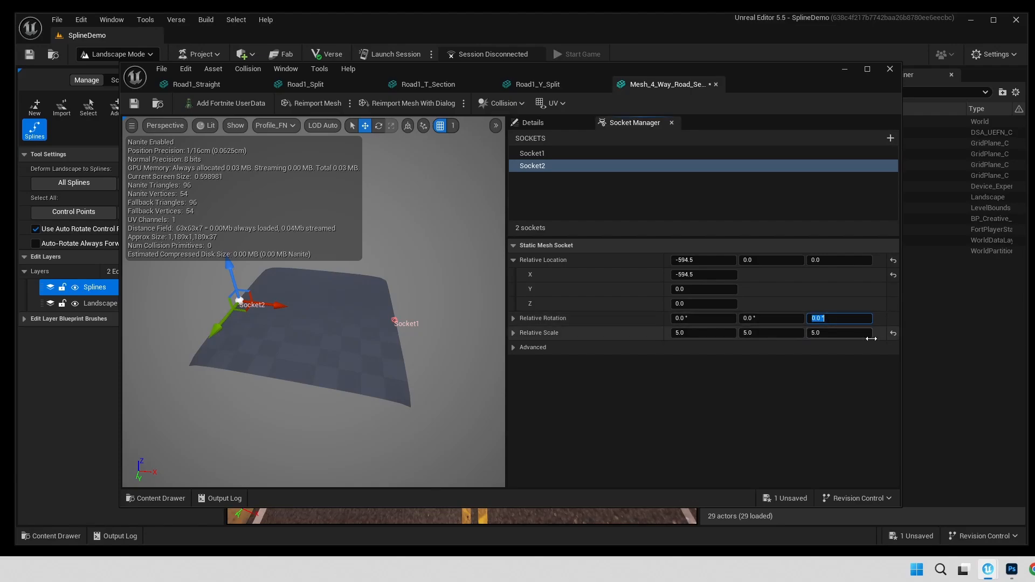
{"action": "type", "text": "-180"}
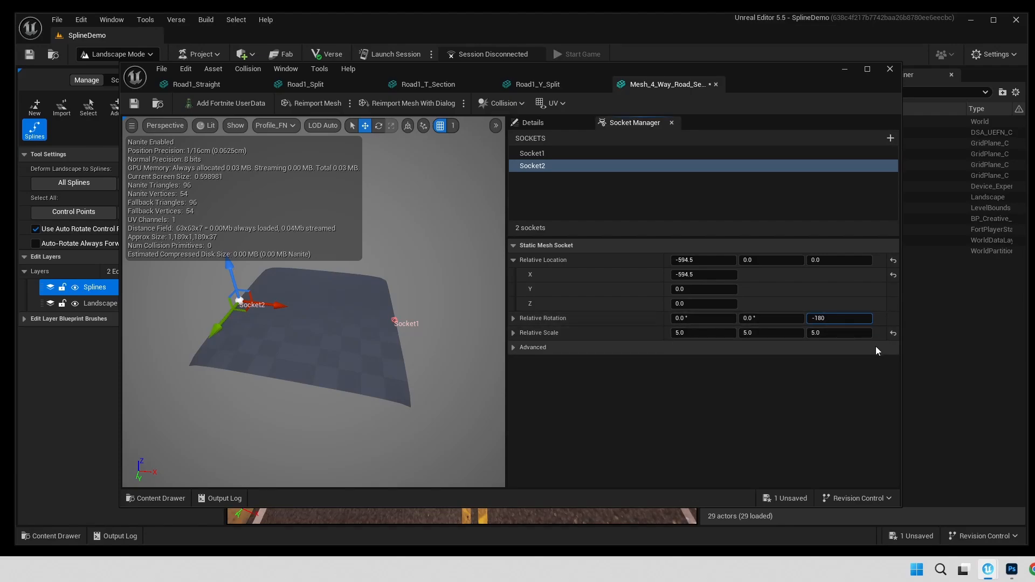
{"action": "key", "text": "Return"}
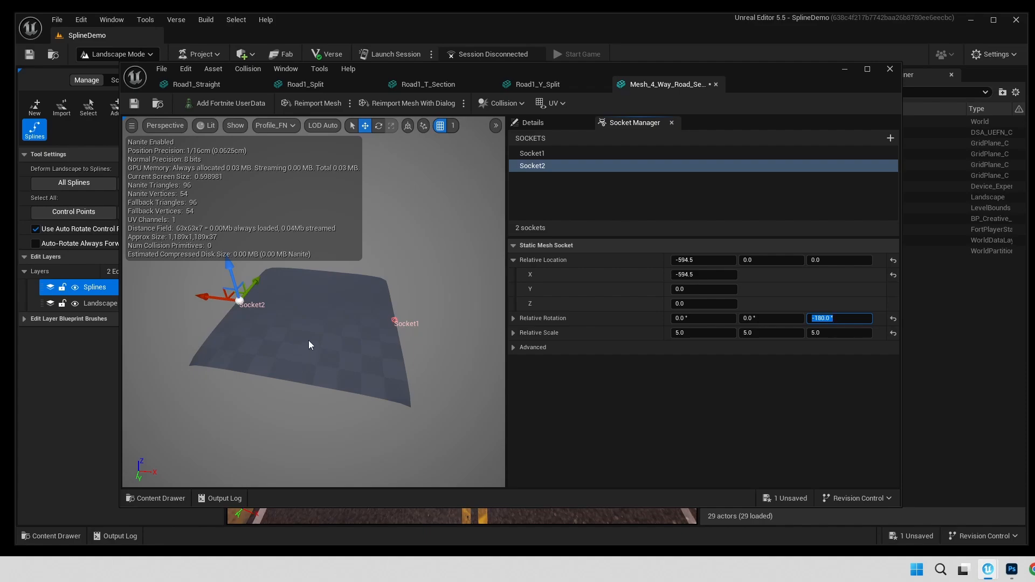
{"action": "left_click_drag", "start_coordinate": [309, 341], "coordinate": [397, 342]}
{"action": "left_click", "coordinate": [394, 326]}
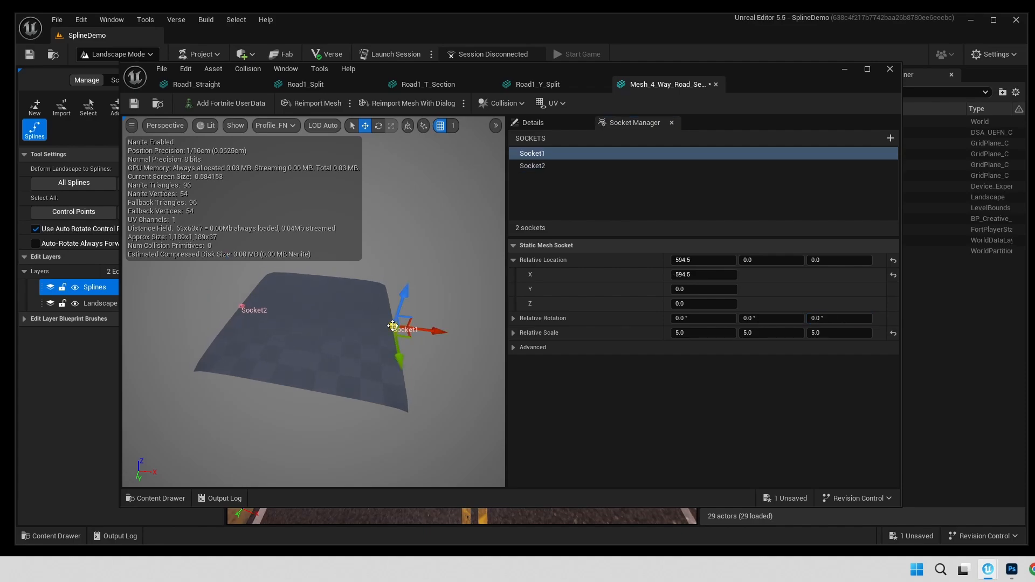
{"action": "left_click", "coordinate": [242, 306]}
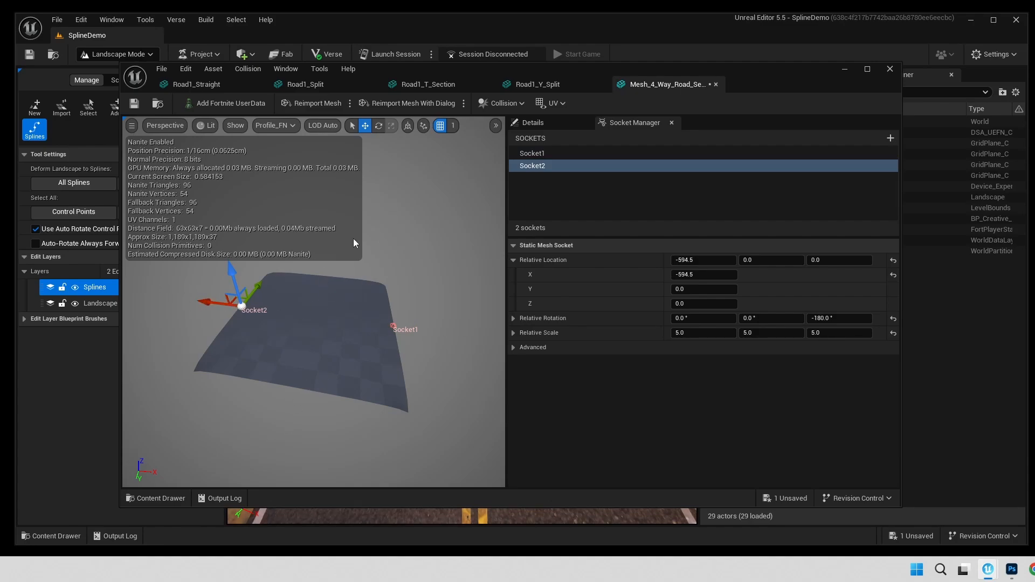
- Add a third socket named Socket3 to the four-way road section mesh
{"action": "left_click", "coordinate": [890, 138]}
{"action": "key", "text": "End"}
{"action": "type", "text": "3"}
{"action": "key", "text": "Return"}
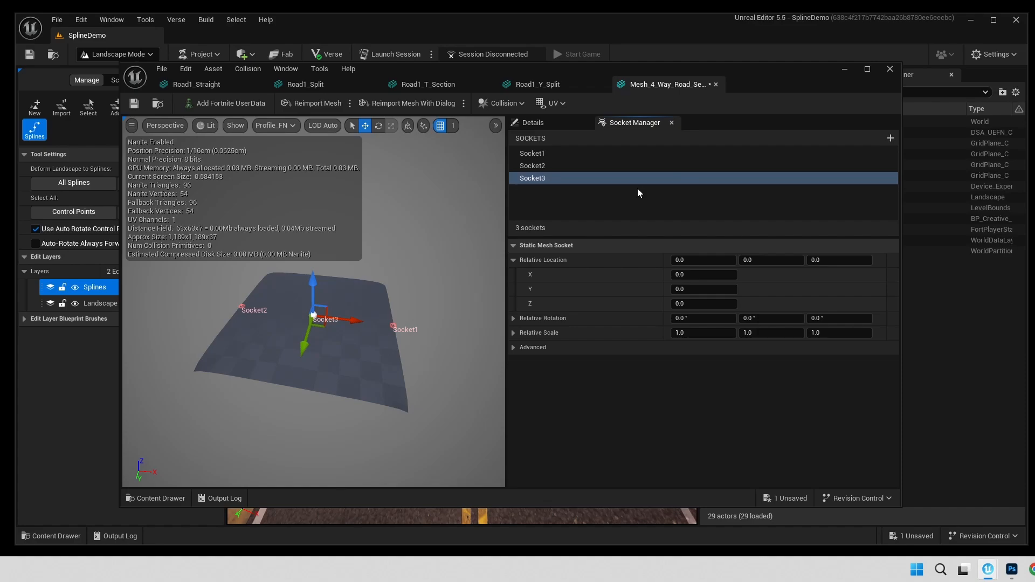
- Place Socket3 on the road section's edge with a relative Y location of 594.5 and a Z rotation of 90°
{"action": "left_click", "coordinate": [696, 290]}
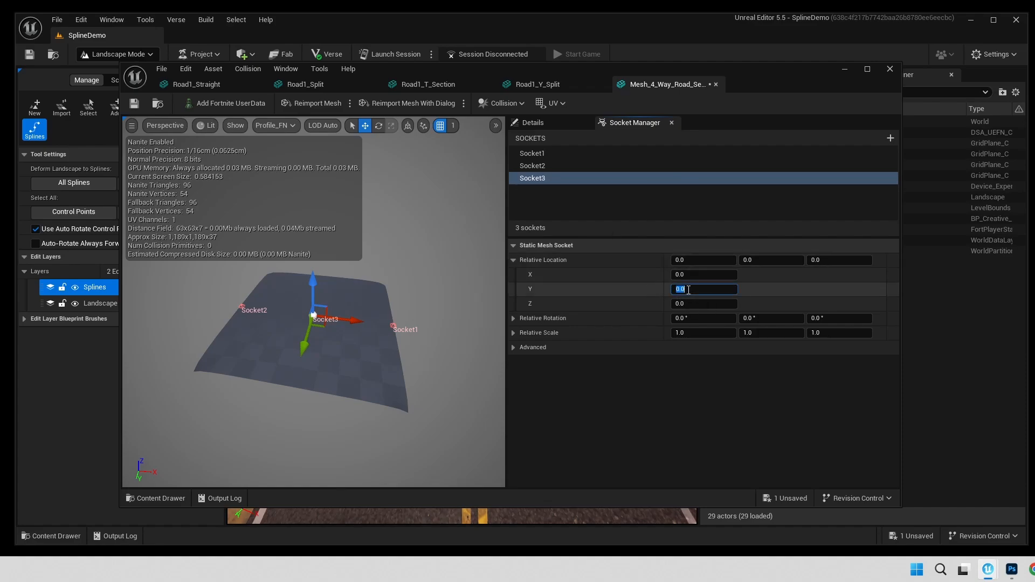
{"action": "key", "text": "ctrl+v"}
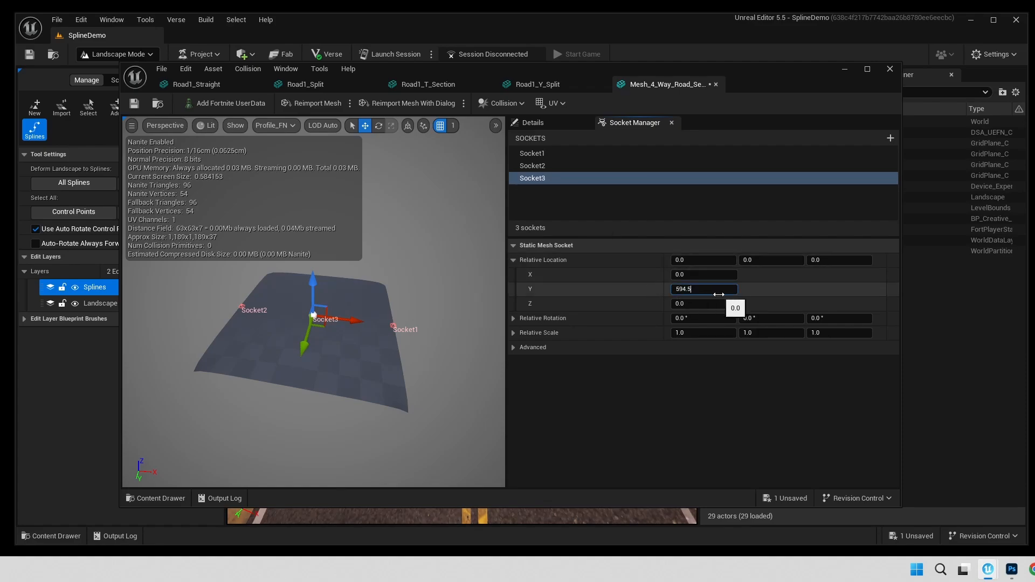
{"action": "key", "text": "Return"}
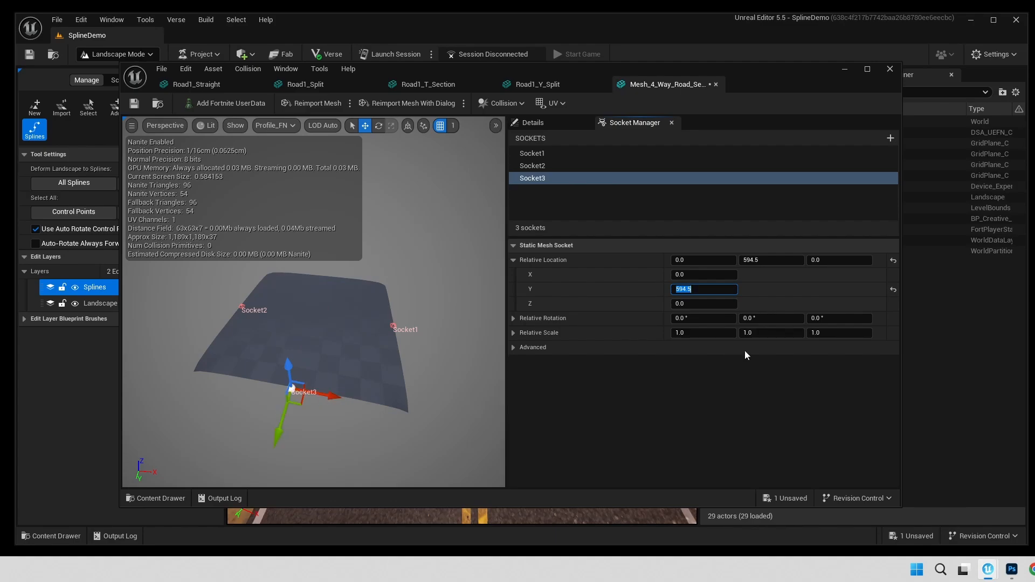
{"action": "left_click", "coordinate": [852, 318]}
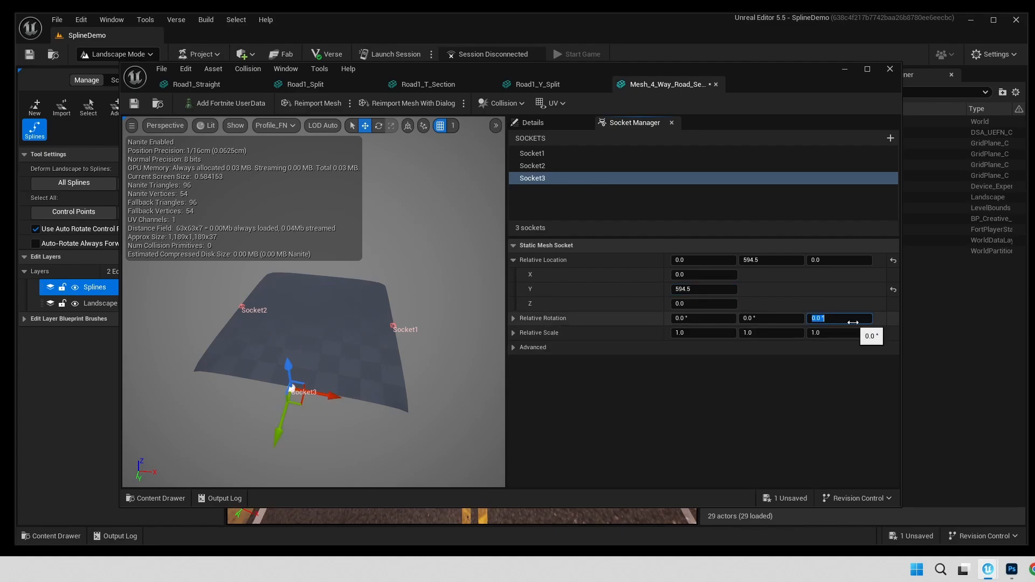
{"action": "type", "text": "90"}
{"action": "key", "text": "Return"}
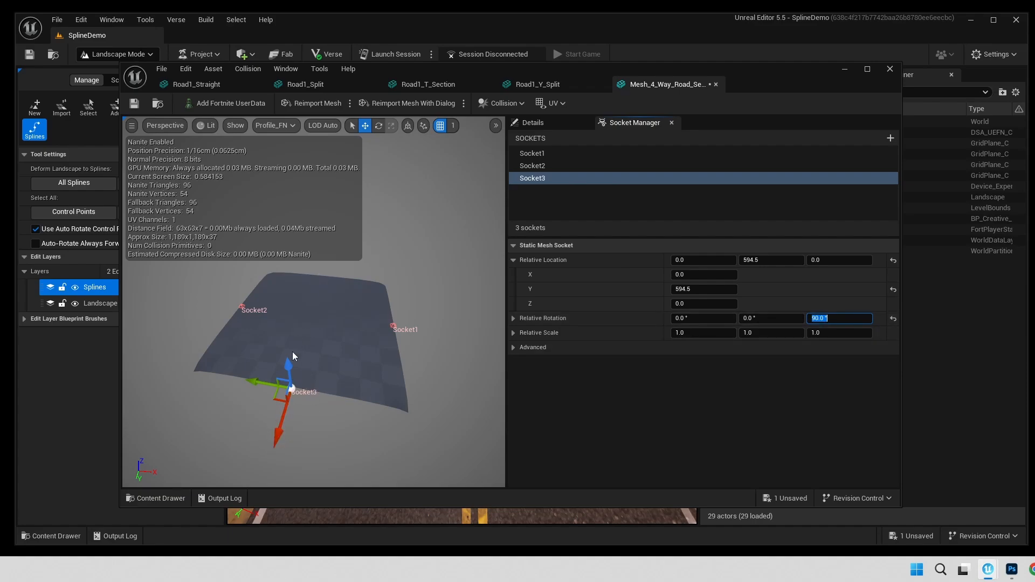
- Add a fourth socket named Socket4 and set its relative Y location to -594.5, opposite Socket3
{"action": "left_click", "coordinate": [720, 290]}
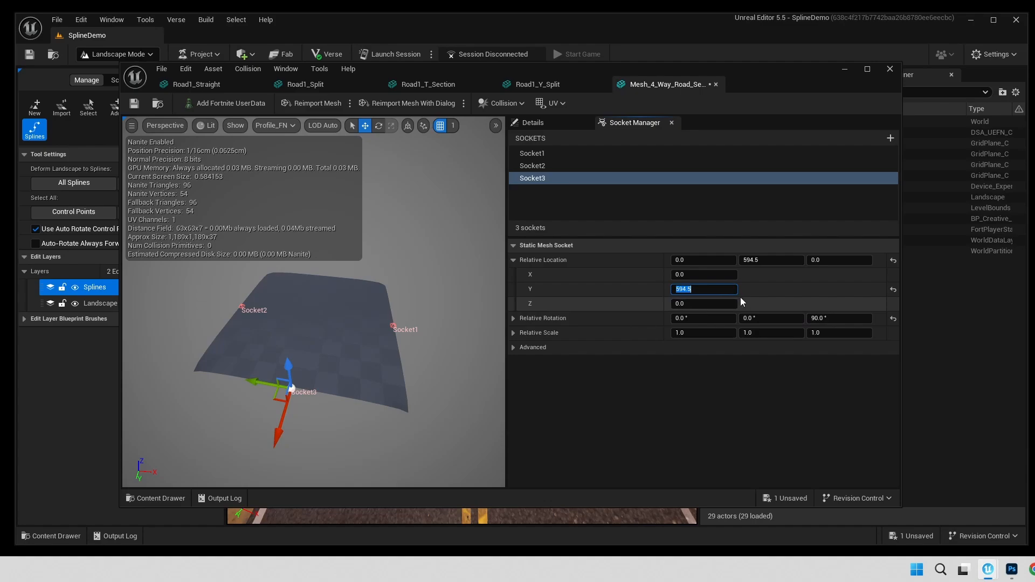
{"action": "left_click", "coordinate": [727, 399]}
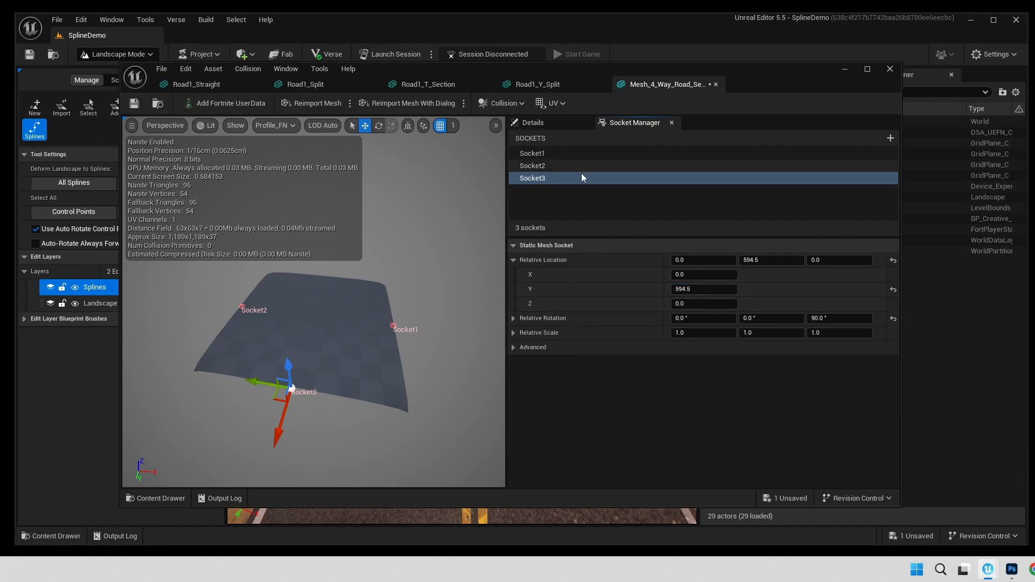
{"action": "left_click", "coordinate": [890, 139]}
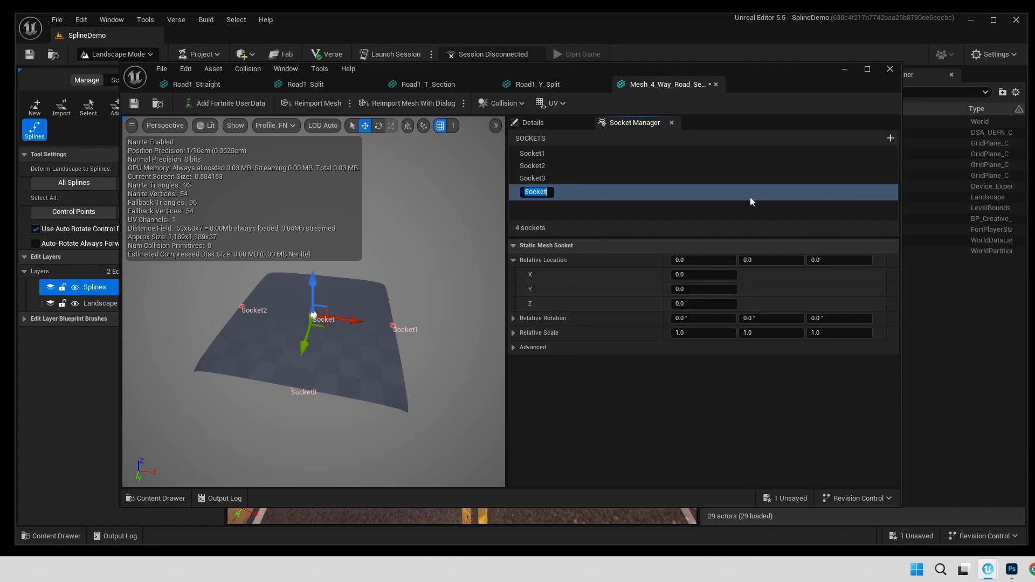
{"action": "key", "text": "End"}
{"action": "type", "text": "4"}
{"action": "key", "text": "Return"}
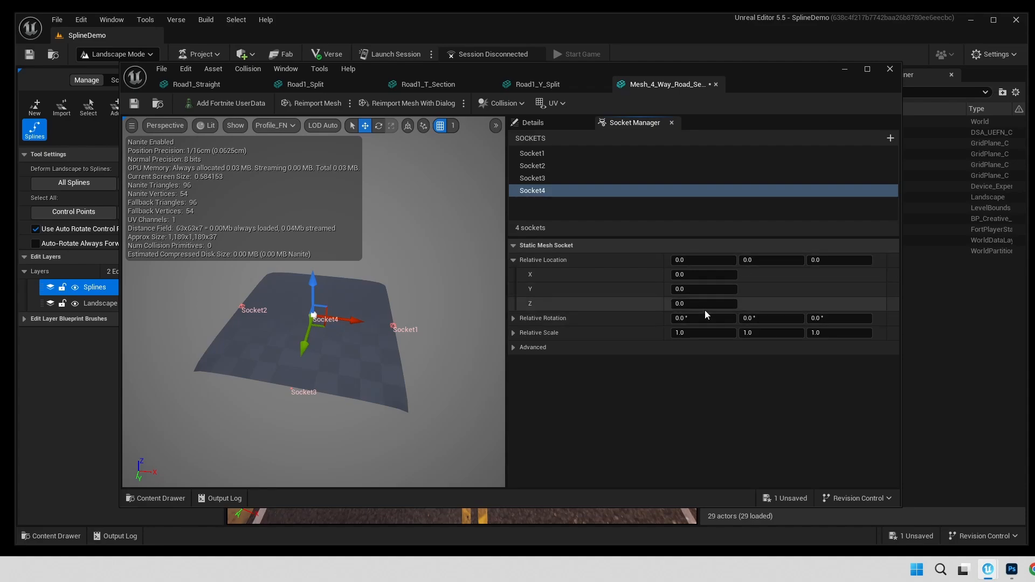
{"action": "left_click", "coordinate": [710, 289]}
{"action": "type", "text": "-594.5"}
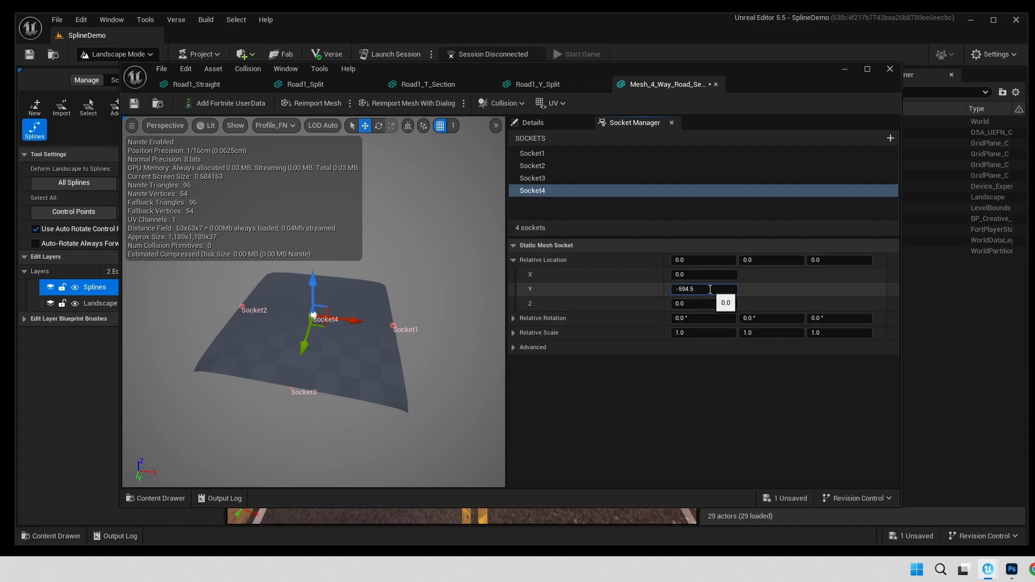
{"action": "key", "text": "Return"}
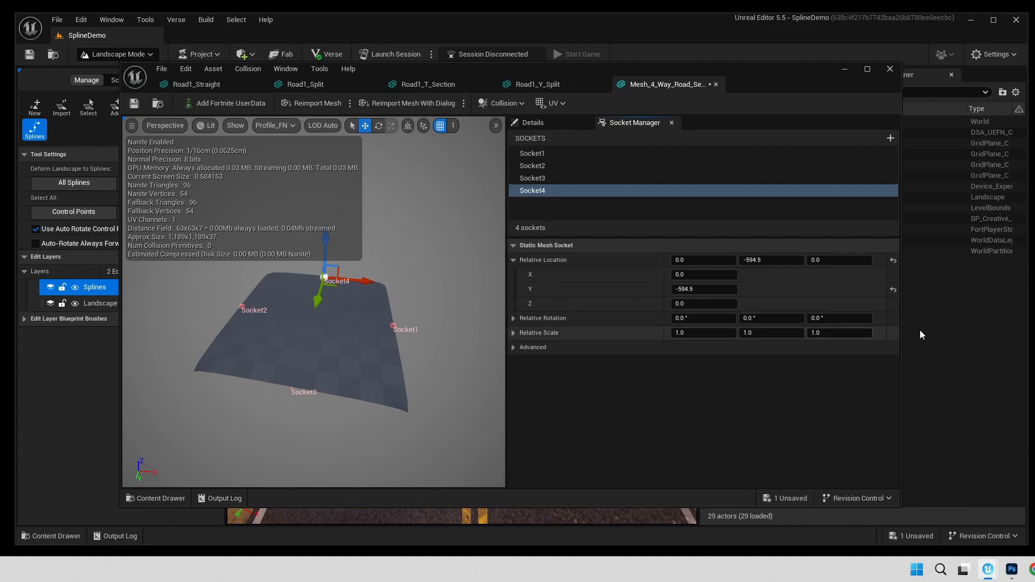
- Set Socket4's Z rotation to -90° and compare its direction with the other sockets
{"action": "left_click", "coordinate": [860, 318]}
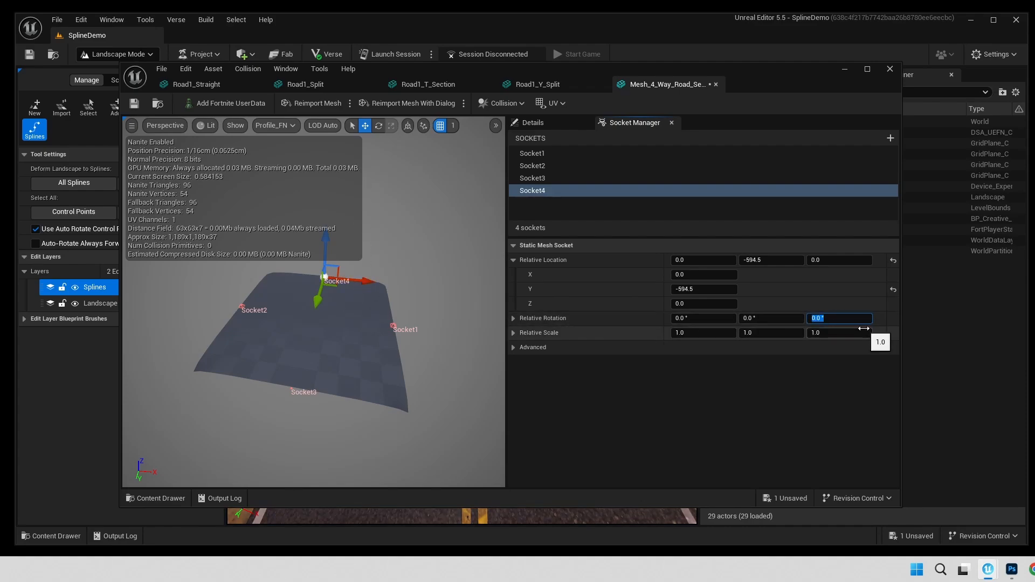
{"action": "left_click_drag", "start_coordinate": [809, 322], "coordinate": [828, 322]}
{"action": "left_click", "coordinate": [824, 320]}
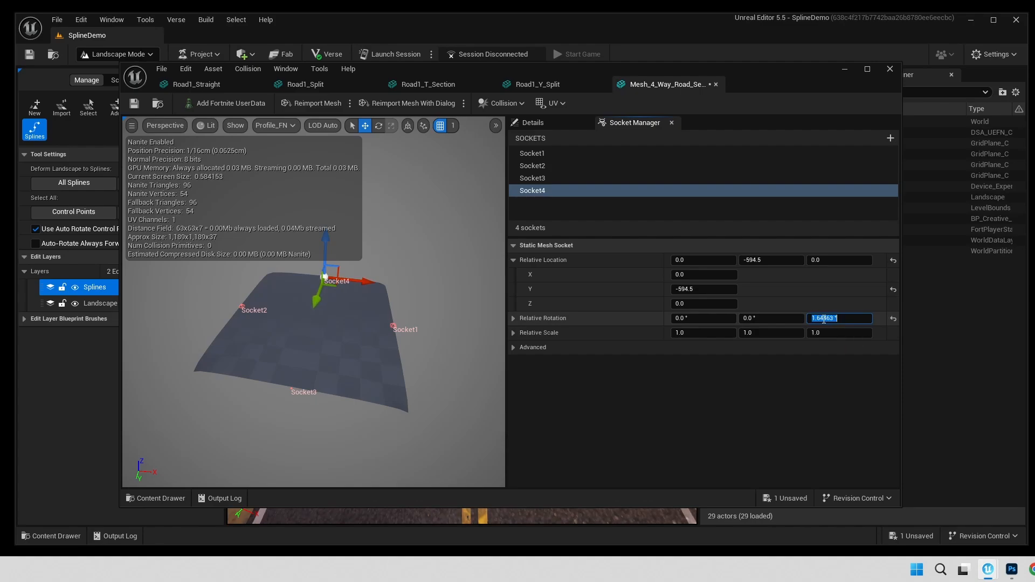
{"action": "type", "text": "-90"}
{"action": "key", "text": "Return"}
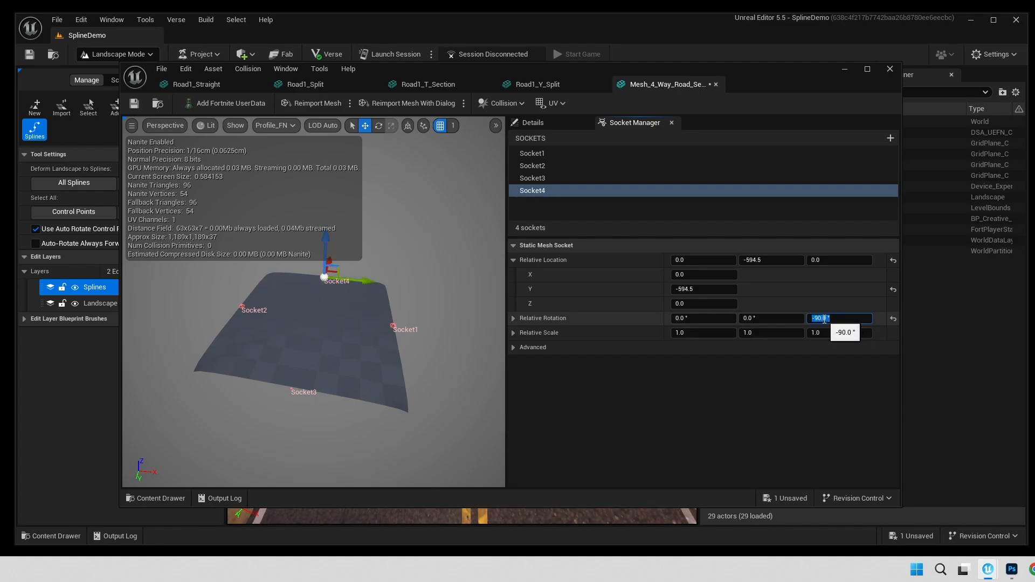
{"action": "left_click_drag", "start_coordinate": [414, 270], "coordinate": [381, 281]}
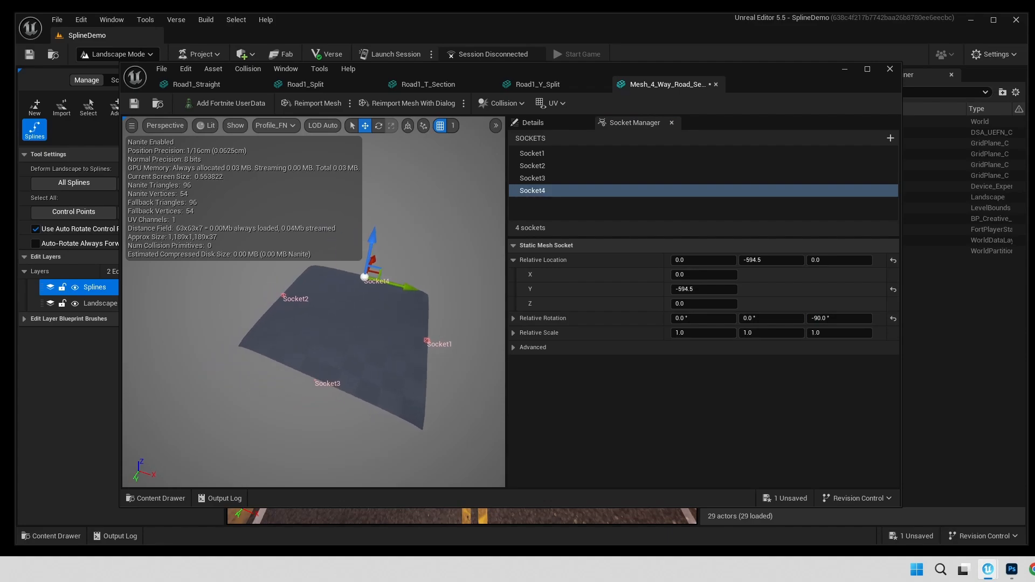
{"action": "middle_click_drag", "start_coordinate": [418, 280], "coordinate": [463, 268]}
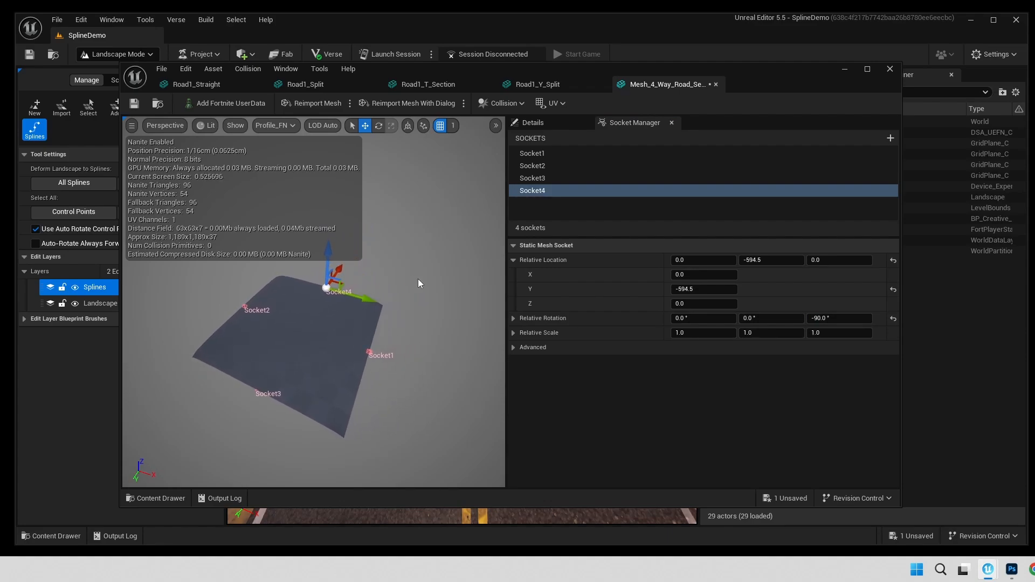
{"action": "left_click", "coordinate": [240, 308]}
{"action": "left_click", "coordinate": [372, 356]}
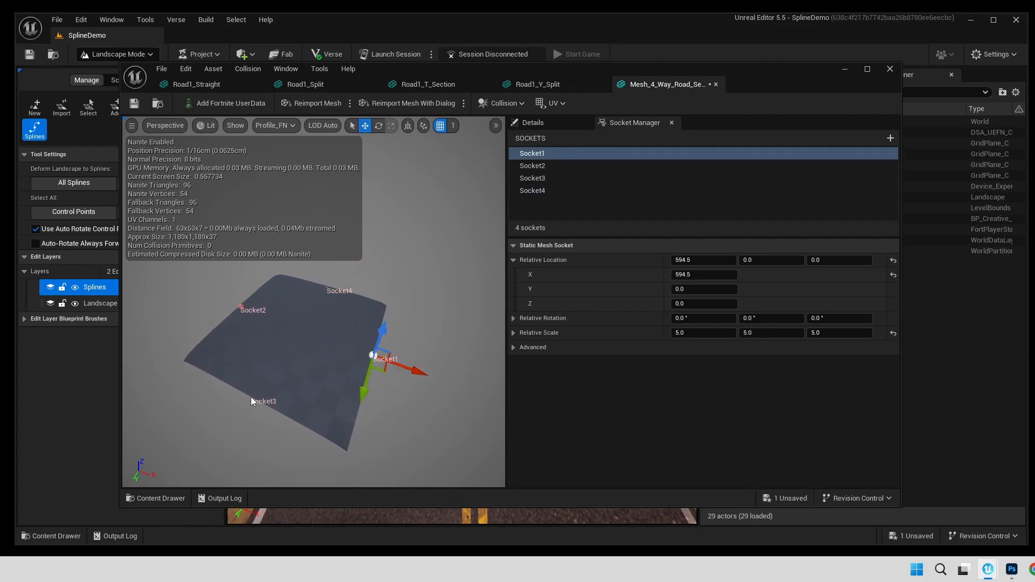
- Set Socket4's relative scale to 5, 5, 5
{"action": "left_click", "coordinate": [326, 287]}
{"action": "left_click", "coordinate": [710, 331]}
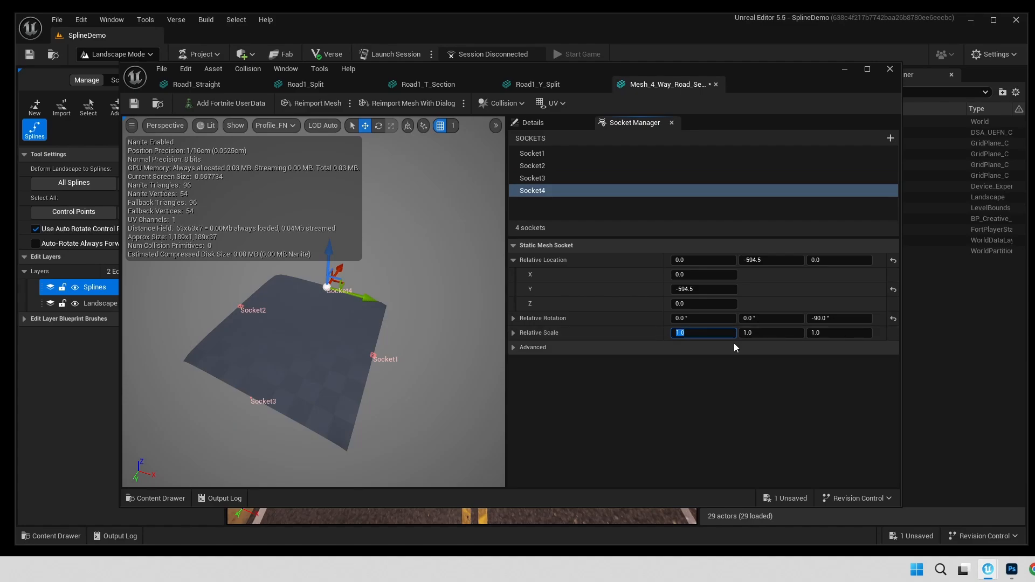
{"action": "type", "text": "5"}
{"action": "key", "text": "Tab"}
{"action": "type", "text": "5"}
{"action": "key", "text": "Tab"}
{"action": "type", "text": "5"}
{"action": "key", "text": "Return"}
- Set Socket3's relative scale to 5, 5, 5 and deselect the socket
{"action": "left_click", "coordinate": [250, 399]}
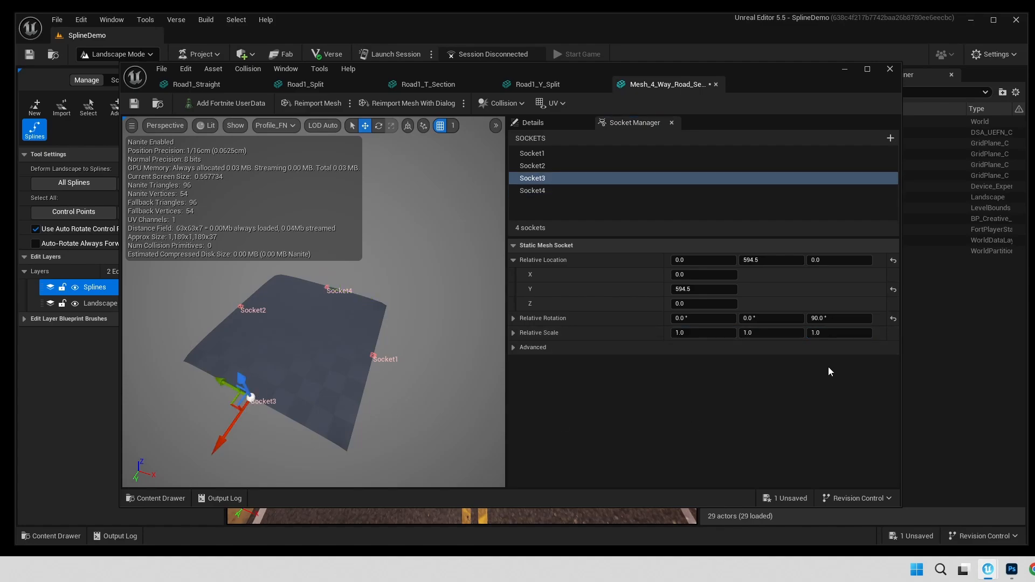
{"action": "left_click", "coordinate": [718, 335]}
{"action": "type", "text": "5"}
{"action": "key", "text": "Tab"}
{"action": "type", "text": "5"}
{"action": "key", "text": "Tab"}
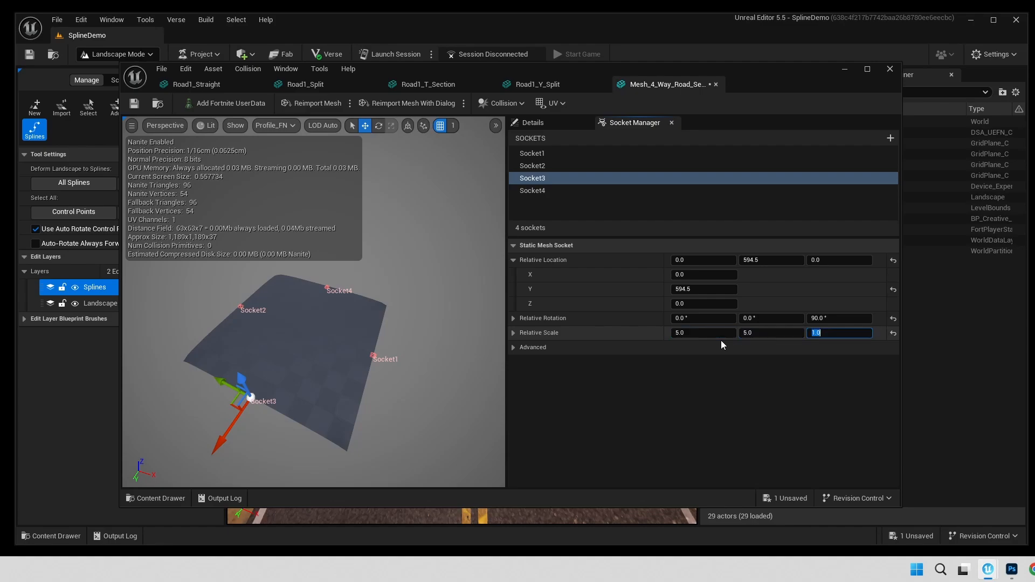
{"action": "type", "text": "5"}
{"action": "key", "text": "Return"}
{"action": "left_click", "coordinate": [425, 399]}
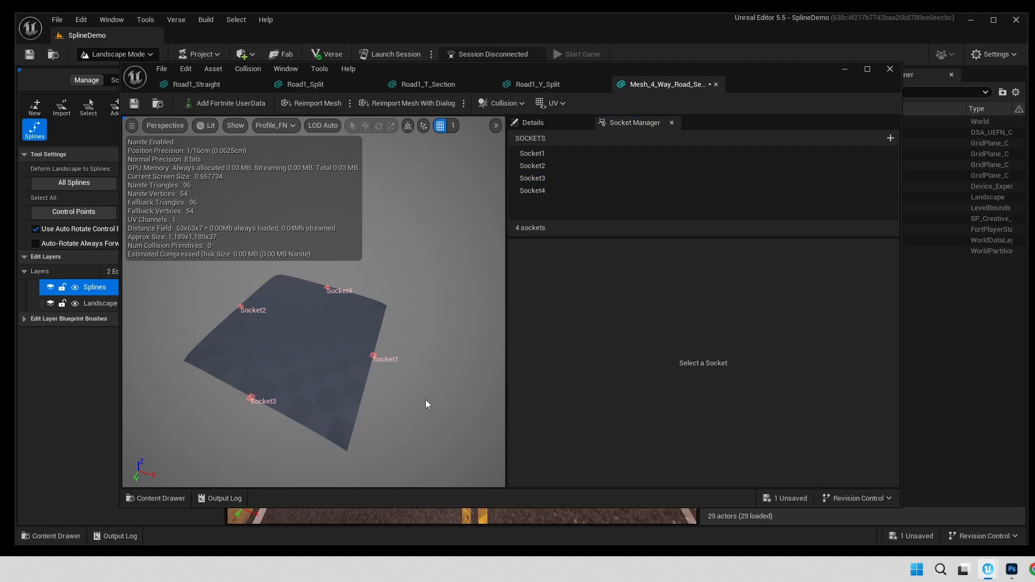
- Save the four-way road section mesh and close its mesh editor
{"action": "middle_click_drag", "start_coordinate": [426, 400], "coordinate": [418, 411]}
{"action": "left_click", "coordinate": [135, 104]}
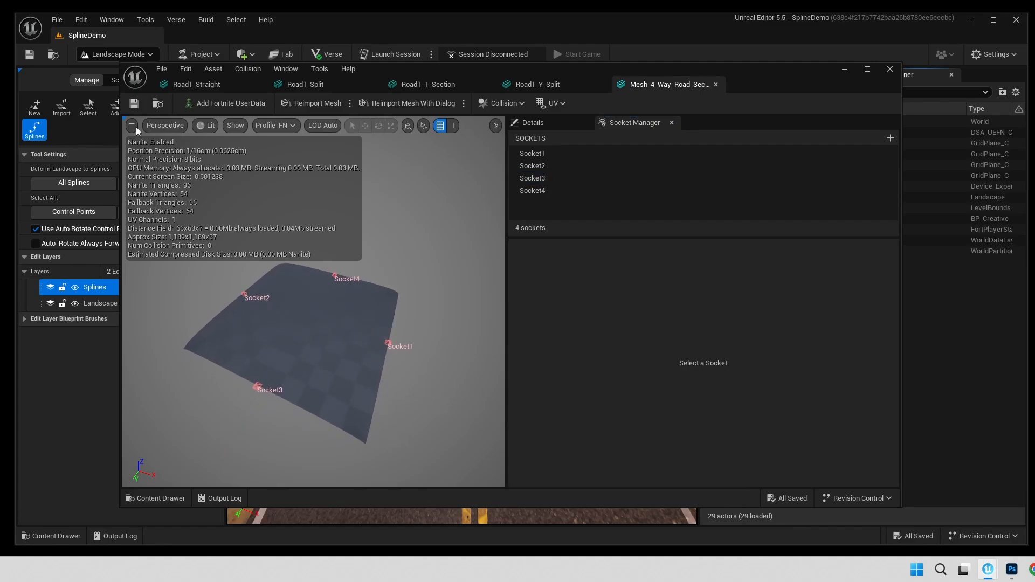
{"action": "left_click", "coordinate": [890, 69]}
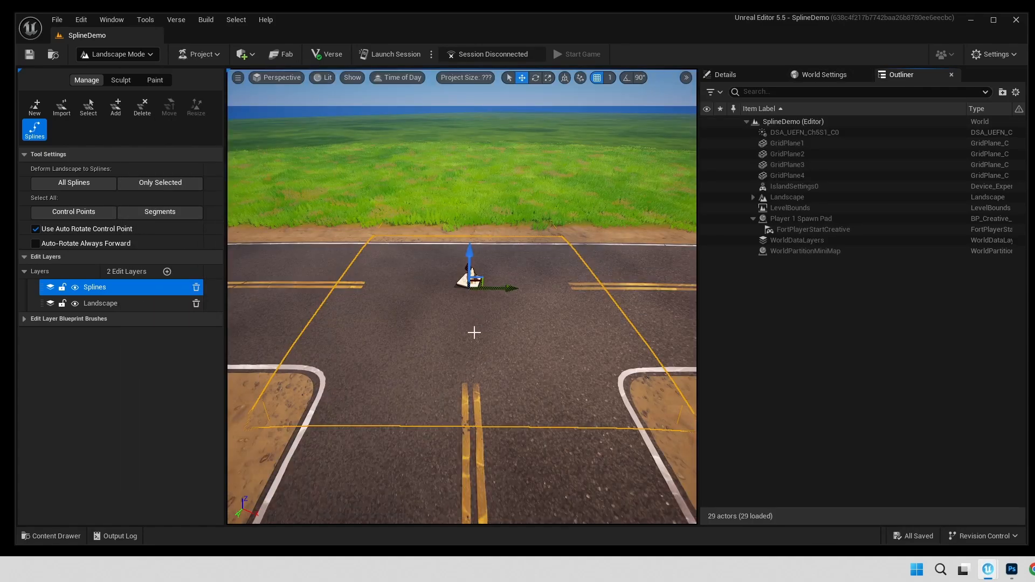
- Replace the T-section mesh on the junction's spline control point with Mesh_4_Way_Road_Section
{"action": "mouse_move", "coordinate": [508, 333]}
{"action": "middle_mouse_down"}
{"action": "mouse_move", "coordinate": [539, 332]}
{"action": "mouse_move", "coordinate": [506, 335]}
{"action": "middle_mouse_up"}
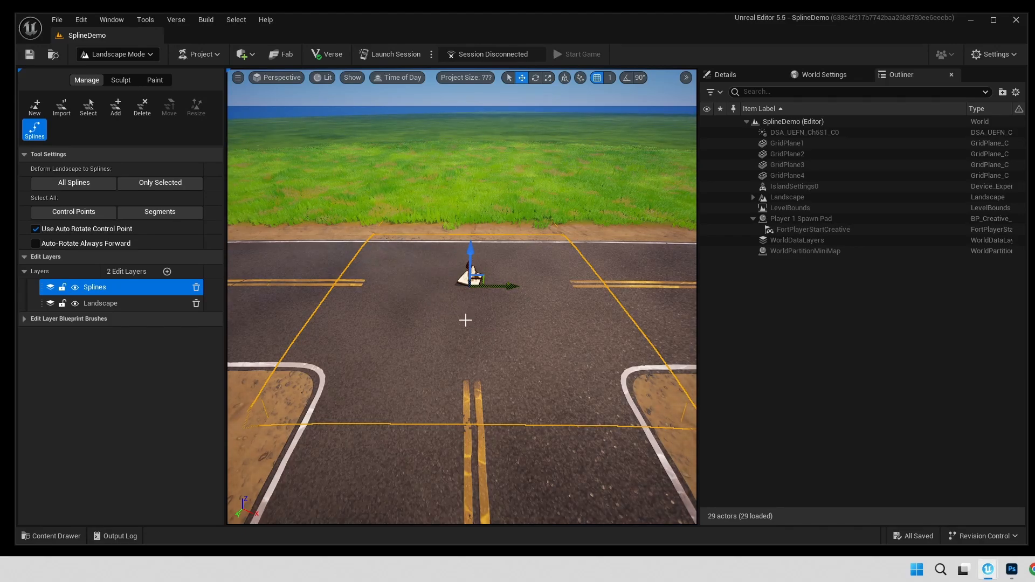
{"action": "left_click", "coordinate": [740, 76]}
{"action": "scroll", "coordinate": [847, 316], "scroll_direction": "down", "scroll_amount": 8}
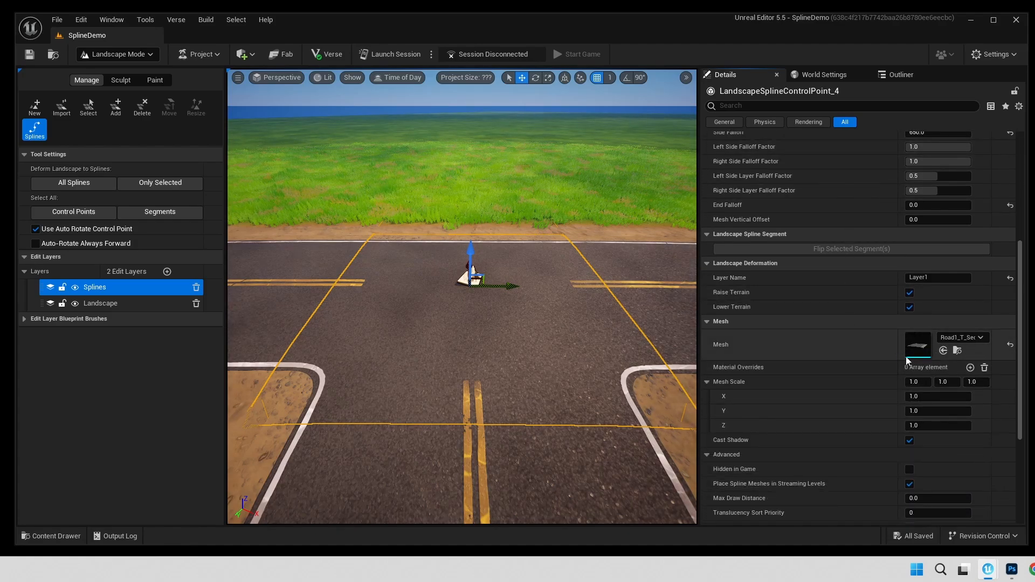
{"action": "left_click", "coordinate": [969, 338]}
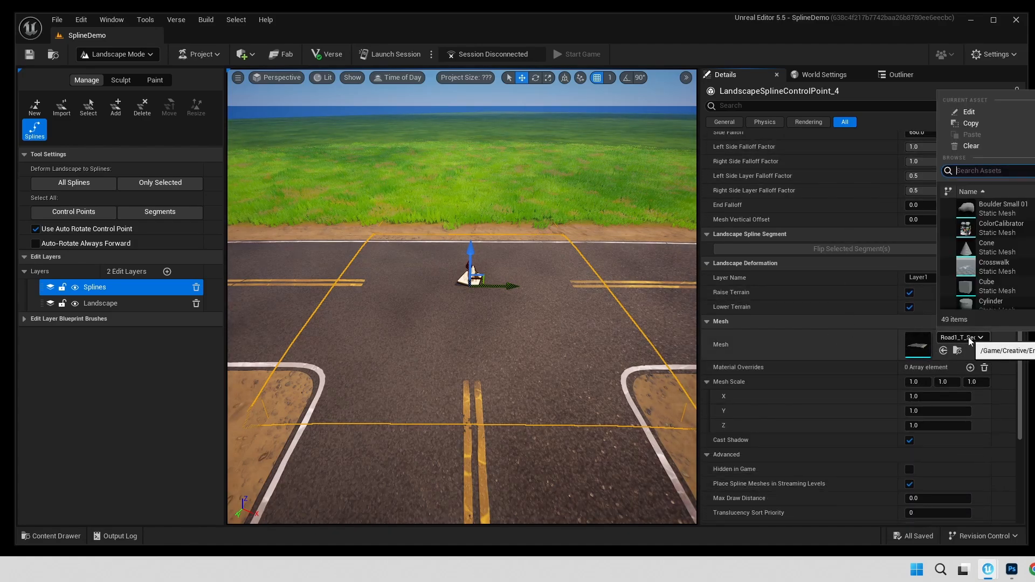
{"action": "type", "text": "cross"}
{"action": "type", "text": "4way"}
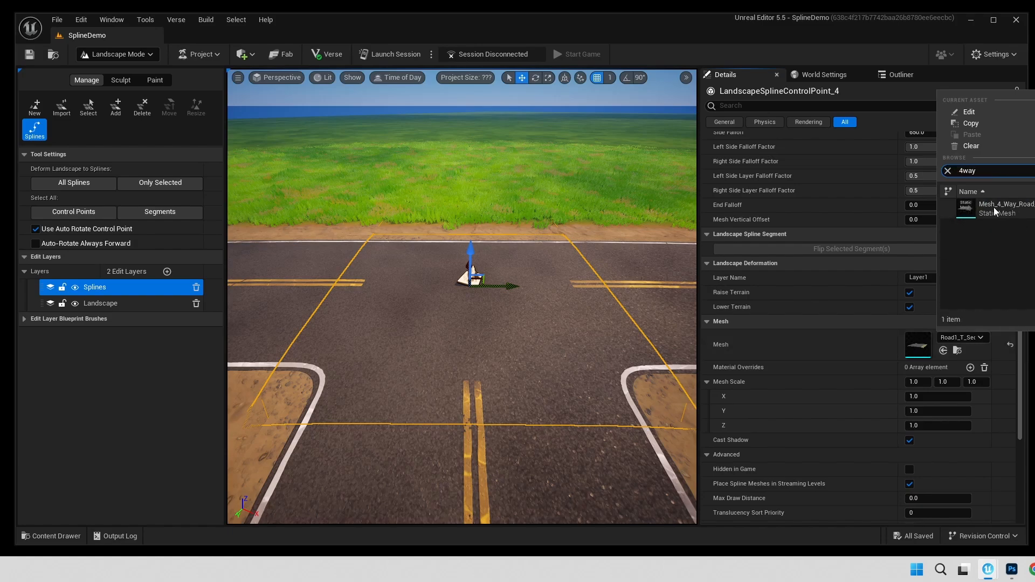
{"action": "left_click", "coordinate": [996, 209]}
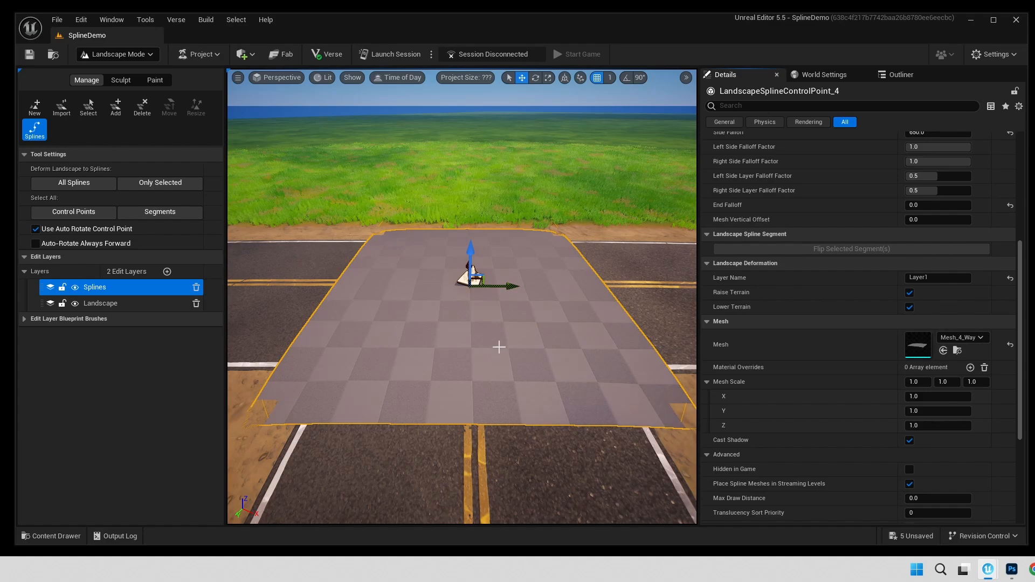
{"action": "right_click_drag", "start_coordinate": [510, 346], "coordinate": [552, 362]}
{"action": "scroll", "coordinate": [536, 356], "scroll_direction": "down", "scroll_amount": 2}
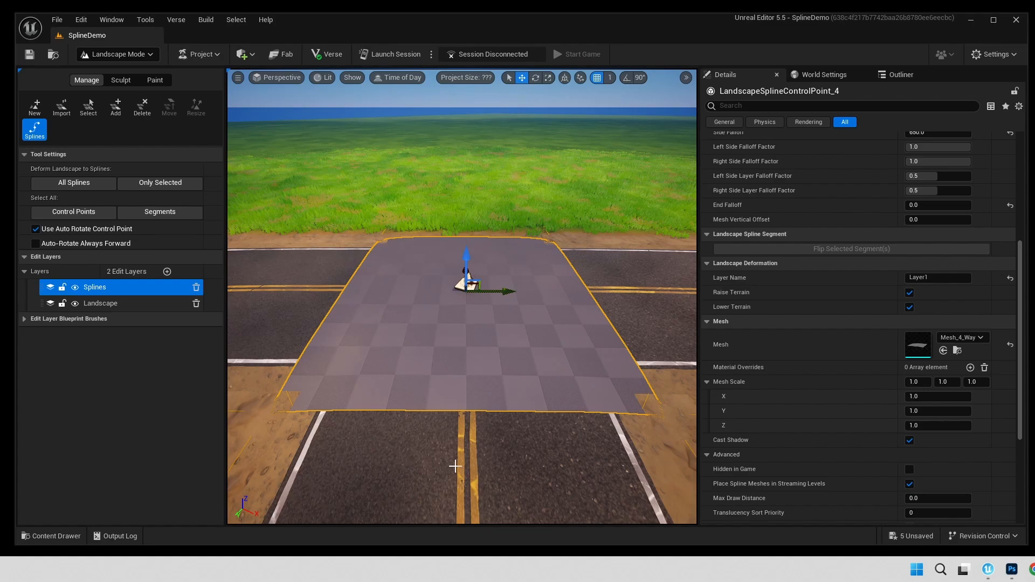
- Create a material instance named MI_4WayRoad in the SplineDemo Content Models folder
{"action": "left_click", "coordinate": [69, 536]}
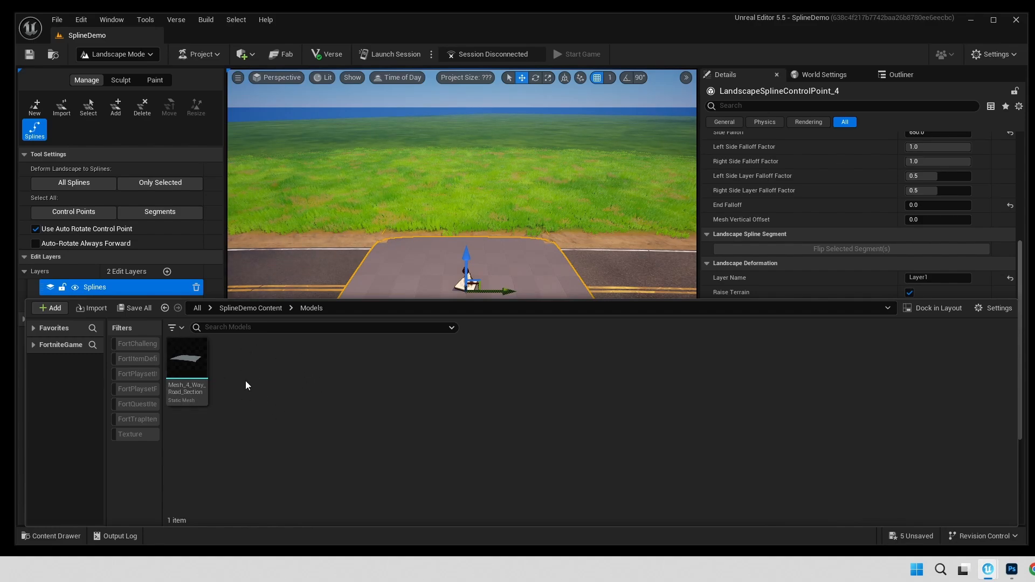
{"action": "right_click", "coordinate": [279, 380]}
{"action": "mouse_move", "coordinate": [330, 495]}
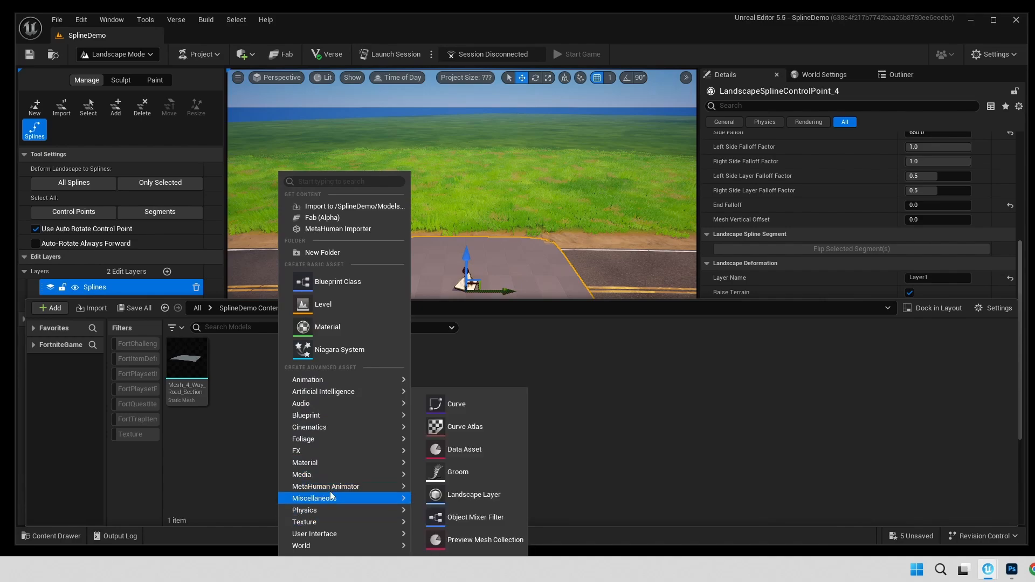
{"action": "mouse_move", "coordinate": [331, 464]}
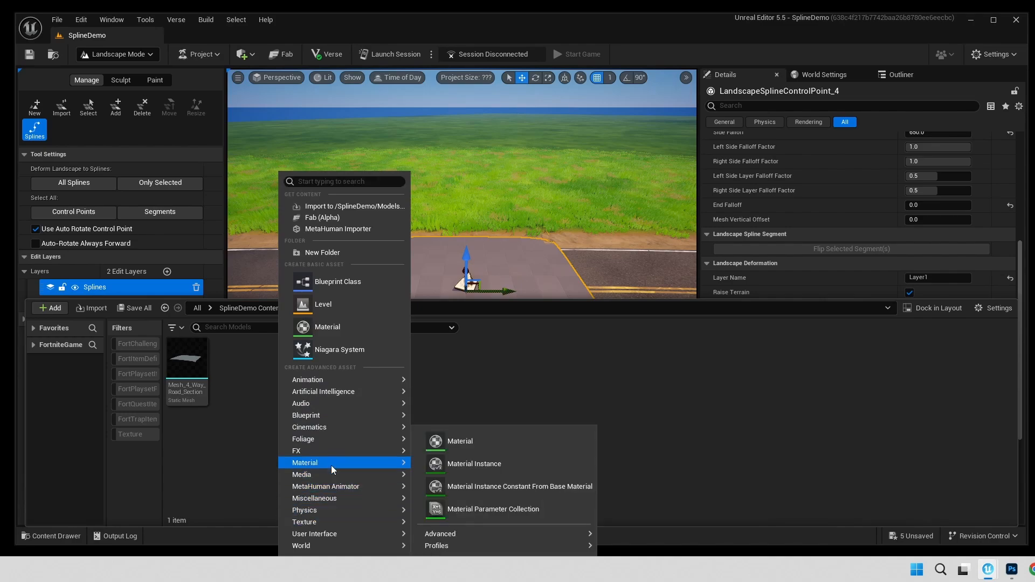
{"action": "left_click", "coordinate": [476, 466]}
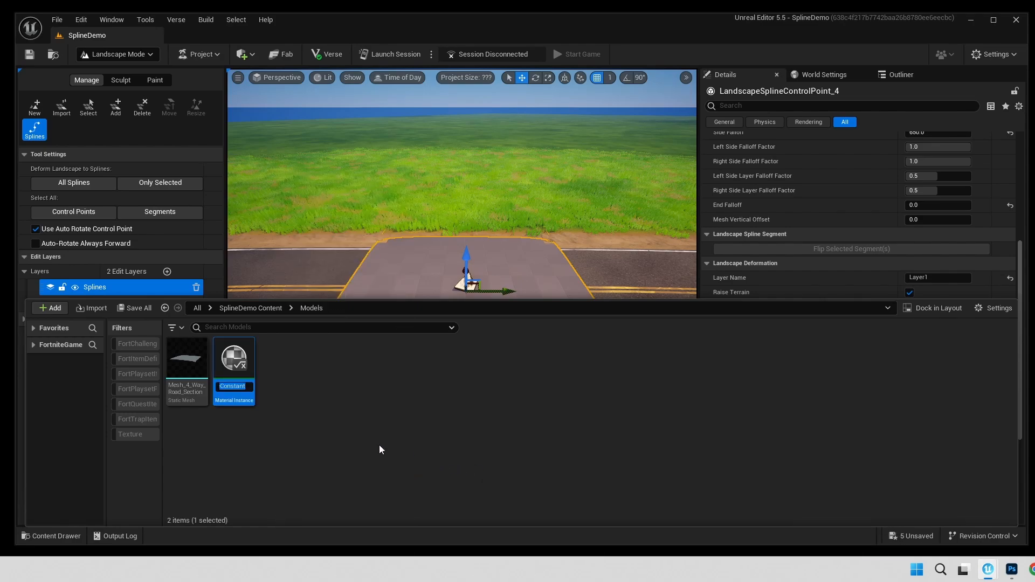
{"action": "type", "text": "MI_"}
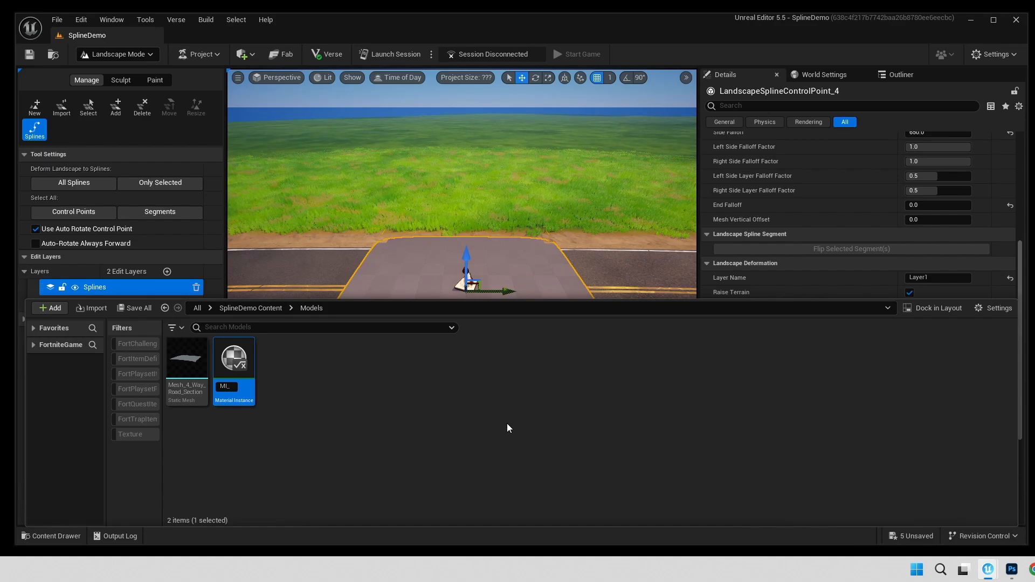
{"action": "type", "text": "4WayRo"}
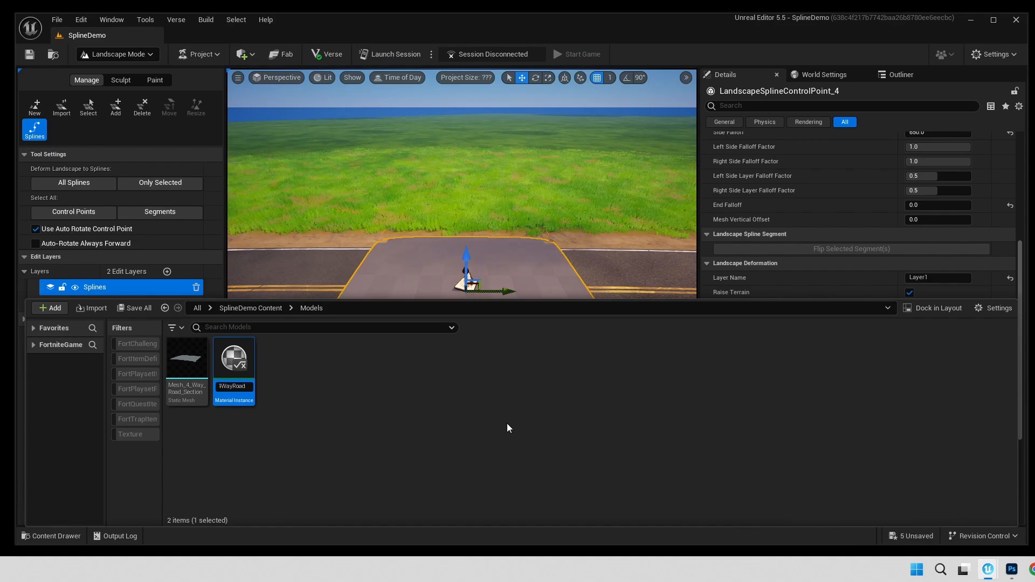
{"action": "key", "text": "Return"}
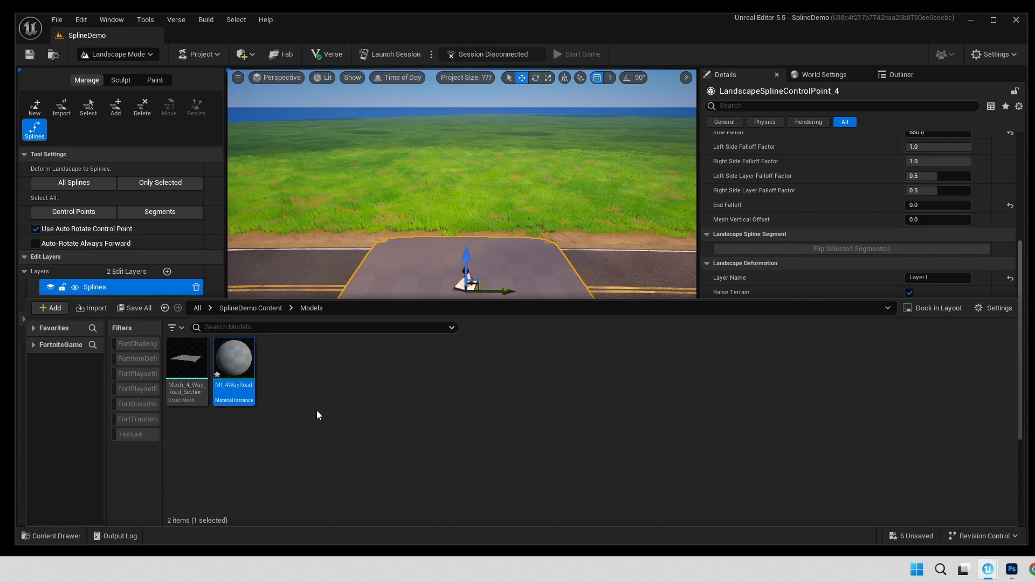
- Open MI_4WayRoad and set its parent to the MI Road T Junction material instance
{"action": "double_click", "coordinate": [234, 358]}
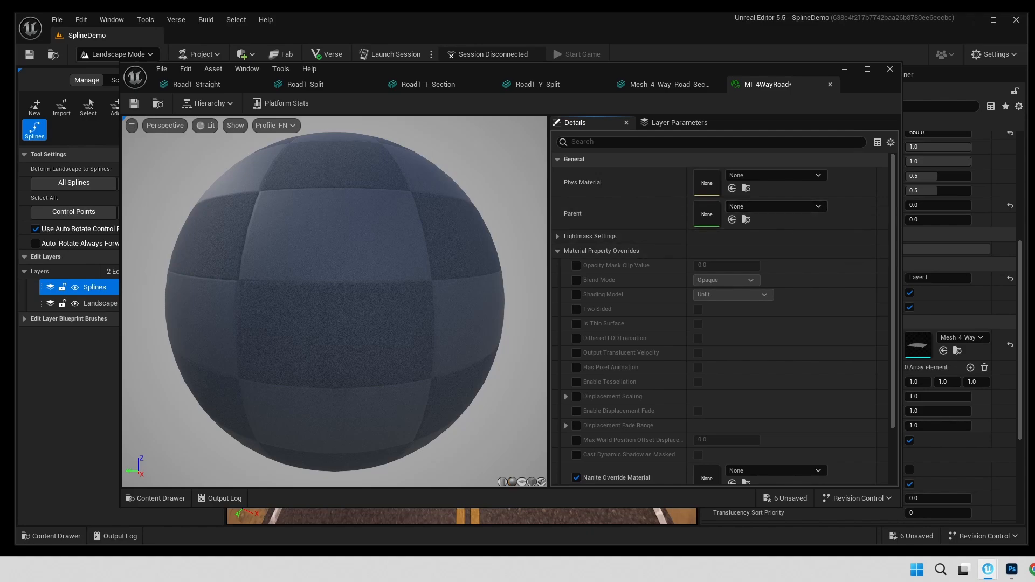
{"action": "left_click", "coordinate": [768, 208]}
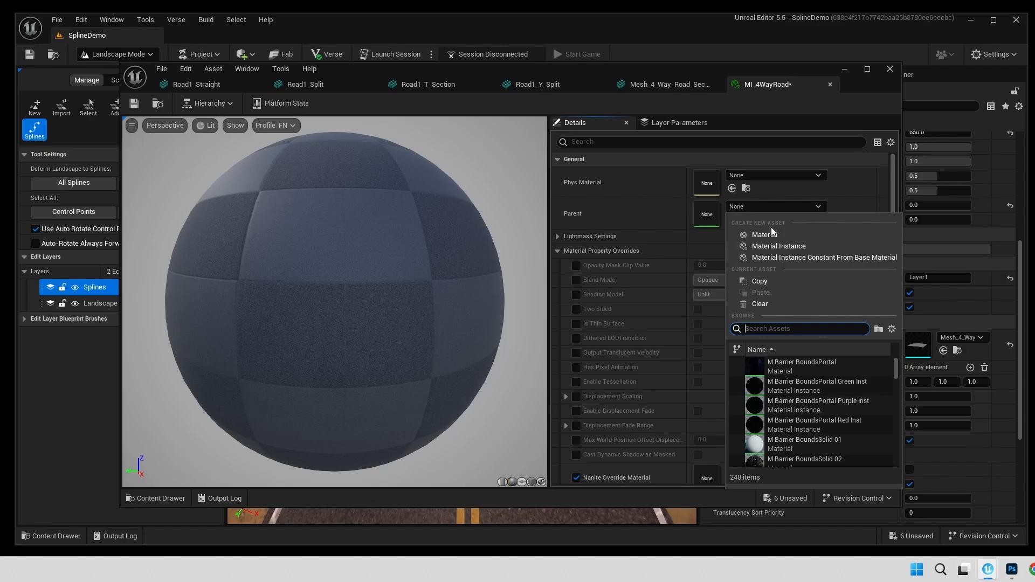
{"action": "type", "text": "road"}
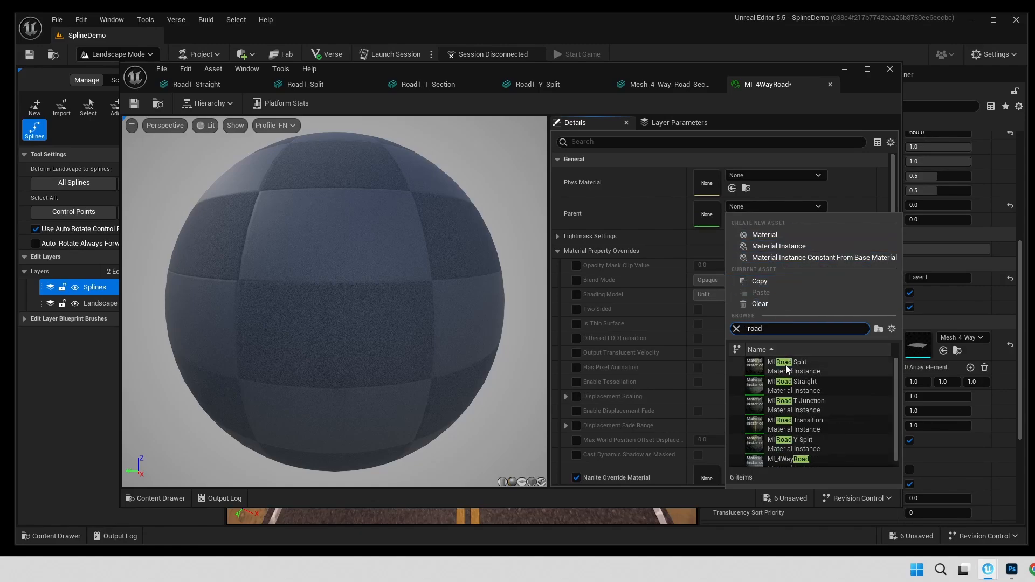
{"action": "mouse_move", "coordinate": [820, 402]}
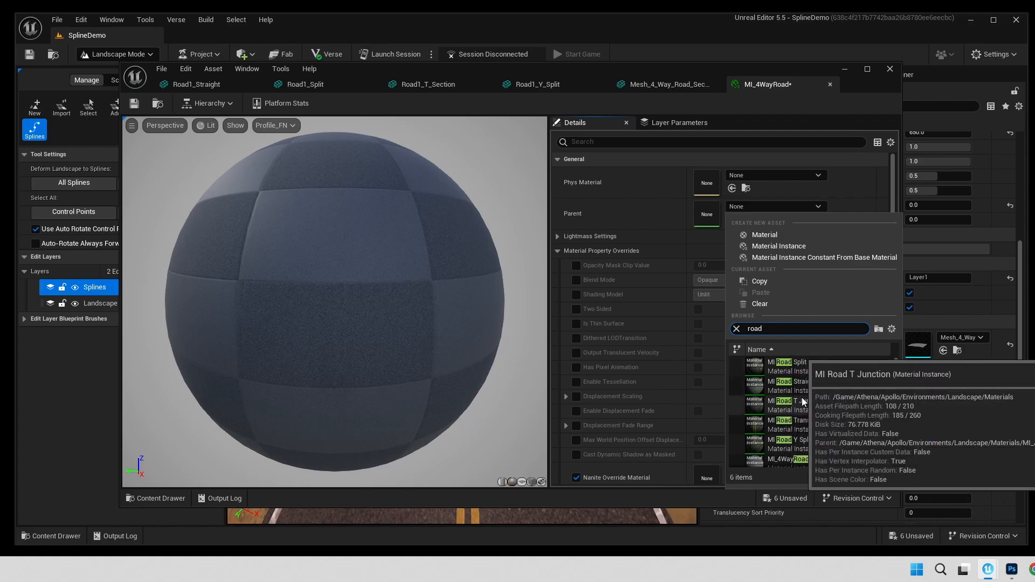
{"action": "left_click", "coordinate": [786, 404]}
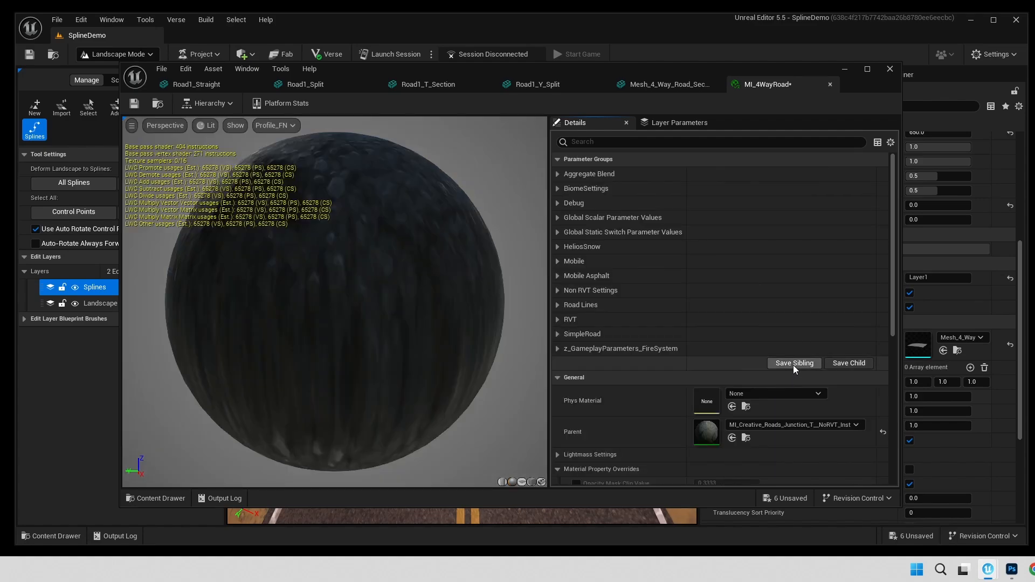
- Check the road markings on the preview sphere, then save MI_4WayRoad and minimize its editor
{"action": "scroll", "coordinate": [411, 296], "scroll_direction": "down", "scroll_amount": 3}
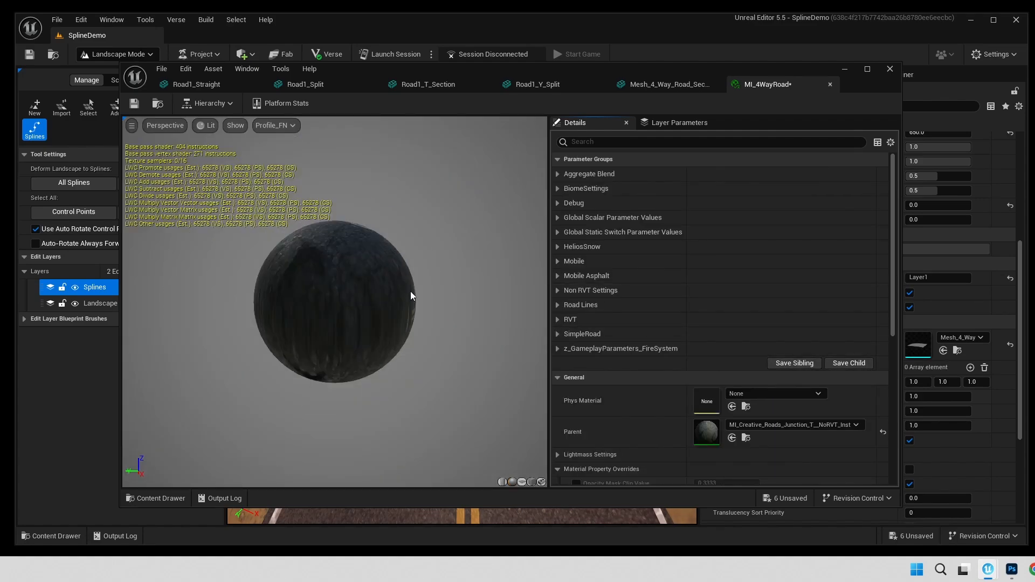
{"action": "left_click_drag", "start_coordinate": [370, 296], "coordinate": [454, 343]}
{"action": "left_click_drag", "start_coordinate": [354, 253], "coordinate": [350, 347]}
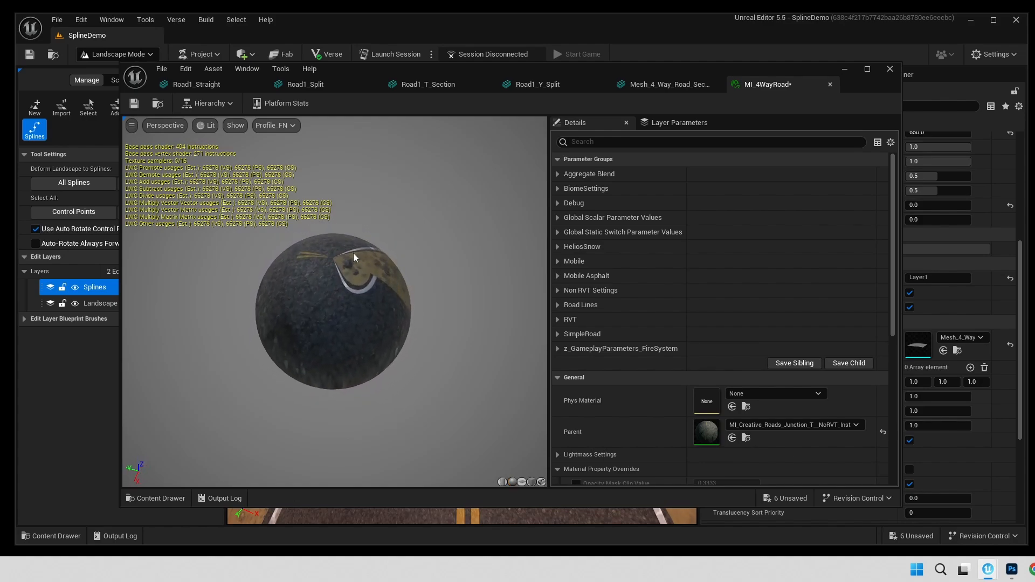
{"action": "left_click", "coordinate": [135, 104]}
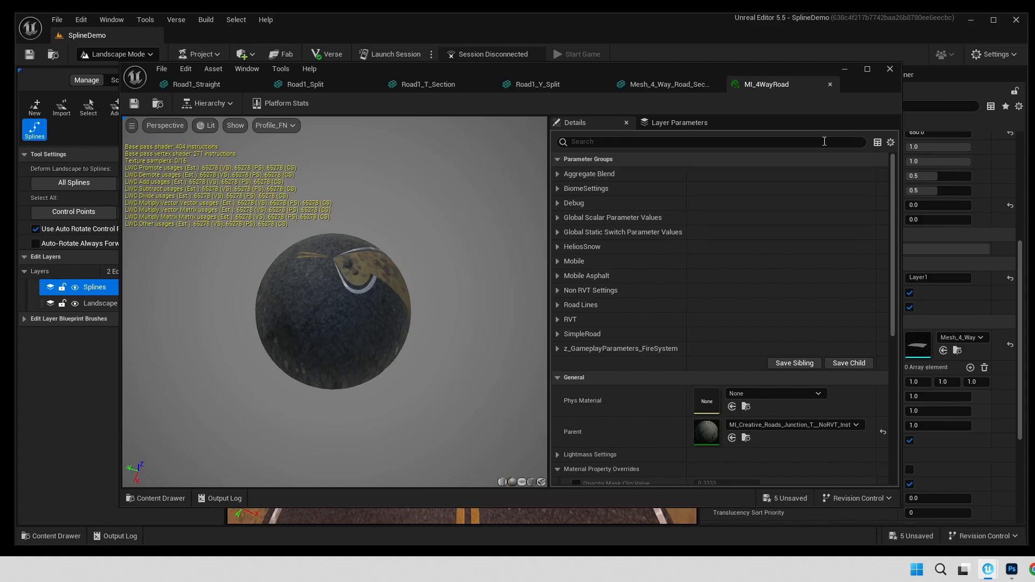
{"action": "left_click", "coordinate": [845, 69]}
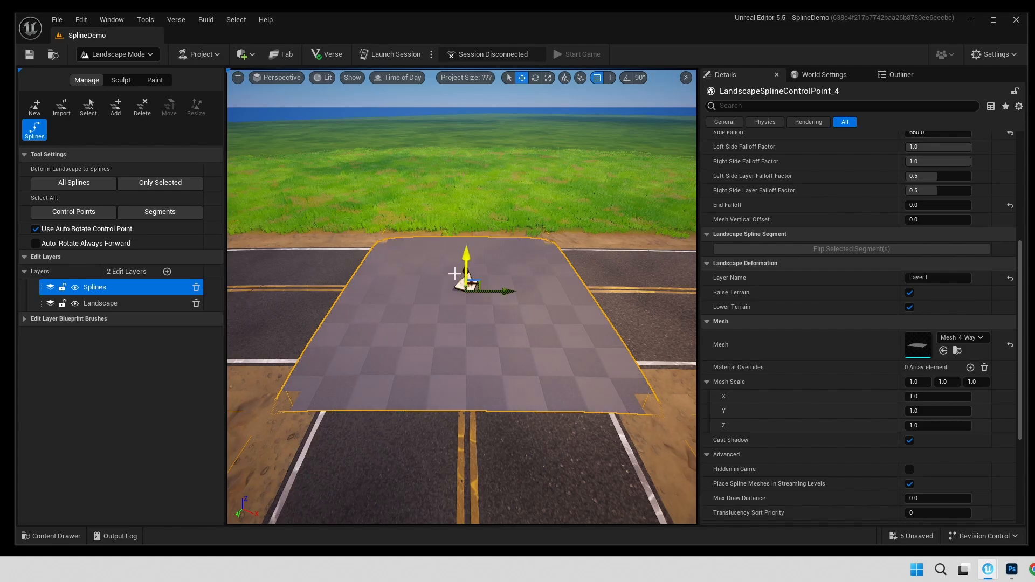
- Add a material override to the four-way junction's control point and assign MI_4WayRoad to it
{"action": "left_click", "coordinate": [971, 367]}
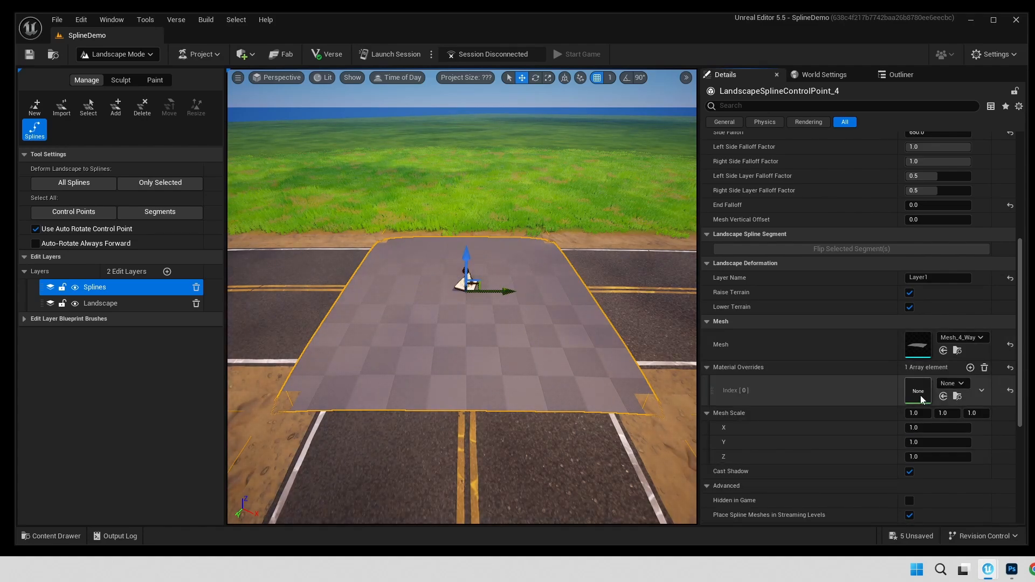
{"action": "left_click", "coordinate": [951, 384]}
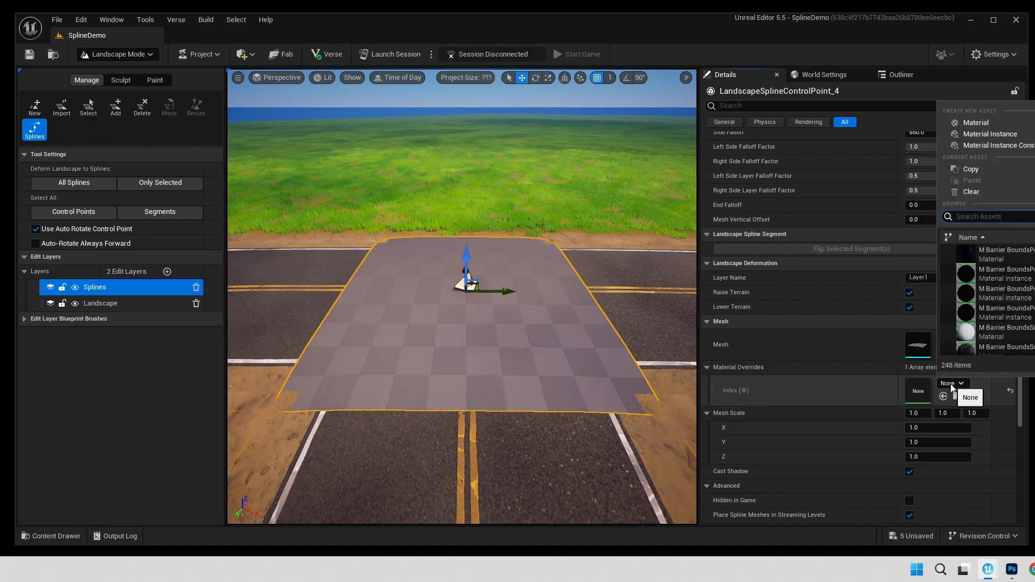
{"action": "type", "text": "MI_4"}
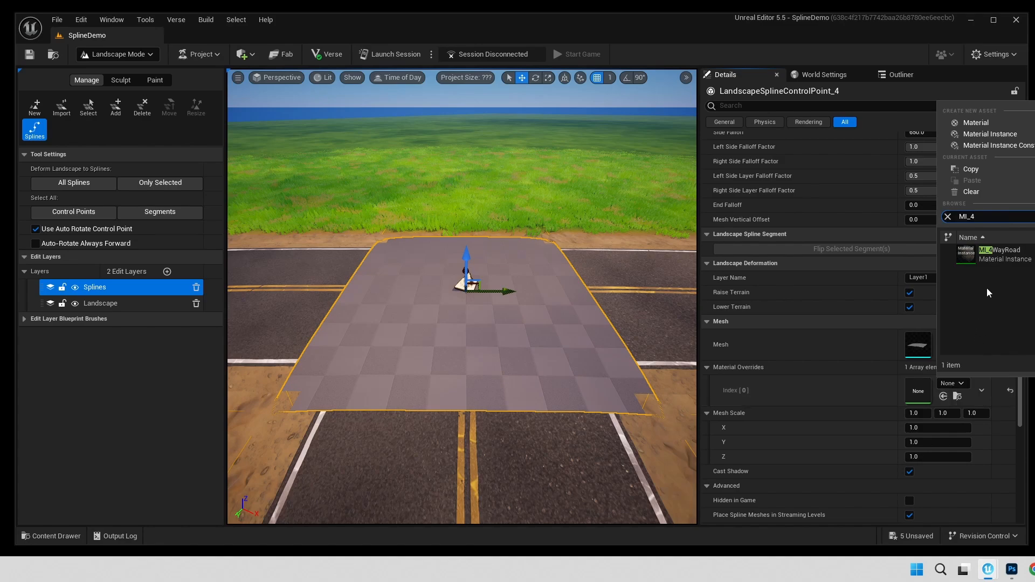
{"action": "left_click", "coordinate": [990, 258]}
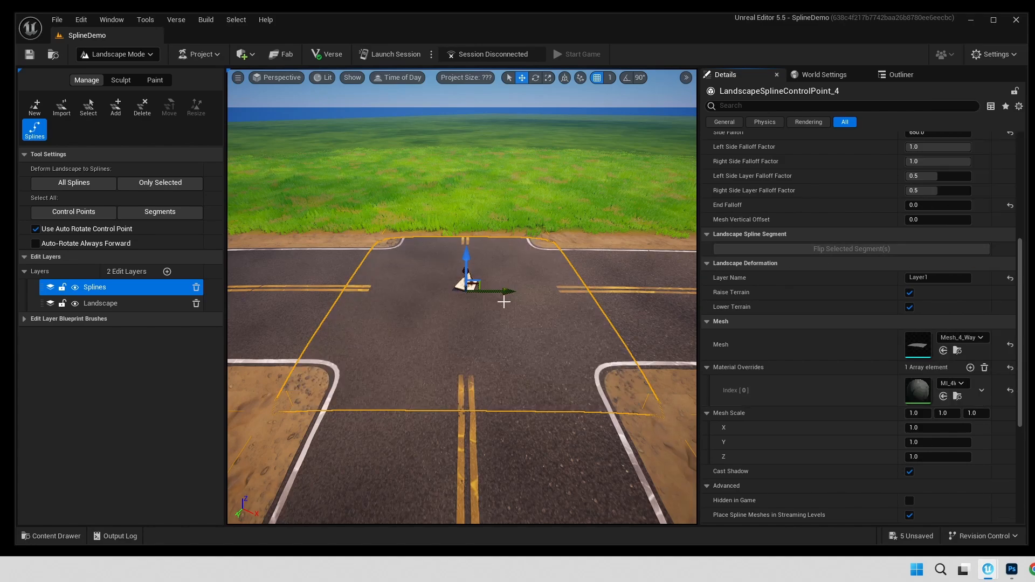
- Add a new spline control point on the grass beyond the junction's open side to extend a fourth road from it
{"action": "right_click_drag", "start_coordinate": [561, 343], "coordinate": [515, 345]}
{"action": "middle_click_drag", "start_coordinate": [514, 345], "coordinate": [496, 334]}
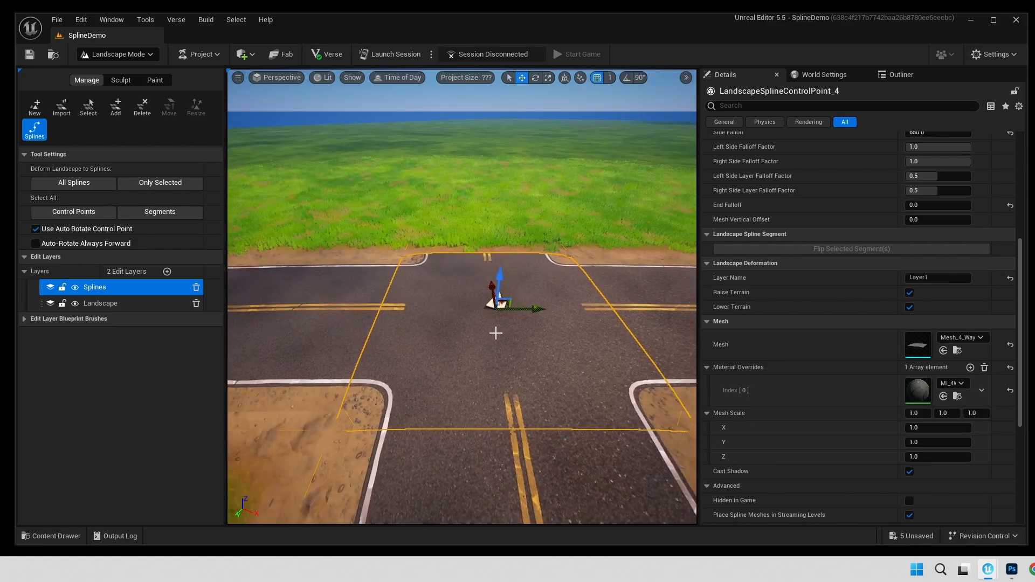
{"action": "right_click_drag", "start_coordinate": [496, 333], "coordinate": [491, 332]}
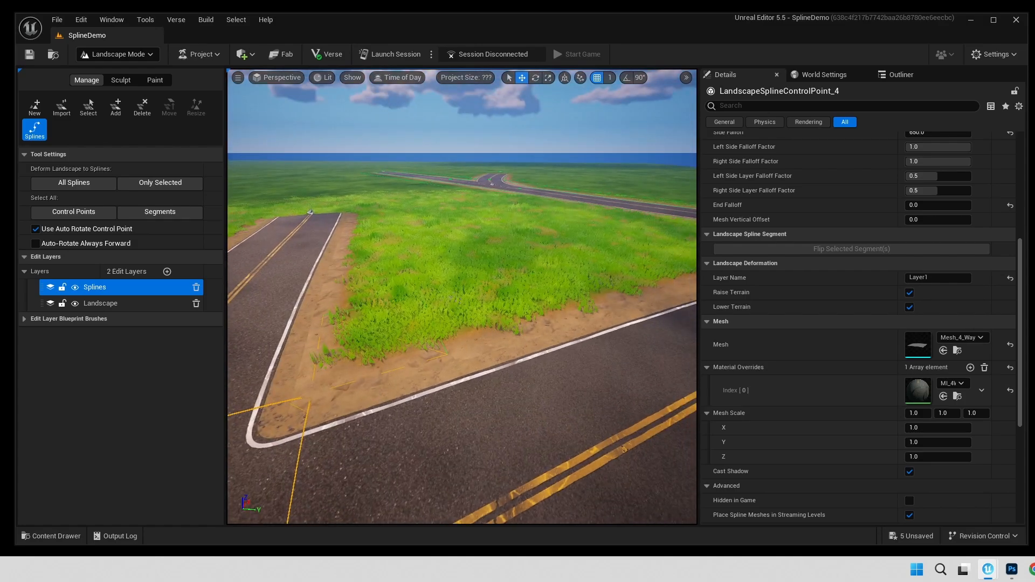
{"action": "scroll", "coordinate": [379, 409], "scroll_direction": "down", "scroll_amount": 5}
{"action": "right_click_drag", "start_coordinate": [399, 437], "coordinate": [426, 464]}
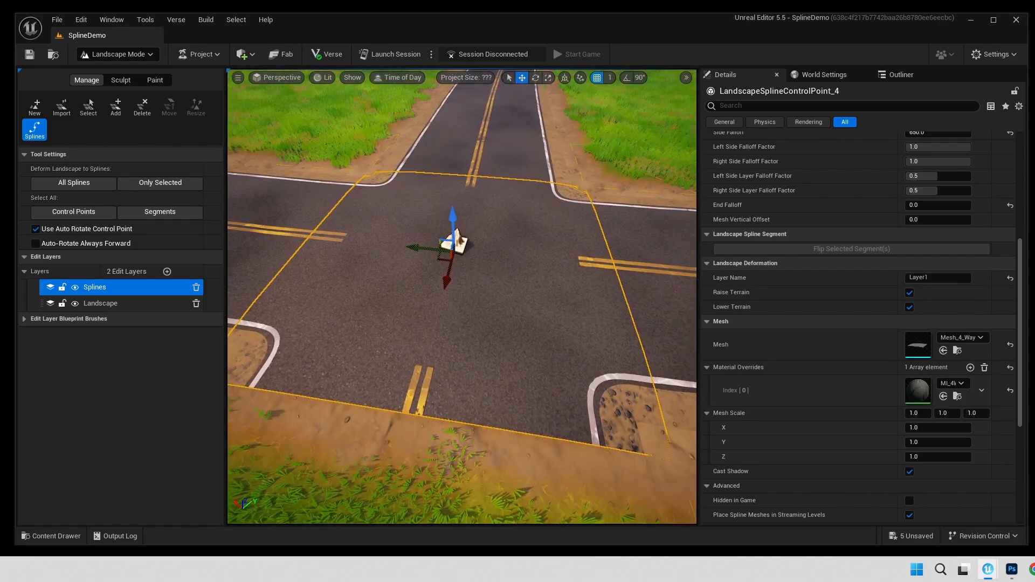
{"action": "right_click_drag", "start_coordinate": [462, 323], "coordinate": [310, 281]}
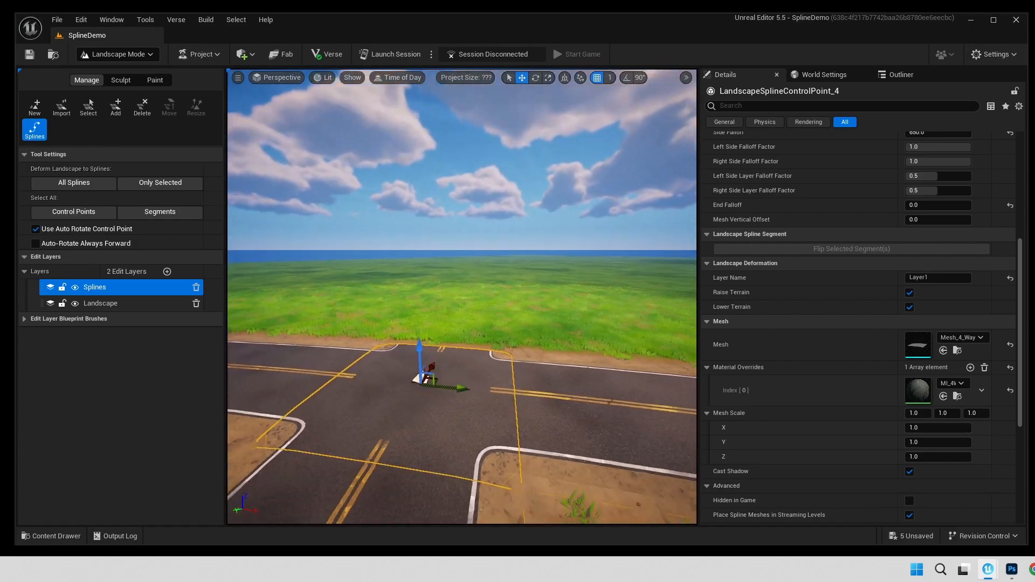
{"action": "right_click_drag", "start_coordinate": [462, 296], "coordinate": [412, 304]}
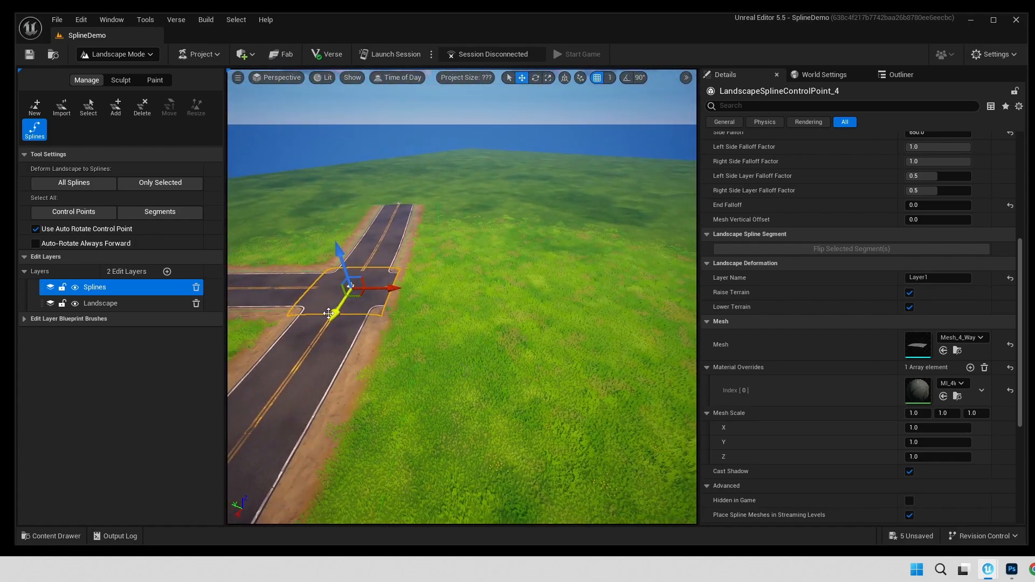
{"action": "key", "text": "r"}
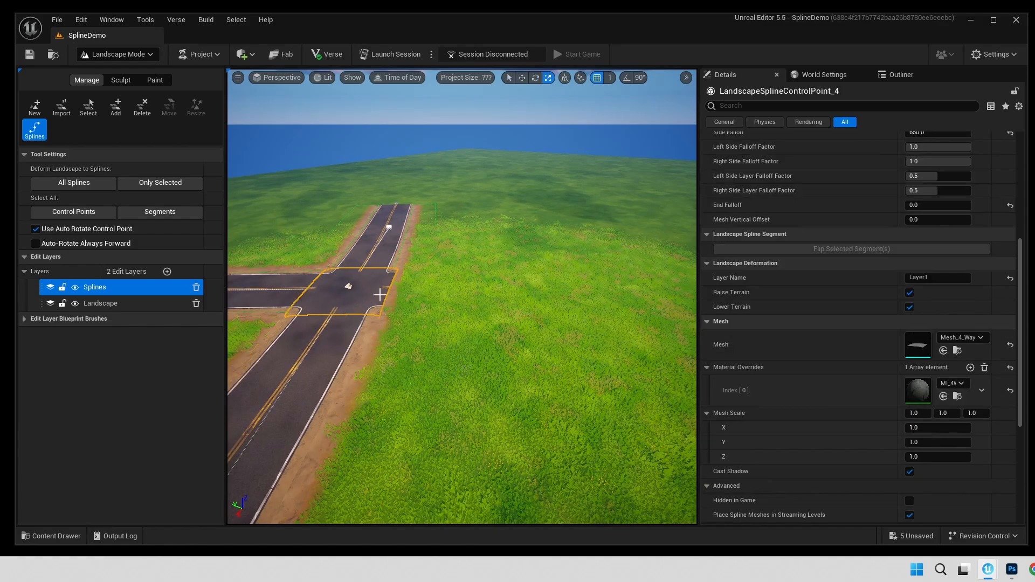
{"action": "left_click", "coordinate": [654, 286], "text": "ctrl"}
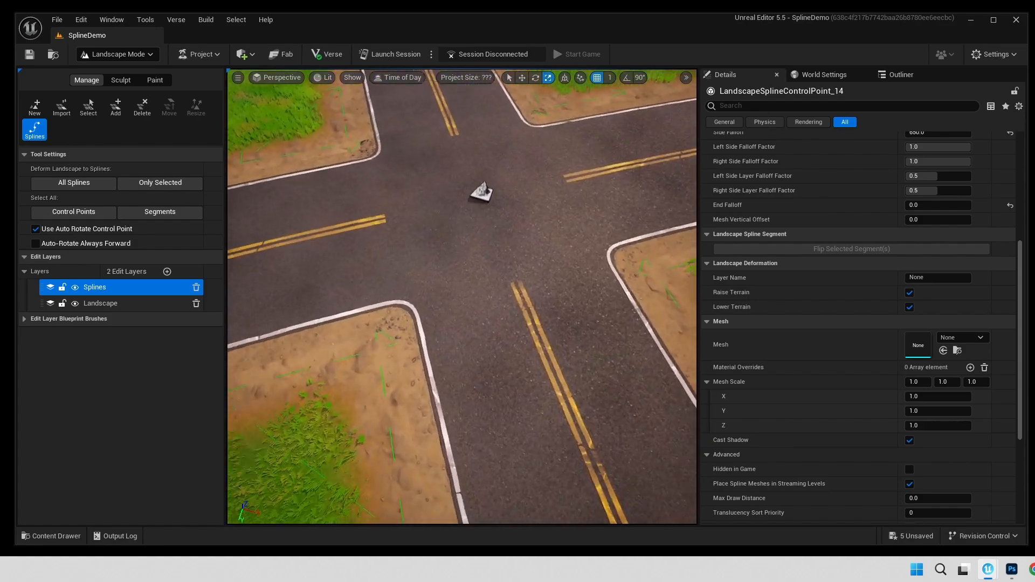
- Select the four-way junction's control point and raise it above the surrounding road ends
{"action": "right_click_drag", "start_coordinate": [462, 297], "coordinate": [488, 319]}
{"action": "key", "text": "w"}
{"action": "key", "text": "s"}
{"action": "mouse_move", "coordinate": [629, 392]}
{"action": "right_mouse_down"}
{"action": "mouse_move", "coordinate": [629, 413]}
{"action": "mouse_move", "coordinate": [587, 424]}
{"action": "mouse_move", "coordinate": [660, 404]}
{"action": "mouse_move", "coordinate": [629, 392]}
{"action": "right_mouse_up"}
{"action": "right_click_drag", "start_coordinate": [482, 364], "coordinate": [630, 396]}
{"action": "left_click", "coordinate": [504, 310]}
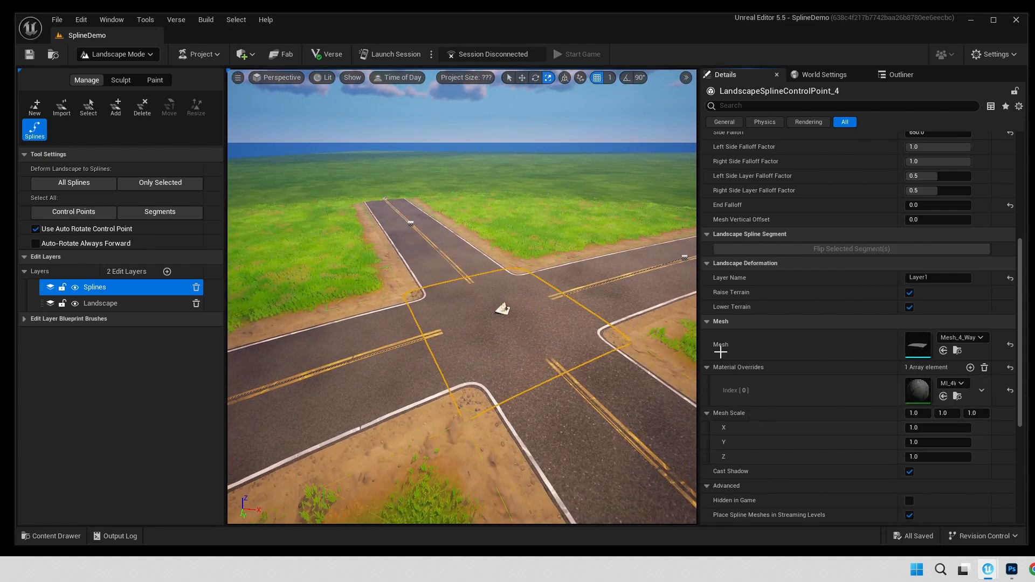
{"action": "scroll", "coordinate": [849, 367], "scroll_direction": "down", "scroll_amount": 3}
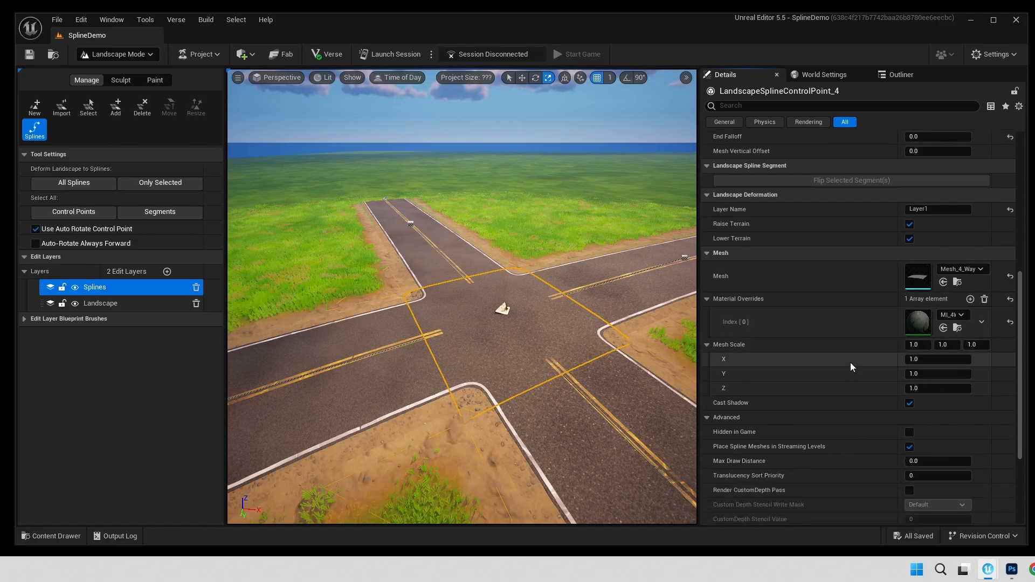
{"action": "scroll", "coordinate": [850, 363], "scroll_direction": "up", "scroll_amount": 4}
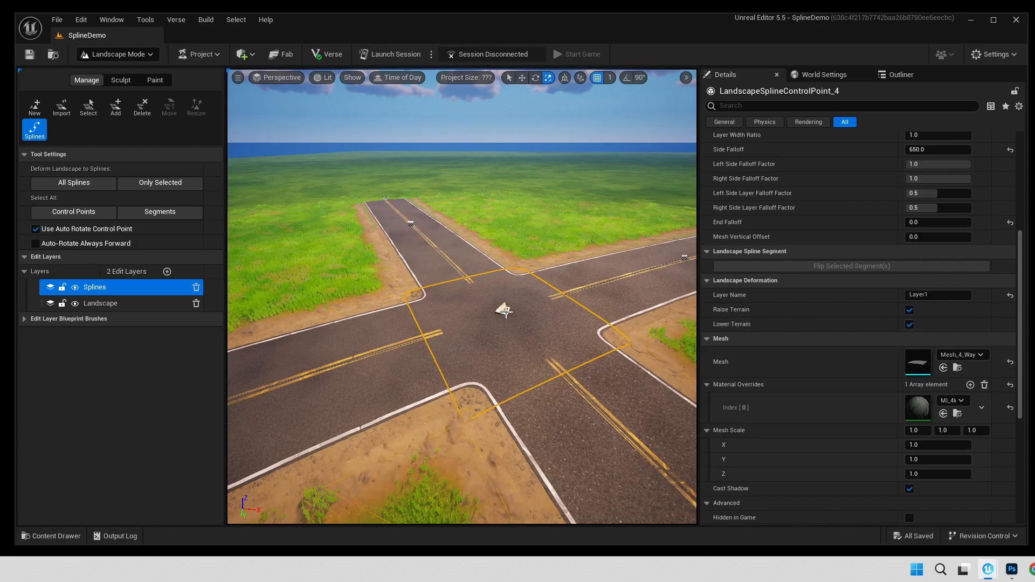
{"action": "key", "text": "w"}
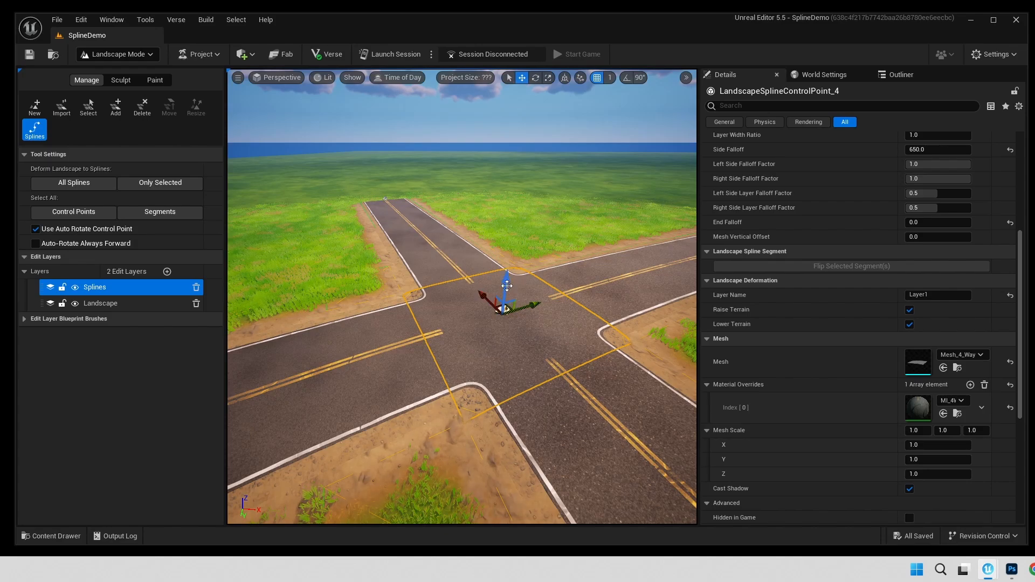
{"action": "left_click_drag", "start_coordinate": [508, 283], "coordinate": [511, 234]}
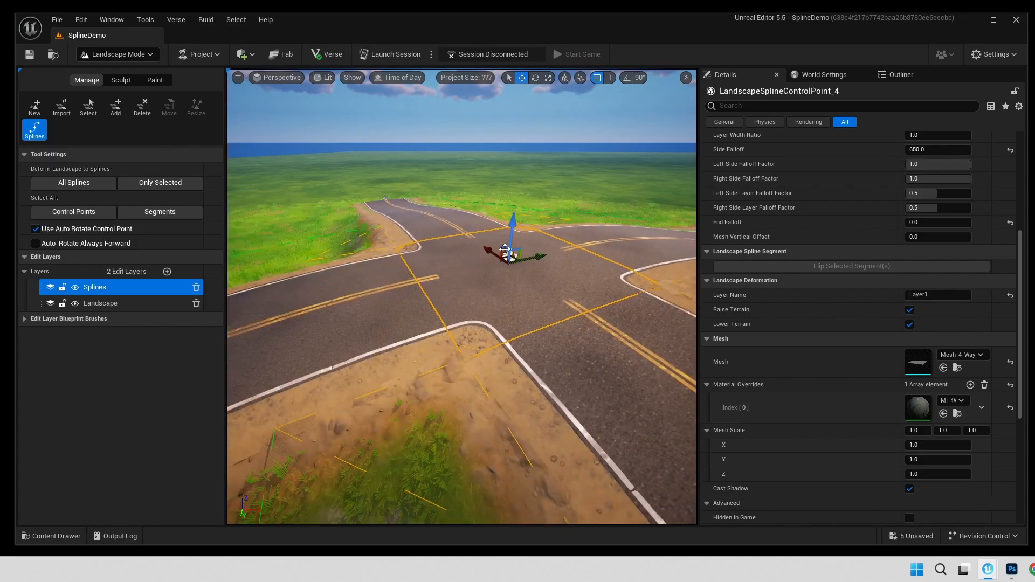
- Turn off Raise Terrain and Lower Terrain for the road segment that runs from the junction's Socket1 side
{"action": "right_click_drag", "start_coordinate": [496, 280], "coordinate": [561, 280]}
{"action": "key", "text": "a"}
{"action": "key", "text": "d"}
{"action": "key", "text": "a"}
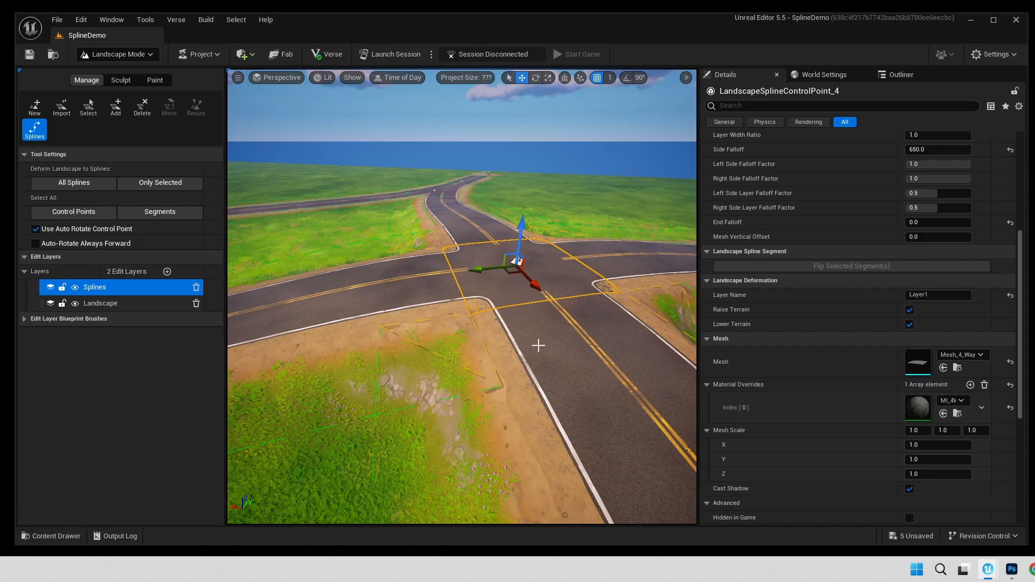
{"action": "key", "text": "a"}
{"action": "right_click_drag", "start_coordinate": [555, 344], "coordinate": [596, 344]}
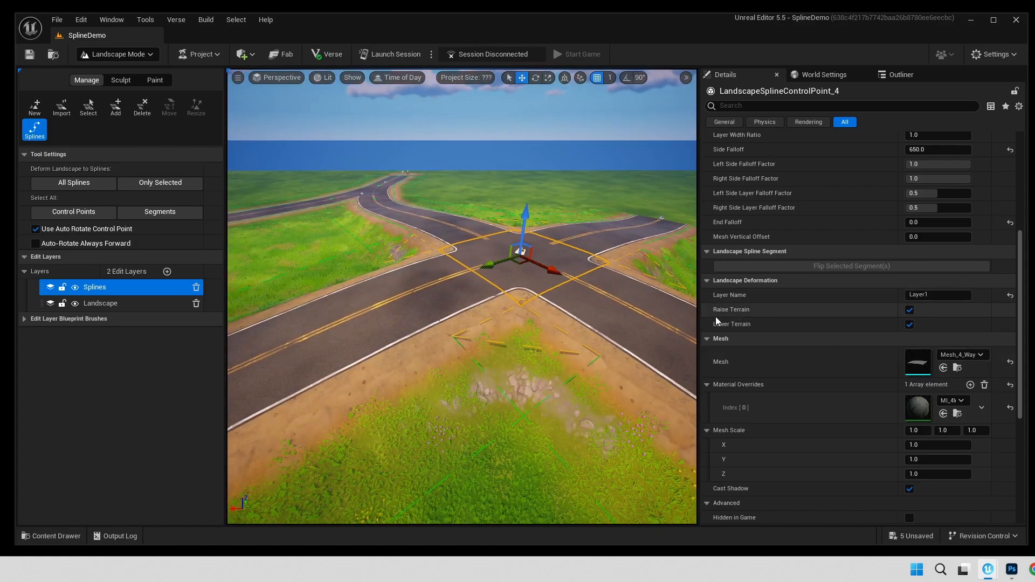
{"action": "left_click", "coordinate": [590, 288]}
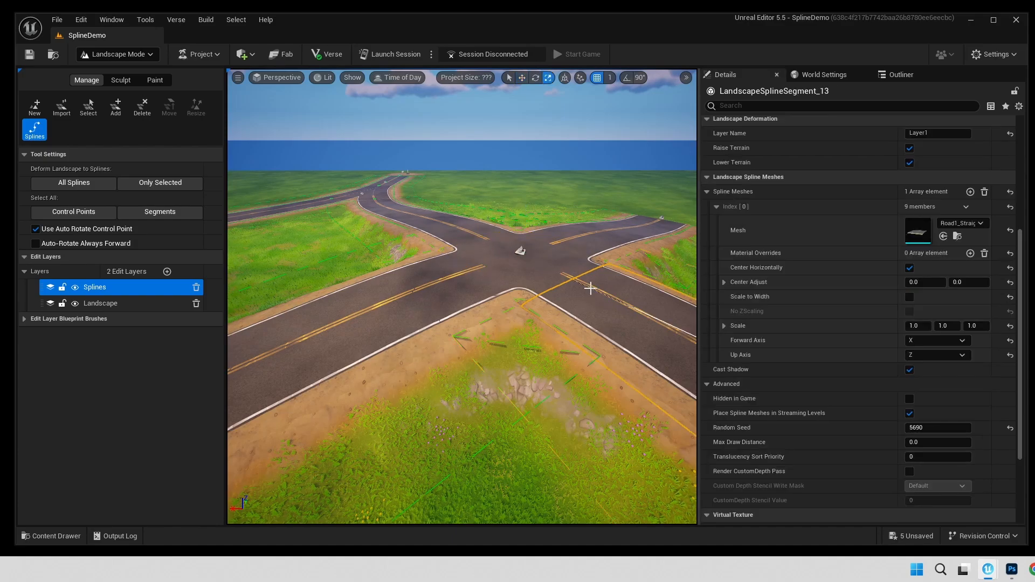
{"action": "right_click_drag", "start_coordinate": [615, 304], "coordinate": [652, 308]}
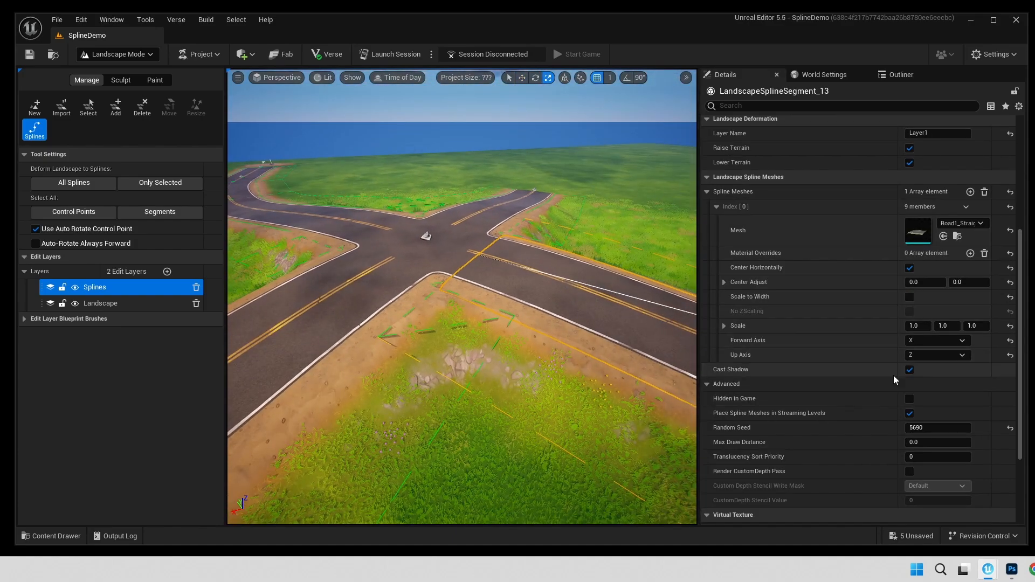
{"action": "scroll", "coordinate": [859, 234], "scroll_direction": "up", "scroll_amount": 3}
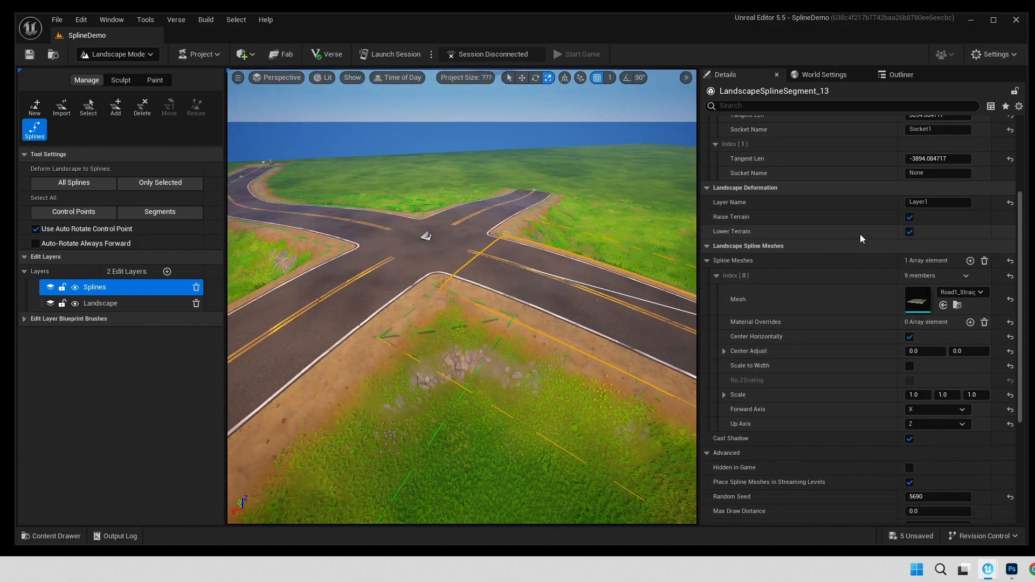
{"action": "left_click", "coordinate": [909, 217]}
{"action": "left_click", "coordinate": [910, 232]}
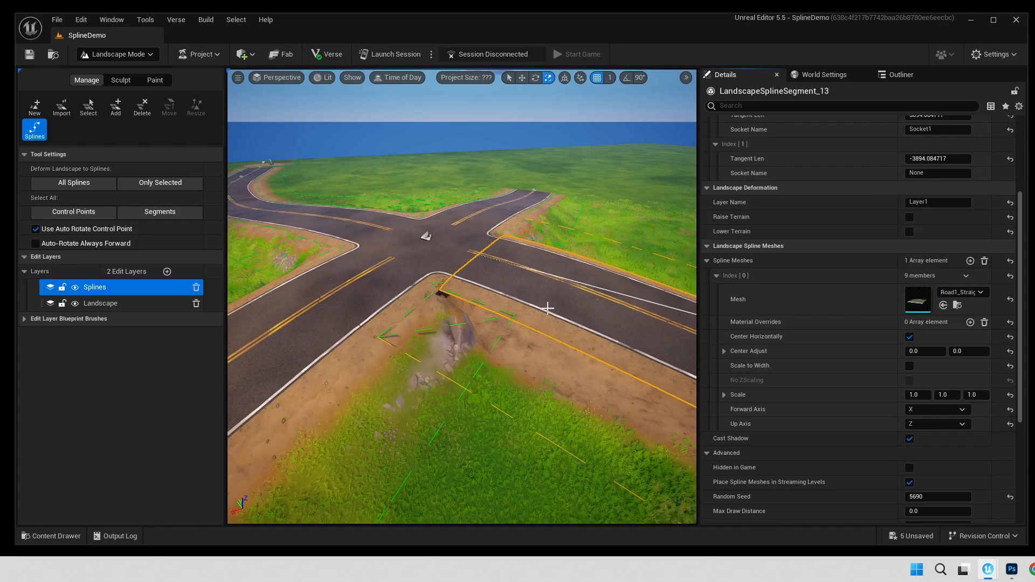
- Select the four-way junction's control point and turn off its Raise Terrain and Lower Terrain options
{"action": "mouse_move", "coordinate": [462, 296]}
{"action": "right_mouse_down"}
{"action": "mouse_move", "coordinate": [458, 305]}
{"action": "mouse_move", "coordinate": [502, 216]}
{"action": "mouse_move", "coordinate": [606, 199]}
{"action": "mouse_move", "coordinate": [445, 186]}
{"action": "mouse_move", "coordinate": [463, 187]}
{"action": "right_mouse_up"}
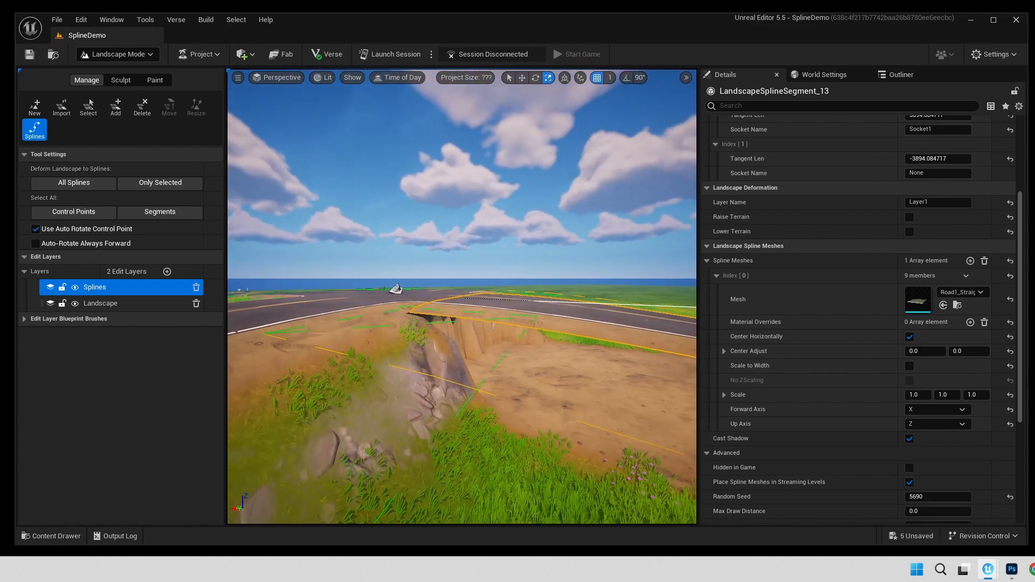
{"action": "right_click_drag", "start_coordinate": [566, 296], "coordinate": [521, 307]}
{"action": "left_click", "coordinate": [546, 324]}
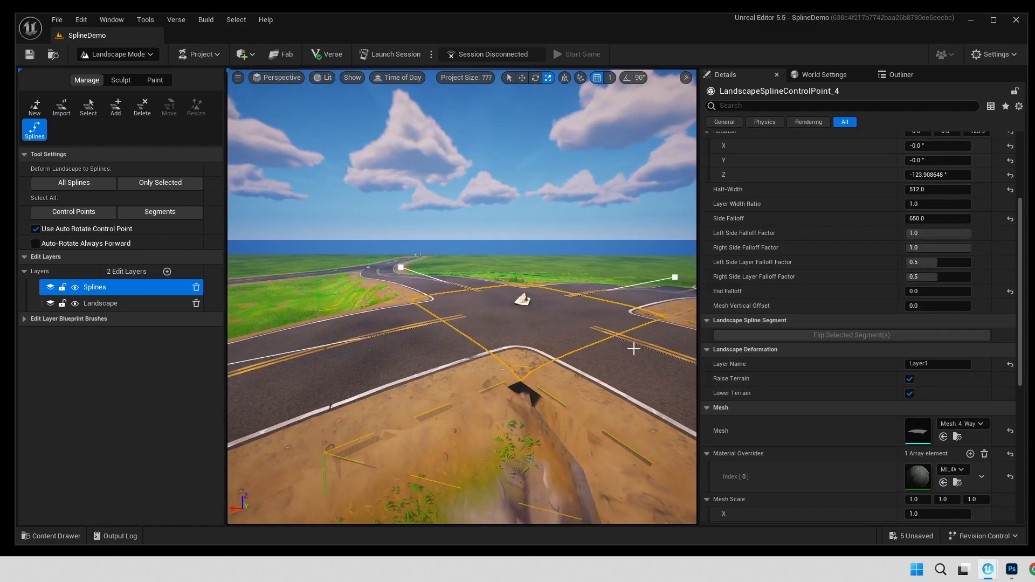
{"action": "left_click", "coordinate": [909, 379]}
{"action": "left_click", "coordinate": [909, 393]}
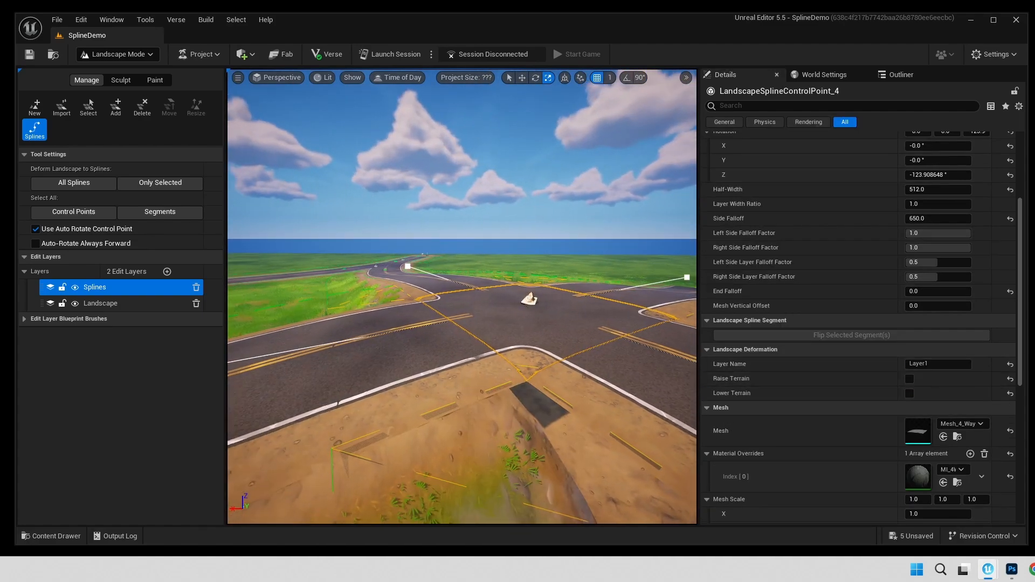
- Examine the landscape around and beneath the junction's corner for gaps between the terrain and the road
{"action": "mouse_move", "coordinate": [462, 296]}
{"action": "right_mouse_down"}
{"action": "mouse_move", "coordinate": [475, 338]}
{"action": "mouse_move", "coordinate": [479, 308]}
{"action": "mouse_move", "coordinate": [458, 308]}
{"action": "mouse_move", "coordinate": [447, 287]}
{"action": "mouse_move", "coordinate": [473, 282]}
{"action": "mouse_move", "coordinate": [479, 232]}
{"action": "mouse_move", "coordinate": [464, 285]}
{"action": "right_mouse_up"}
{"action": "key", "text": "e"}
{"action": "key", "text": "q"}
{"action": "key", "text": "d"}
{"action": "key", "text": "a"}
{"action": "key", "text": "e"}
{"action": "key", "text": "s"}
{"action": "key", "text": "a"}
{"action": "right_click_drag", "start_coordinate": [582, 421], "coordinate": [595, 432]}
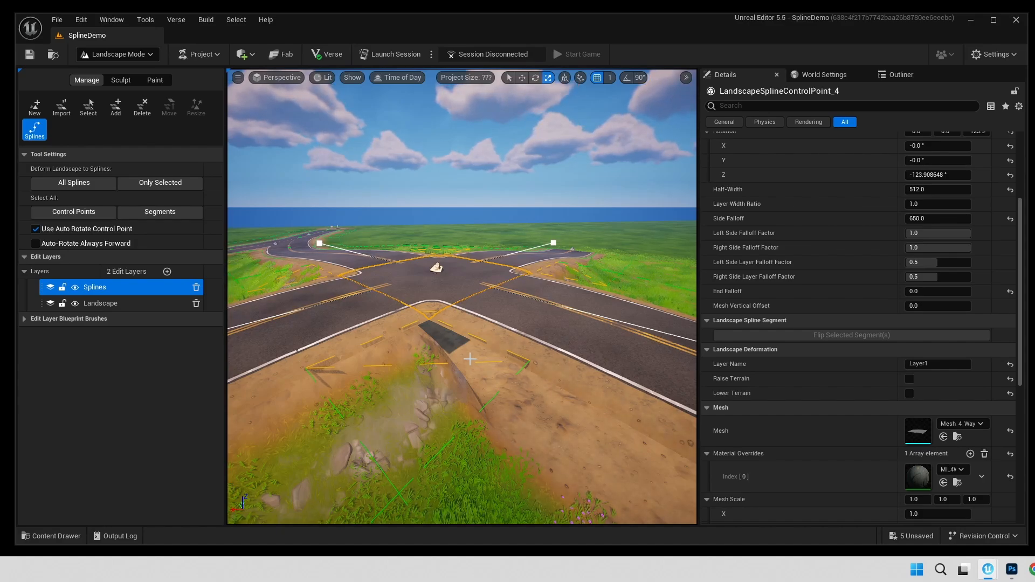
{"action": "mouse_move", "coordinate": [444, 375]}
{"action": "right_mouse_down"}
{"action": "mouse_move", "coordinate": [372, 384]}
{"action": "mouse_move", "coordinate": [447, 385]}
{"action": "right_mouse_up"}
{"action": "key", "text": "d"}
{"action": "key", "text": "a"}
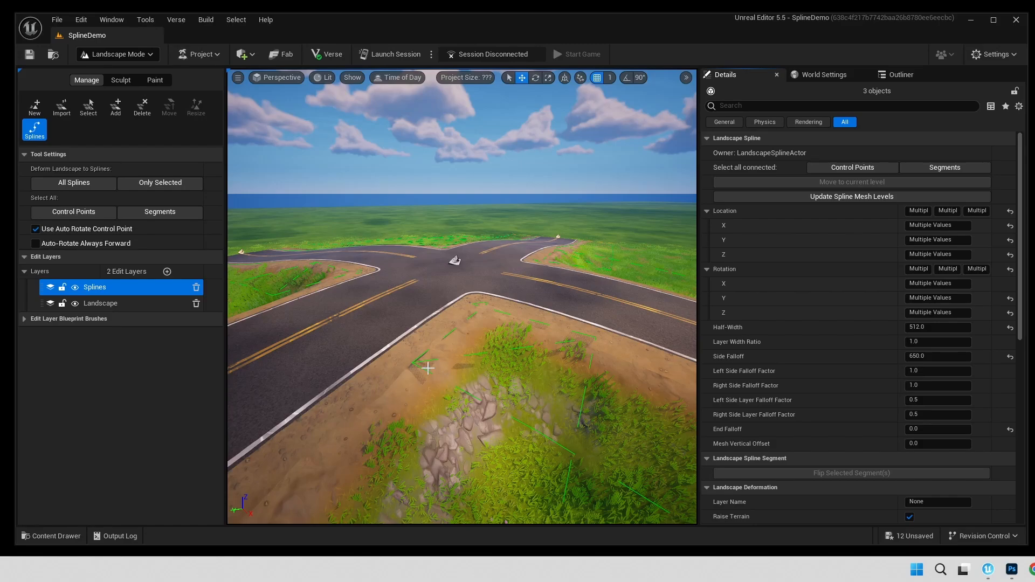
- Select the end control point of the junction's side road and extend it with a new control point farther out on the grass
{"action": "right_click_drag", "start_coordinate": [458, 367], "coordinate": [284, 421]}
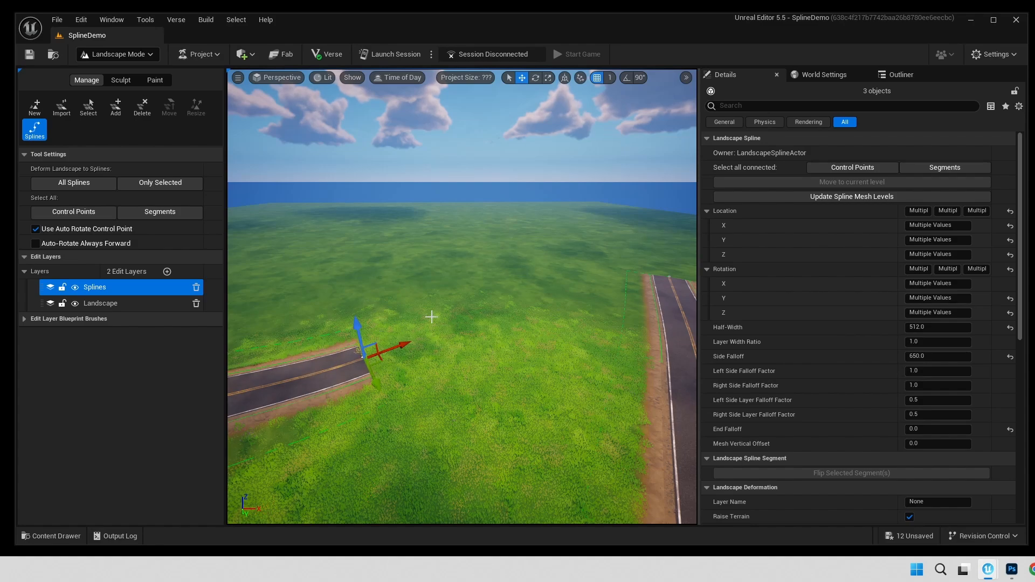
{"action": "left_click", "coordinate": [354, 365]}
{"action": "left_click", "coordinate": [364, 359]}
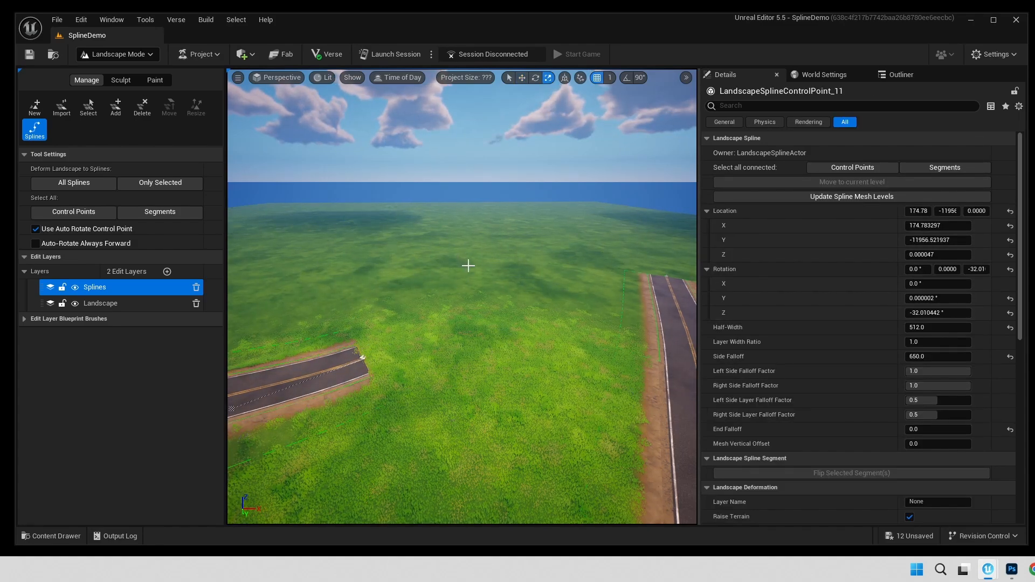
{"action": "left_click", "coordinate": [487, 260], "text": "ctrl"}
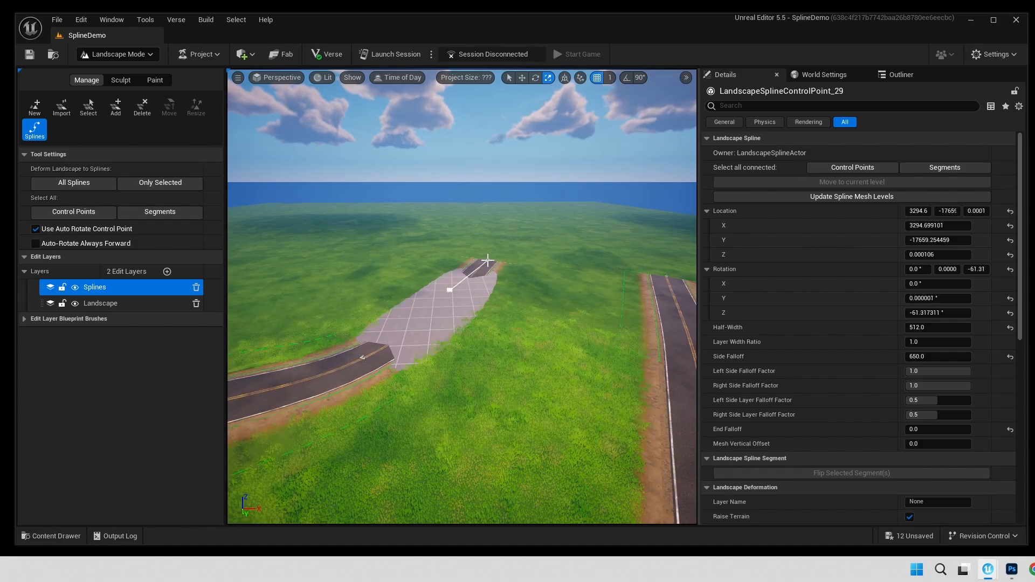
{"action": "right_click_drag", "start_coordinate": [417, 339], "coordinate": [417, 377]}
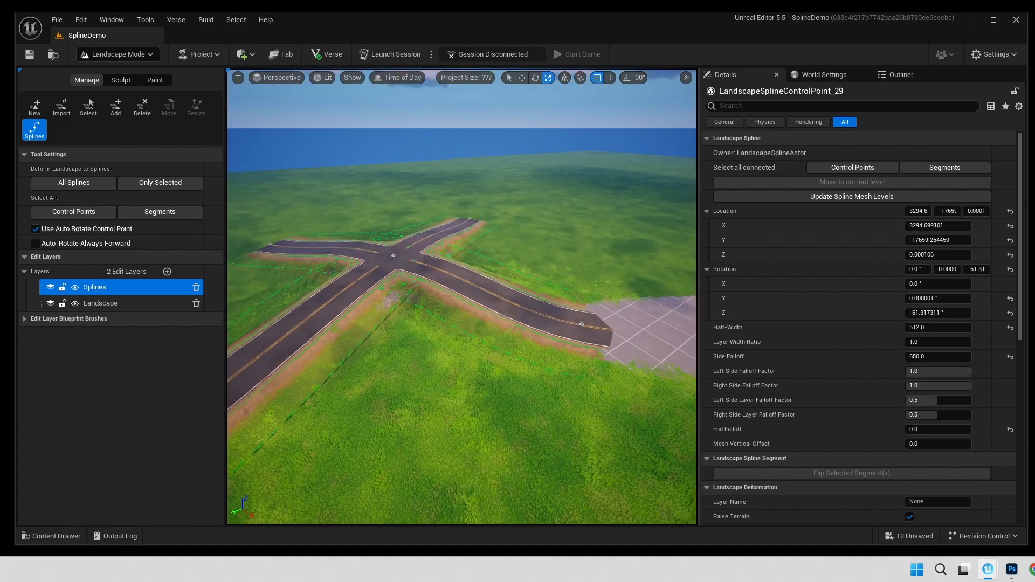
- Raise the control point between the junction's side road and its extension to a Z location of about 82
{"action": "right_click_drag", "start_coordinate": [405, 276], "coordinate": [474, 278]}
{"action": "left_click", "coordinate": [474, 279]}
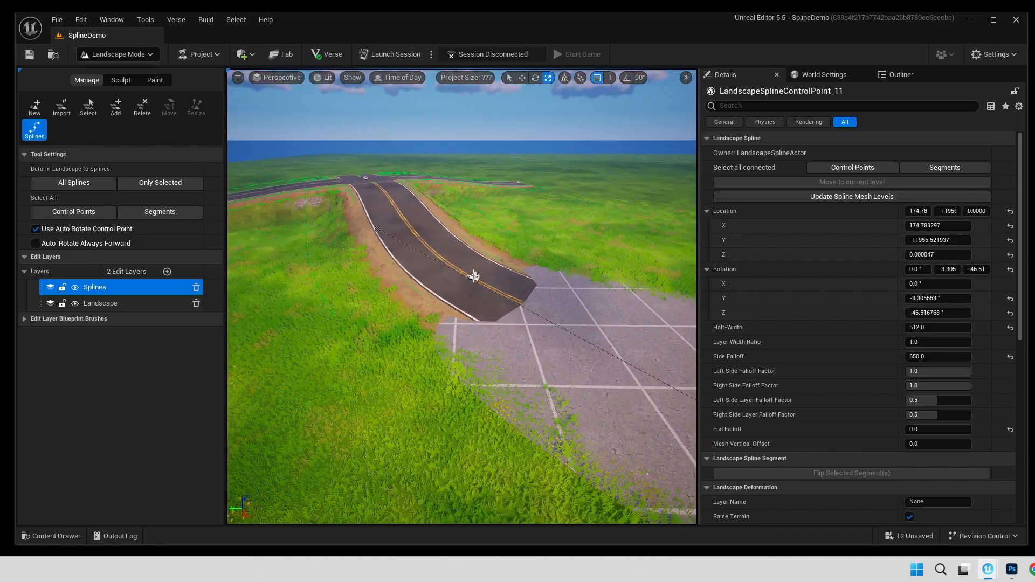
{"action": "key", "text": "w"}
{"action": "left_click_drag", "start_coordinate": [479, 246], "coordinate": [479, 237]}
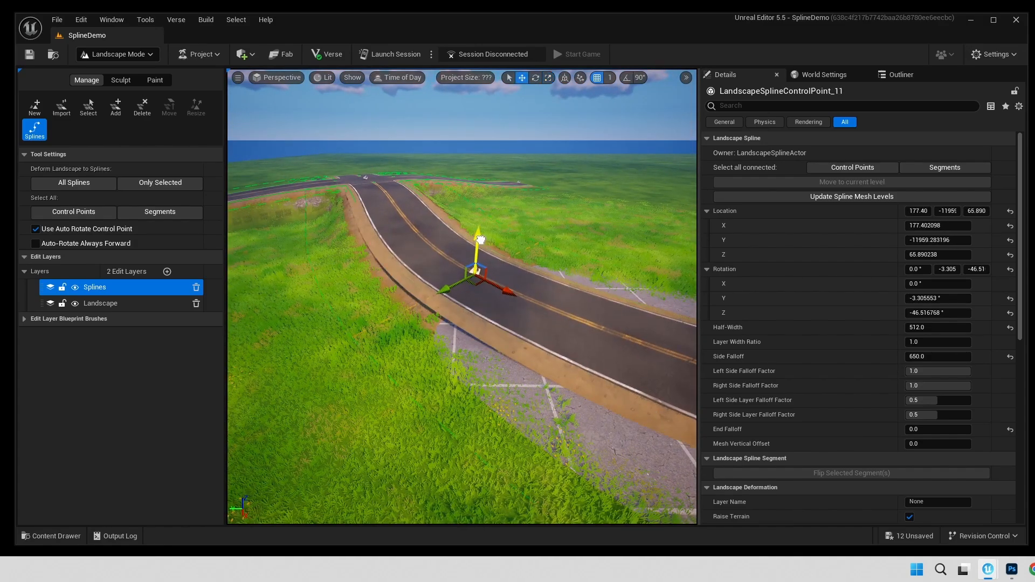
{"action": "right_click_drag", "start_coordinate": [478, 238], "coordinate": [383, 217]}
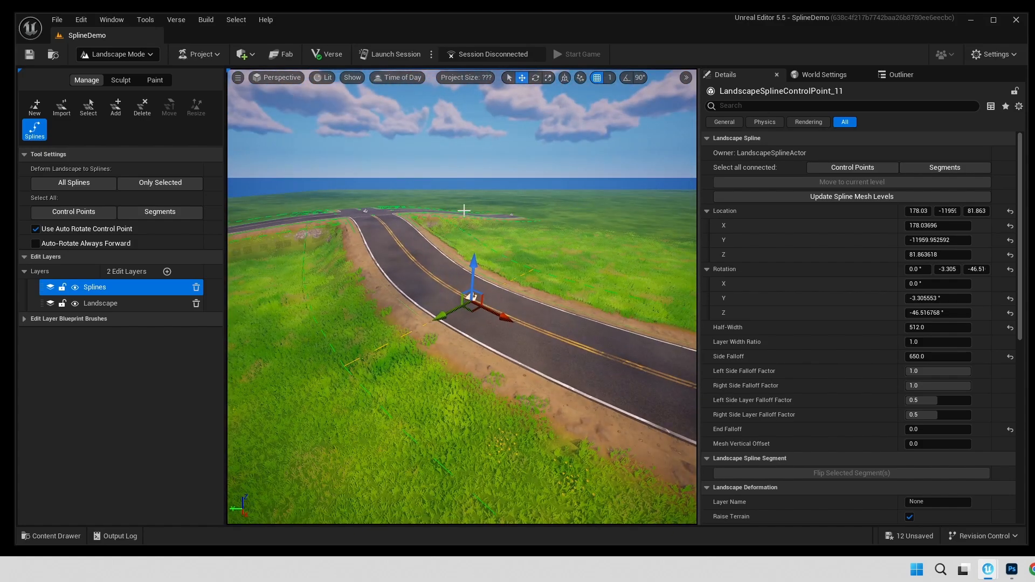
- Select the sloping segment beside the junction and lengthen its junction-side tangent (Socket3) to about 4752
{"action": "left_click", "coordinate": [377, 222]}
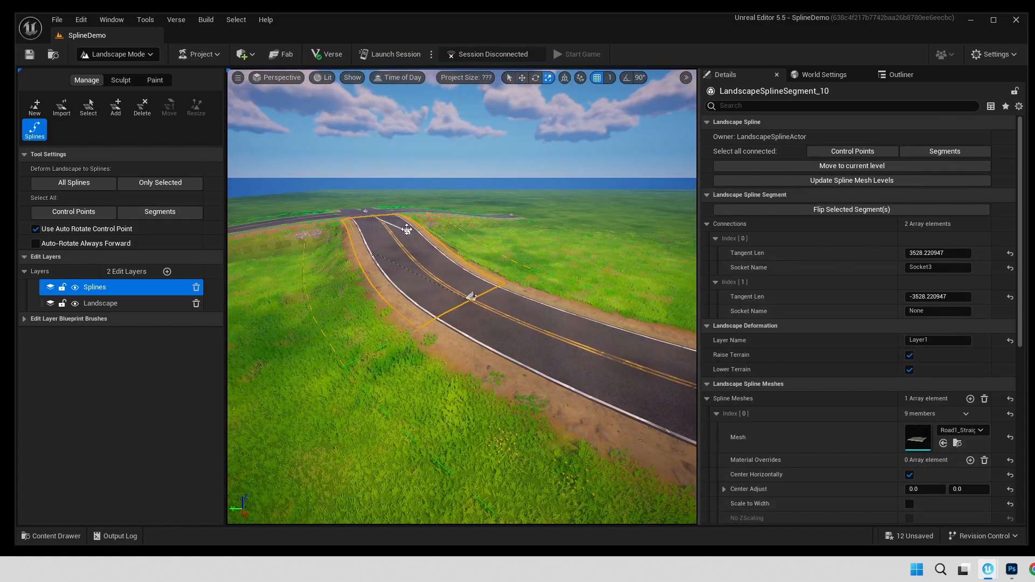
{"action": "right_click_drag", "start_coordinate": [377, 222], "coordinate": [462, 237]}
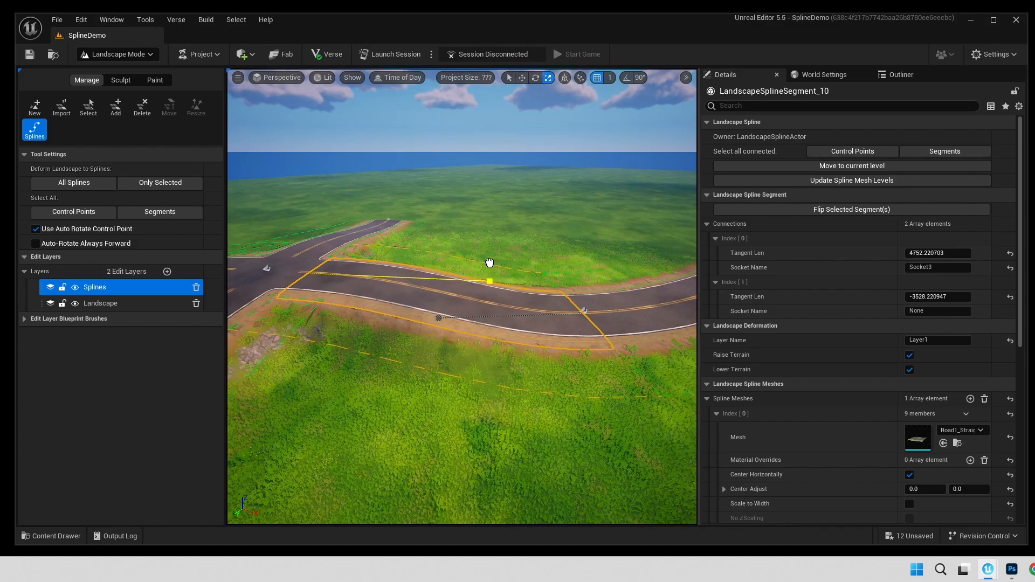
{"action": "mouse_move", "coordinate": [344, 278]}
{"action": "right_mouse_down"}
{"action": "mouse_move", "coordinate": [330, 283]}
{"action": "mouse_move", "coordinate": [323, 268]}
{"action": "mouse_move", "coordinate": [339, 266]}
{"action": "right_mouse_up"}
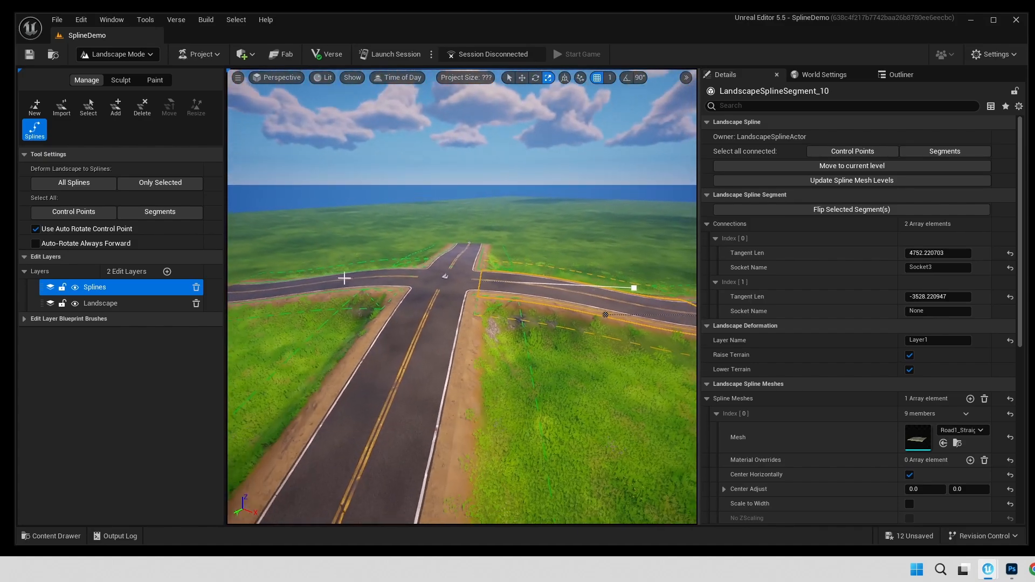
- Extend the side road from its far end with two more control points, curving it toward the nearby open road end
{"action": "left_click", "coordinate": [419, 330]}
{"action": "right_click_drag", "start_coordinate": [441, 199], "coordinate": [429, 244]}
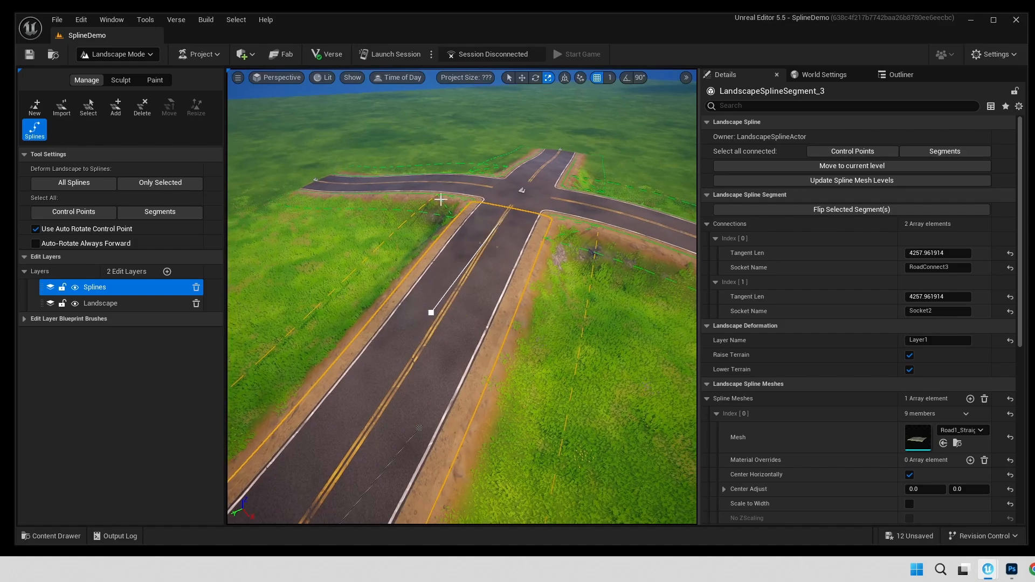
{"action": "left_click", "coordinate": [445, 180]}
{"action": "left_click", "coordinate": [624, 219]}
{"action": "right_click_drag", "start_coordinate": [625, 218], "coordinate": [858, 224]}
{"action": "right_click_drag", "start_coordinate": [531, 323], "coordinate": [506, 265]}
{"action": "left_click", "coordinate": [455, 313]}
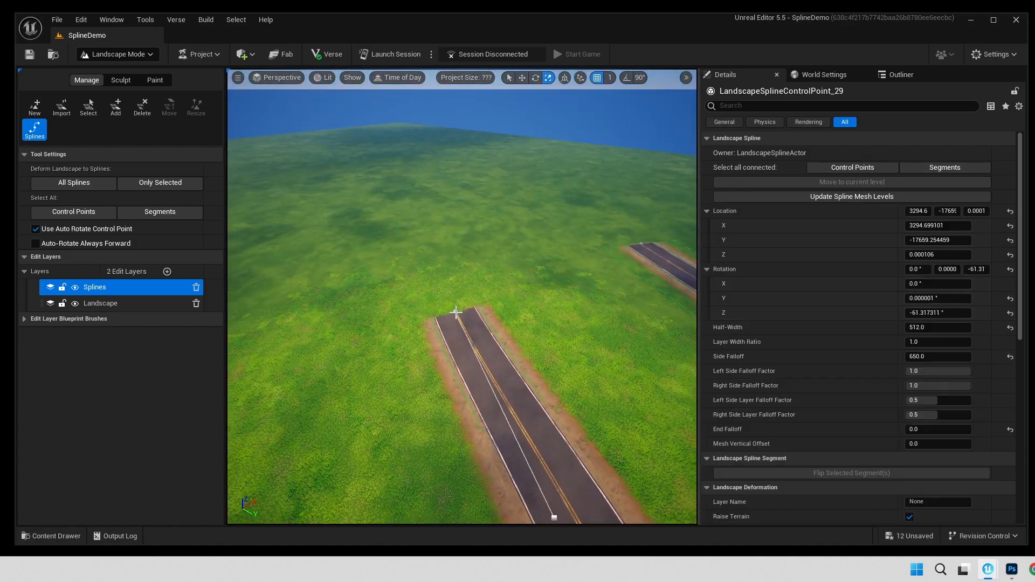
{"action": "left_click", "coordinate": [404, 188], "text": "ctrl"}
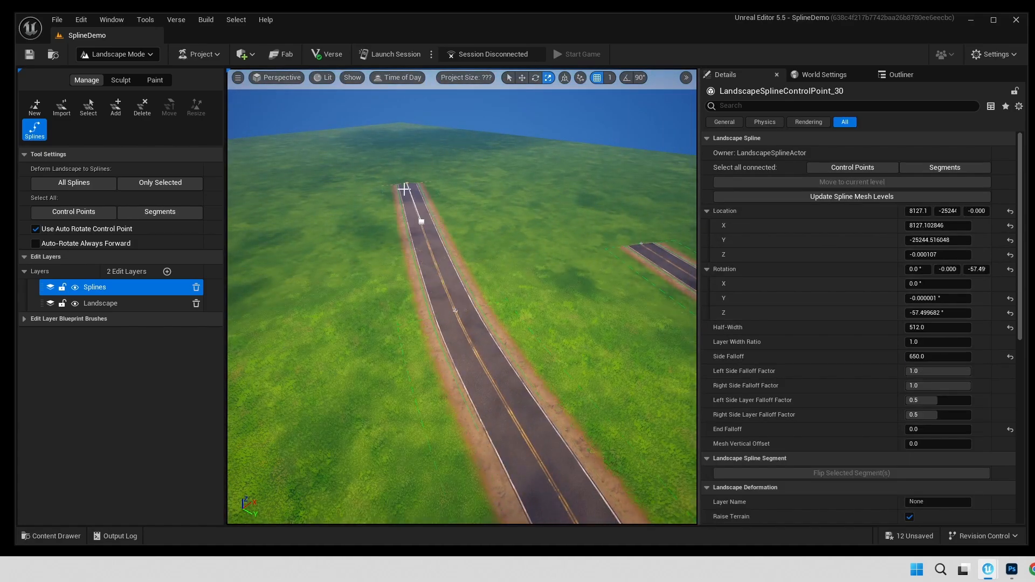
{"action": "left_click", "coordinate": [493, 154], "text": "ctrl"}
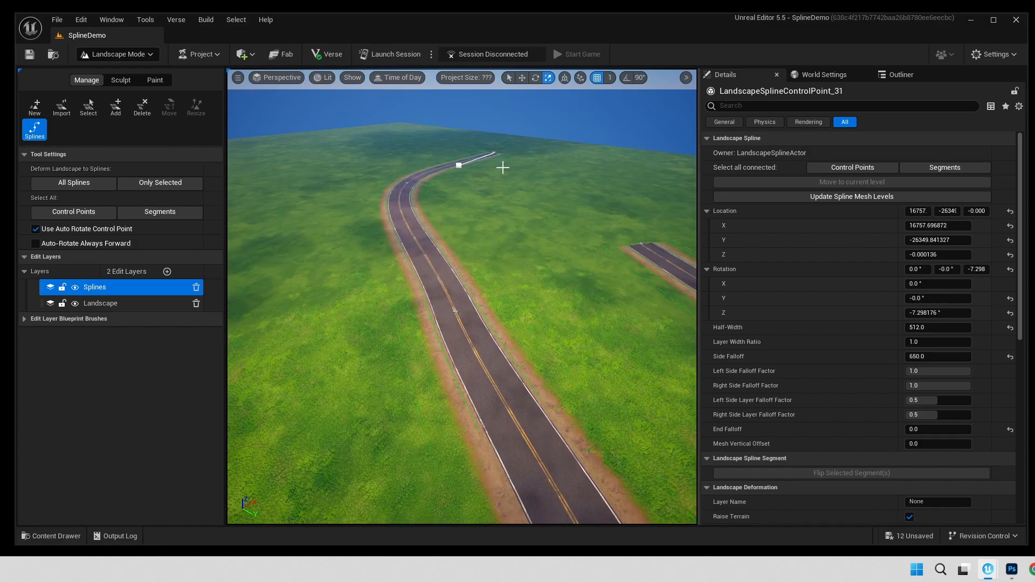
- Add another control point beyond the bend and connect it to the nearby open road end to close the loop
{"action": "right_click_drag", "start_coordinate": [502, 166], "coordinate": [509, 210]}
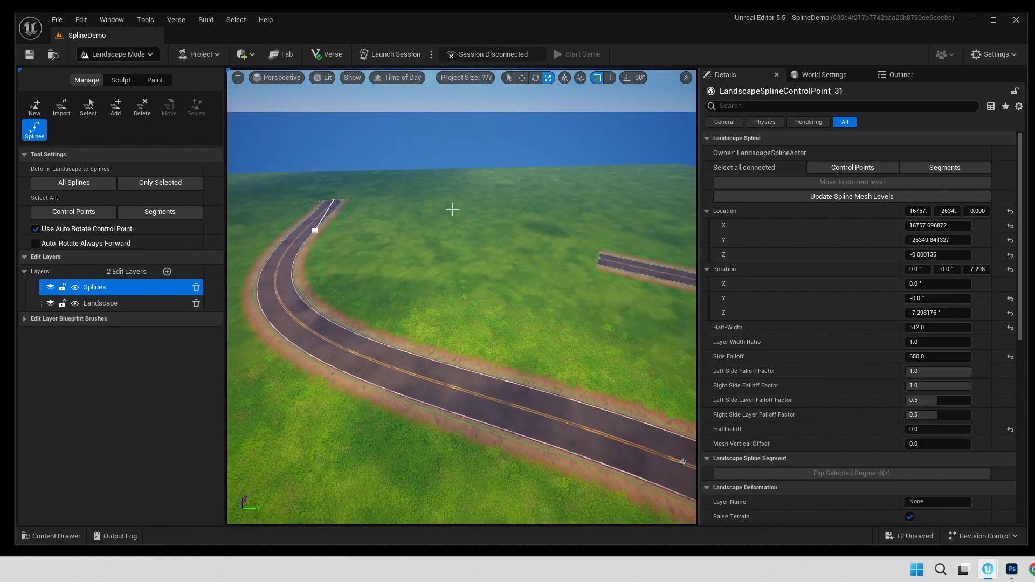
{"action": "left_click", "coordinate": [461, 190], "text": "ctrl"}
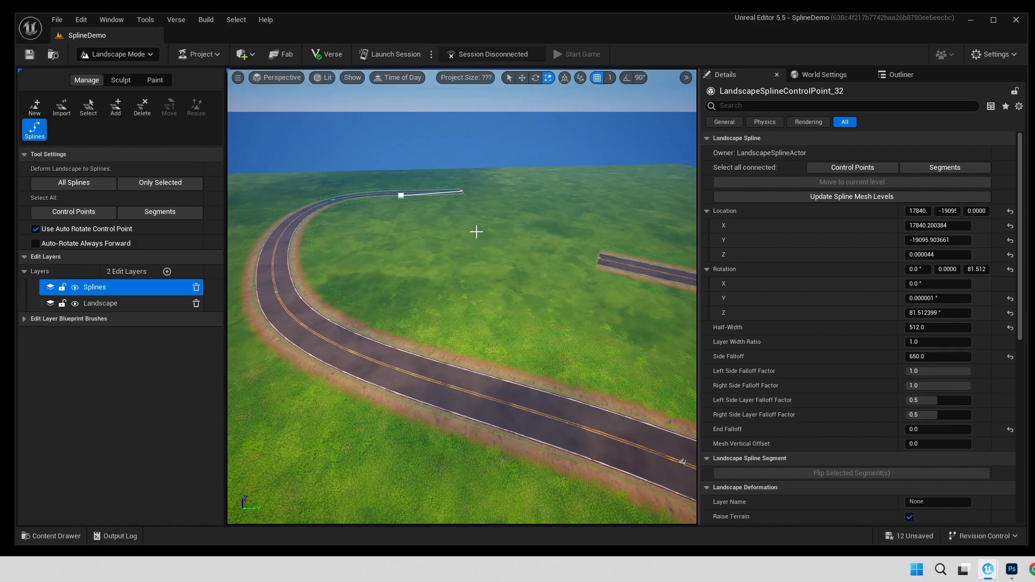
{"action": "left_click", "coordinate": [599, 258], "text": "ctrl"}
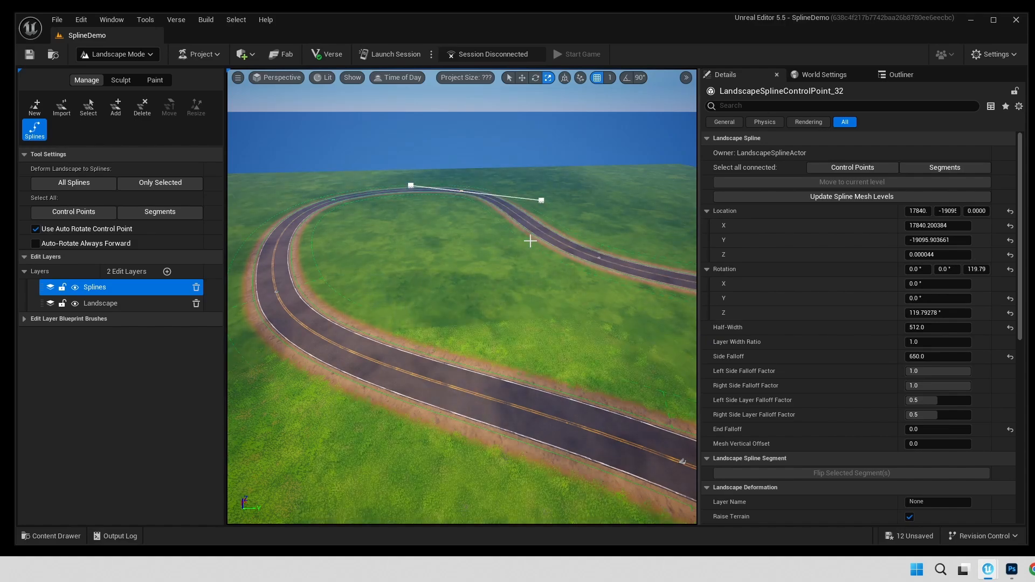
- Lengthen both tangent handles of the last-placed control point to smooth the bend where the loop joins
{"action": "key", "text": "d"}
{"action": "right_click_drag", "start_coordinate": [599, 258], "coordinate": [480, 266]}
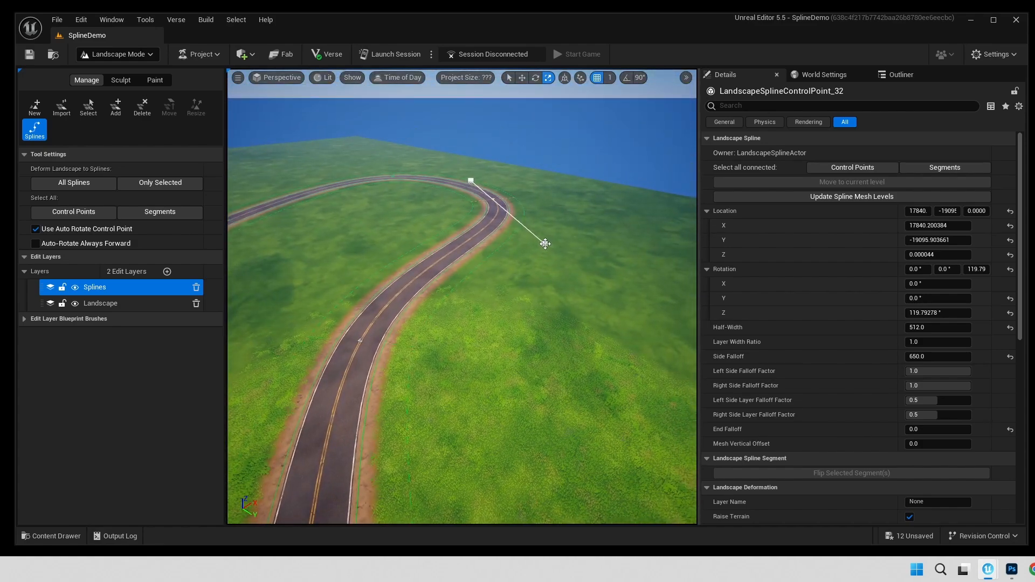
{"action": "left_click_drag", "start_coordinate": [545, 243], "coordinate": [562, 291]}
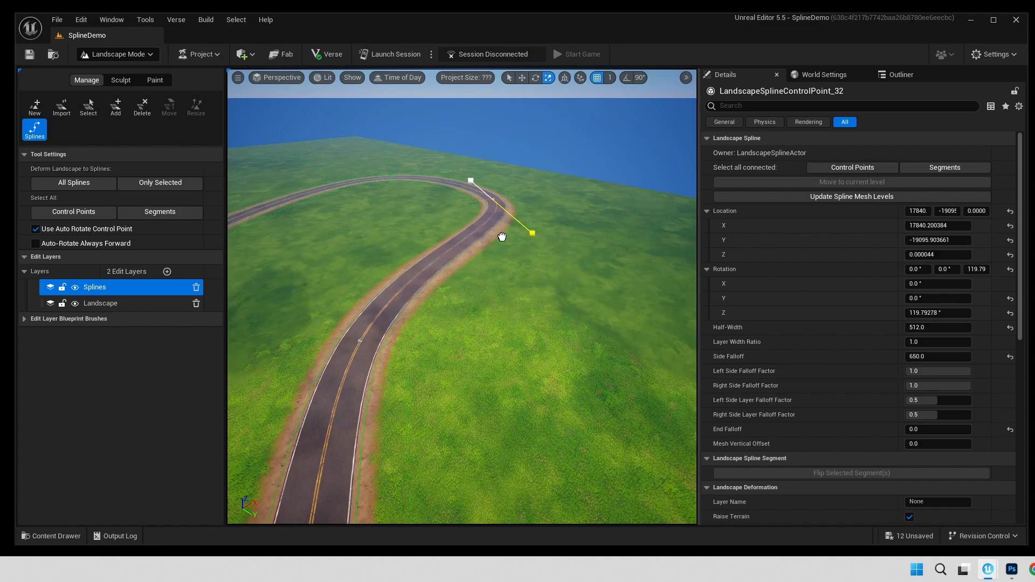
{"action": "left_click_drag", "start_coordinate": [517, 251], "coordinate": [518, 252]}
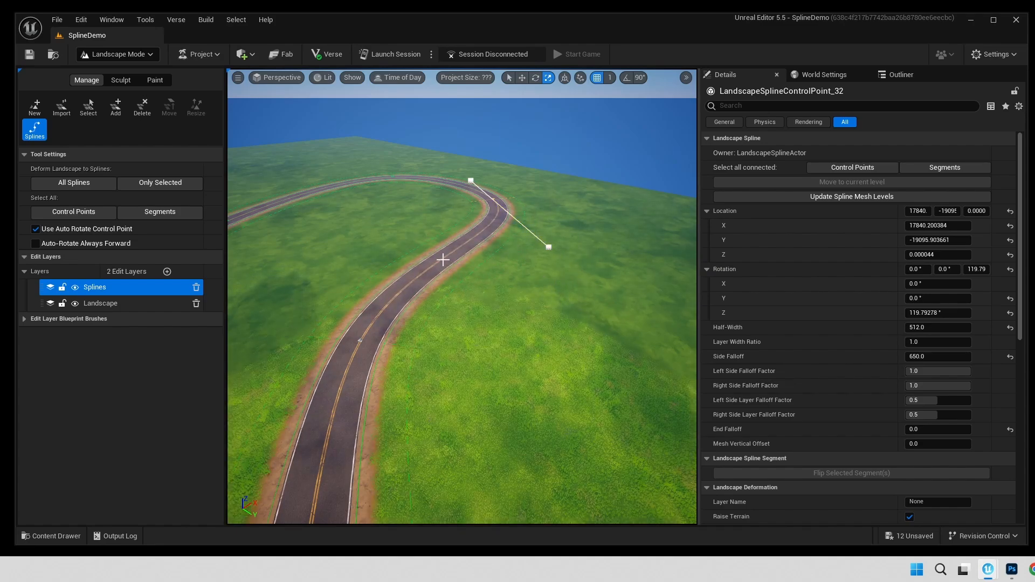
{"action": "mouse_move", "coordinate": [453, 158]}
{"action": "left_mouse_down"}
{"action": "mouse_move", "coordinate": [460, 170]}
{"action": "mouse_move", "coordinate": [442, 156]}
{"action": "left_mouse_up"}
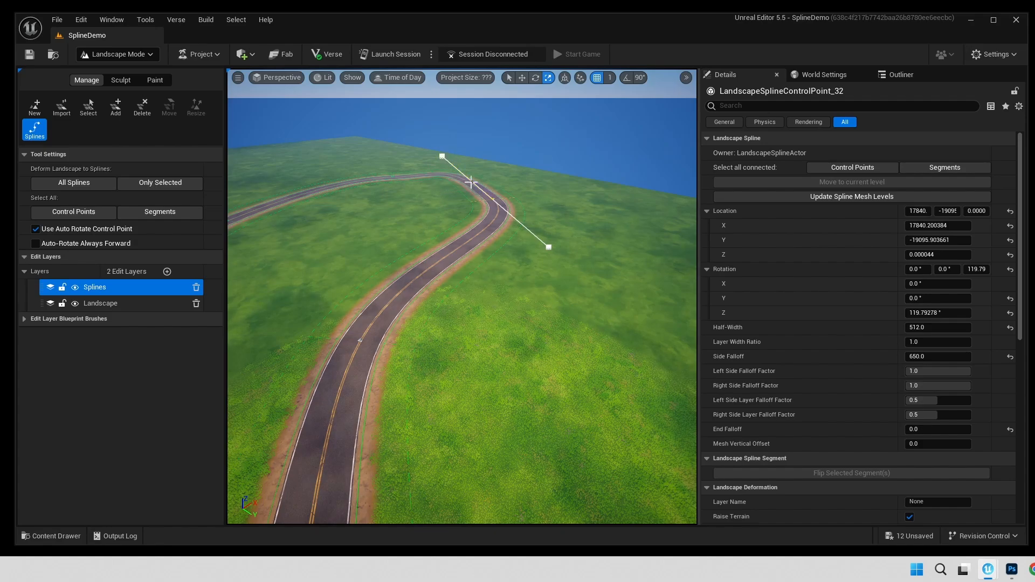
- Select the end control point of another junction road and extend it with a new control point on the distant grass
{"action": "right_click_drag", "start_coordinate": [468, 204], "coordinate": [356, 178]}
{"action": "key", "text": "w"}
{"action": "left_click", "coordinate": [640, 303]}
{"action": "key", "text": "w"}
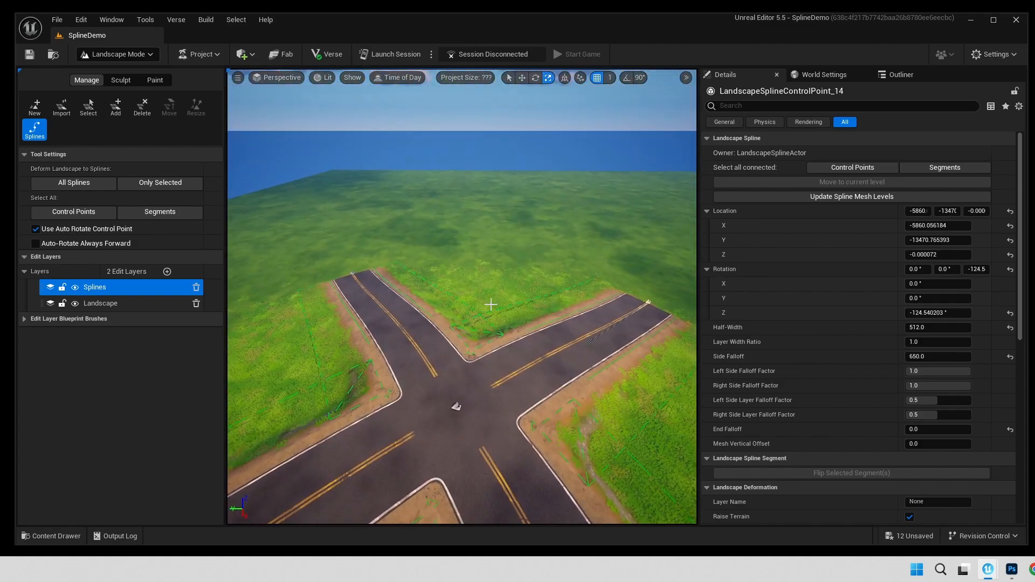
{"action": "key", "text": "s"}
{"action": "right_click_drag", "start_coordinate": [634, 307], "coordinate": [655, 282]}
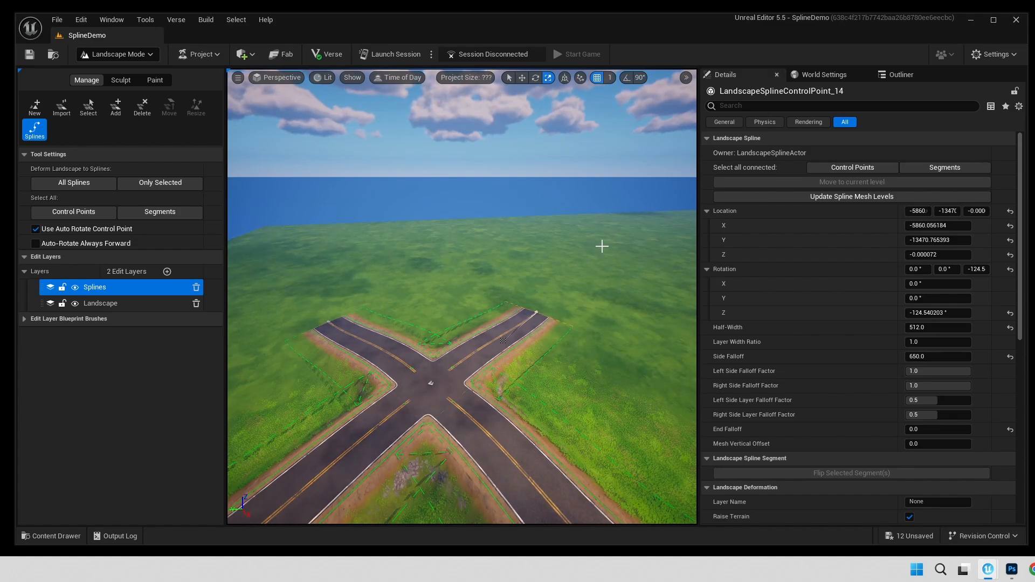
{"action": "left_click", "coordinate": [561, 233], "text": "ctrl"}
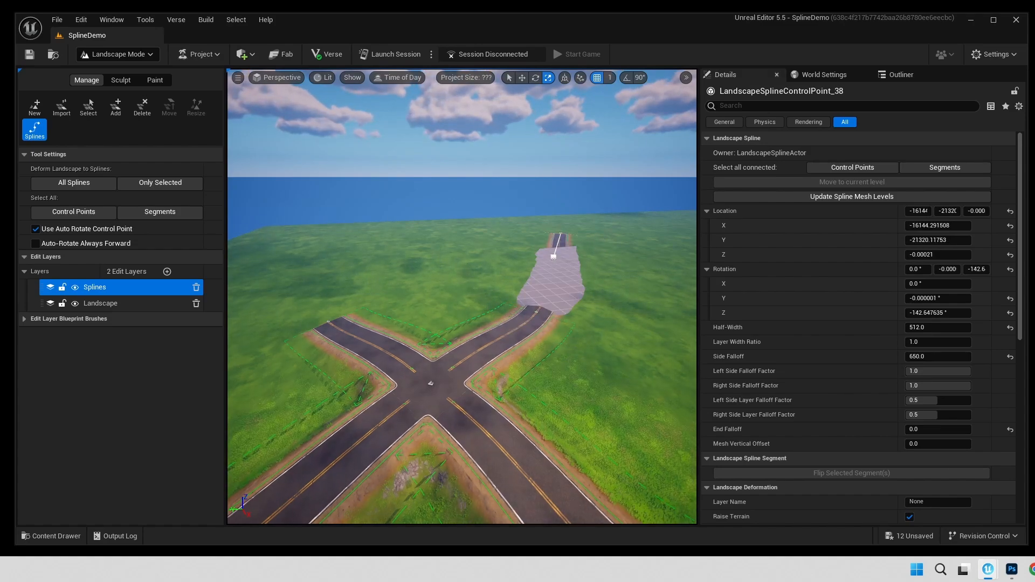
- Raise the control point at the junction road's former end, where the new segment begins, to a Z location of about 127
{"action": "key", "text": "w"}
{"action": "mouse_move", "coordinate": [555, 251]}
{"action": "right_mouse_down"}
{"action": "mouse_move", "coordinate": [544, 240]}
{"action": "mouse_move", "coordinate": [555, 251]}
{"action": "right_mouse_up"}
{"action": "key", "text": "d"}
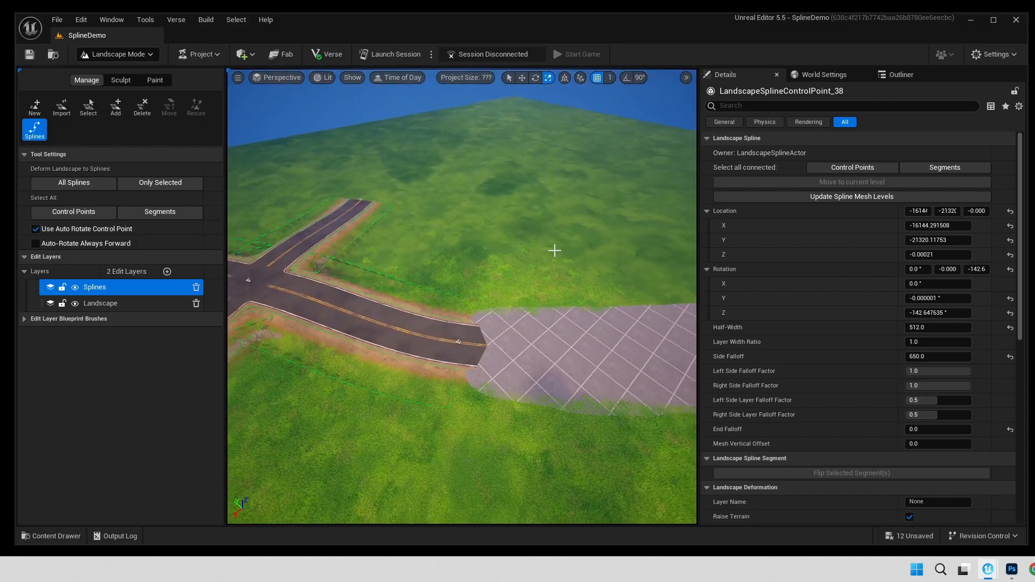
{"action": "left_click", "coordinate": [456, 340]}
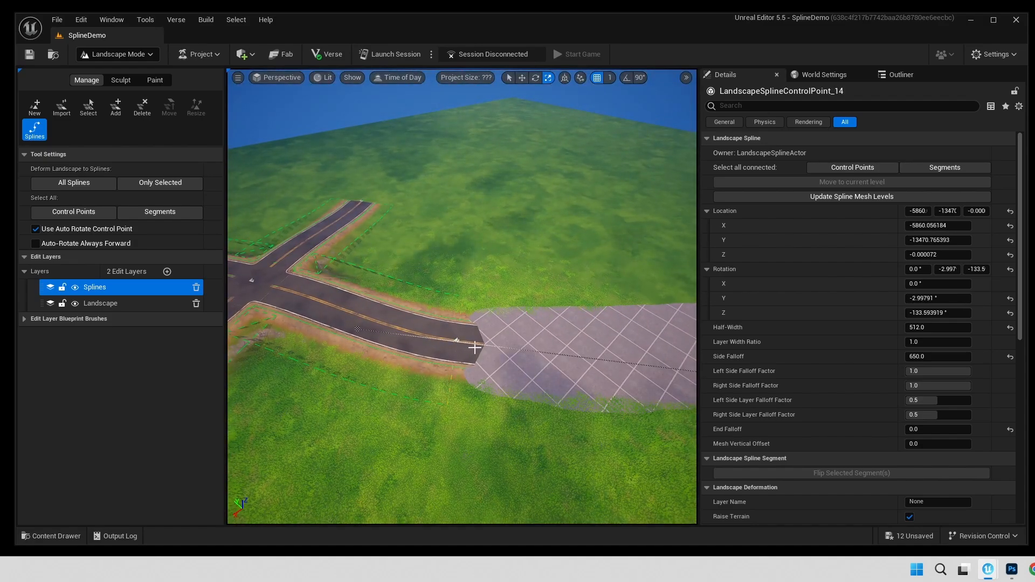
{"action": "key", "text": "w"}
{"action": "left_click_drag", "start_coordinate": [458, 324], "coordinate": [458, 314]}
- Raise the control point at the far end of the new road segment to a Z location of about 318
{"action": "right_click_drag", "start_coordinate": [458, 315], "coordinate": [482, 326]}
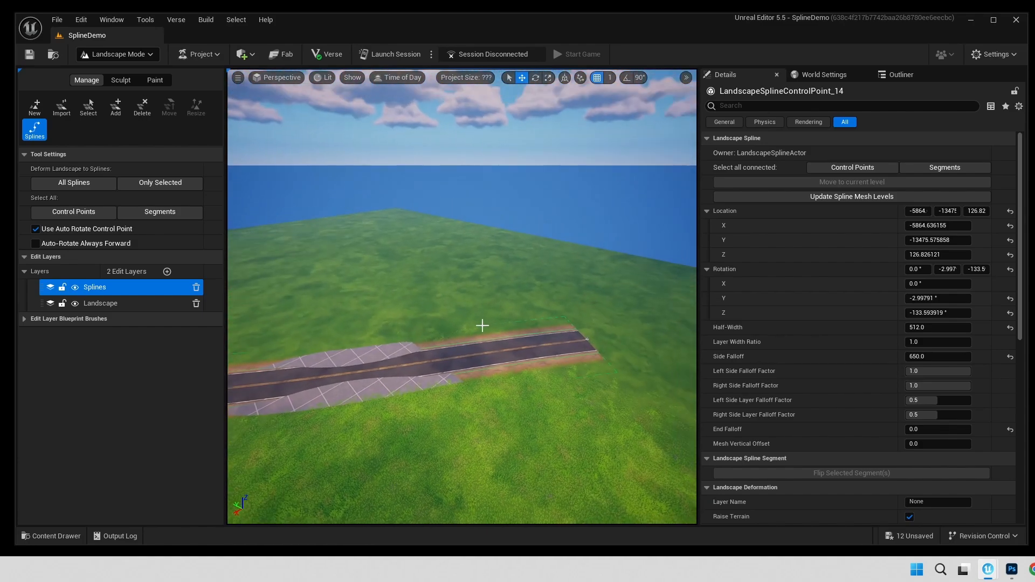
{"action": "left_click", "coordinate": [590, 339]}
{"action": "left_click_drag", "start_coordinate": [591, 317], "coordinate": [594, 311]}
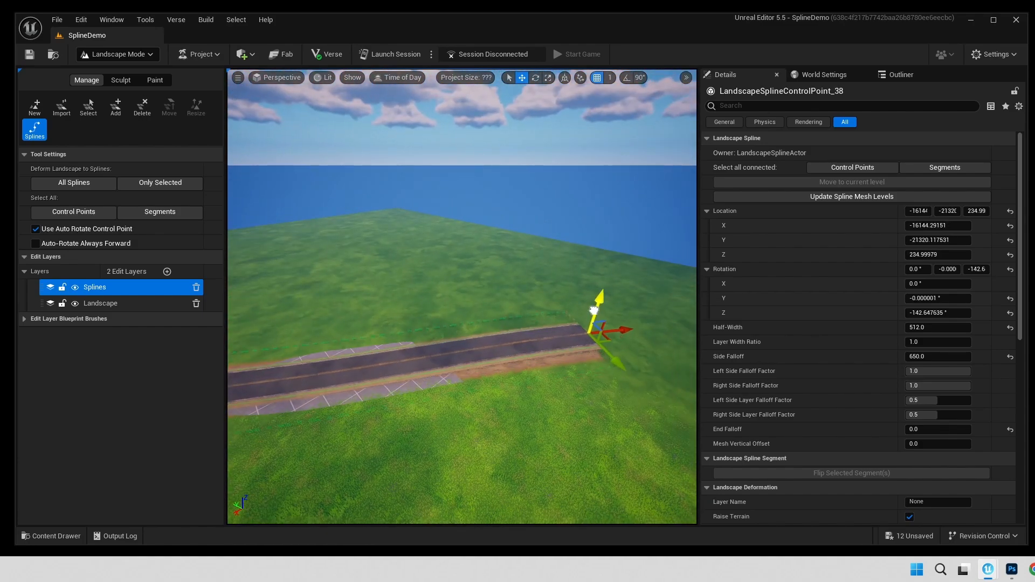
- Extend the road from its raised far end with two more control points, forming a wide U-shaped bend near the landscape's edge
{"action": "right_click_drag", "start_coordinate": [593, 307], "coordinate": [429, 312]}
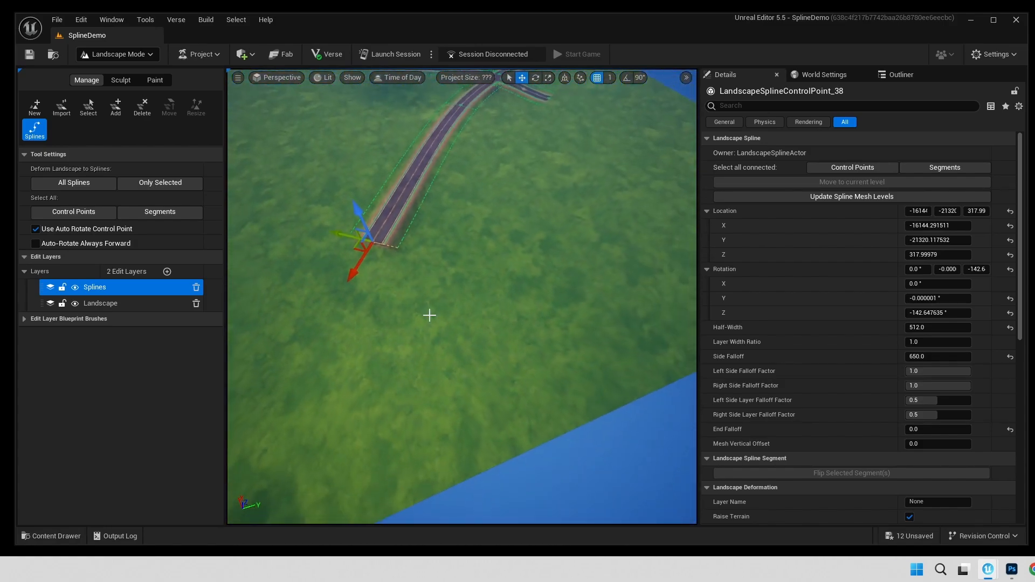
{"action": "left_click", "coordinate": [495, 399], "text": "ctrl"}
{"action": "left_click", "coordinate": [684, 263], "text": "ctrl"}
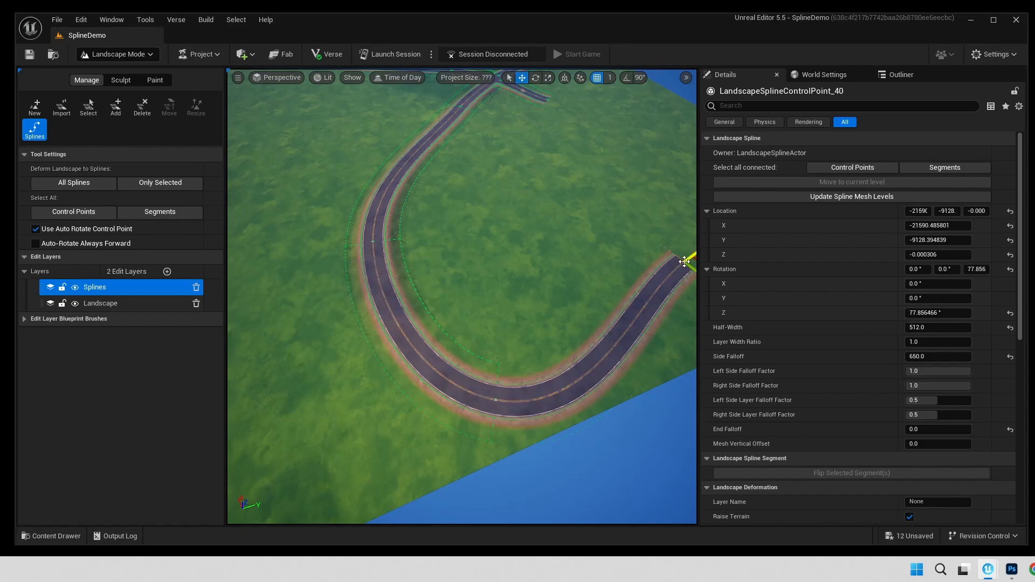
- Add another control point curving back toward the junction and connect it to the open end of the neighboring junction road, closing the loop
{"action": "key", "text": "w"}
{"action": "right_click_drag", "start_coordinate": [684, 263], "coordinate": [595, 239]}
{"action": "key", "text": "d"}
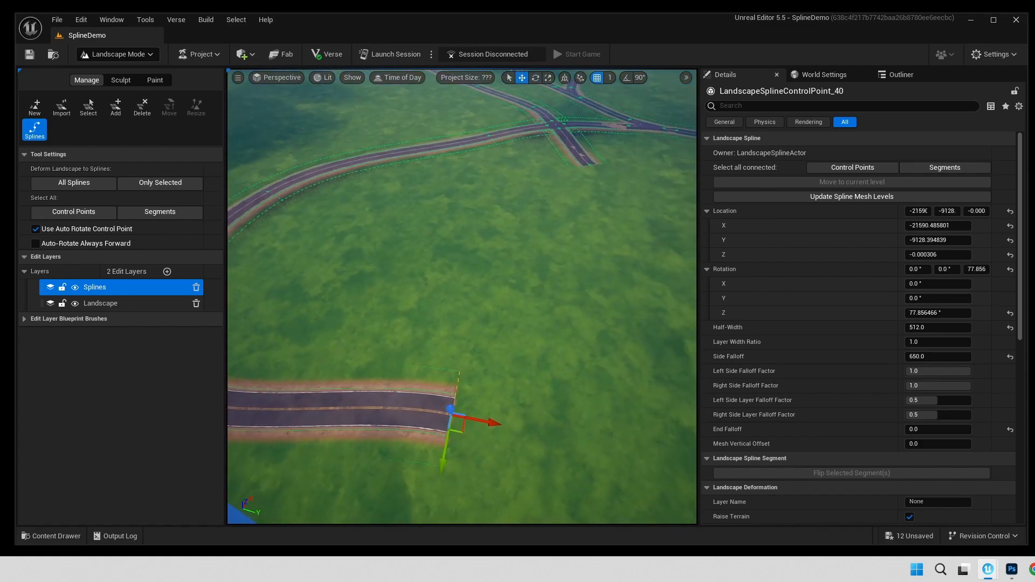
{"action": "left_click", "coordinate": [650, 257], "text": "ctrl"}
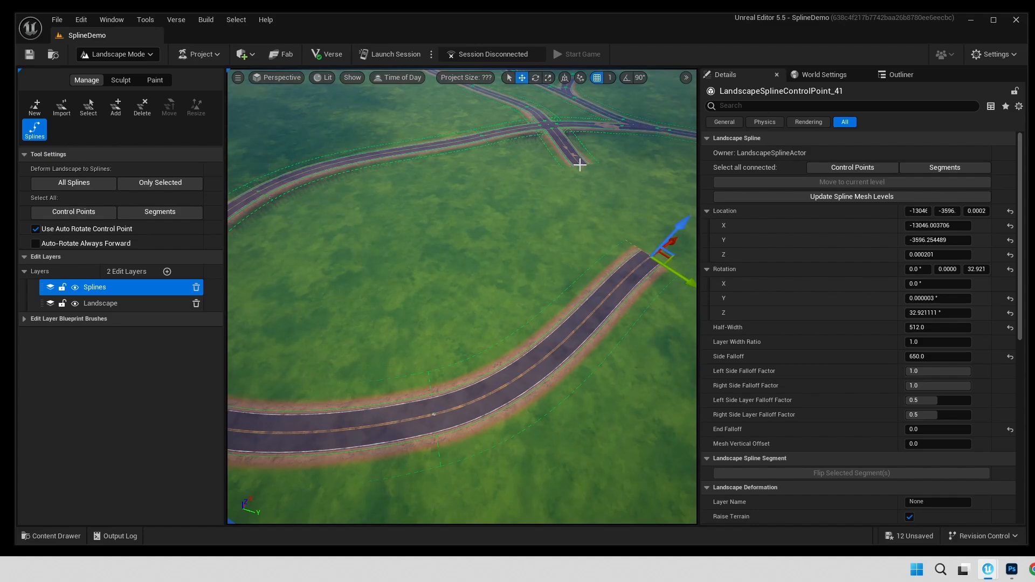
{"action": "left_click", "coordinate": [581, 164], "text": "ctrl"}
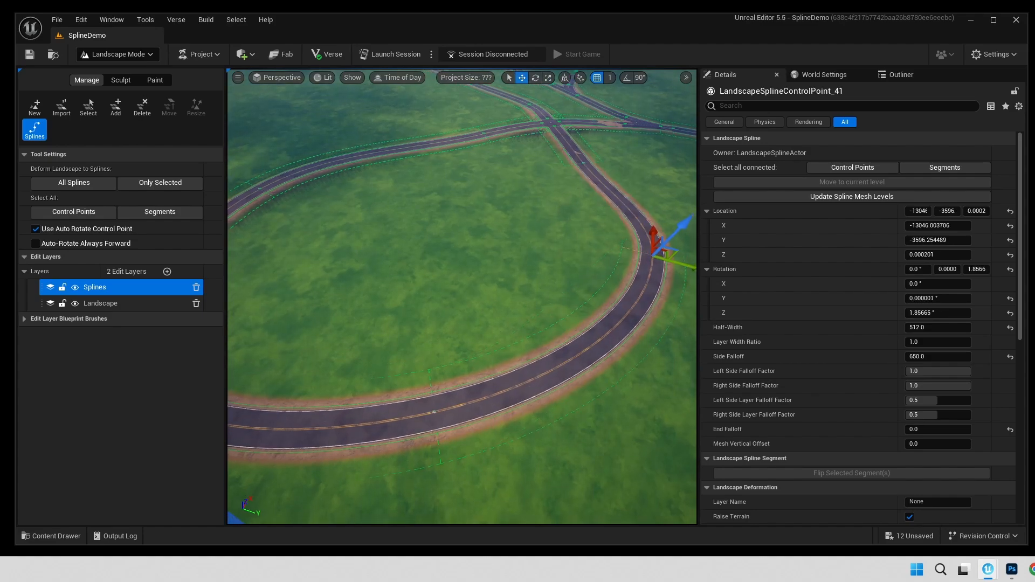
{"action": "right_click_drag", "start_coordinate": [582, 165], "coordinate": [474, 135]}
{"action": "key", "text": "w"}
{"action": "key", "text": "d"}
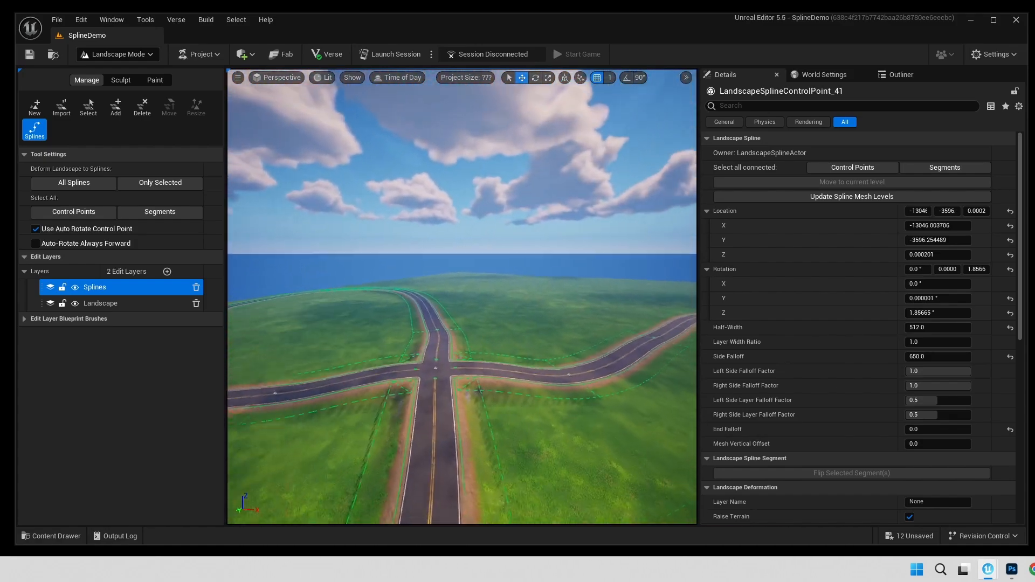